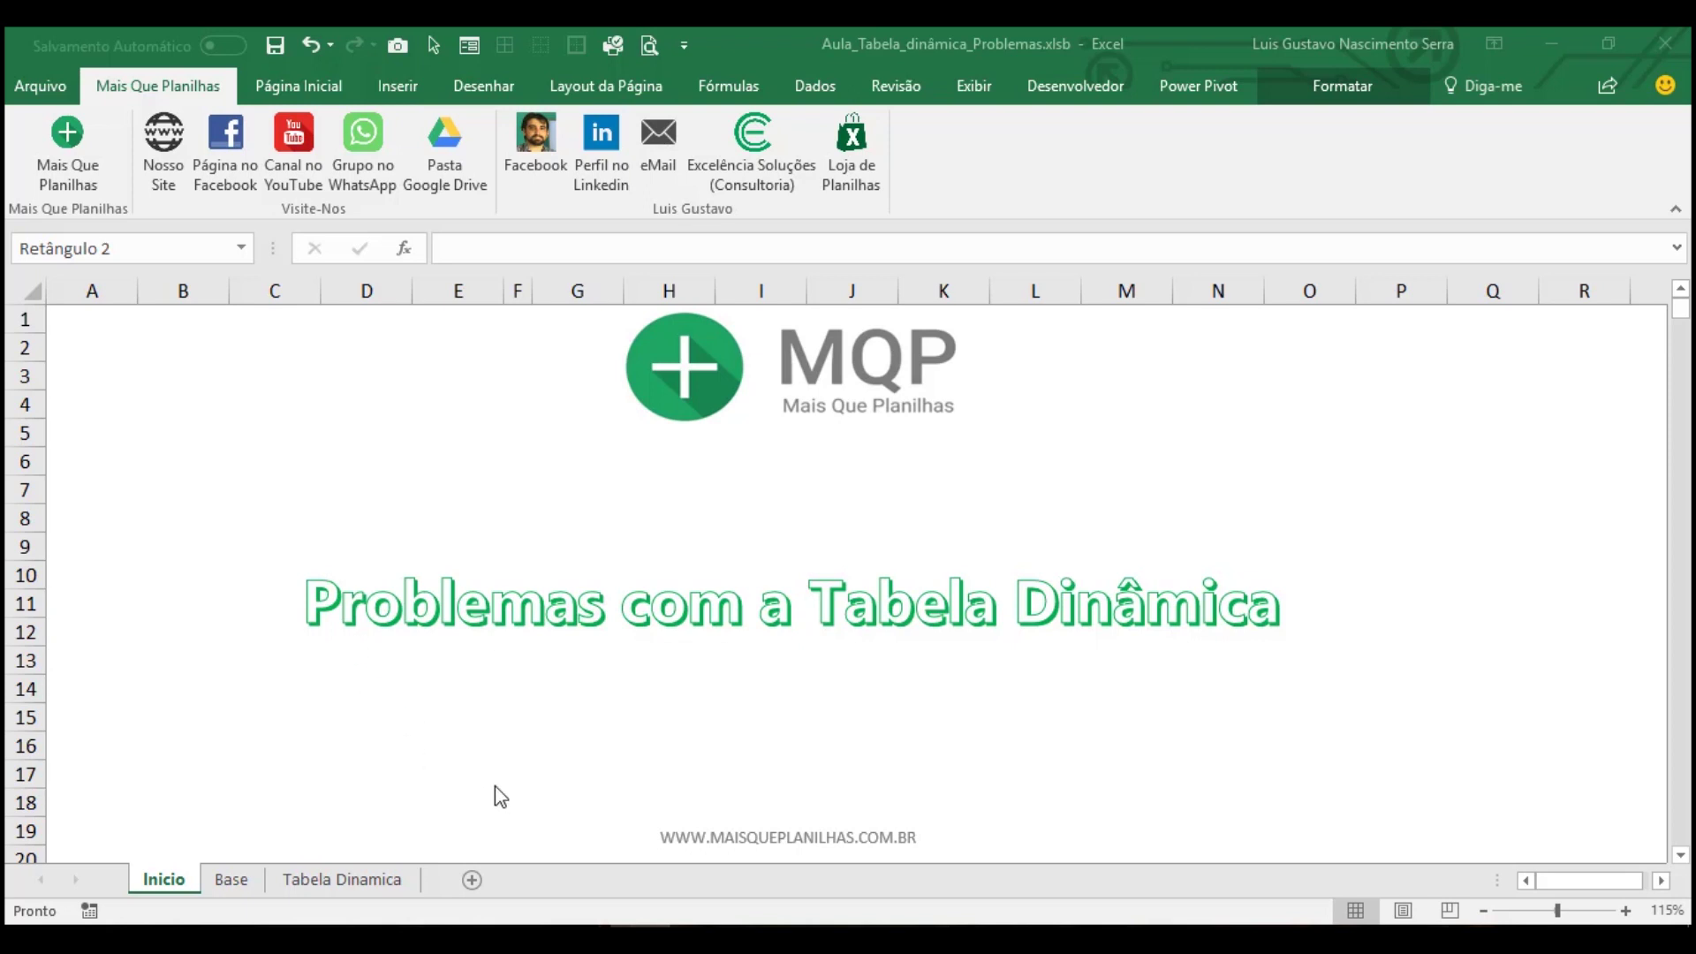
Look over the sales records on the Base sheet
{"action": "left_click", "coordinate": [234, 879]}
{"action": "left_click", "coordinate": [424, 489]}
{"action": "left_click", "coordinate": [212, 433]}
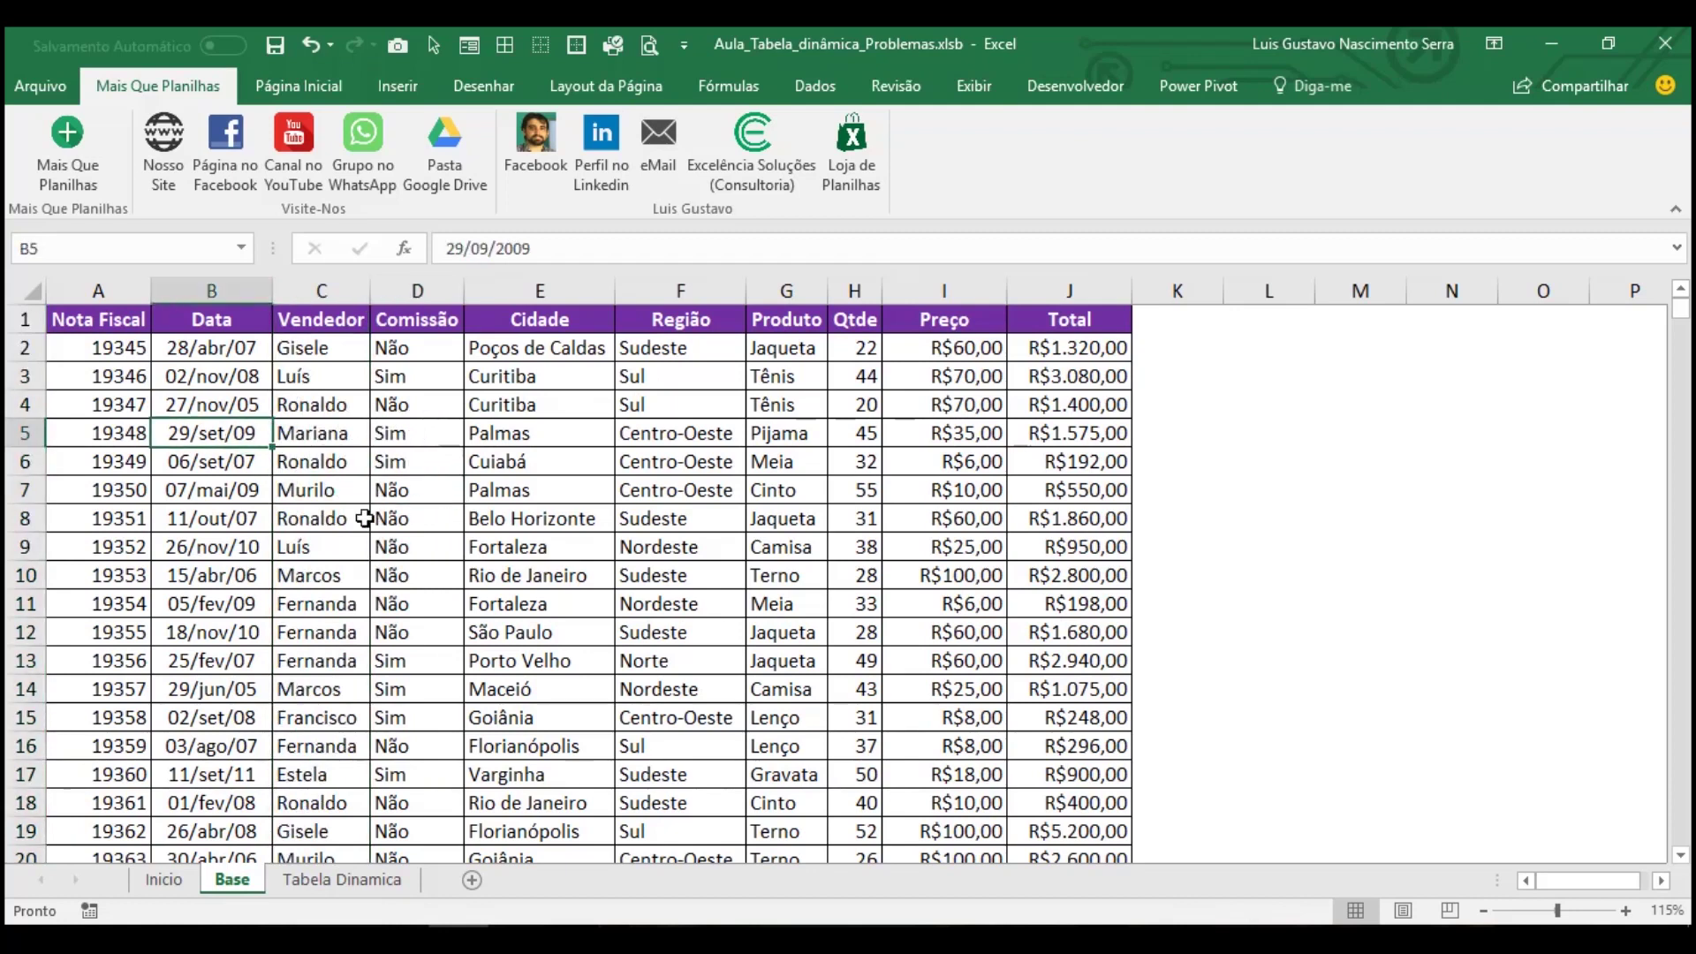
{"action": "left_click", "coordinate": [681, 547]}
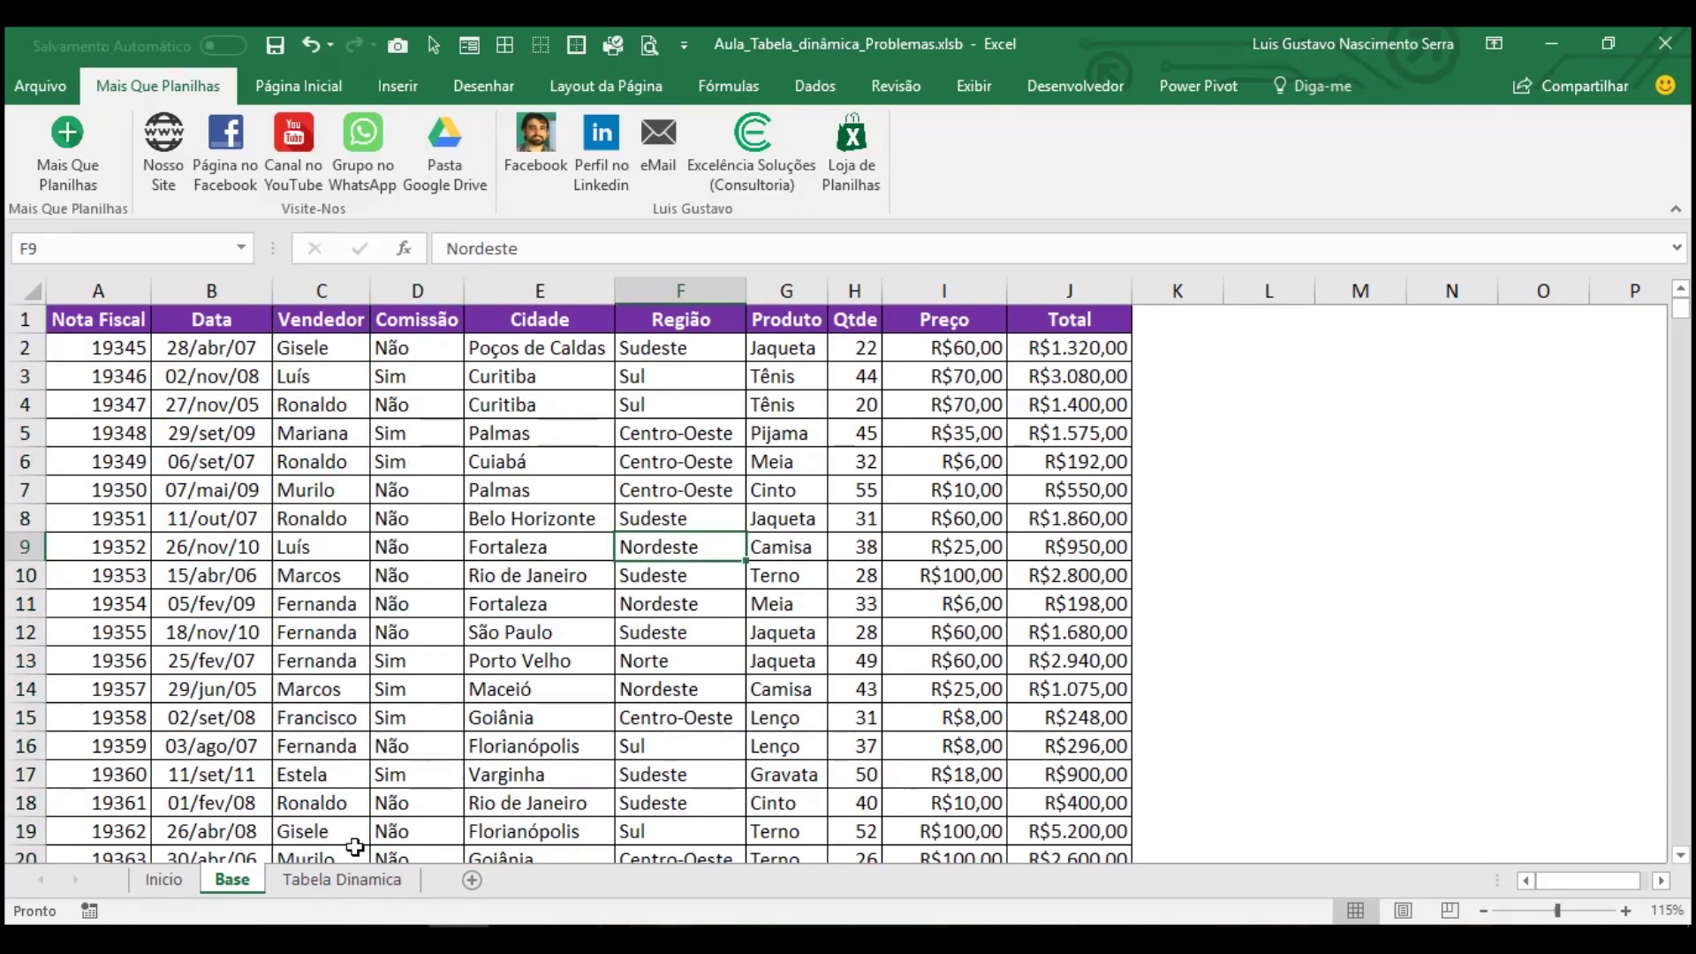
On Tabela Dinamica, autofit column B so the R$7.640.000,00 grand total displays
{"action": "left_click", "coordinate": [340, 881]}
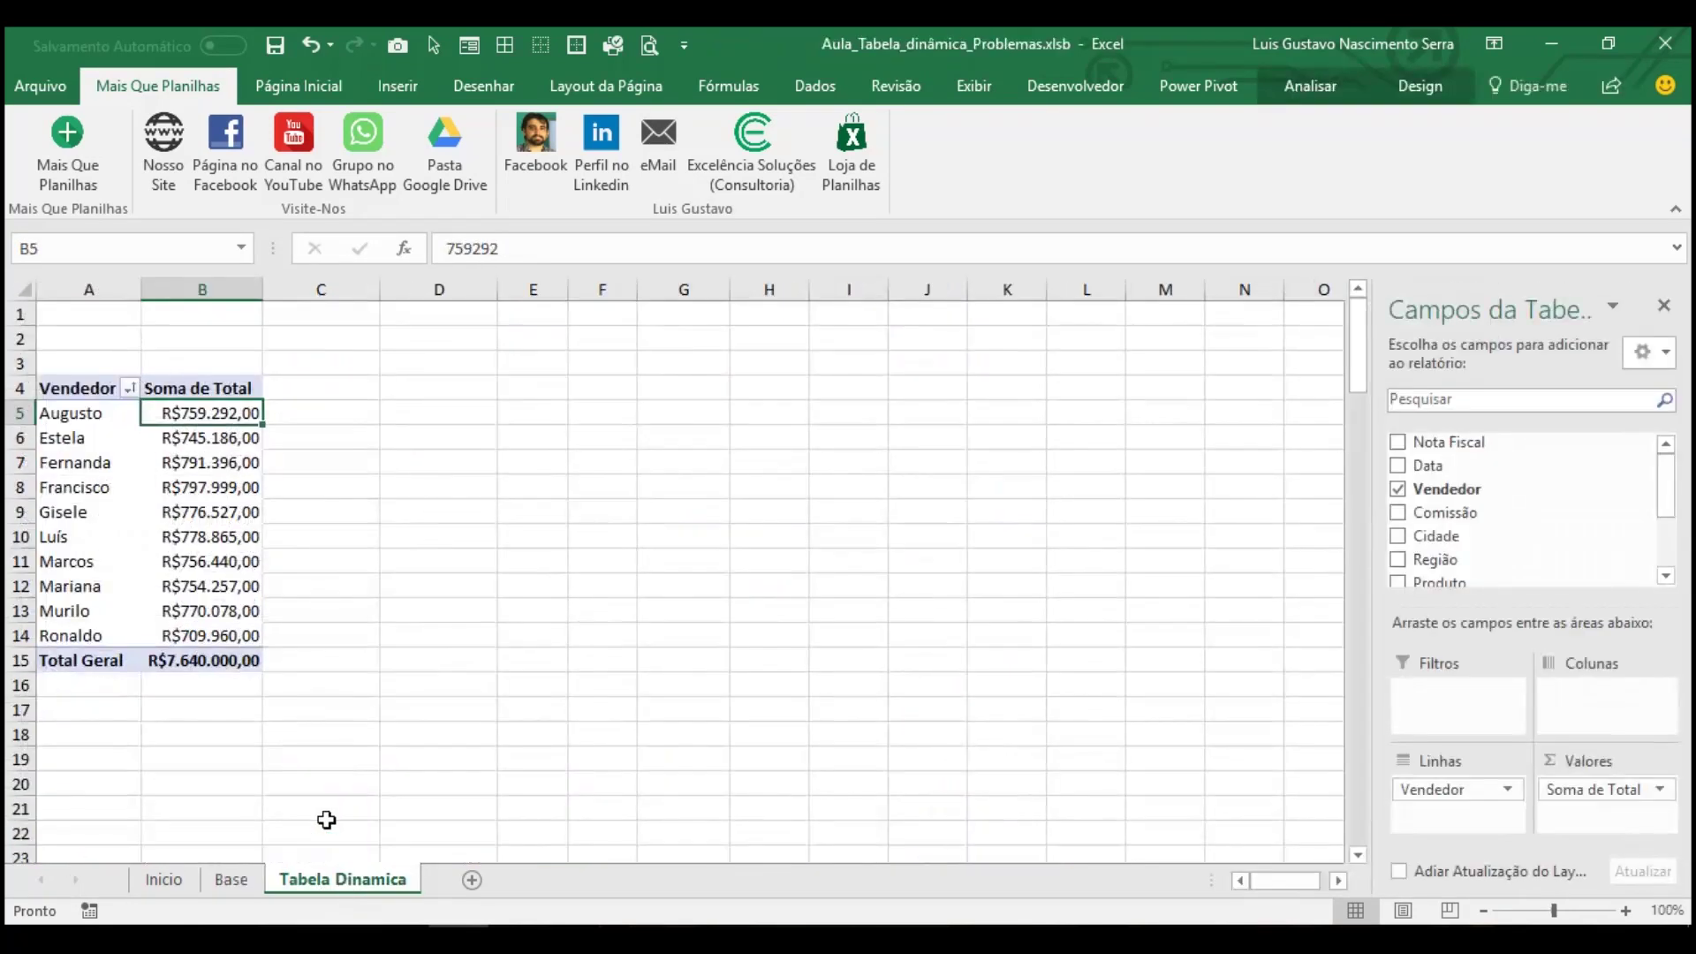
{"action": "scroll", "coordinate": [303, 678], "scroll_direction": "up", "scroll_amount": 1, "text": "ctrl"}
{"action": "scroll", "coordinate": [381, 274], "scroll_direction": "up", "scroll_amount": 1, "text": "ctrl"}
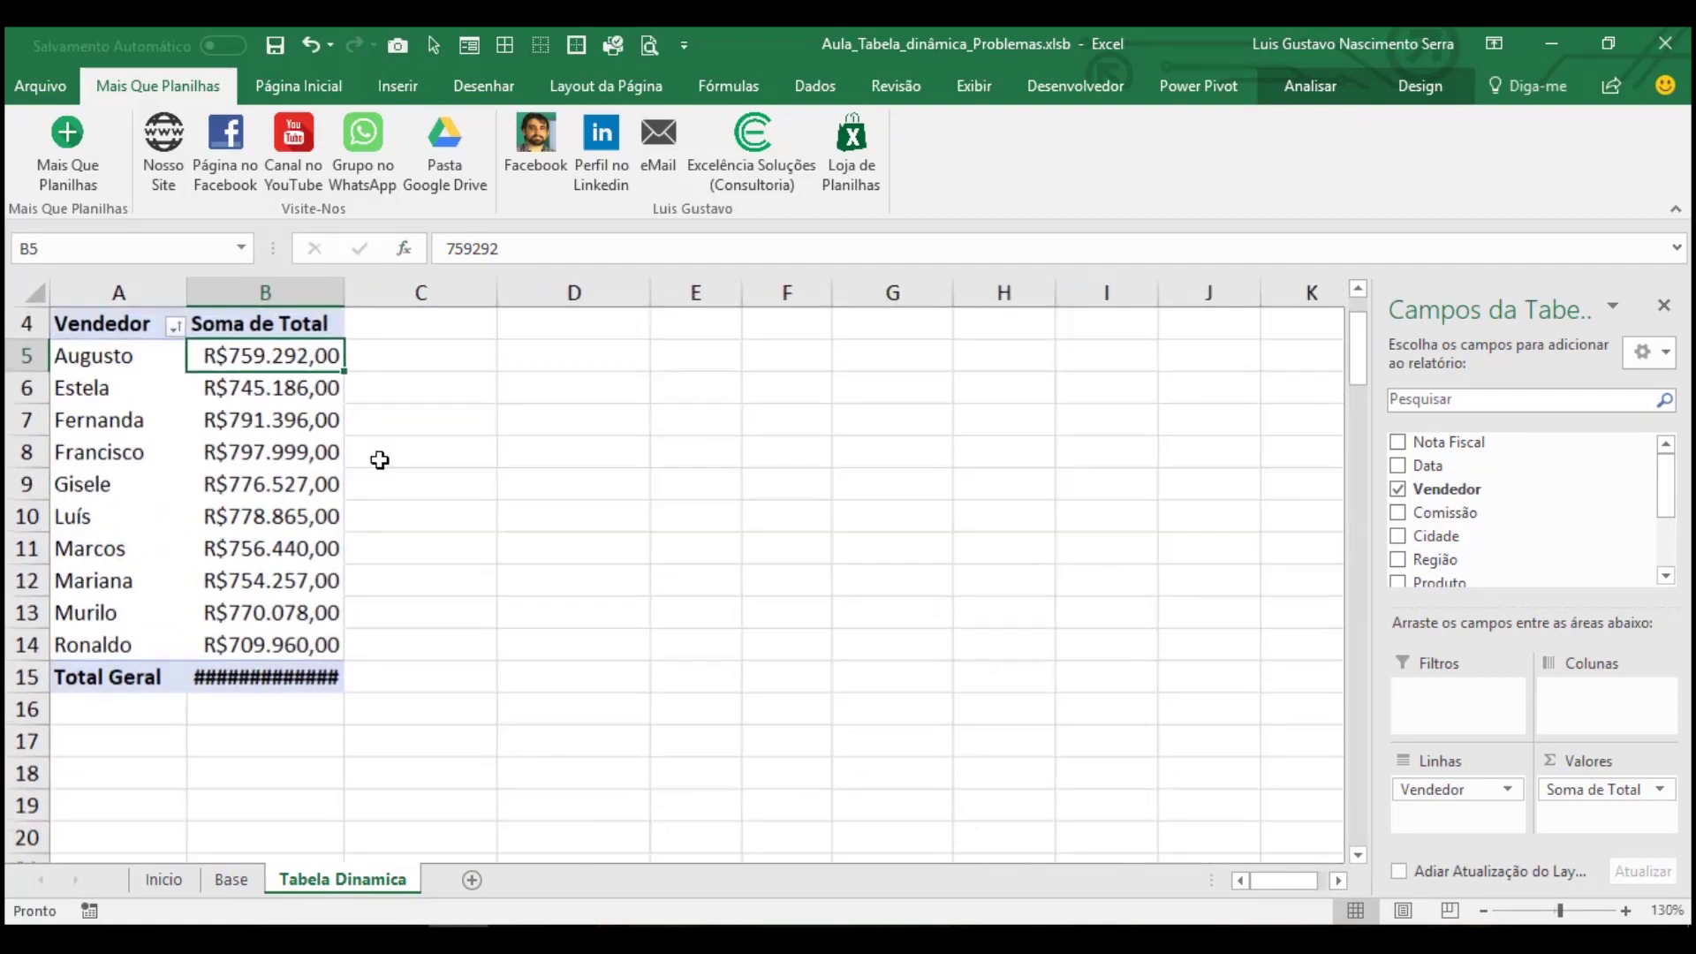
{"action": "scroll", "coordinate": [374, 447], "scroll_direction": "up", "scroll_amount": 1}
{"action": "double_click", "coordinate": [348, 288]}
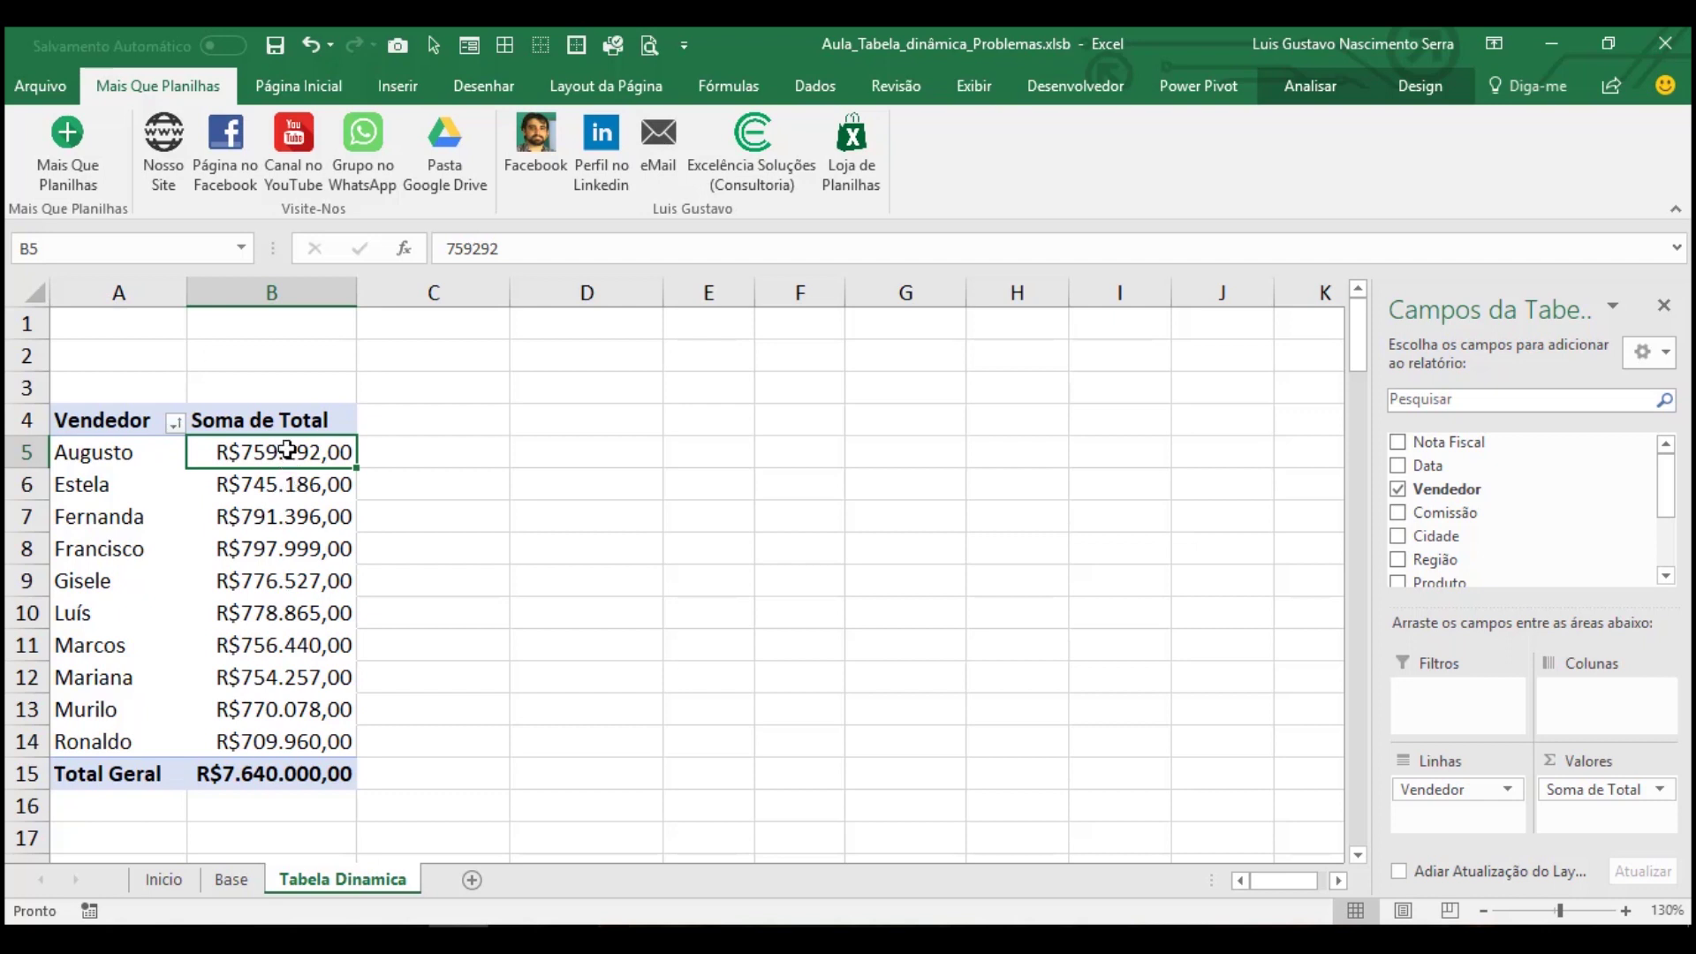
{"action": "left_click", "coordinate": [530, 454]}
Enter =SOMASE(Base!C:C;'Tabela Dinamica'!A5;Base!J:J) in D5
{"action": "type", "text": "=somase"}
{"action": "key", "text": "Tab"}
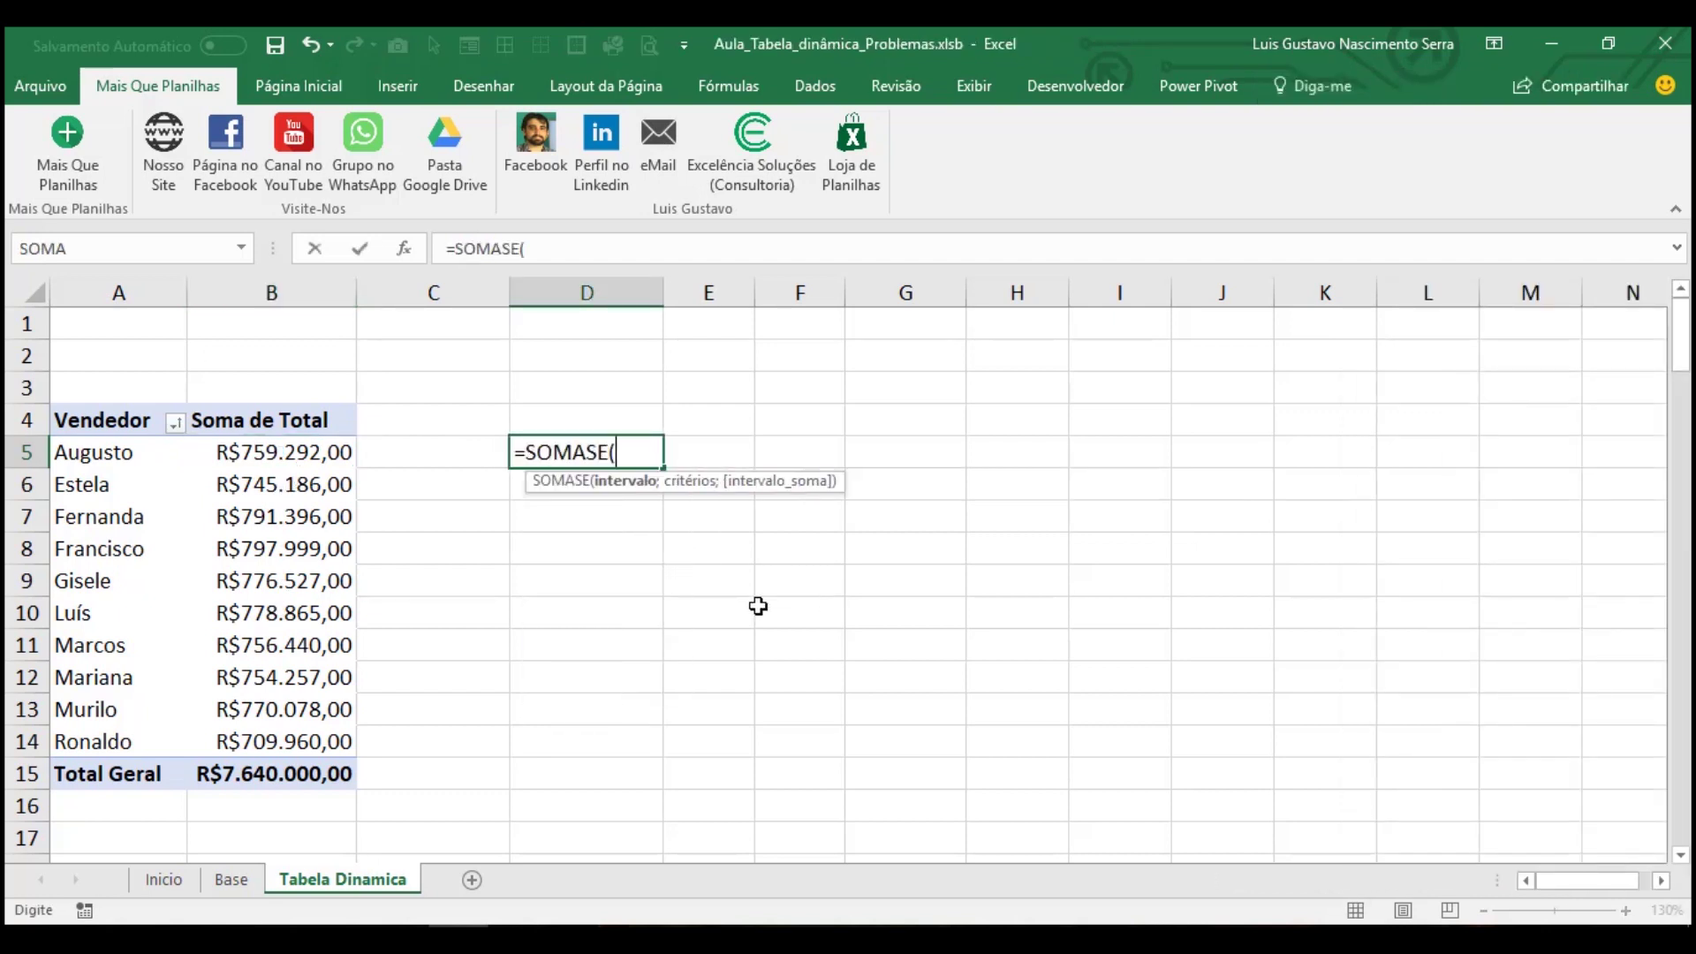
{"action": "left_click", "coordinate": [233, 879]}
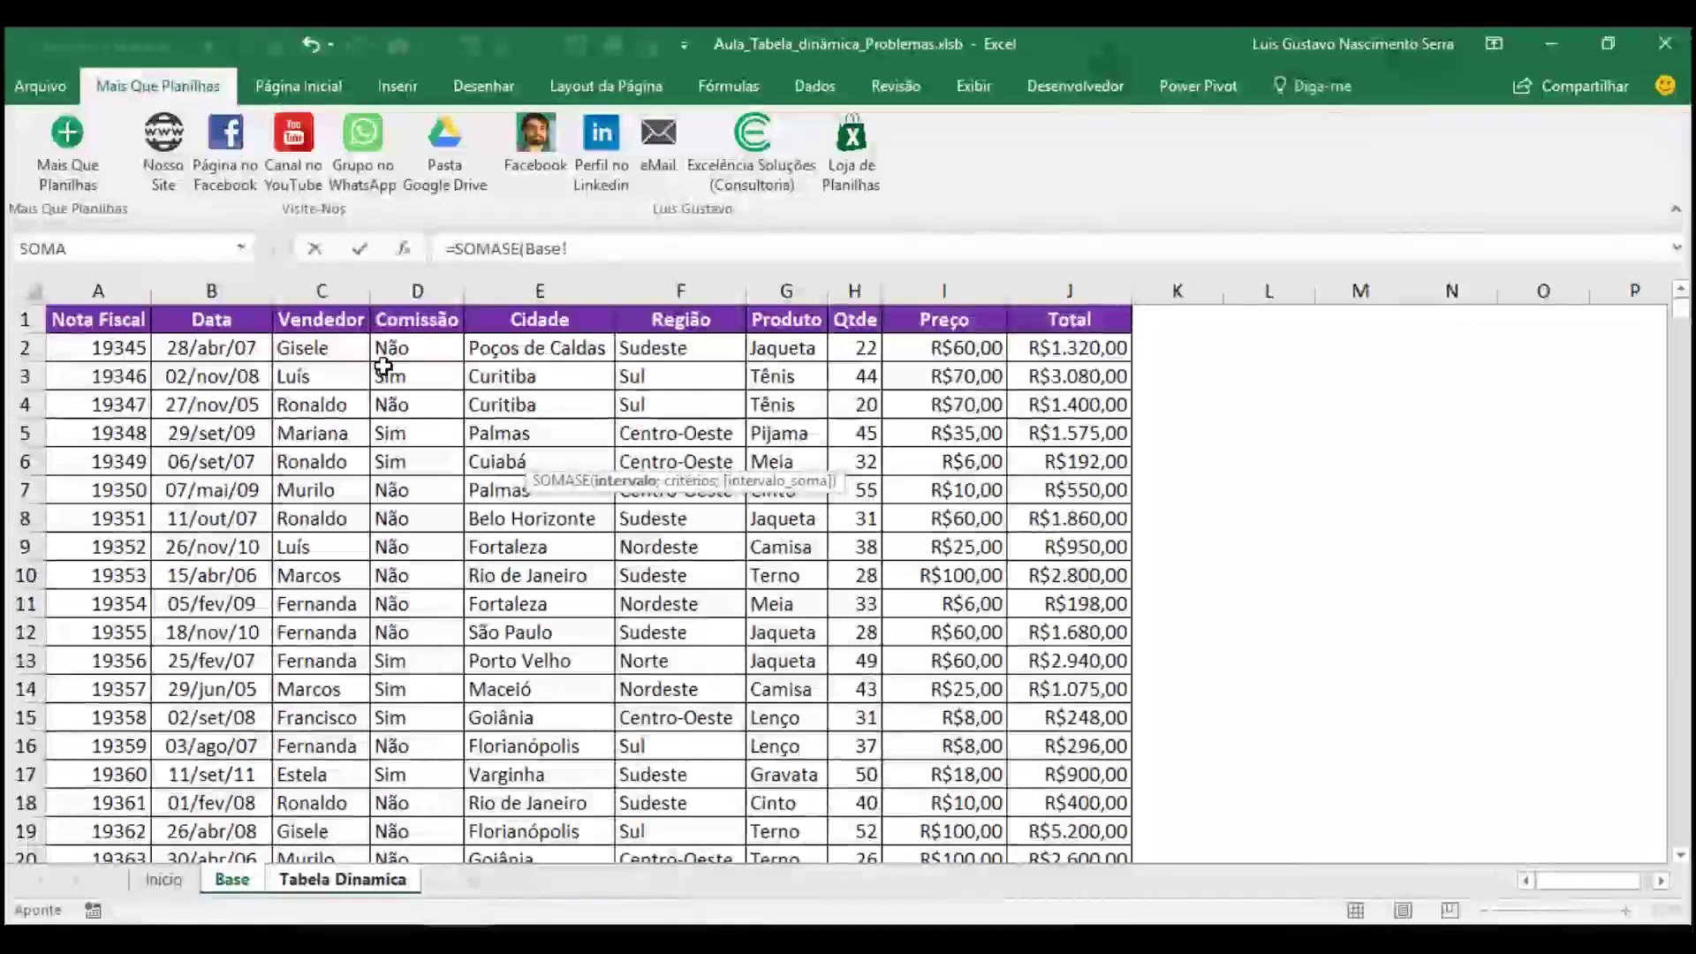
{"action": "left_click", "coordinate": [340, 291]}
{"action": "type", "text": ";Base!"}
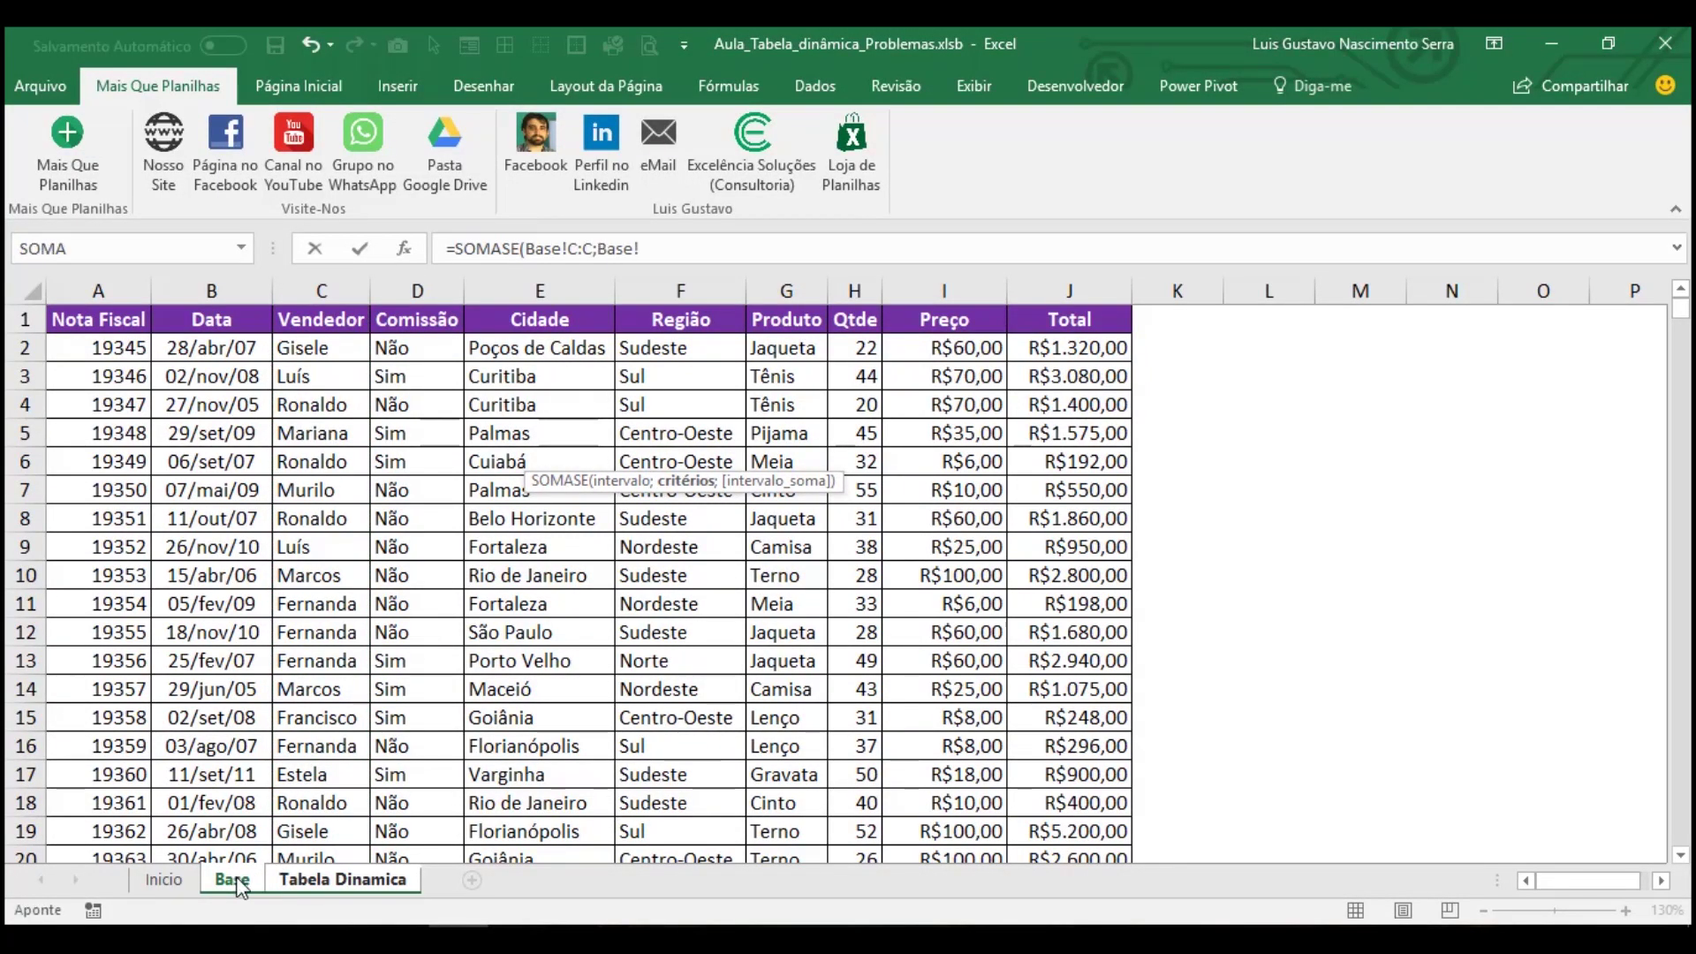
{"action": "left_click", "coordinate": [343, 880]}
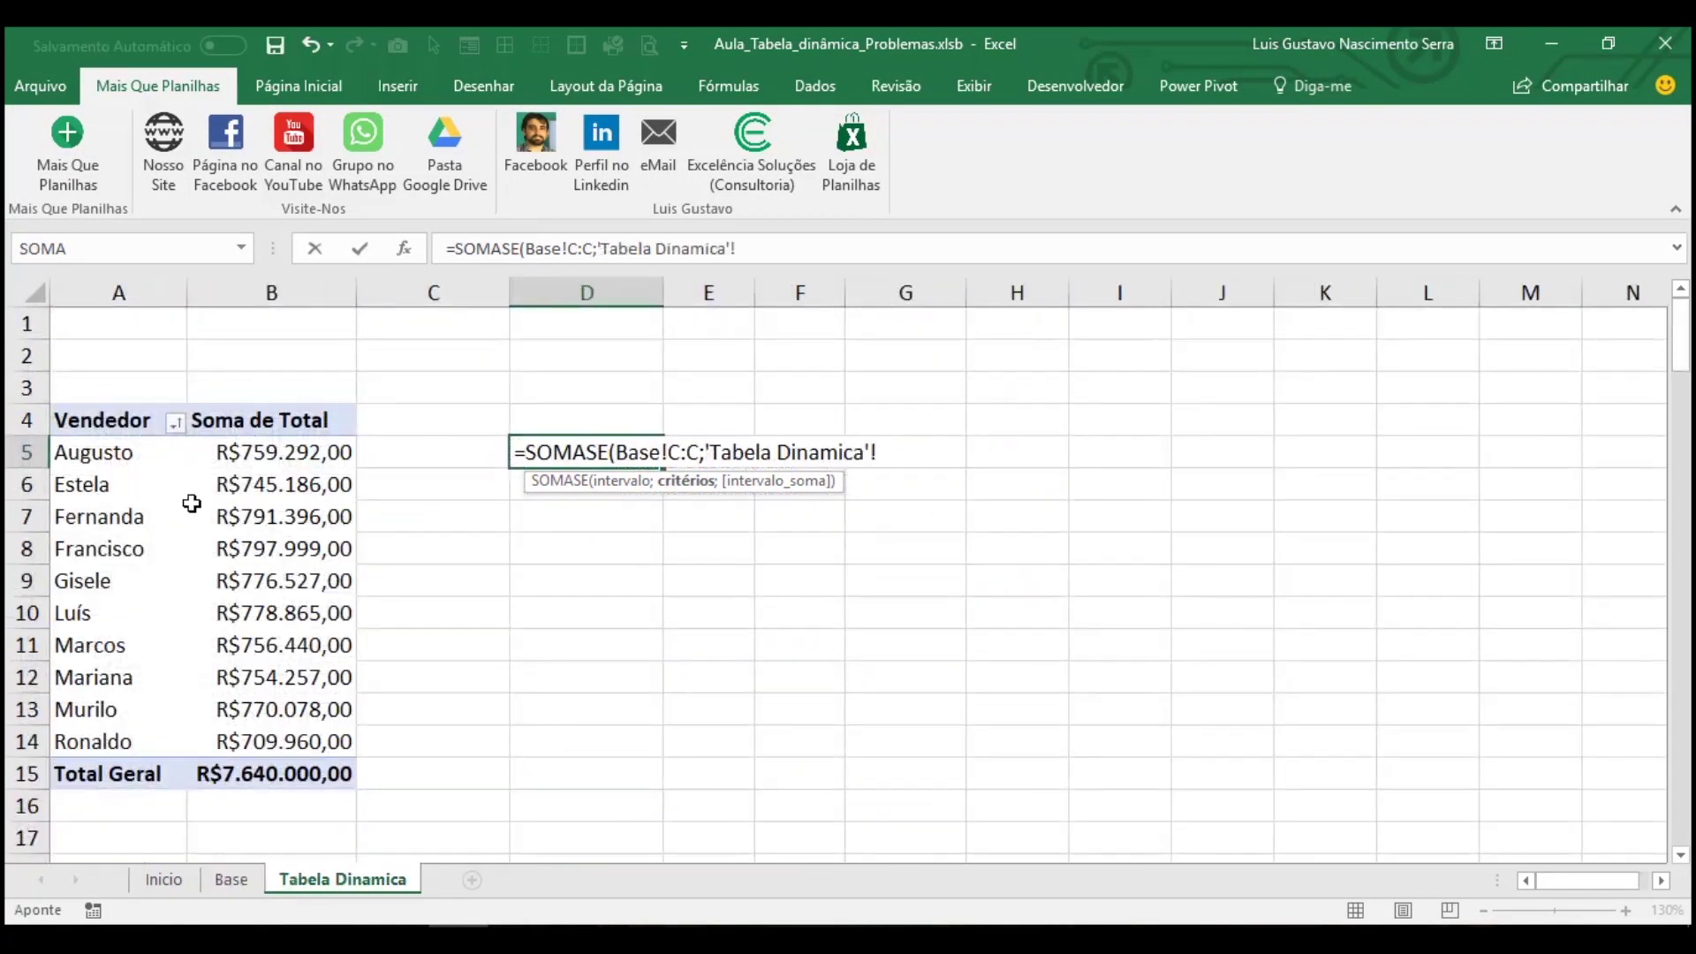
{"action": "left_click", "coordinate": [143, 455]}
{"action": "type", "text": ";"}
{"action": "left_click", "coordinate": [231, 879]}
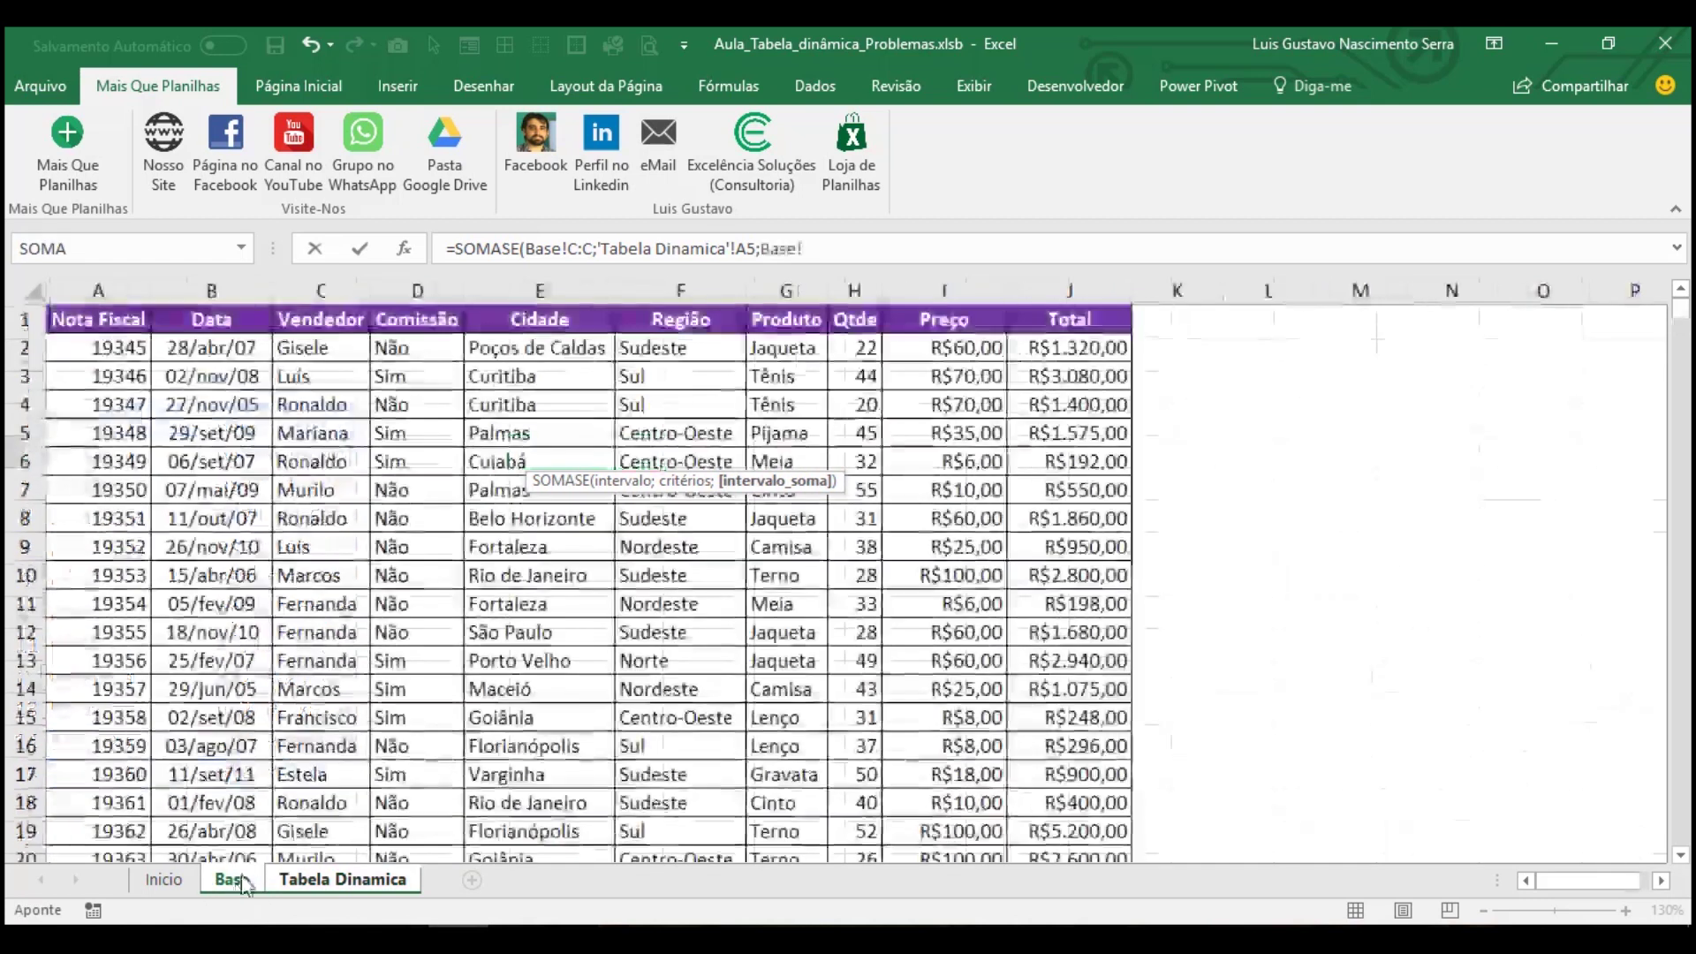
{"action": "left_click", "coordinate": [1047, 292]}
{"action": "type", "text": ")"}
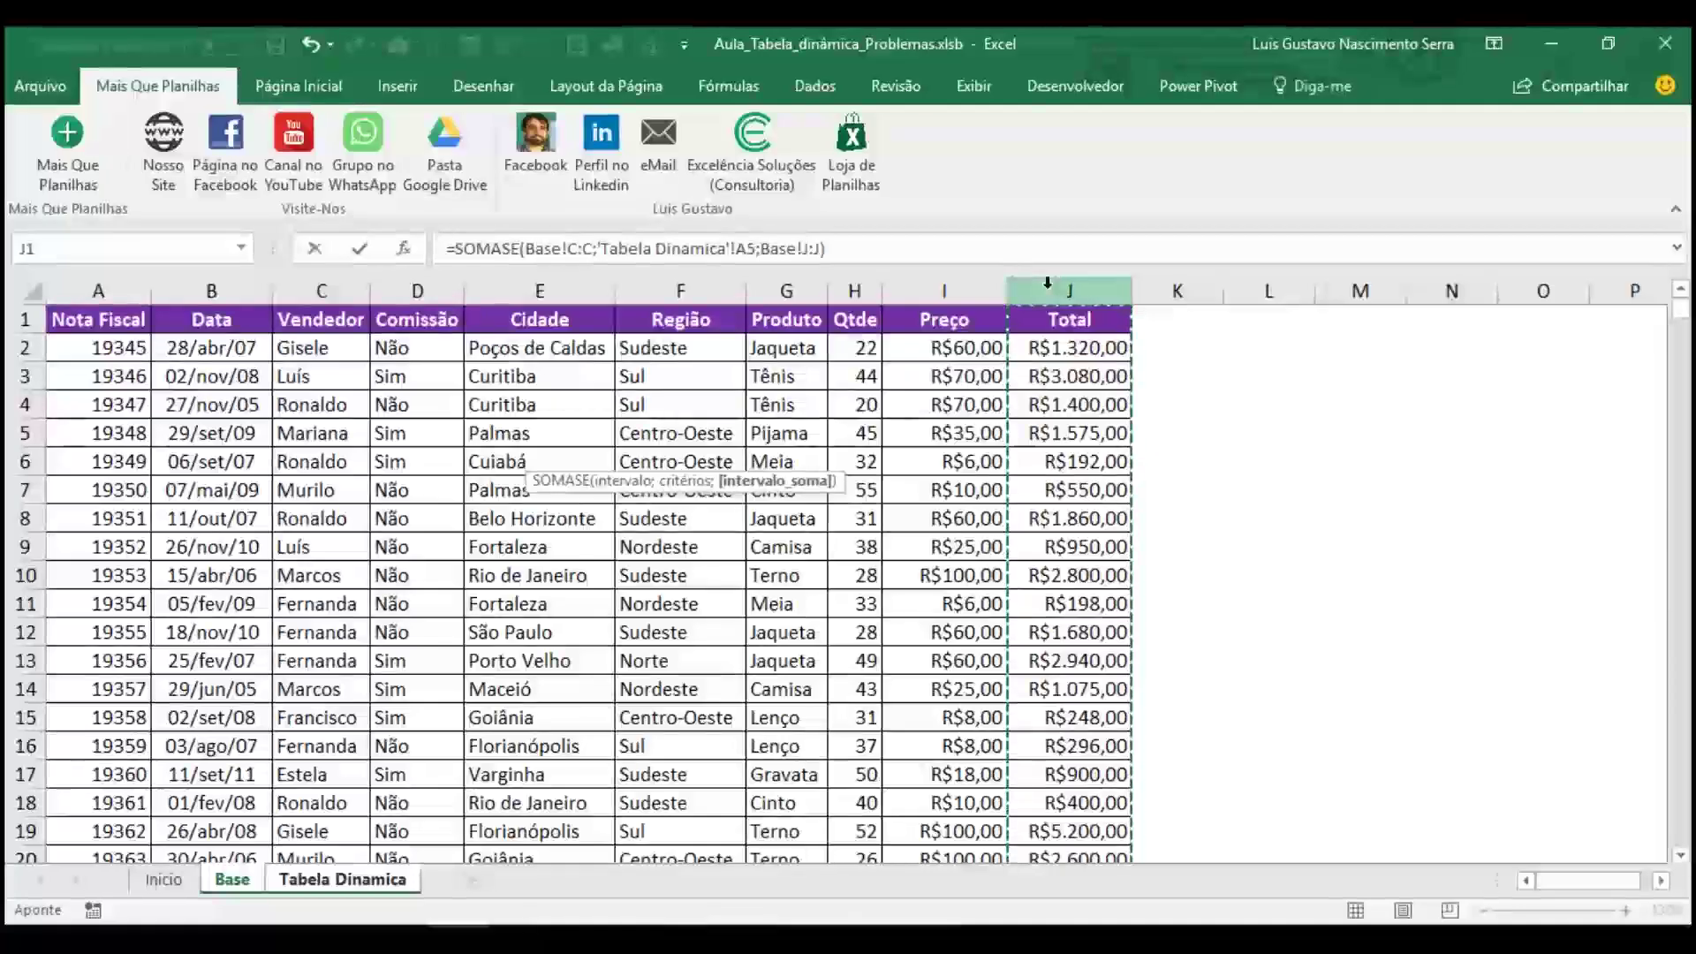
{"action": "key", "text": "Return"}
Fill the SOMASE down to D14 as currency, sum it in D15, and widen column D
{"action": "left_click", "coordinate": [598, 447]}
{"action": "left_click_drag", "start_coordinate": [662, 467], "coordinate": [648, 742]}
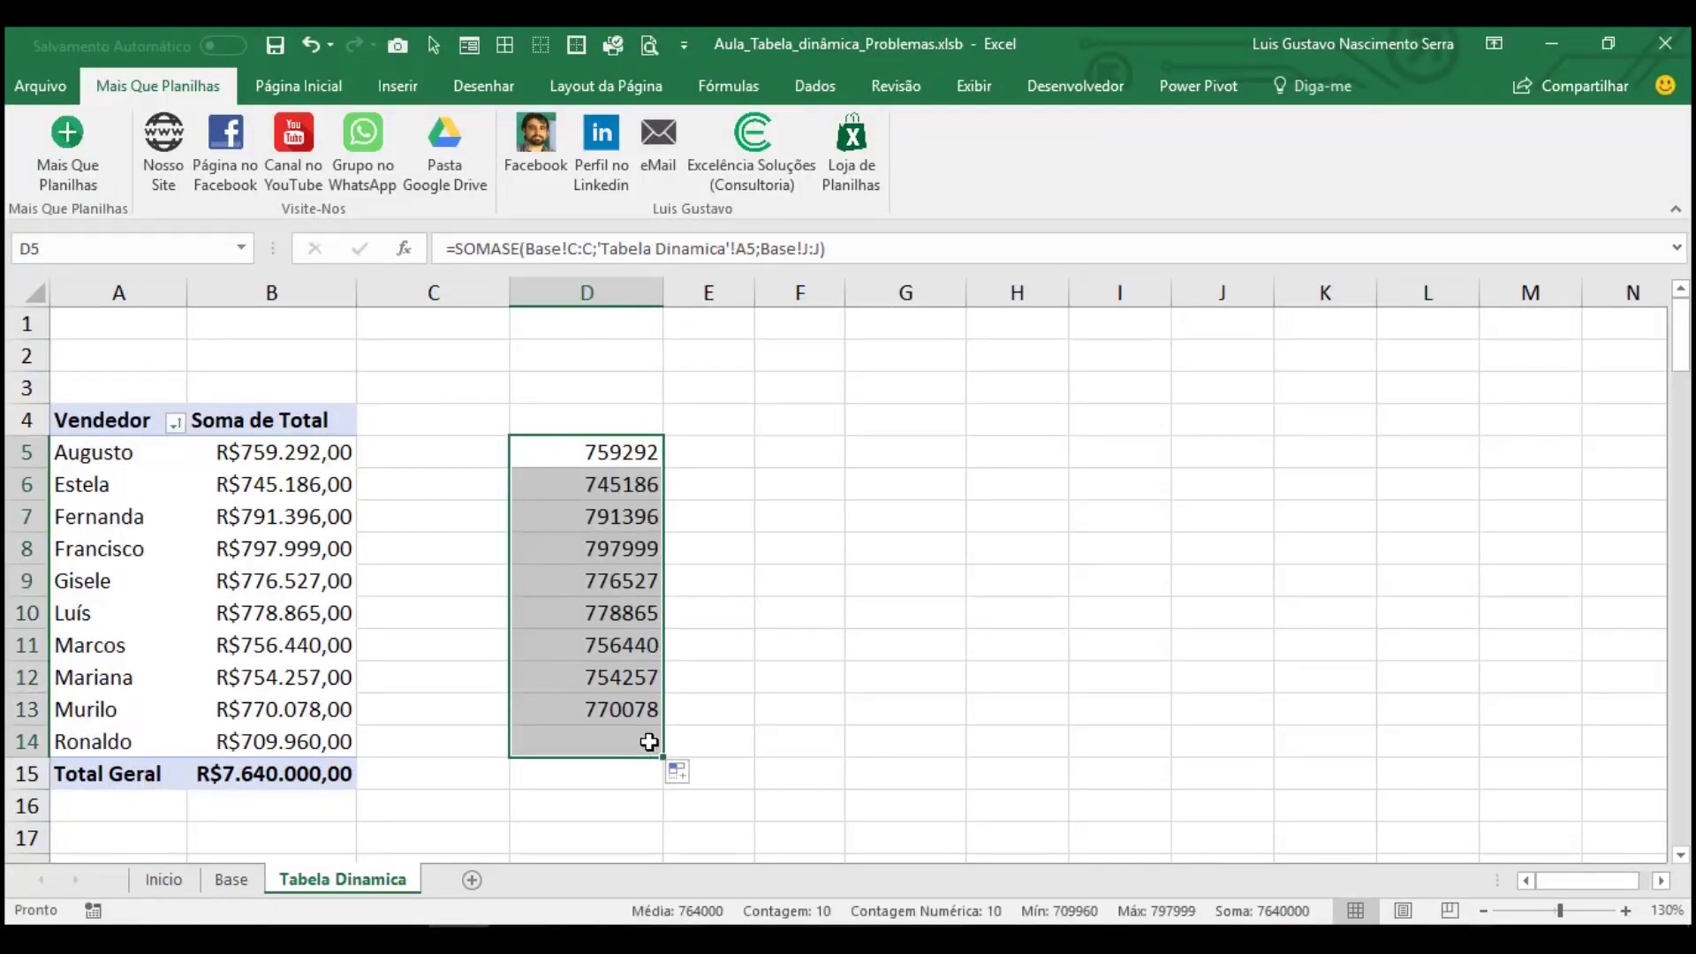
{"action": "key", "text": "ctrl+shift+4"}
{"action": "left_click", "coordinate": [626, 776]}
{"action": "key", "text": "alt+equal"}
{"action": "key", "text": "Return"}
{"action": "left_click", "coordinate": [625, 776]}
{"action": "left_click_drag", "start_coordinate": [664, 283], "coordinate": [677, 283]}
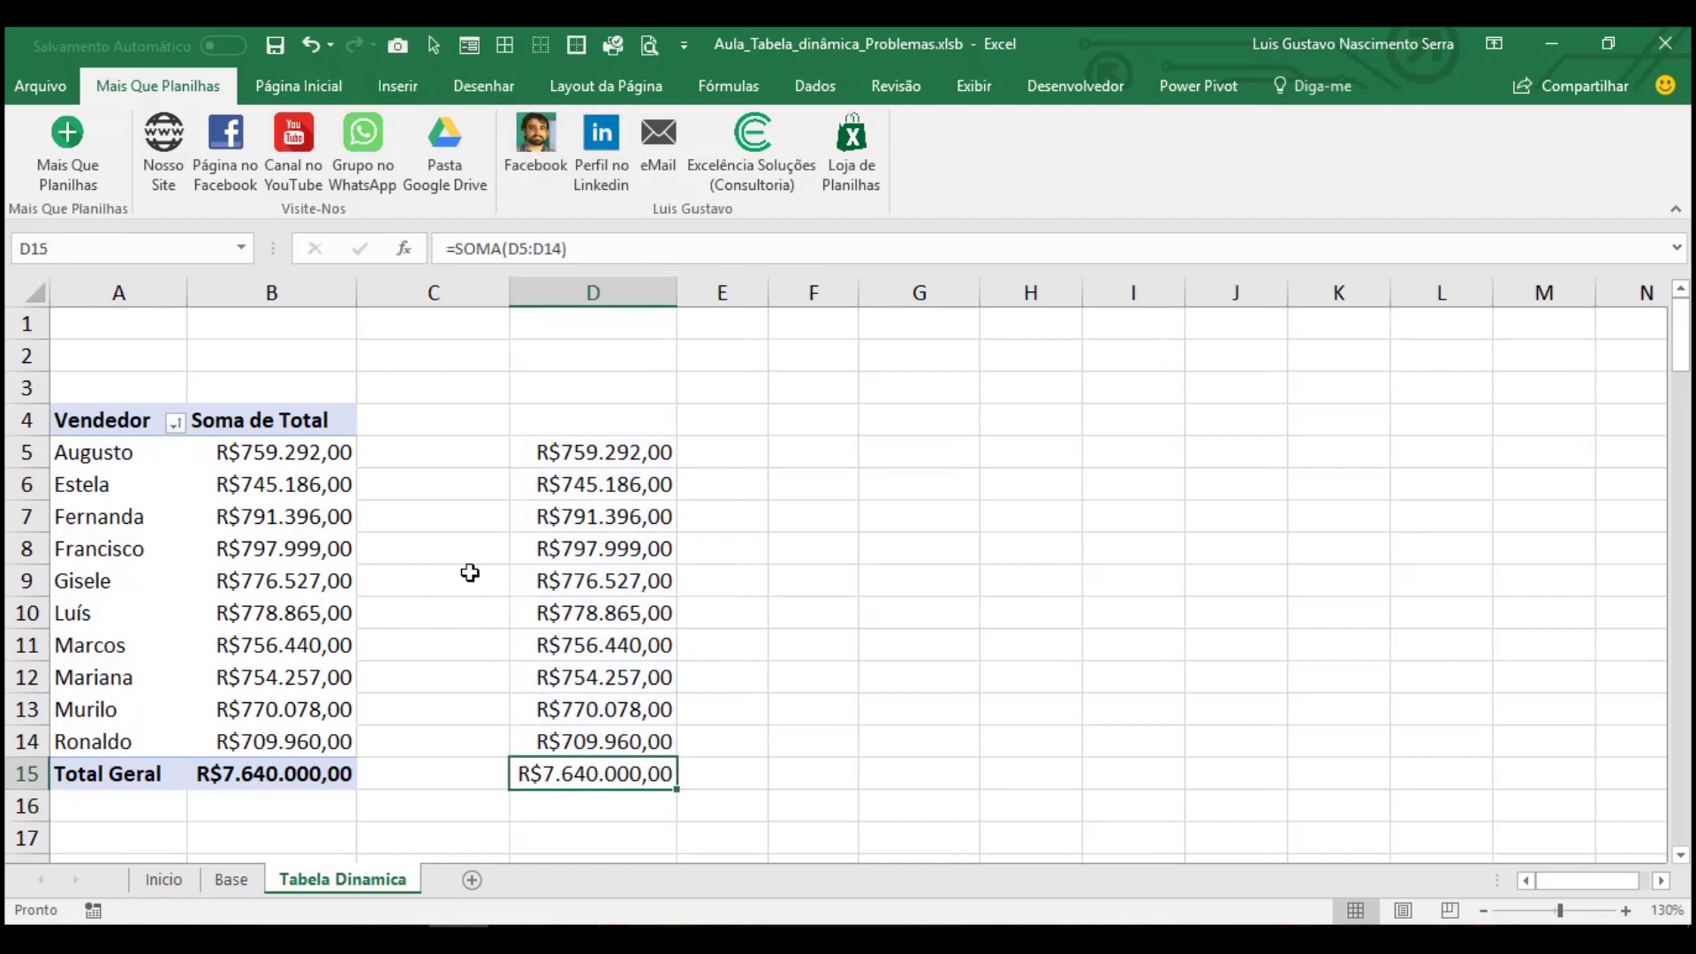
{"action": "left_click", "coordinate": [729, 461]}
Enter =D5=B5 in E5, widen column E, and fill it down to E14
{"action": "type", "text": "="}
{"action": "key", "text": "Left"}
{"action": "type", "text": "="}
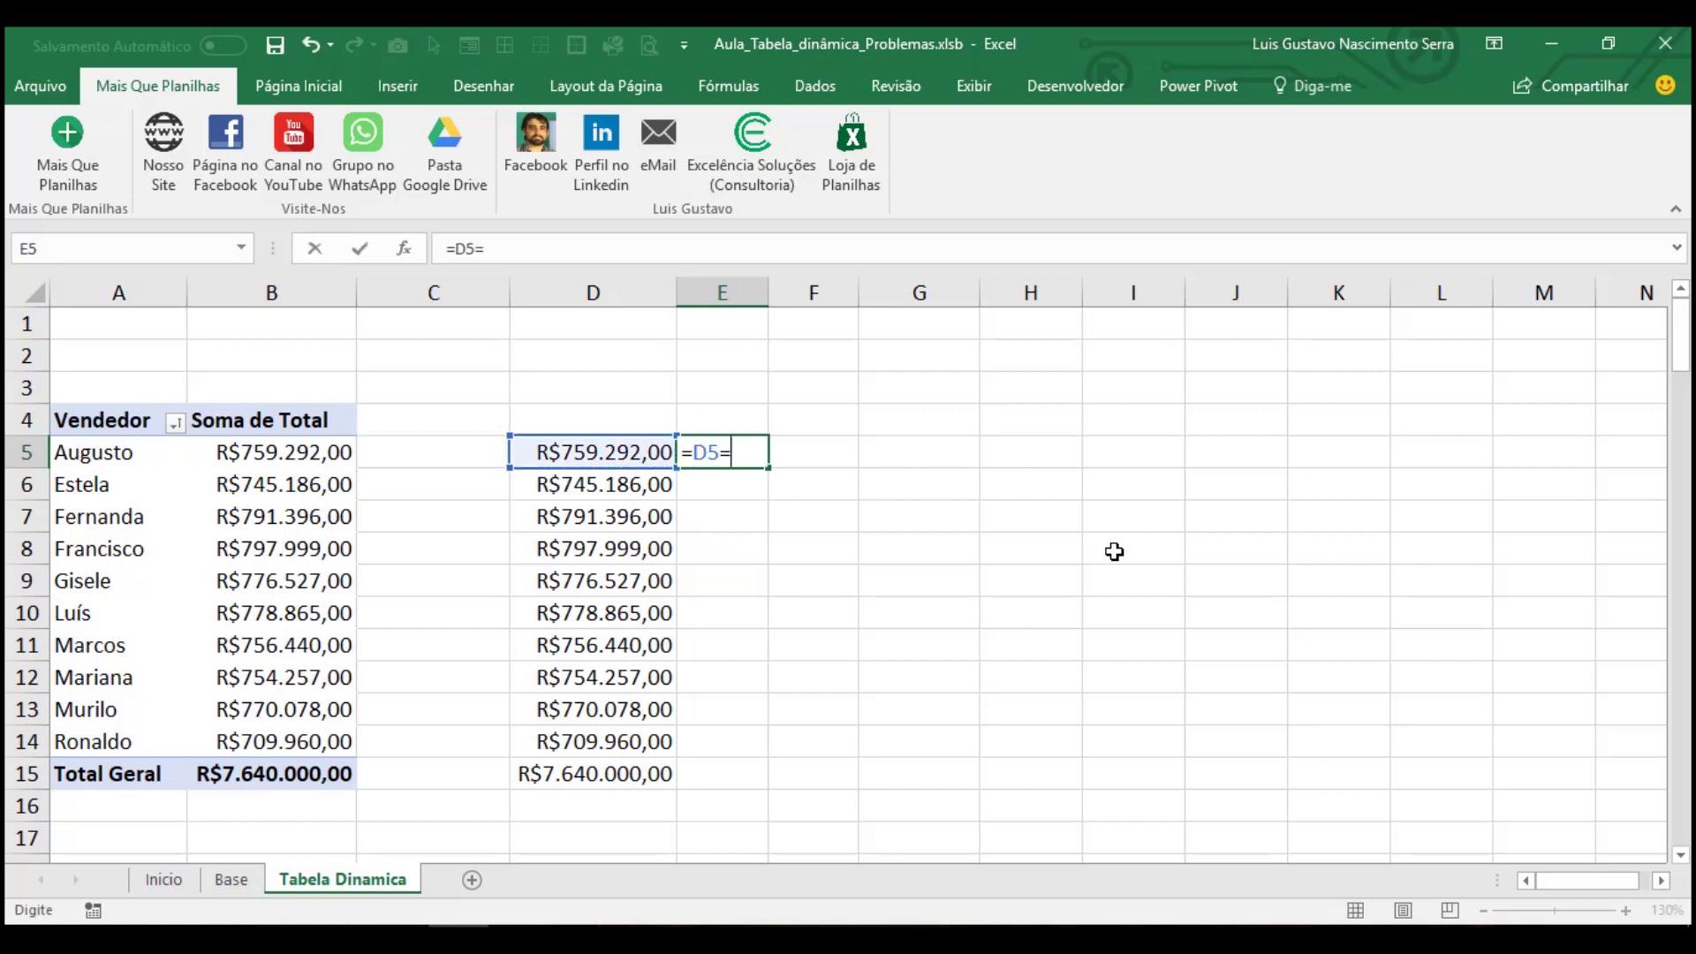
{"action": "key", "text": "Left"}
{"action": "key", "text": "Left"}
{"action": "key", "text": "Left"}
{"action": "key", "text": "Return"}
{"action": "key", "text": "Up"}
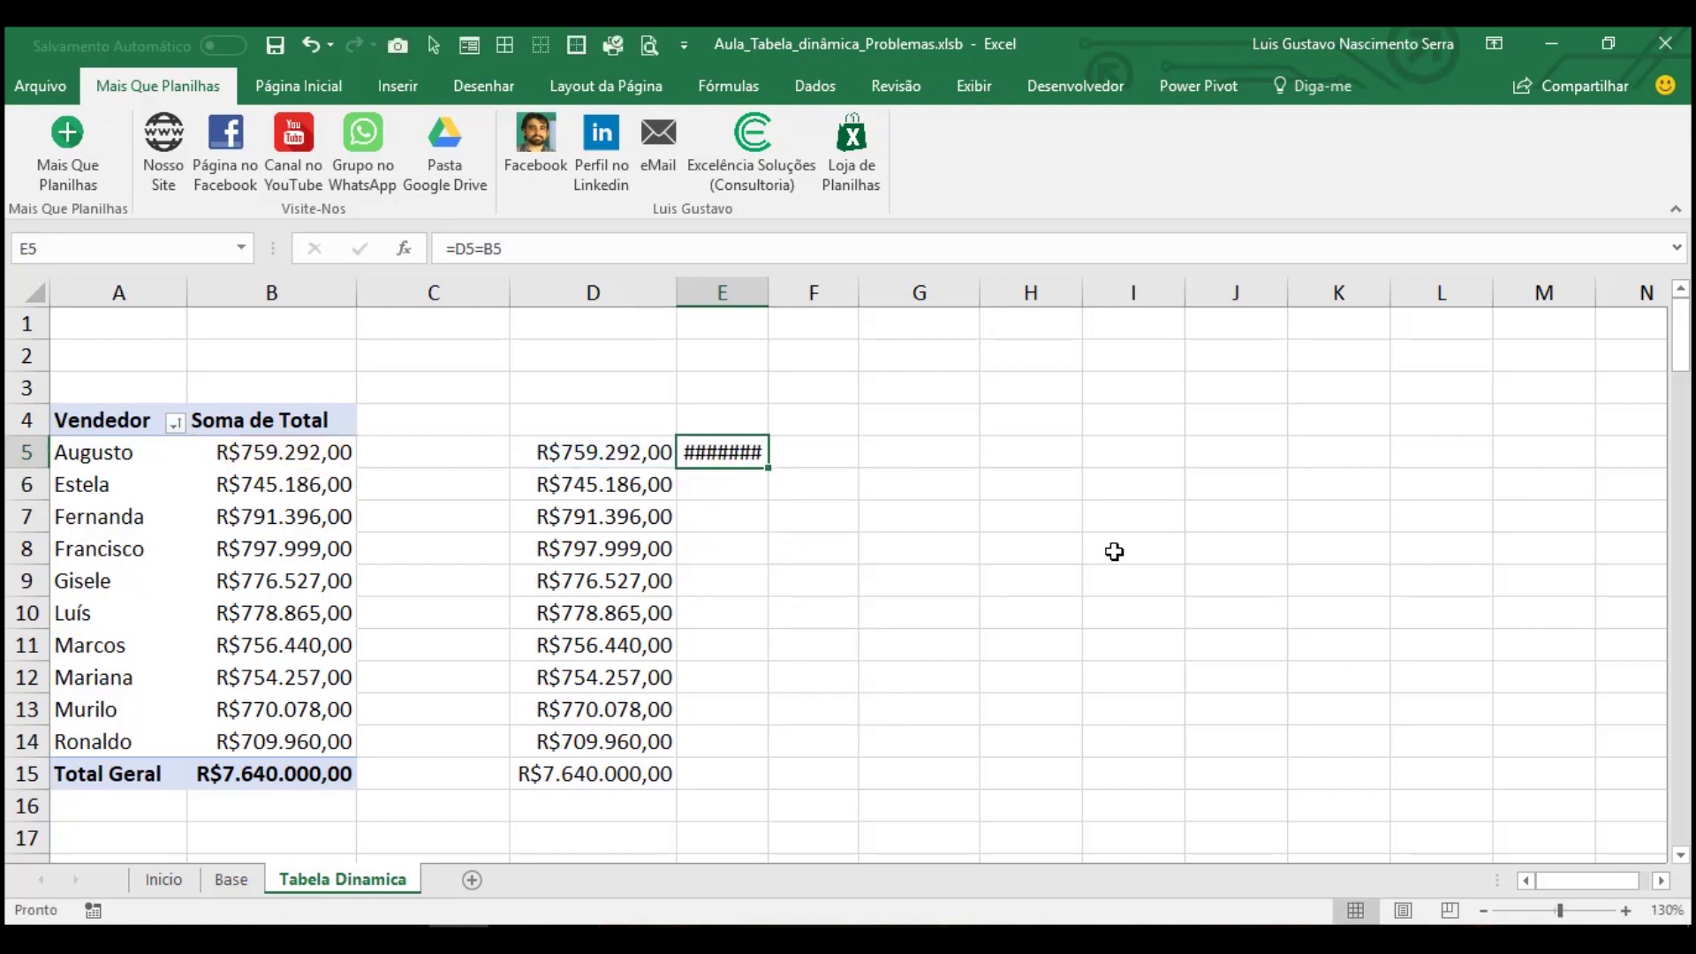
{"action": "left_click_drag", "start_coordinate": [765, 278], "coordinate": [816, 282]}
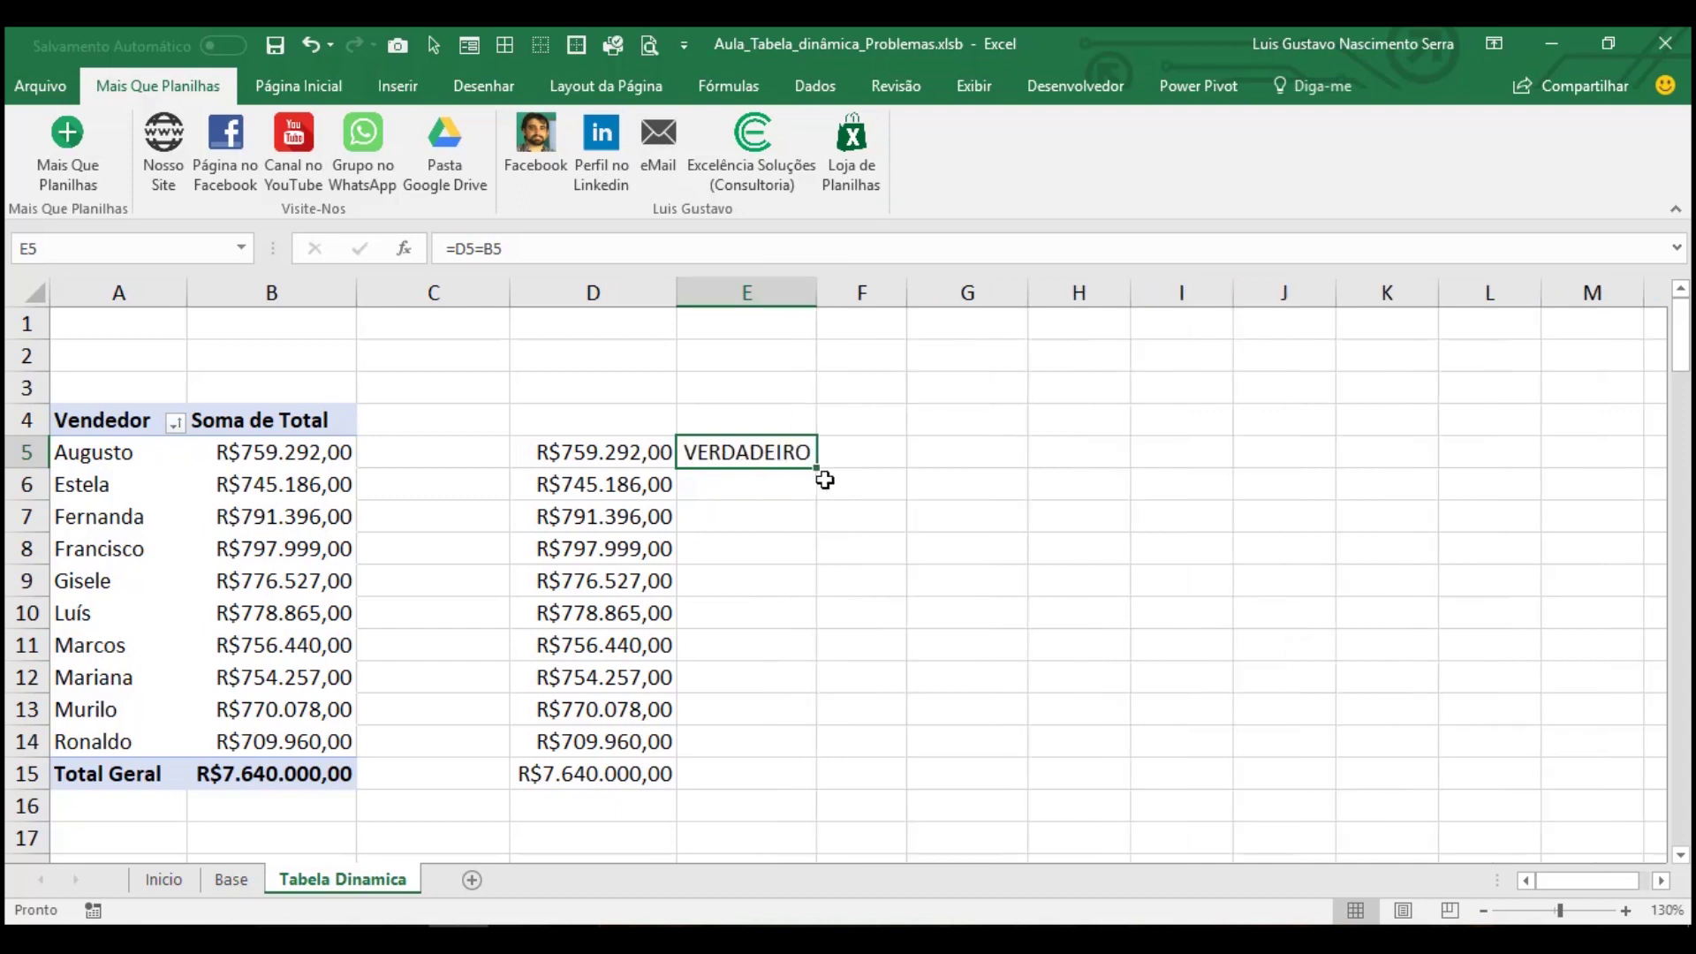
{"action": "left_click_drag", "start_coordinate": [822, 469], "coordinate": [789, 746]}
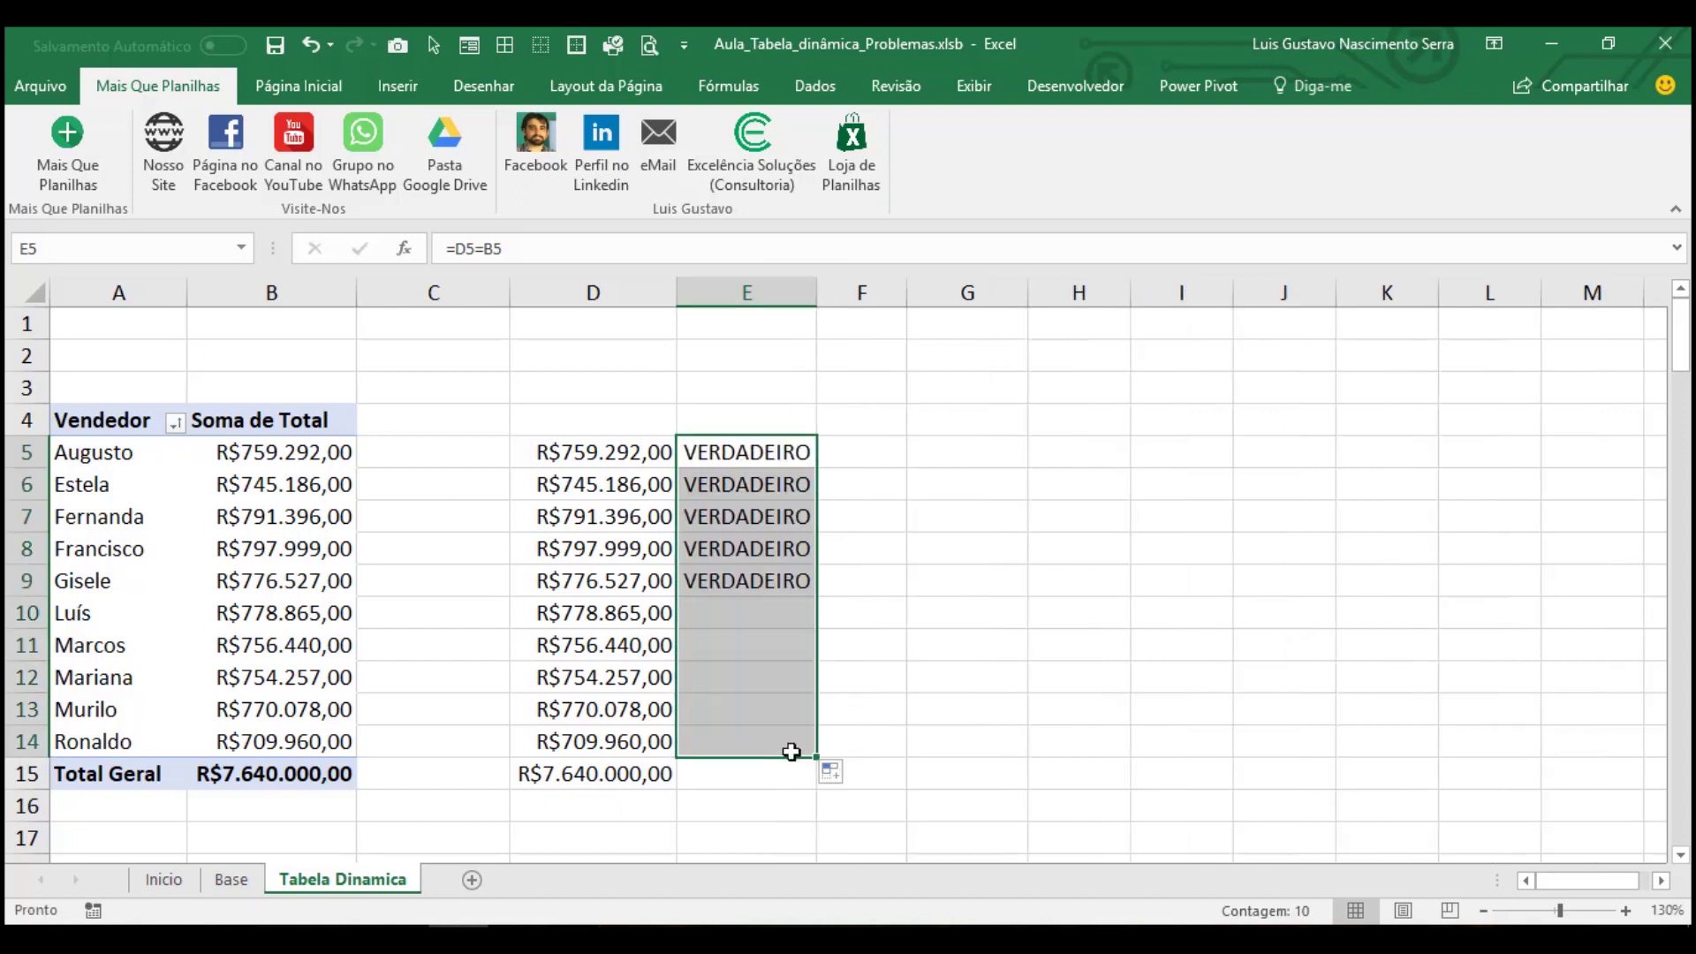
{"action": "left_click", "coordinate": [848, 485]}
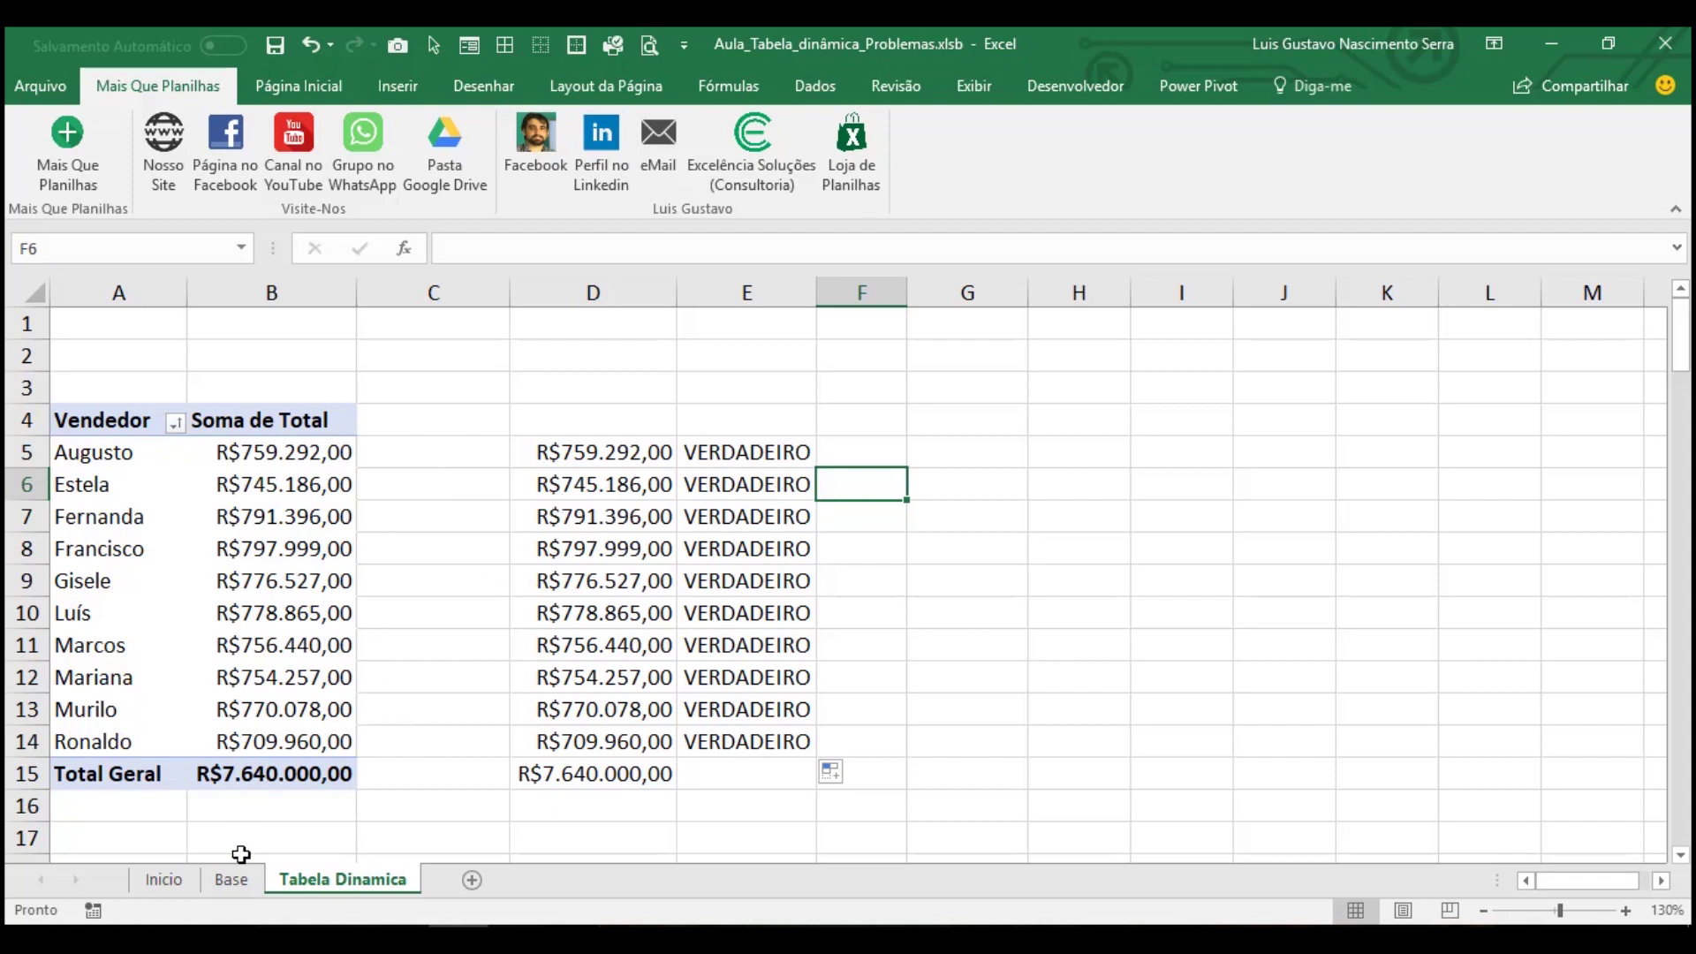
On Base, change Ronaldo's row 4 quantity in H4 to 50000
{"action": "left_click", "coordinate": [234, 880]}
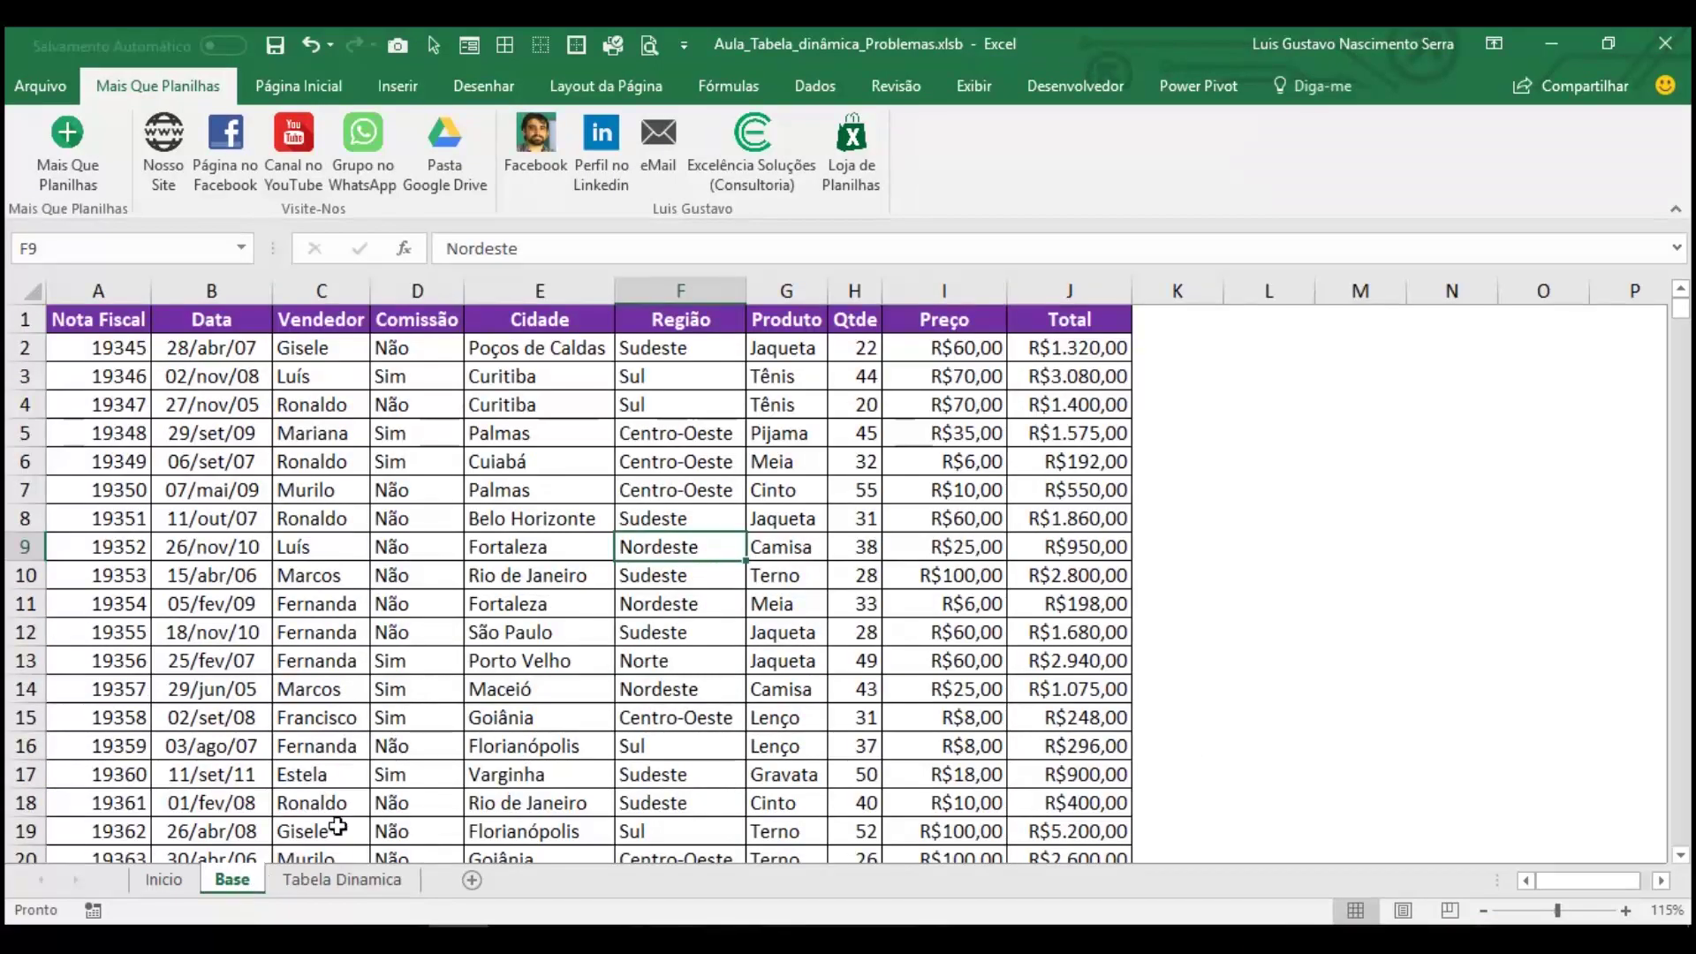
{"action": "scroll", "coordinate": [535, 501], "scroll_direction": "down", "scroll_amount": 6}
{"action": "scroll", "coordinate": [530, 495], "scroll_direction": "up", "scroll_amount": 6}
{"action": "scroll", "coordinate": [530, 494], "scroll_direction": "down", "scroll_amount": 3}
{"action": "scroll", "coordinate": [524, 500], "scroll_direction": "up", "scroll_amount": 3}
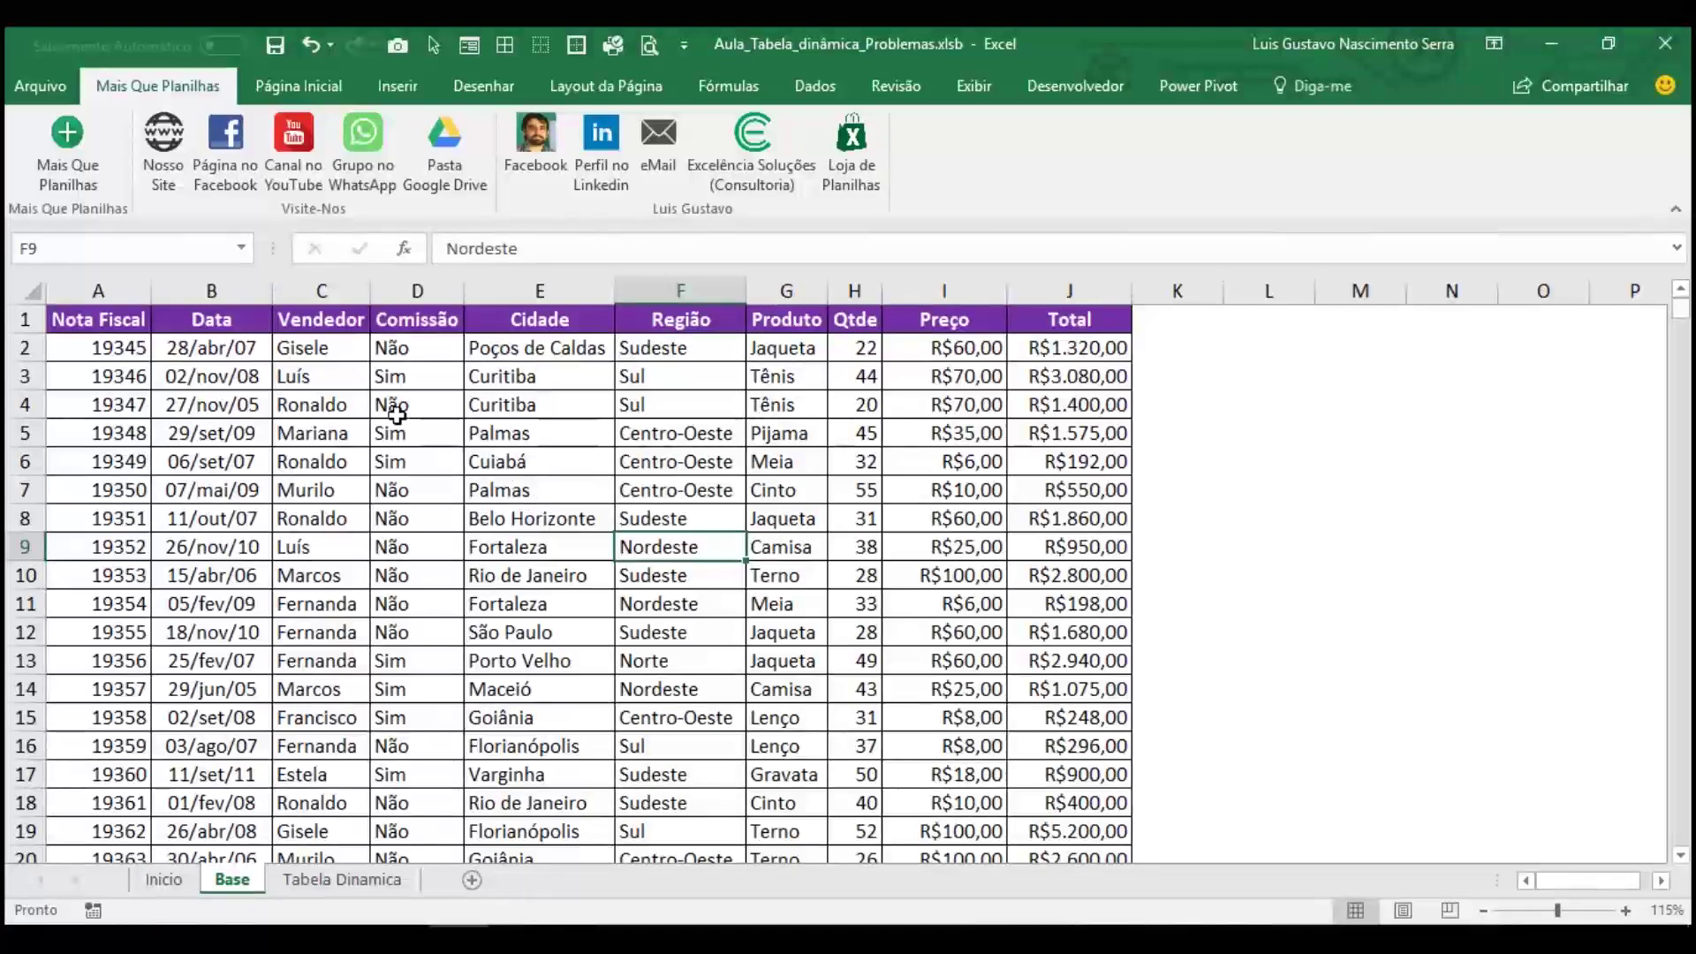
{"action": "left_click", "coordinate": [335, 406]}
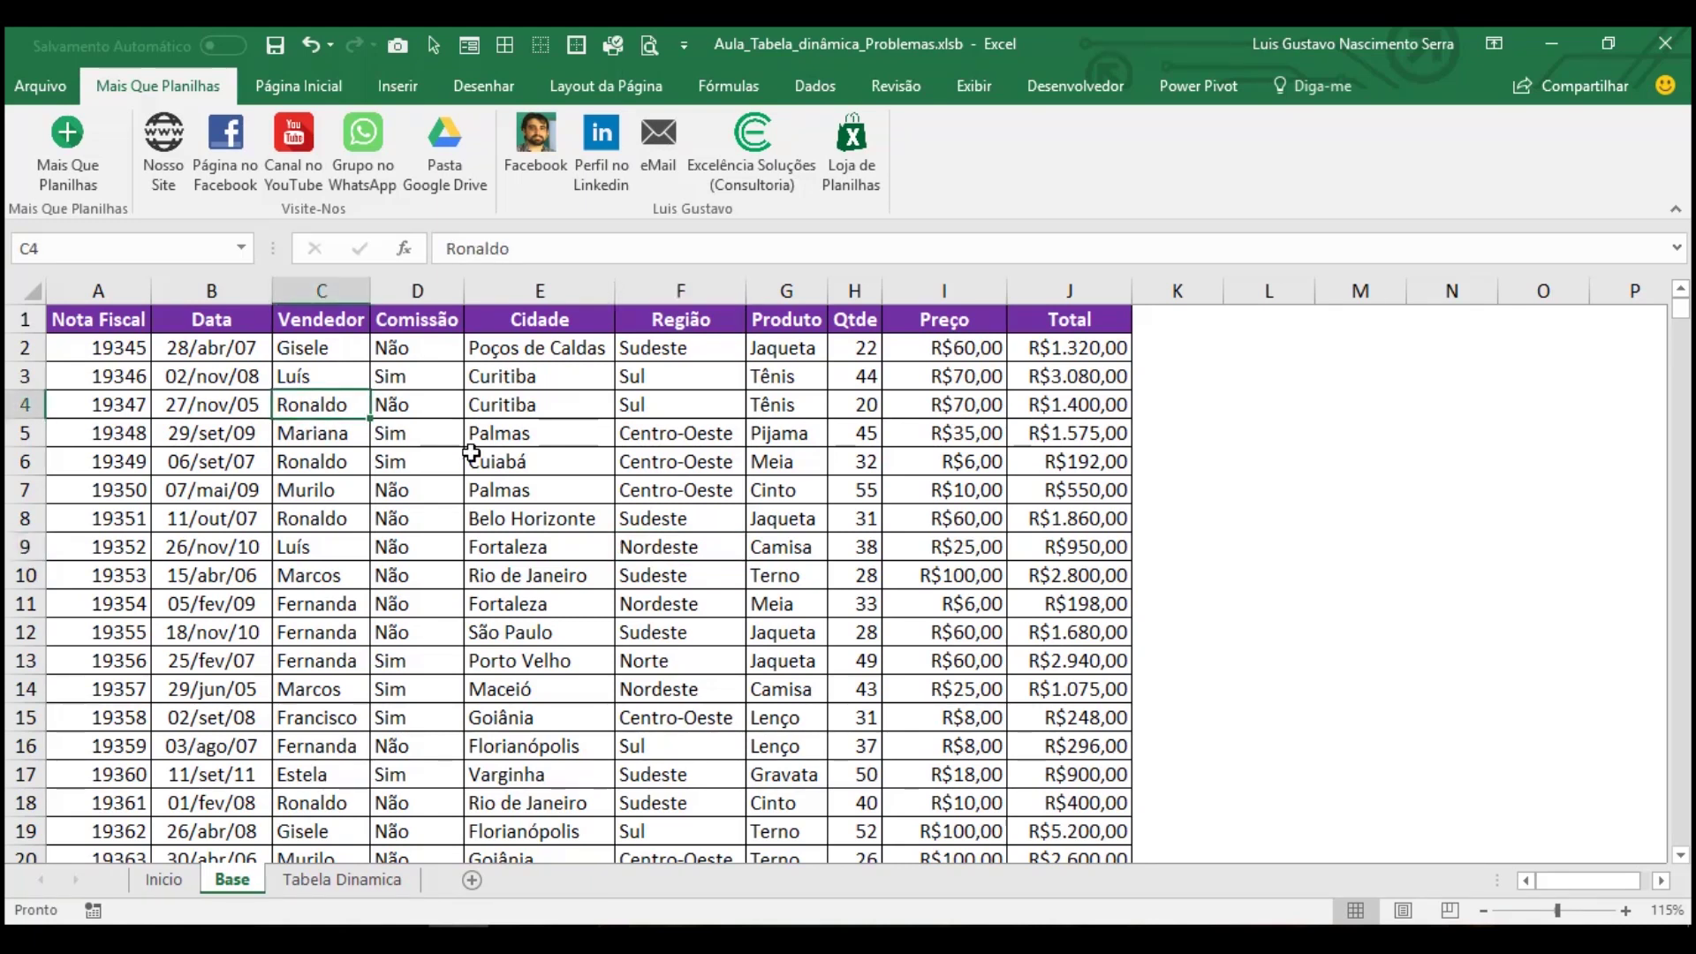
{"action": "key", "text": "Right"}
{"action": "key", "text": "Right"}
{"action": "key", "text": "Right"}
{"action": "key", "text": "Right"}
{"action": "key", "text": "Right"}
{"action": "key", "text": "Right"}
{"action": "key", "text": "Left"}
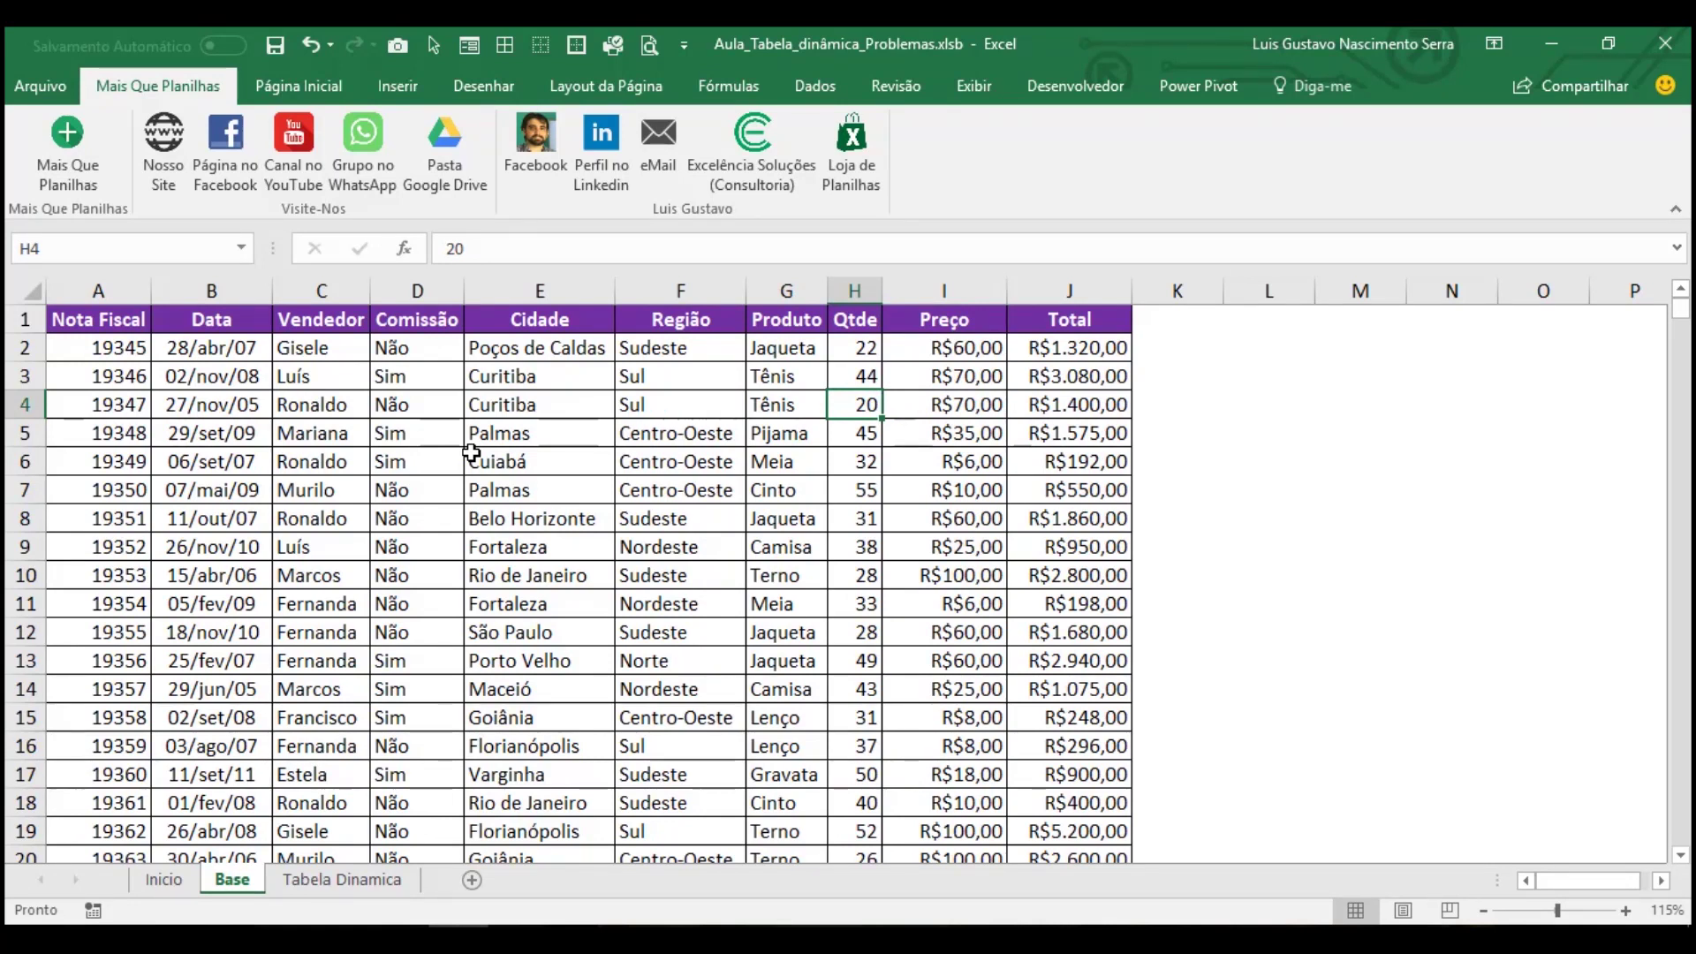
{"action": "type", "text": "50000"}
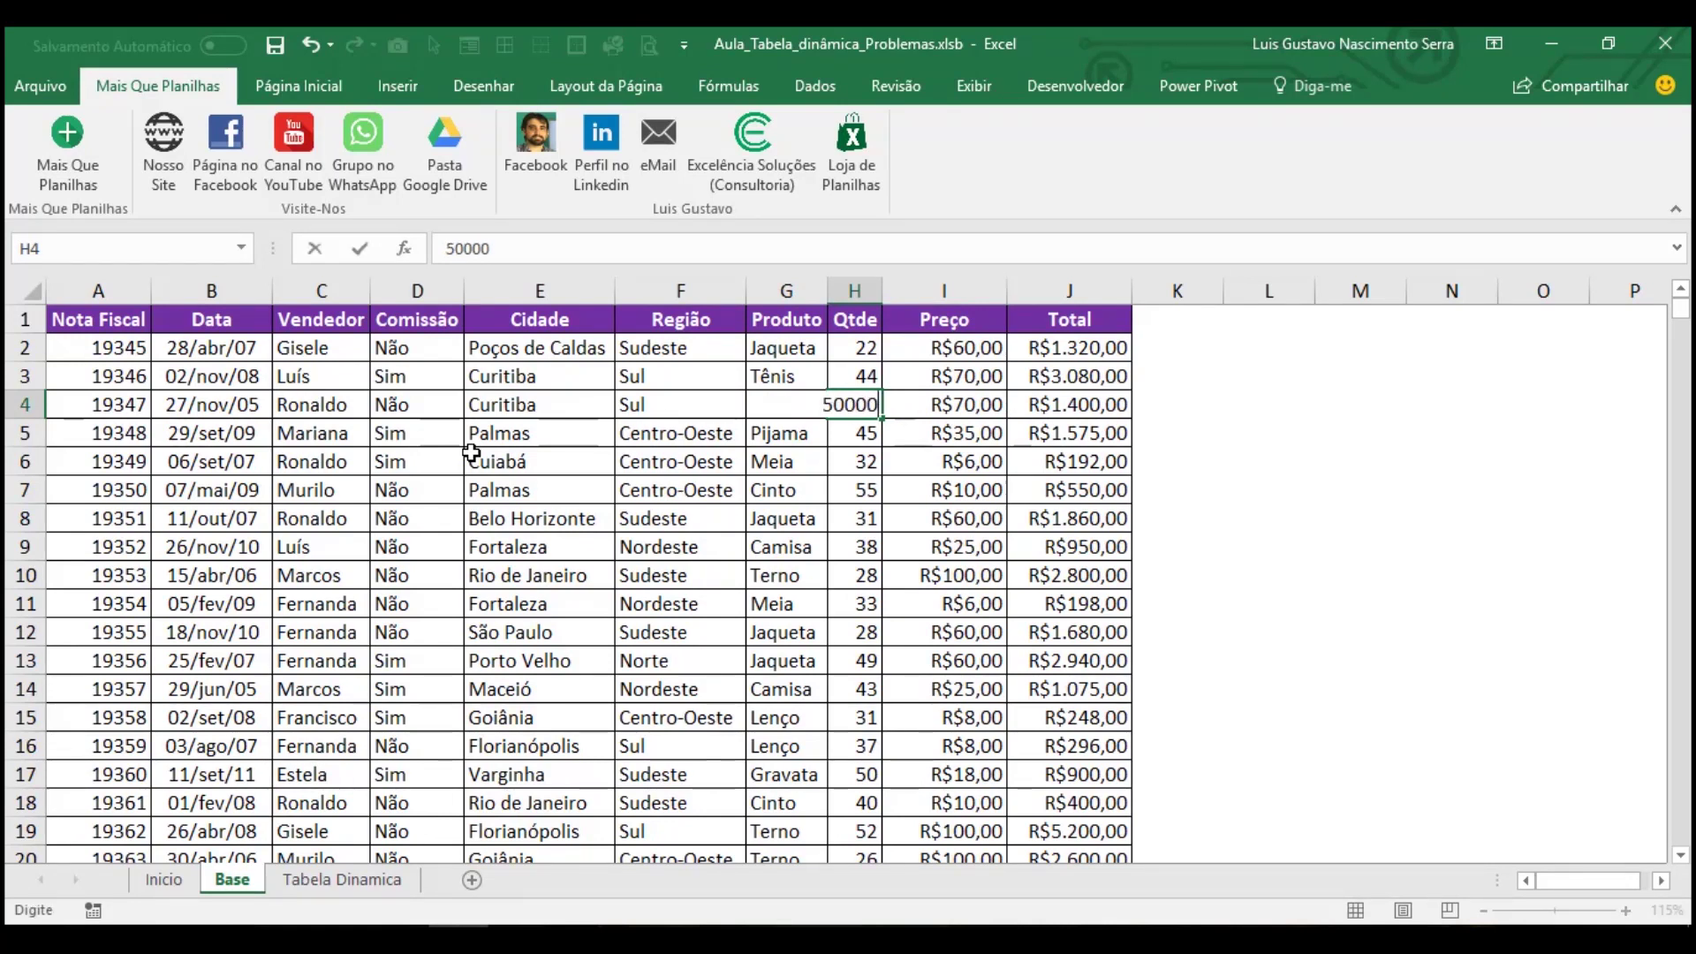
{"action": "key", "text": "Return"}
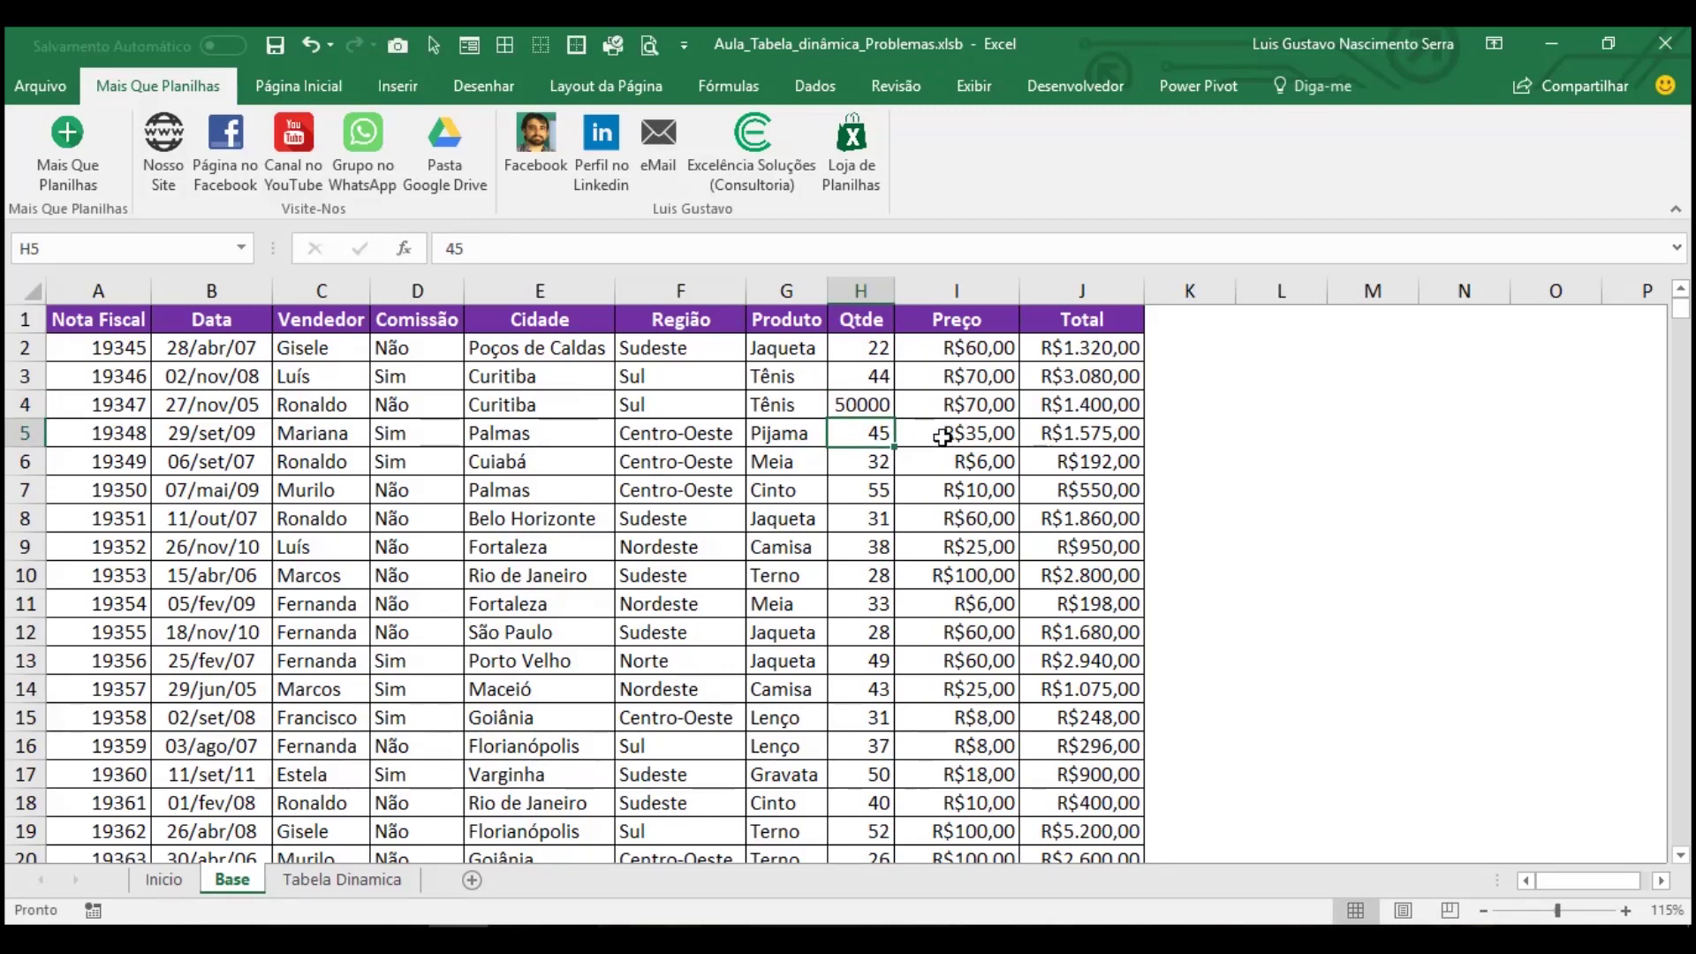
Rewrite the J2 Total as =H2*I2 and paste it down the whole Total column
{"action": "left_click", "coordinate": [1049, 402]}
{"action": "key", "text": "Up"}
{"action": "key", "text": "Up"}
{"action": "type", "text": "="}
{"action": "key", "text": "Left"}
{"action": "key", "text": "Left"}
{"action": "type", "text": "*"}
{"action": "key", "text": "Right"}
{"action": "key", "text": "Return"}
{"action": "key", "text": "Up"}
{"action": "key", "text": "ctrl+c"}
{"action": "key", "text": "Down"}
{"action": "key", "text": "ctrl+shift+Down"}
{"action": "key", "text": "ctrl+v"}
{"action": "key", "text": "ctrl+BackSpace"}
{"action": "key", "text": "shift+BackSpace"}
{"action": "key", "text": "Escape"}
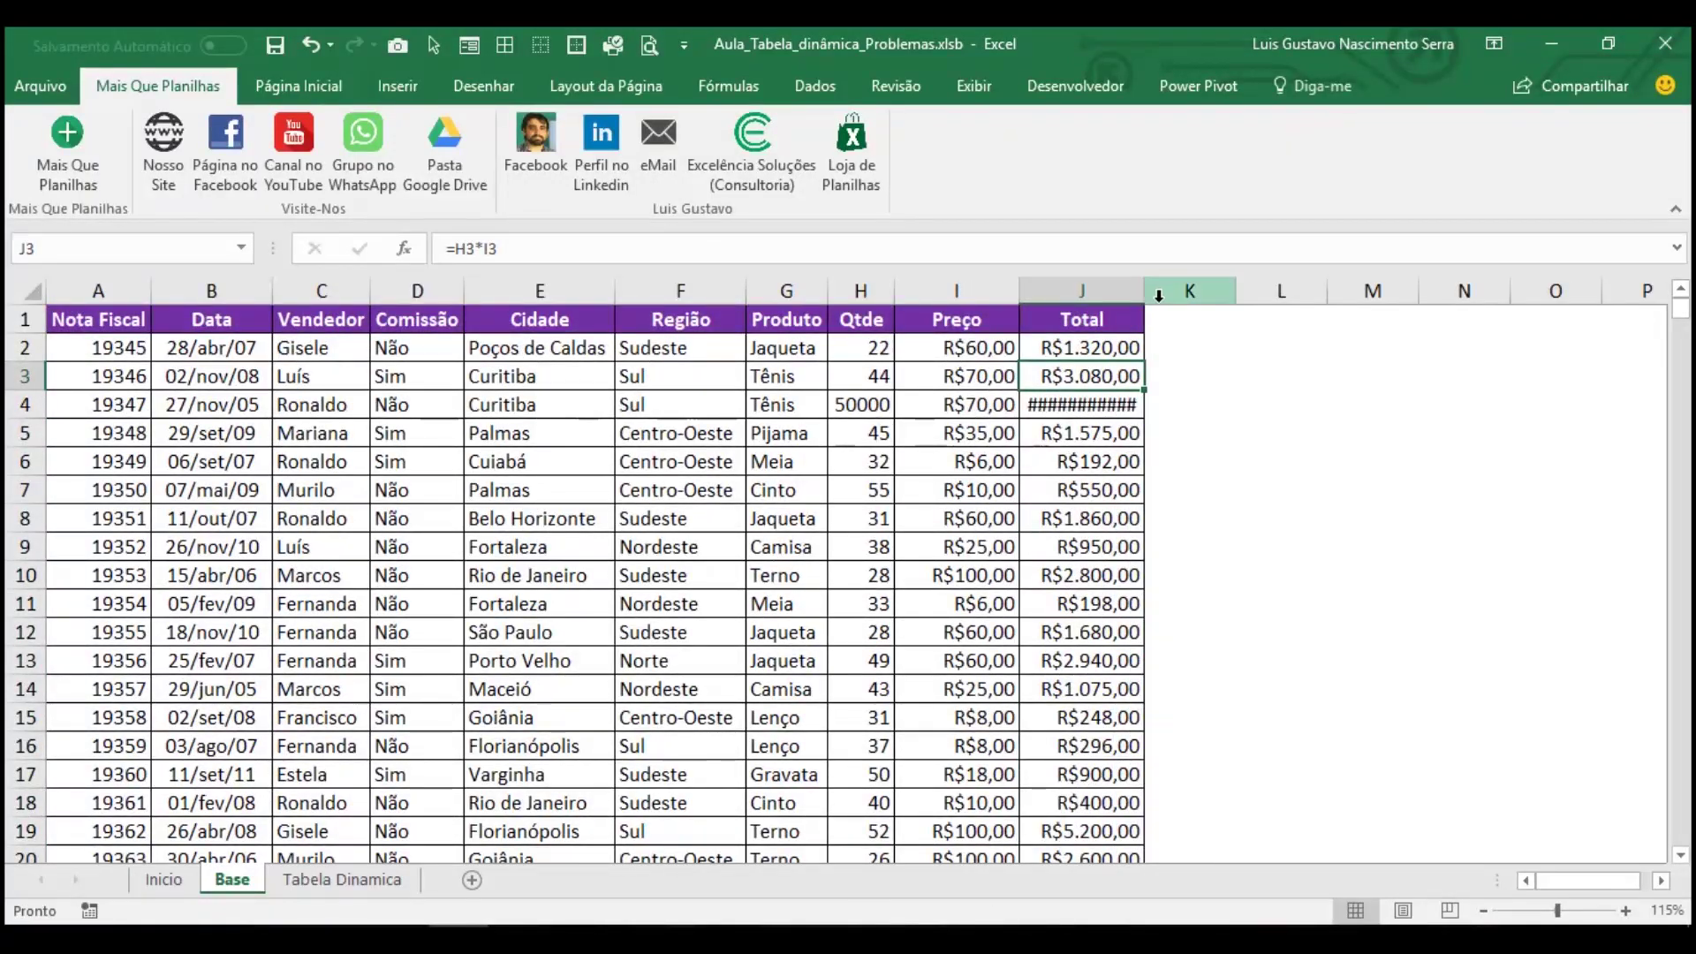
Autofit column J to show row 4's R$3.500.000,00 total, then return to Tabela Dinamica
{"action": "double_click", "coordinate": [1144, 290]}
{"action": "key", "text": "Down"}
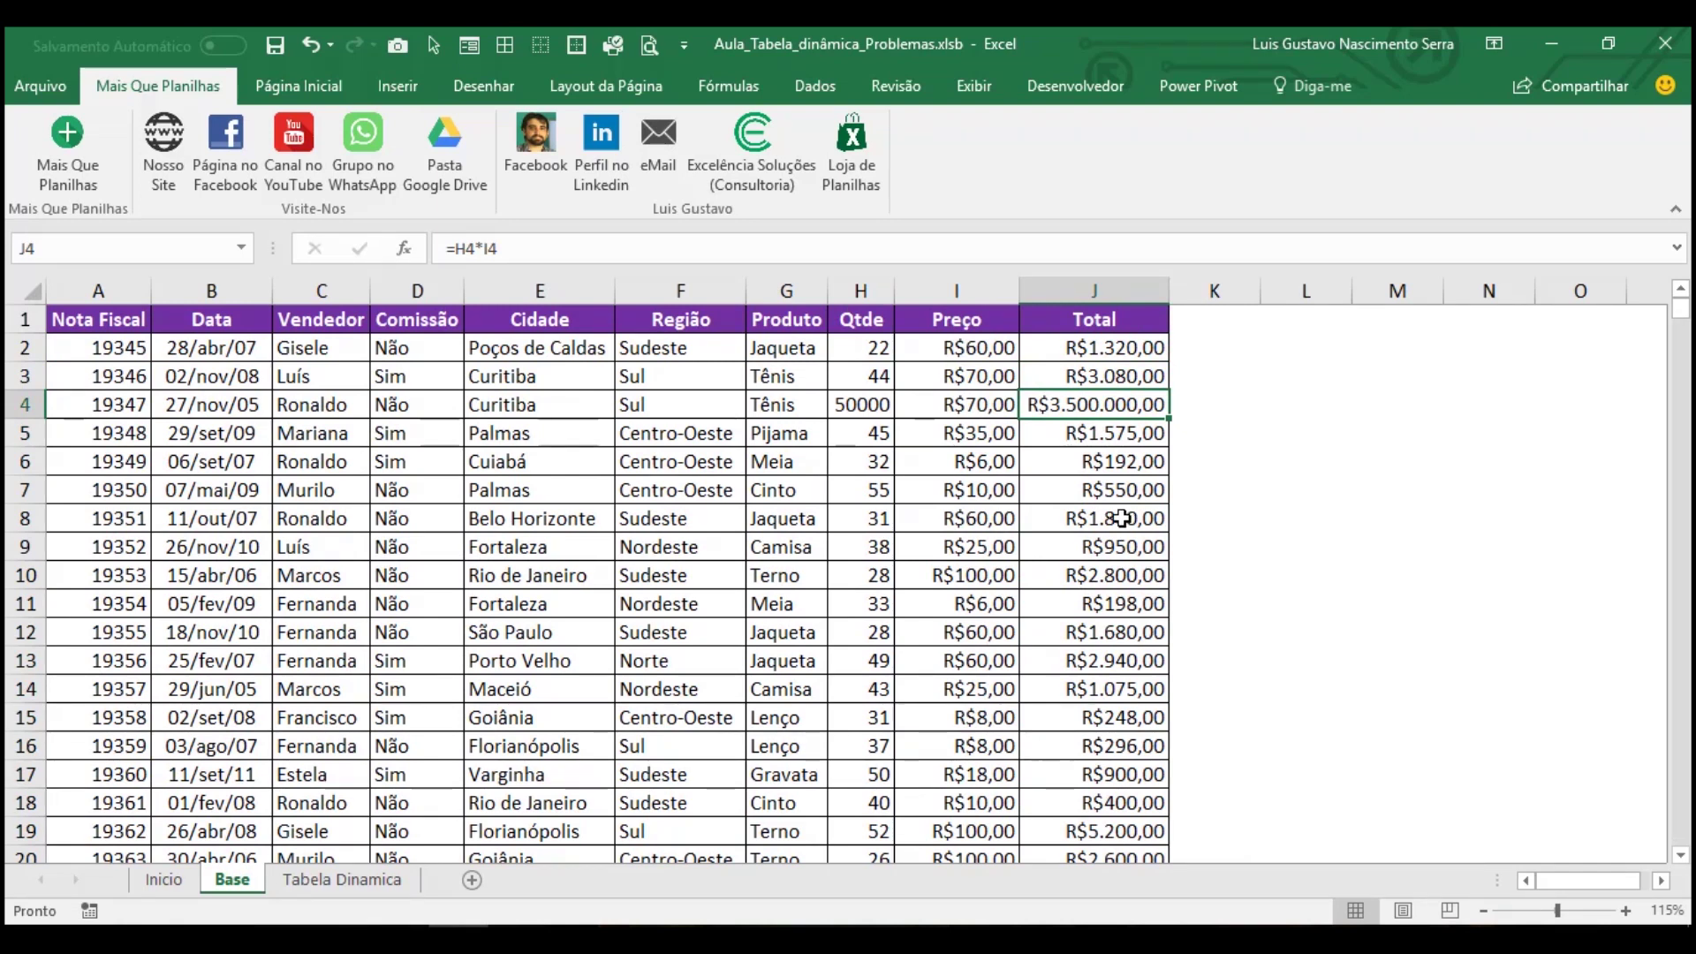
{"action": "left_click", "coordinate": [811, 408]}
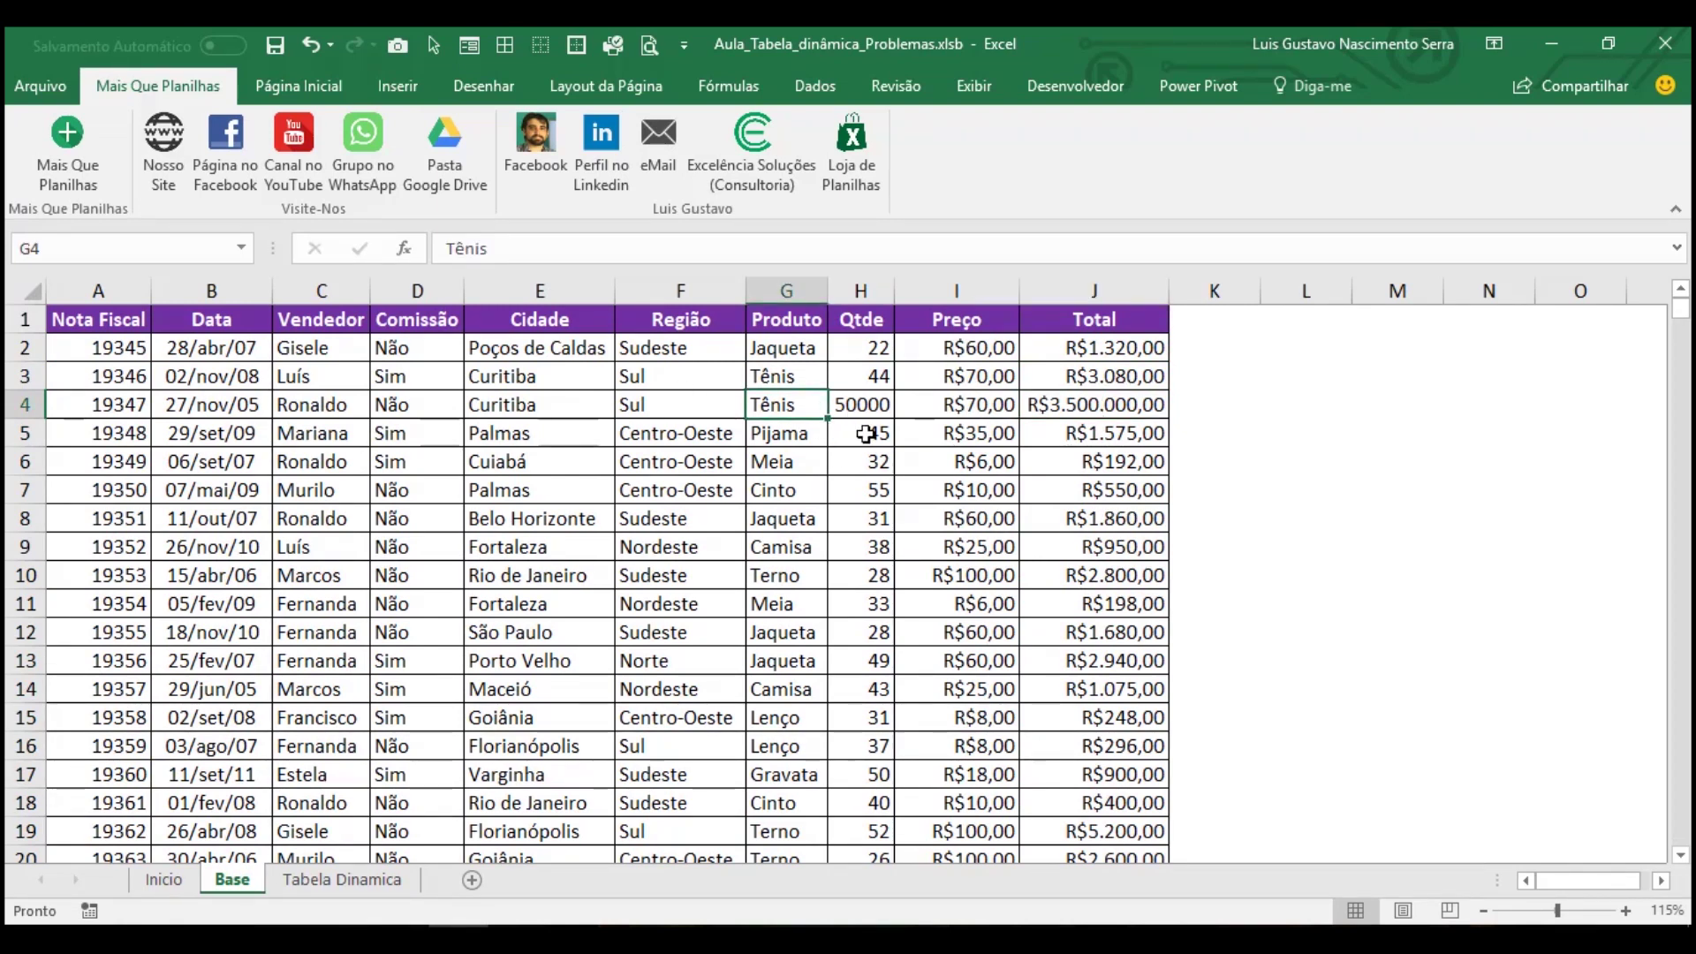
{"action": "left_click", "coordinate": [368, 876]}
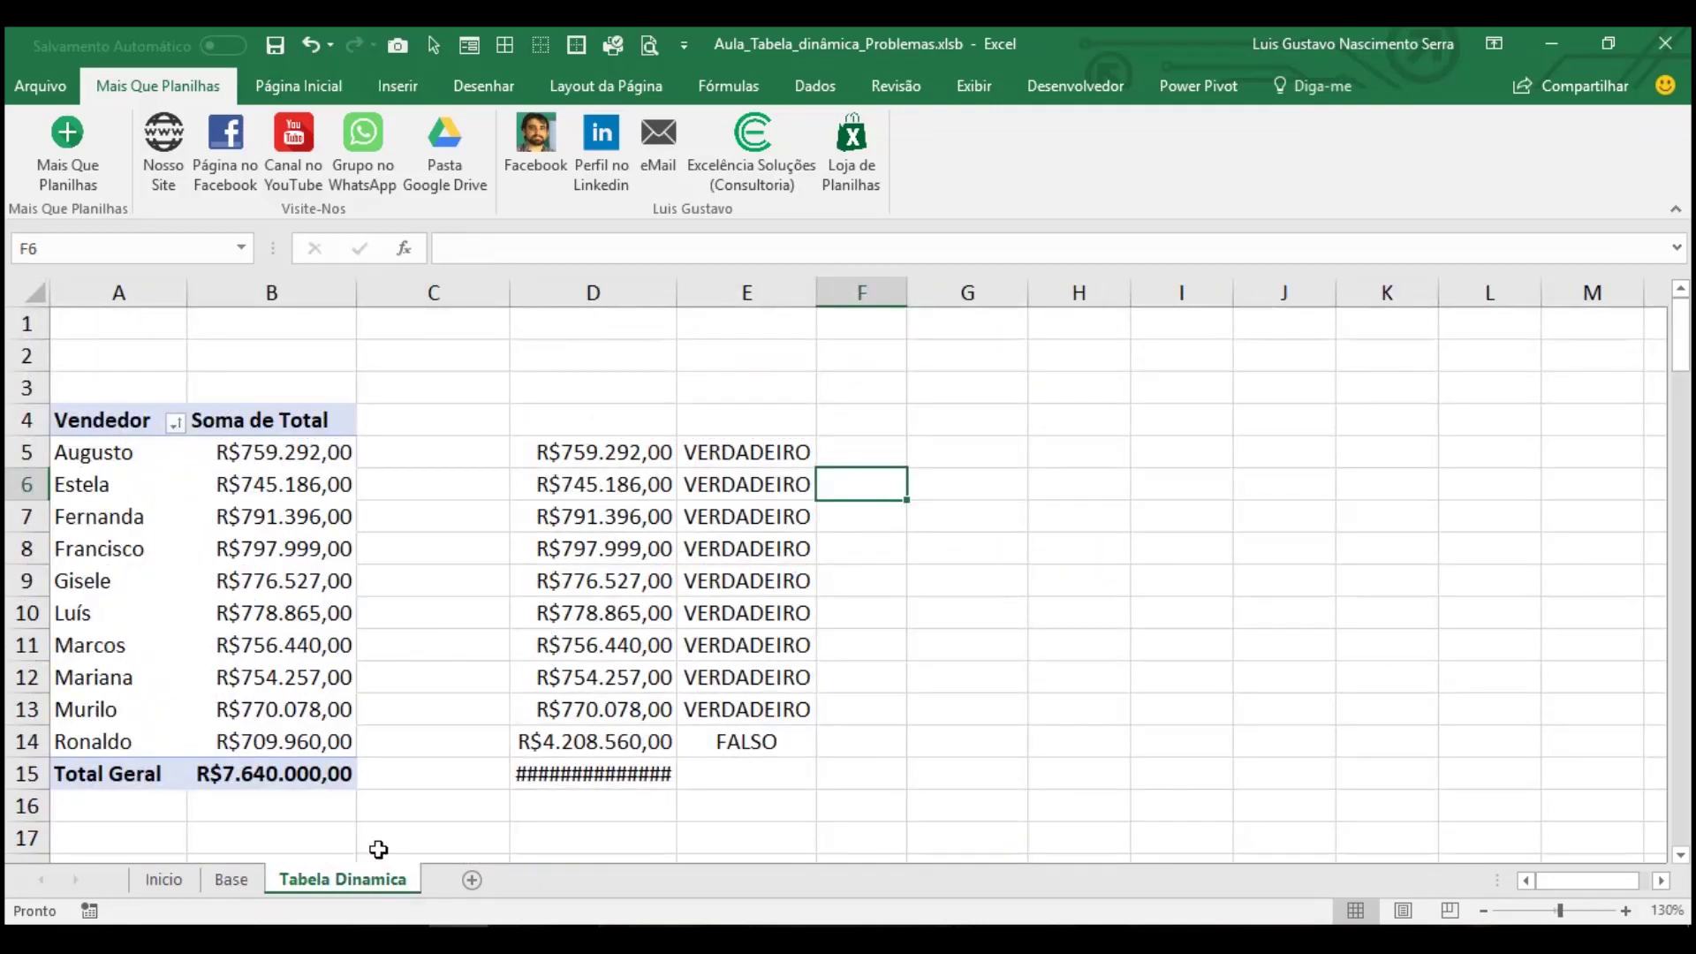
Autofit column D to reveal R$11.138.600,00 and compare Ronaldo's D14, E14 and B14 values
{"action": "double_click", "coordinate": [677, 291]}
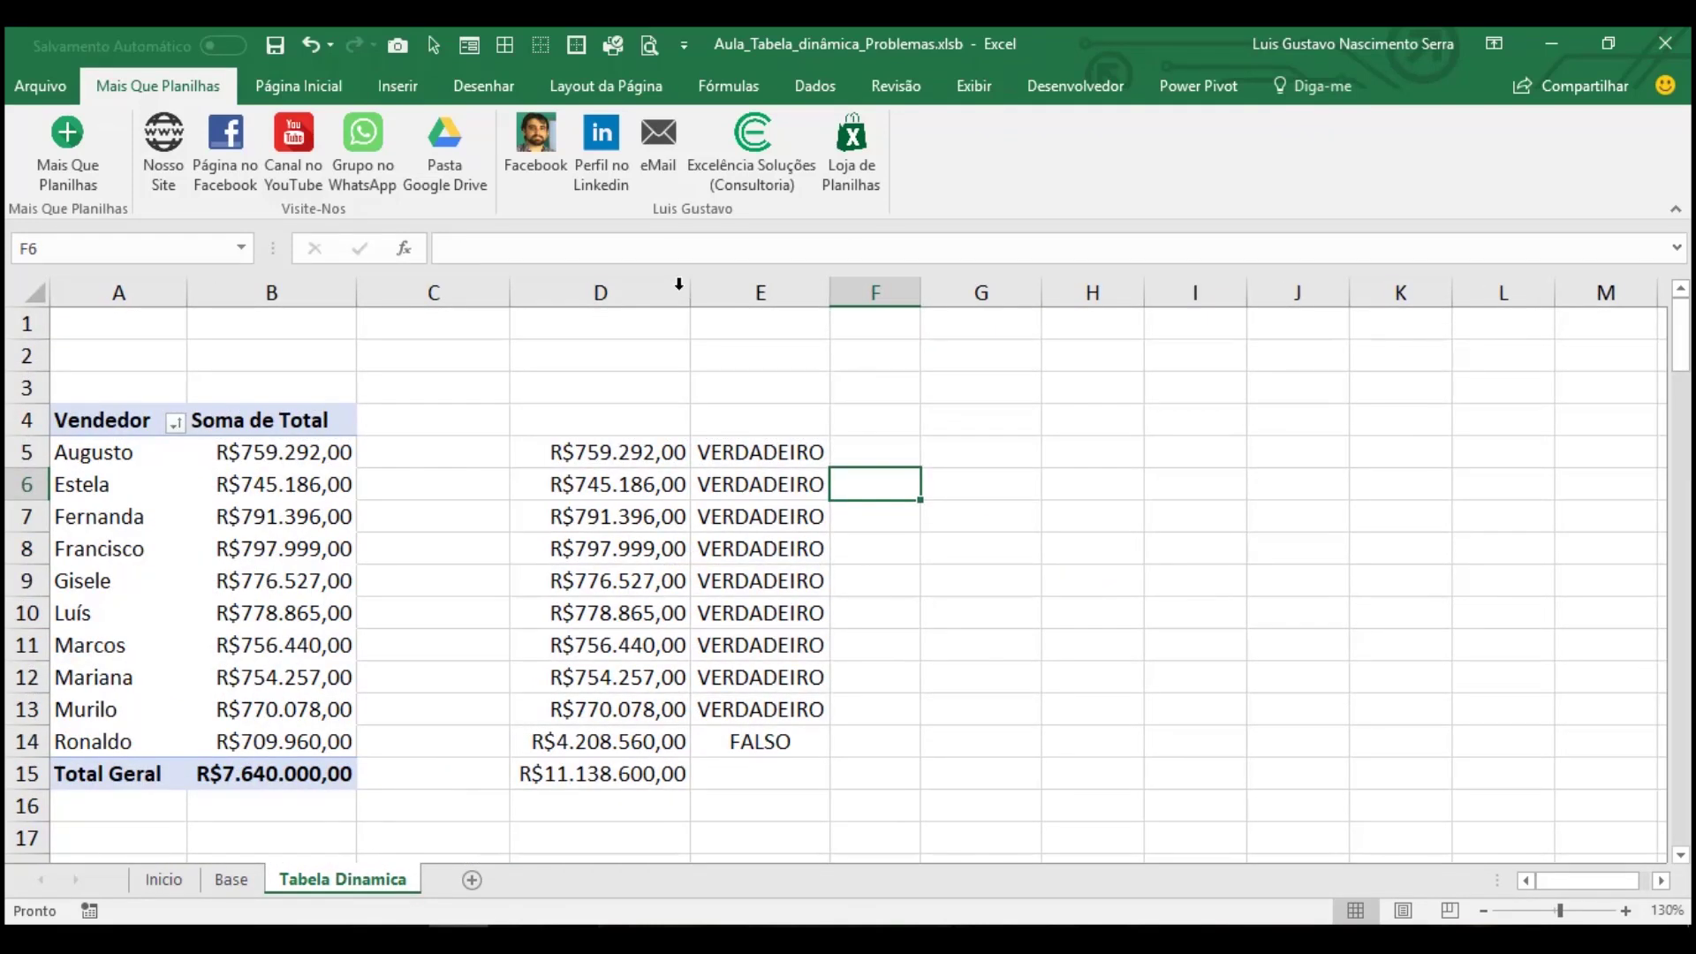
{"action": "left_click", "coordinate": [754, 747]}
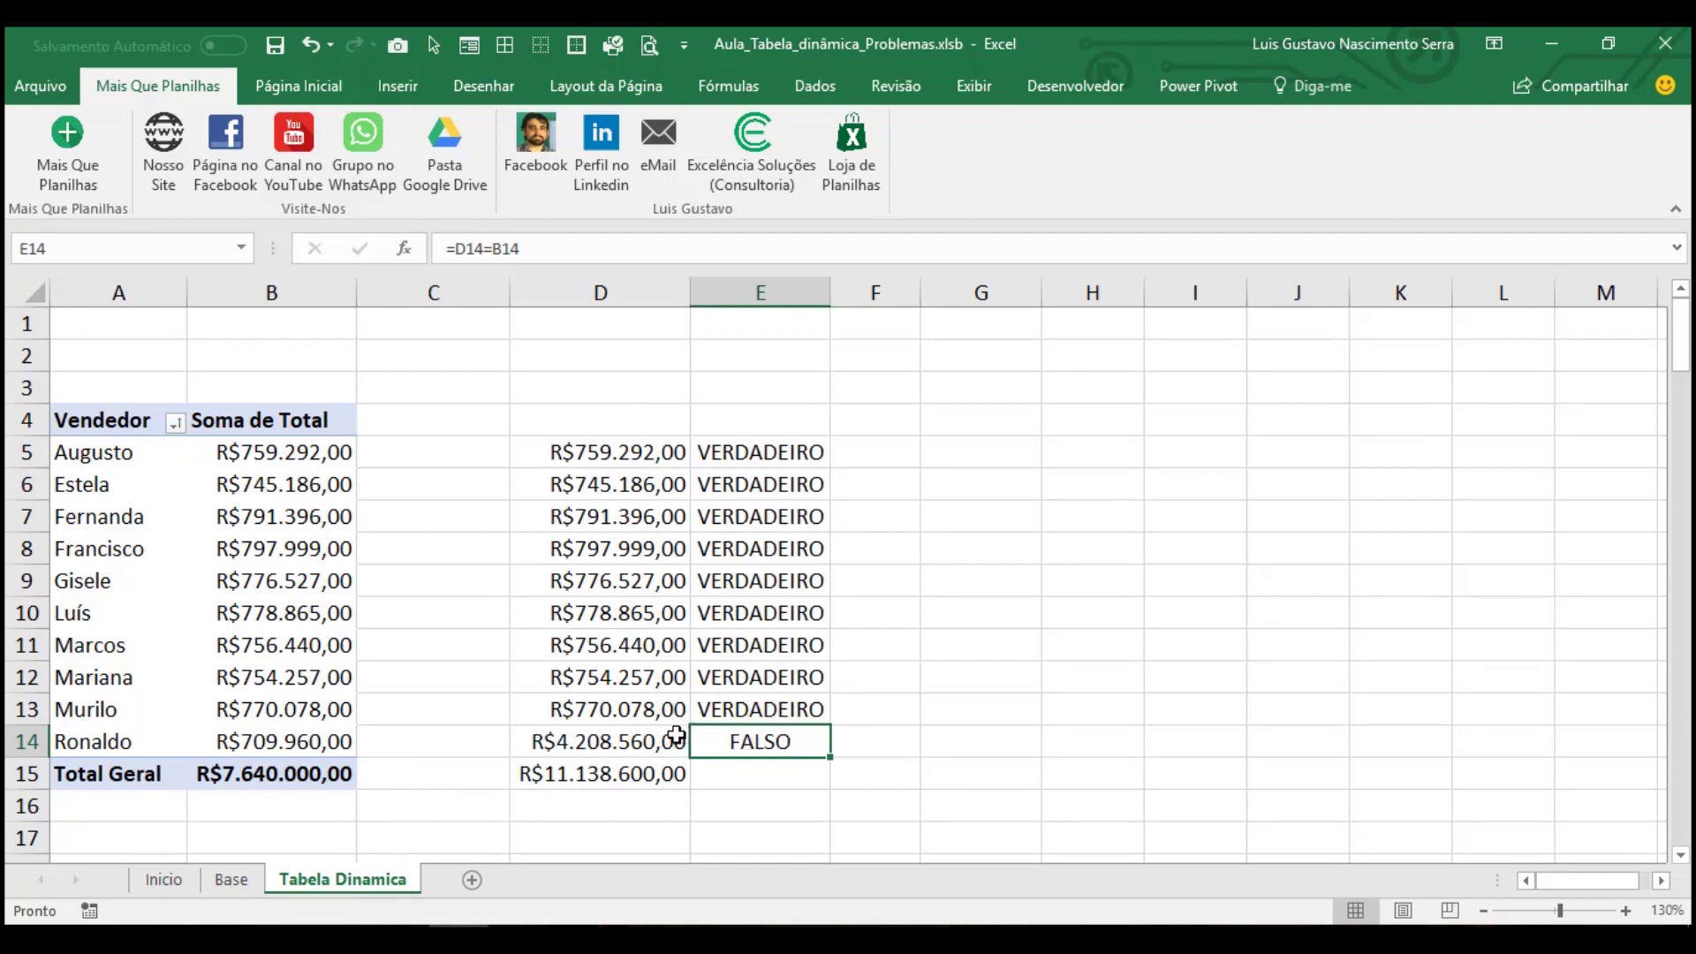
{"action": "left_click", "coordinate": [600, 745]}
{"action": "double_click", "coordinate": [614, 741]}
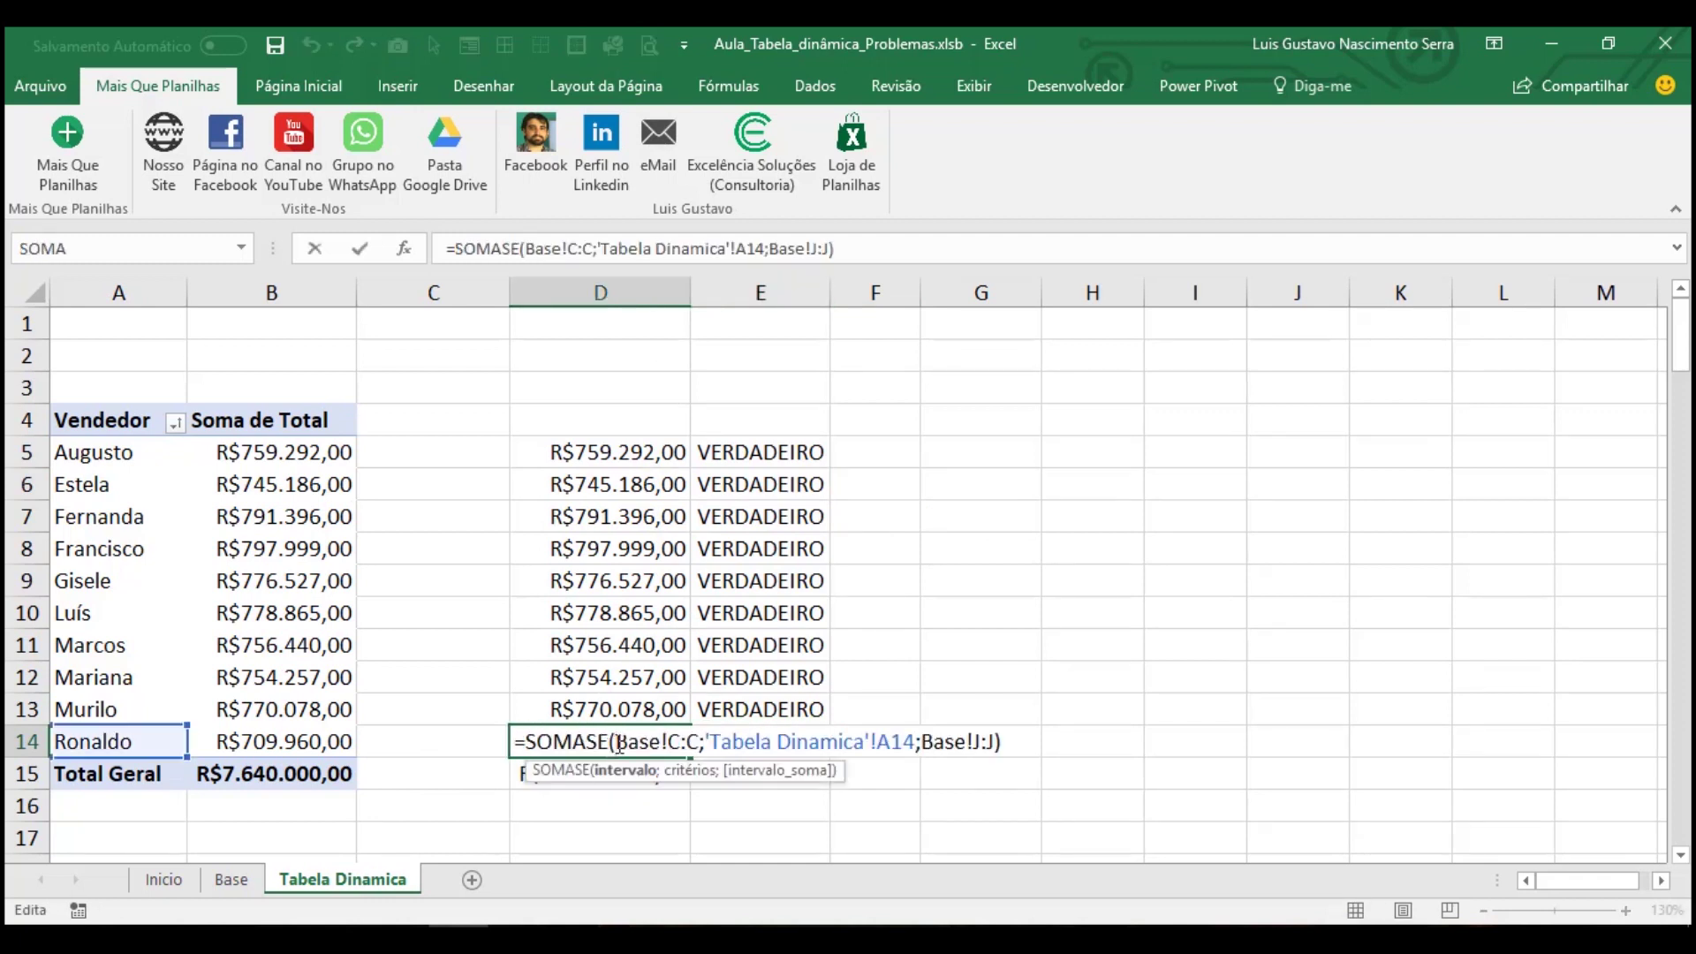
{"action": "key", "text": "Escape"}
{"action": "left_click", "coordinate": [743, 747]}
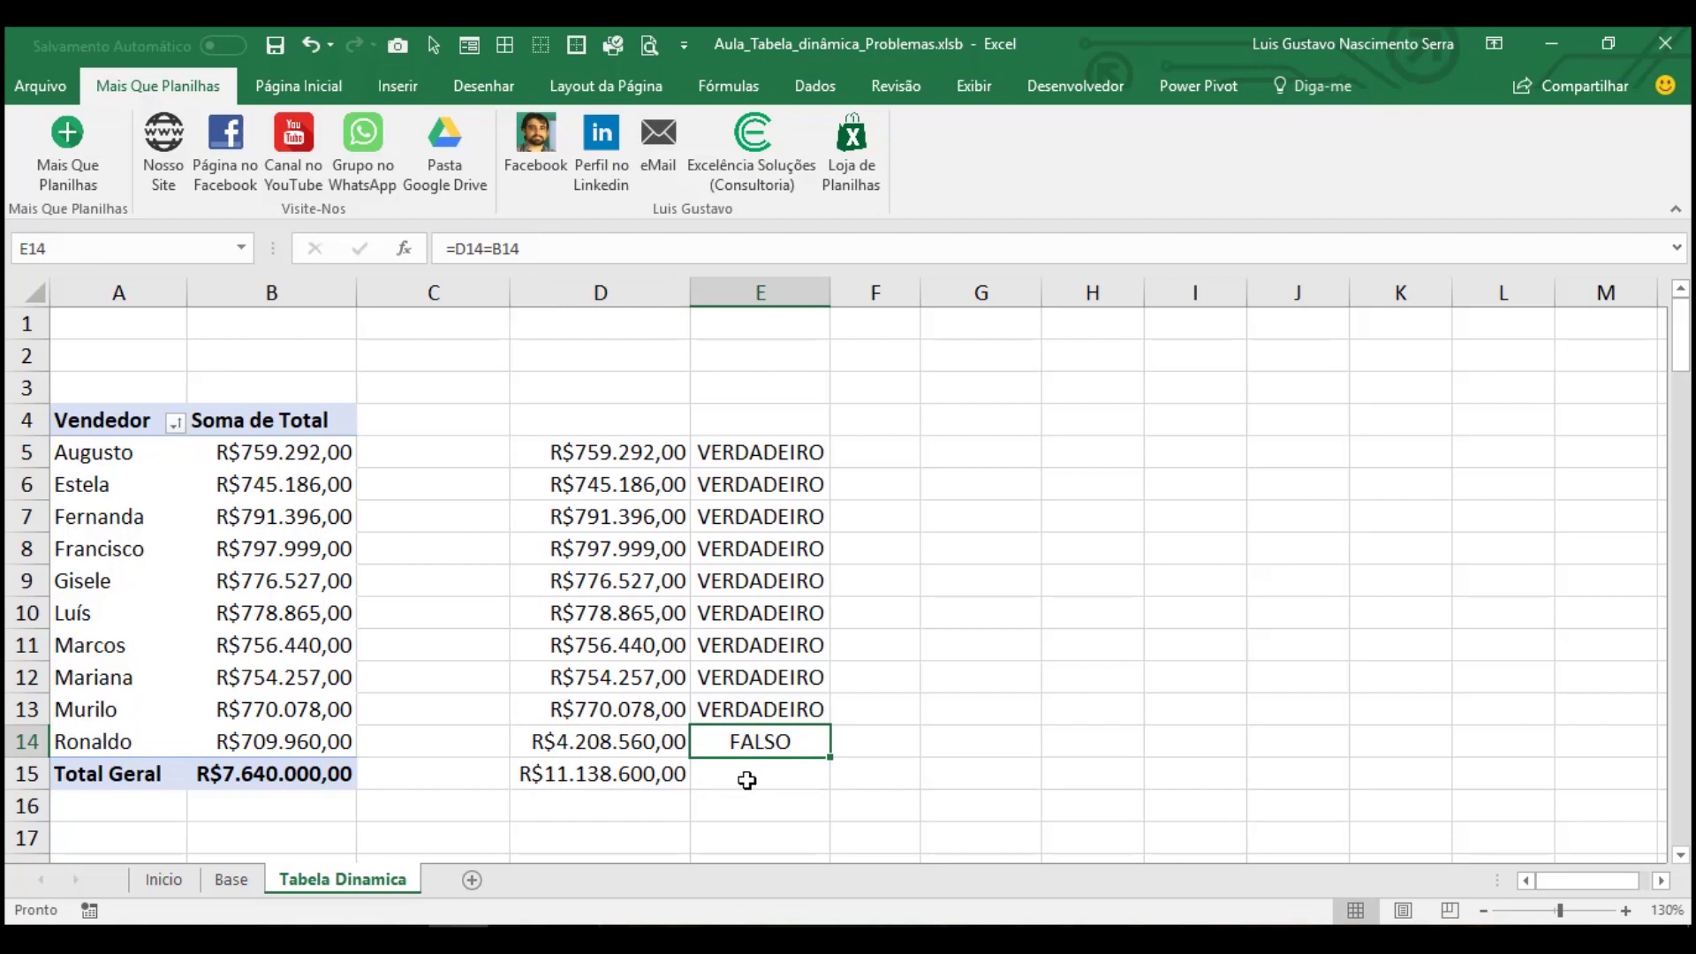
{"action": "left_click", "coordinate": [310, 738]}
{"action": "left_click", "coordinate": [651, 740]}
{"action": "left_click", "coordinate": [318, 741]}
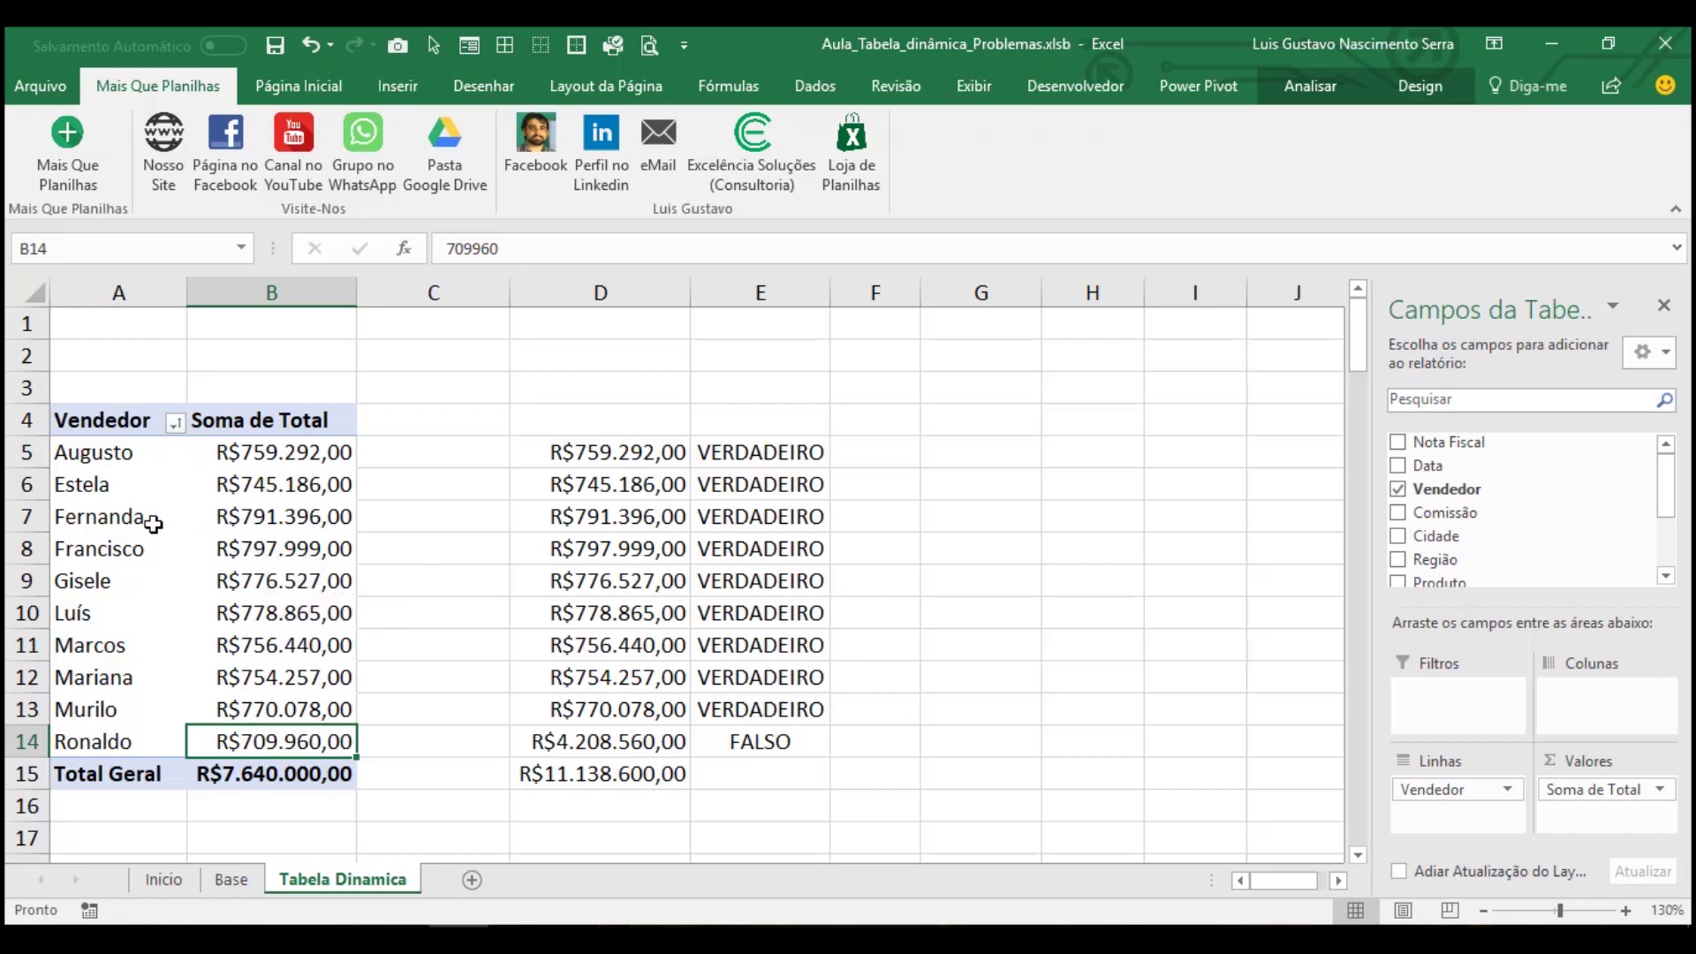
Refresh the pivot table with Atualizar so Ronaldo's total matches the SOMASE check
{"action": "left_click", "coordinate": [255, 520]}
{"action": "right_click", "coordinate": [256, 519]}
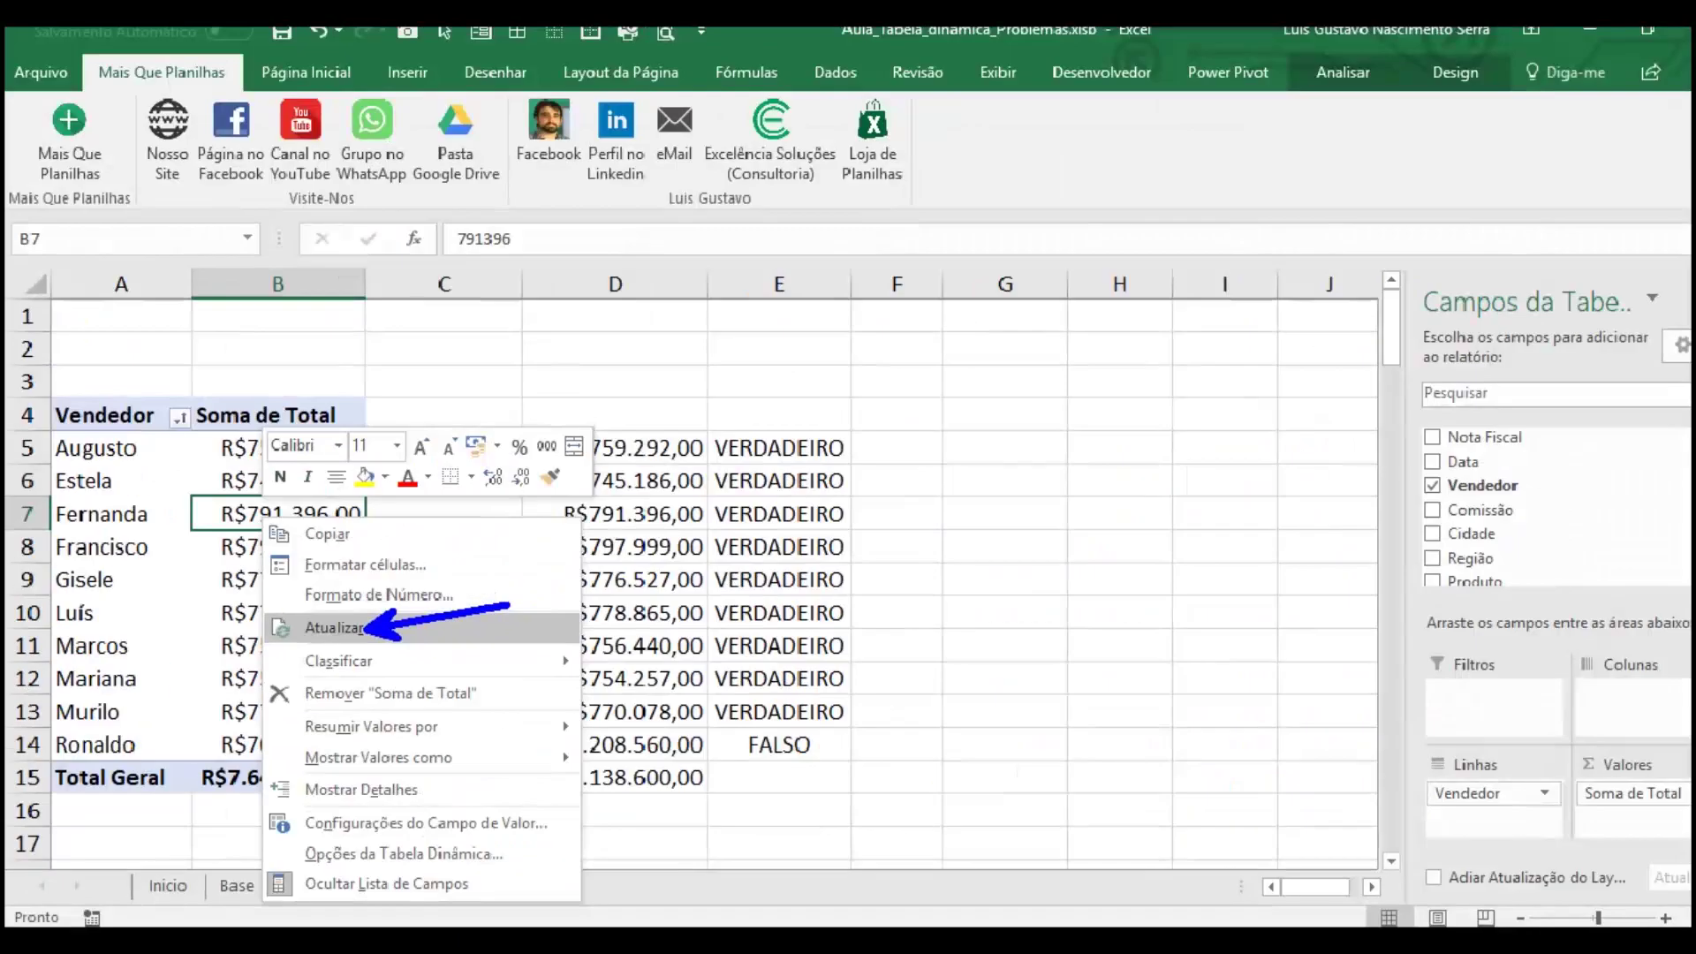
{"action": "left_click", "coordinate": [494, 617]}
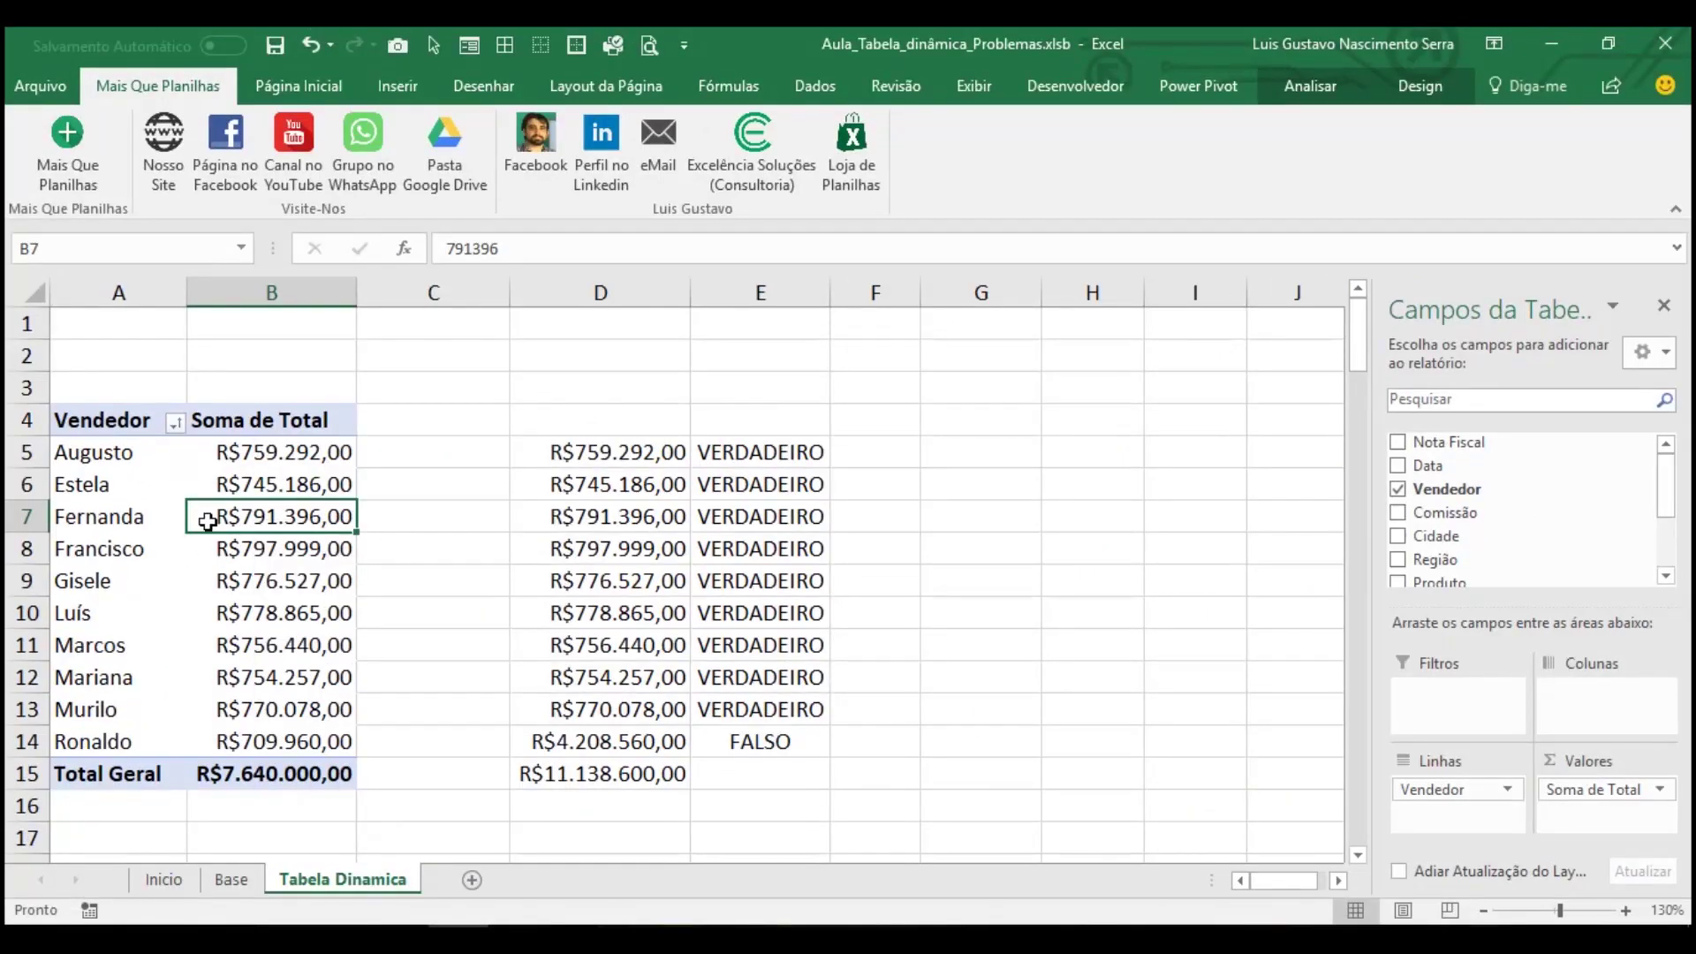
{"action": "left_click", "coordinate": [1307, 83]}
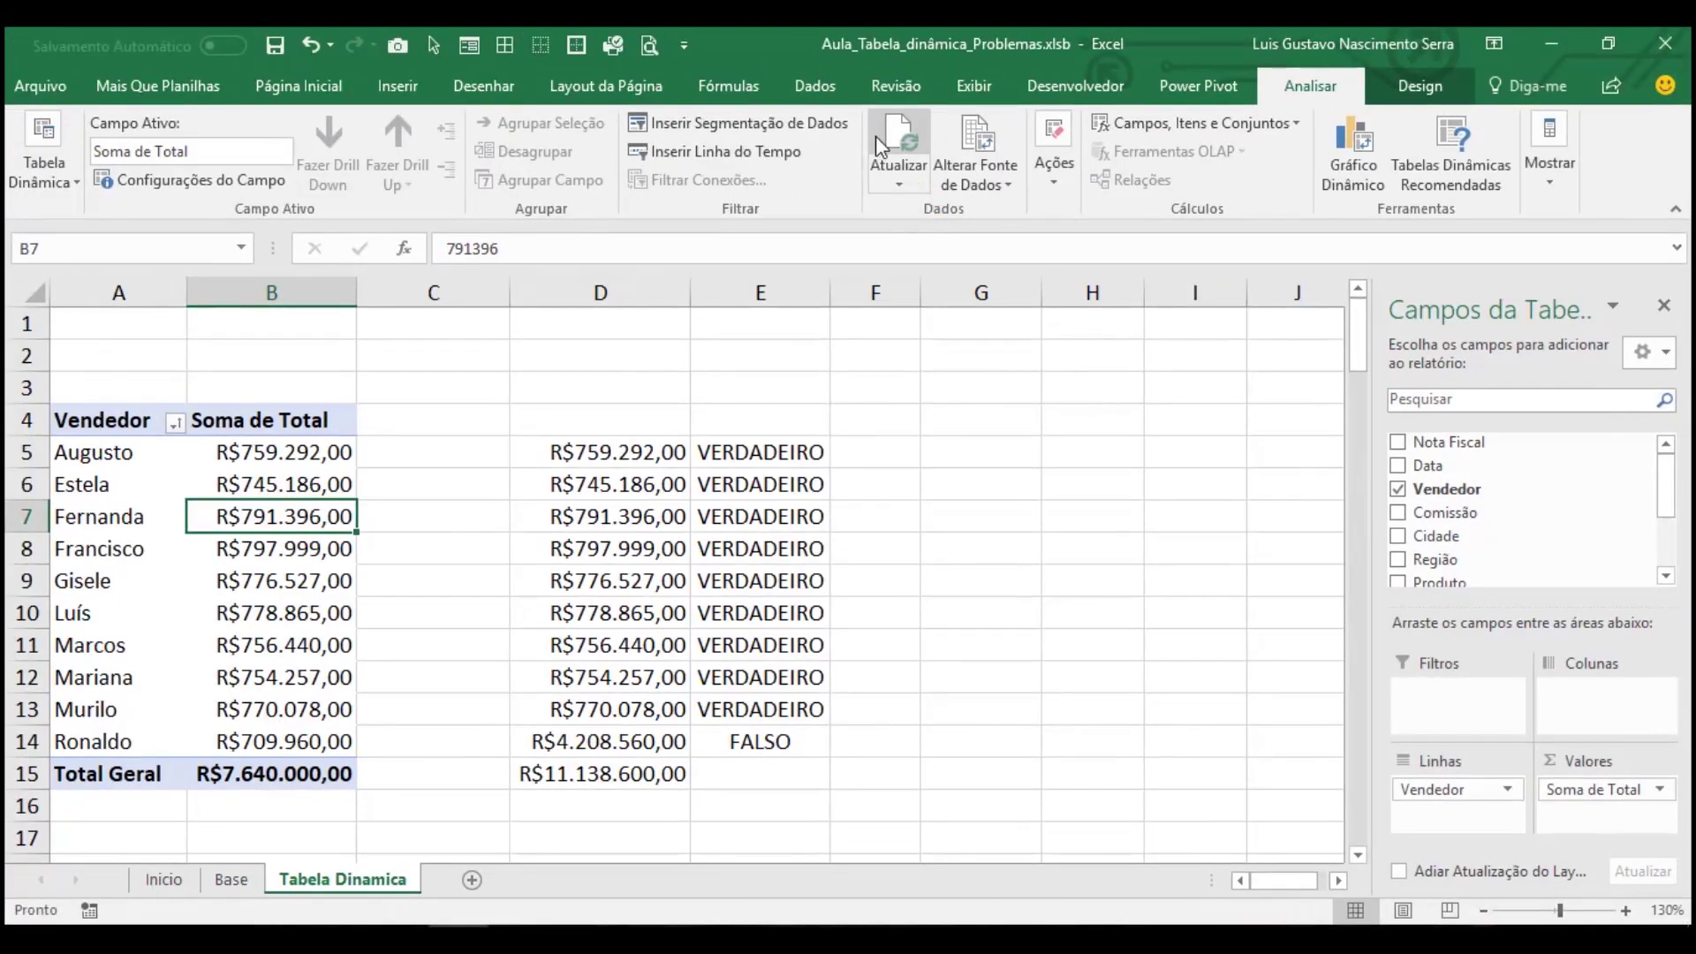
{"action": "right_click", "coordinate": [225, 484]}
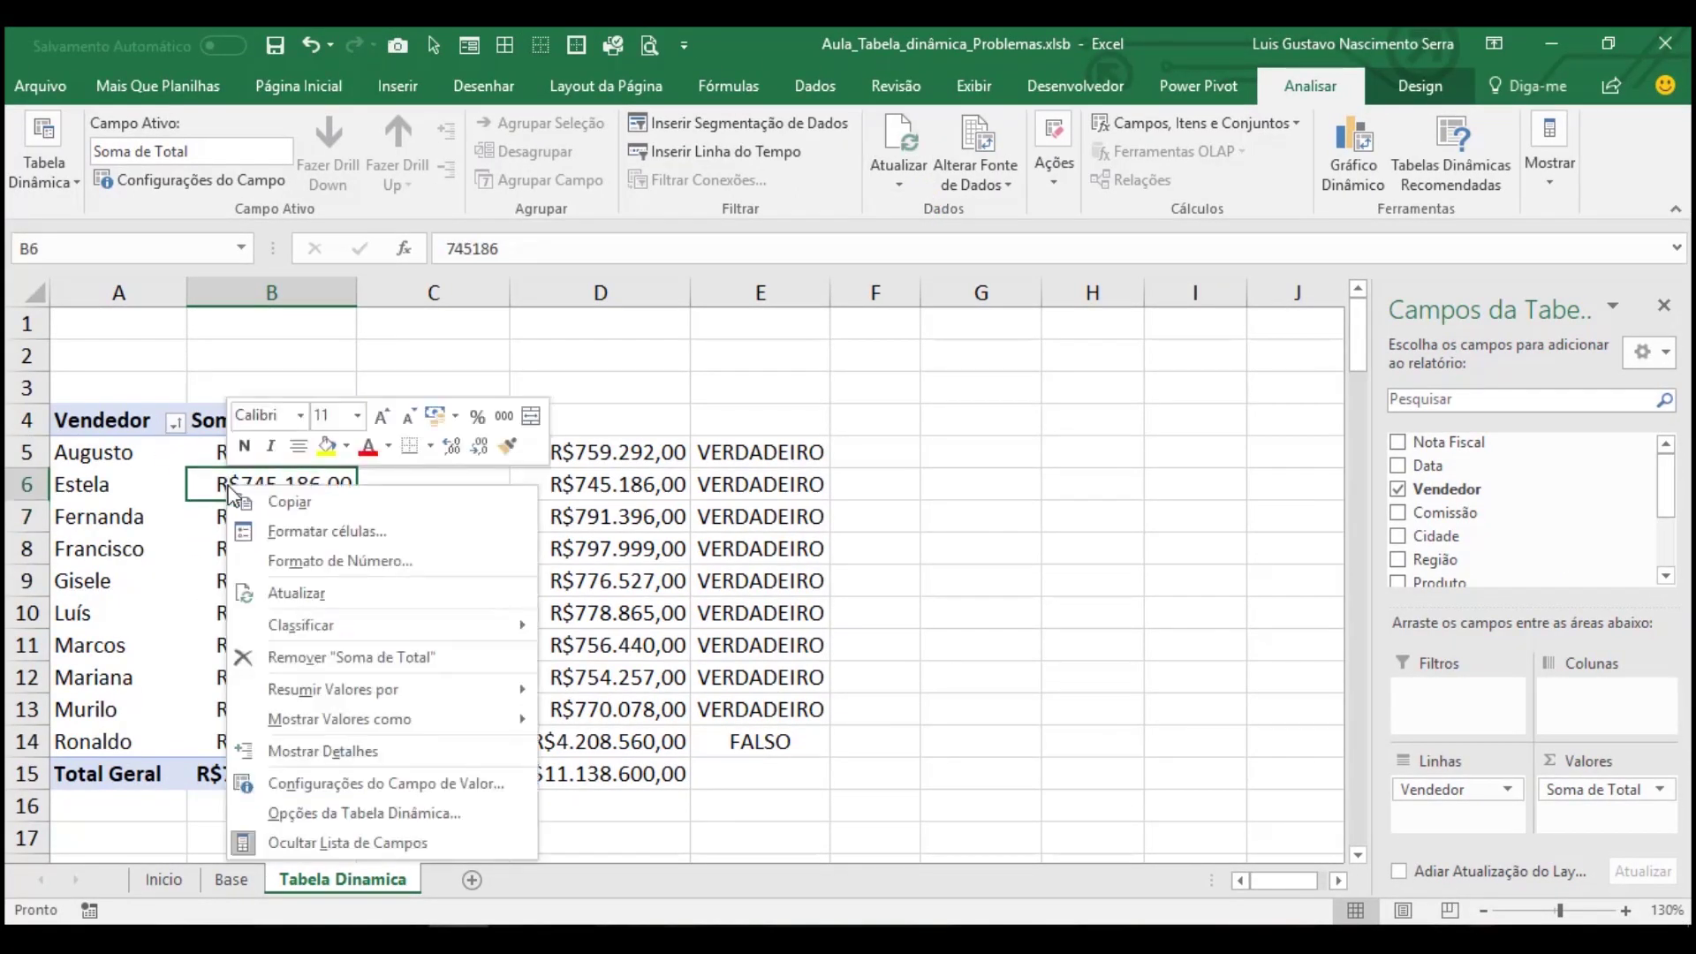
{"action": "left_click", "coordinate": [297, 592]}
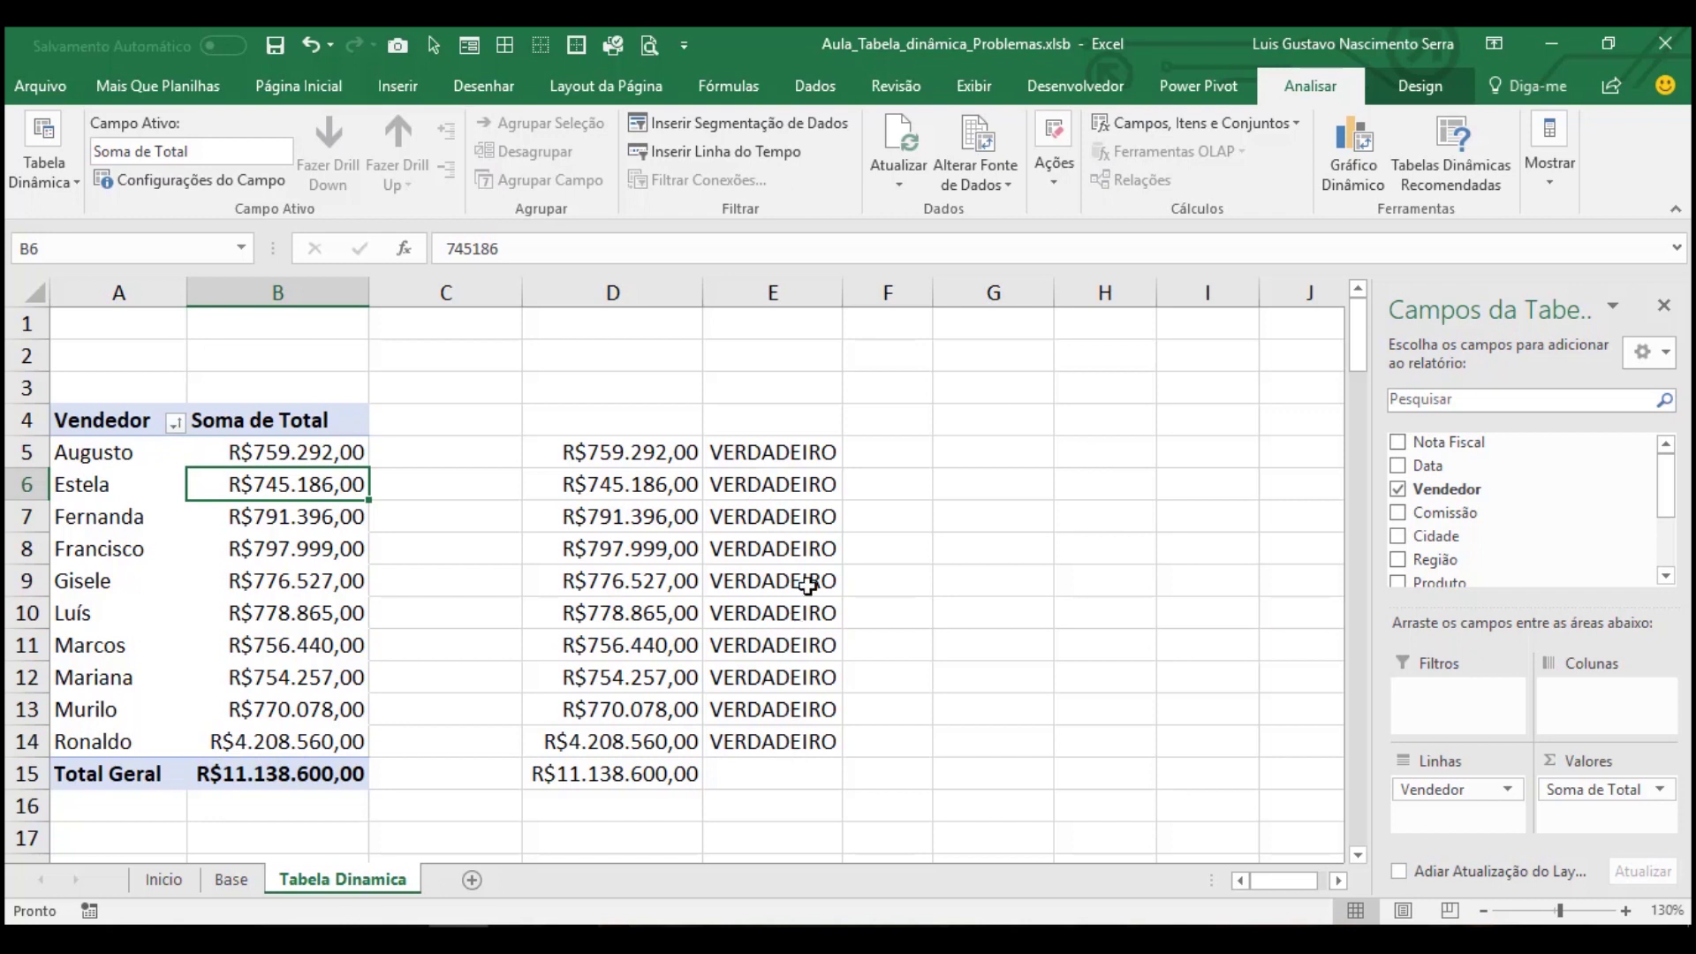
On Base, set Ronaldo's Tênis quantity in H4 to 100000
{"action": "left_click", "coordinate": [231, 879]}
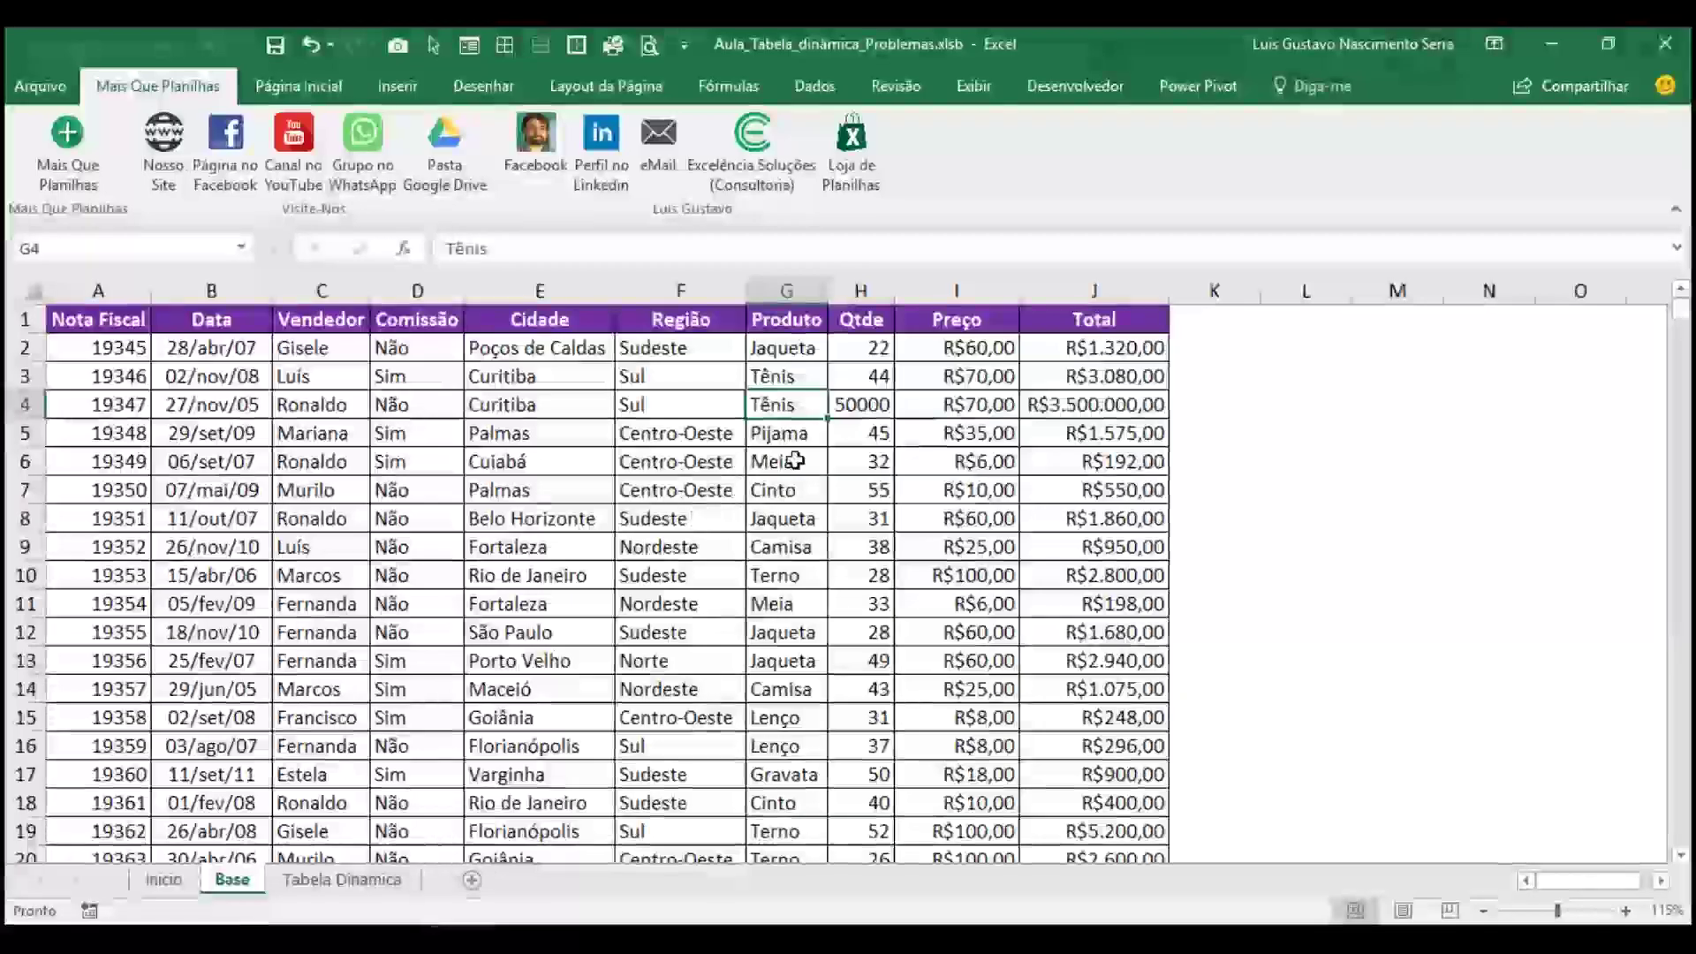
{"action": "left_click", "coordinate": [849, 407]}
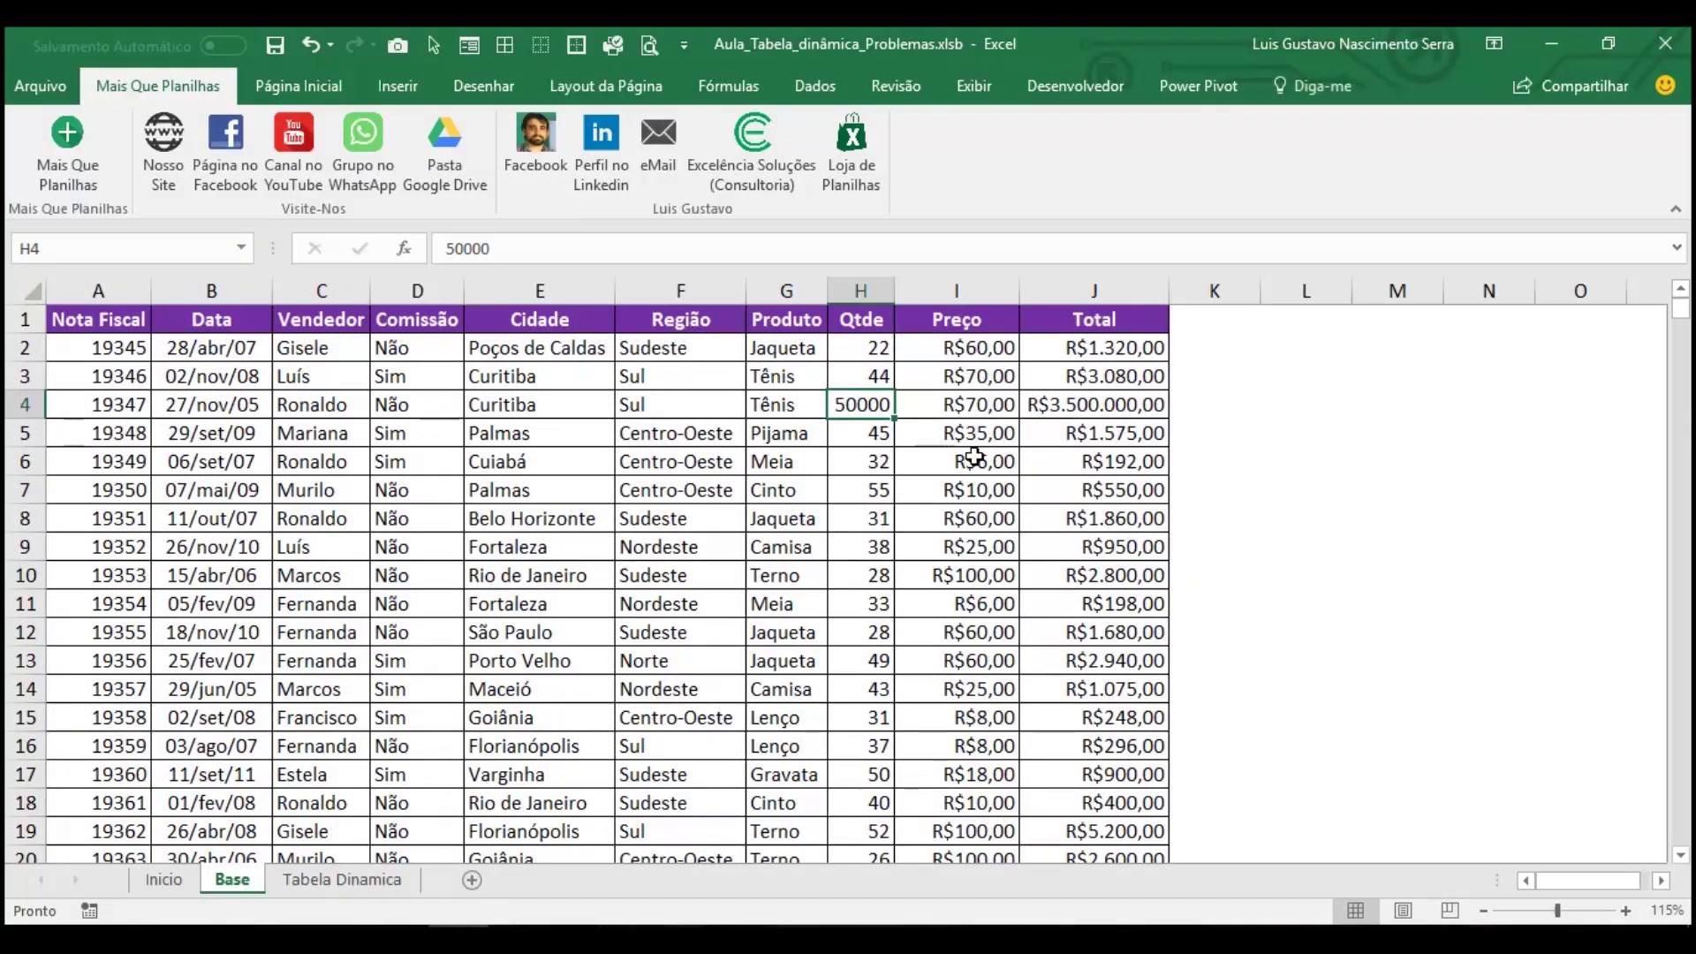
{"action": "type", "text": "100000"}
{"action": "key", "text": "Return"}
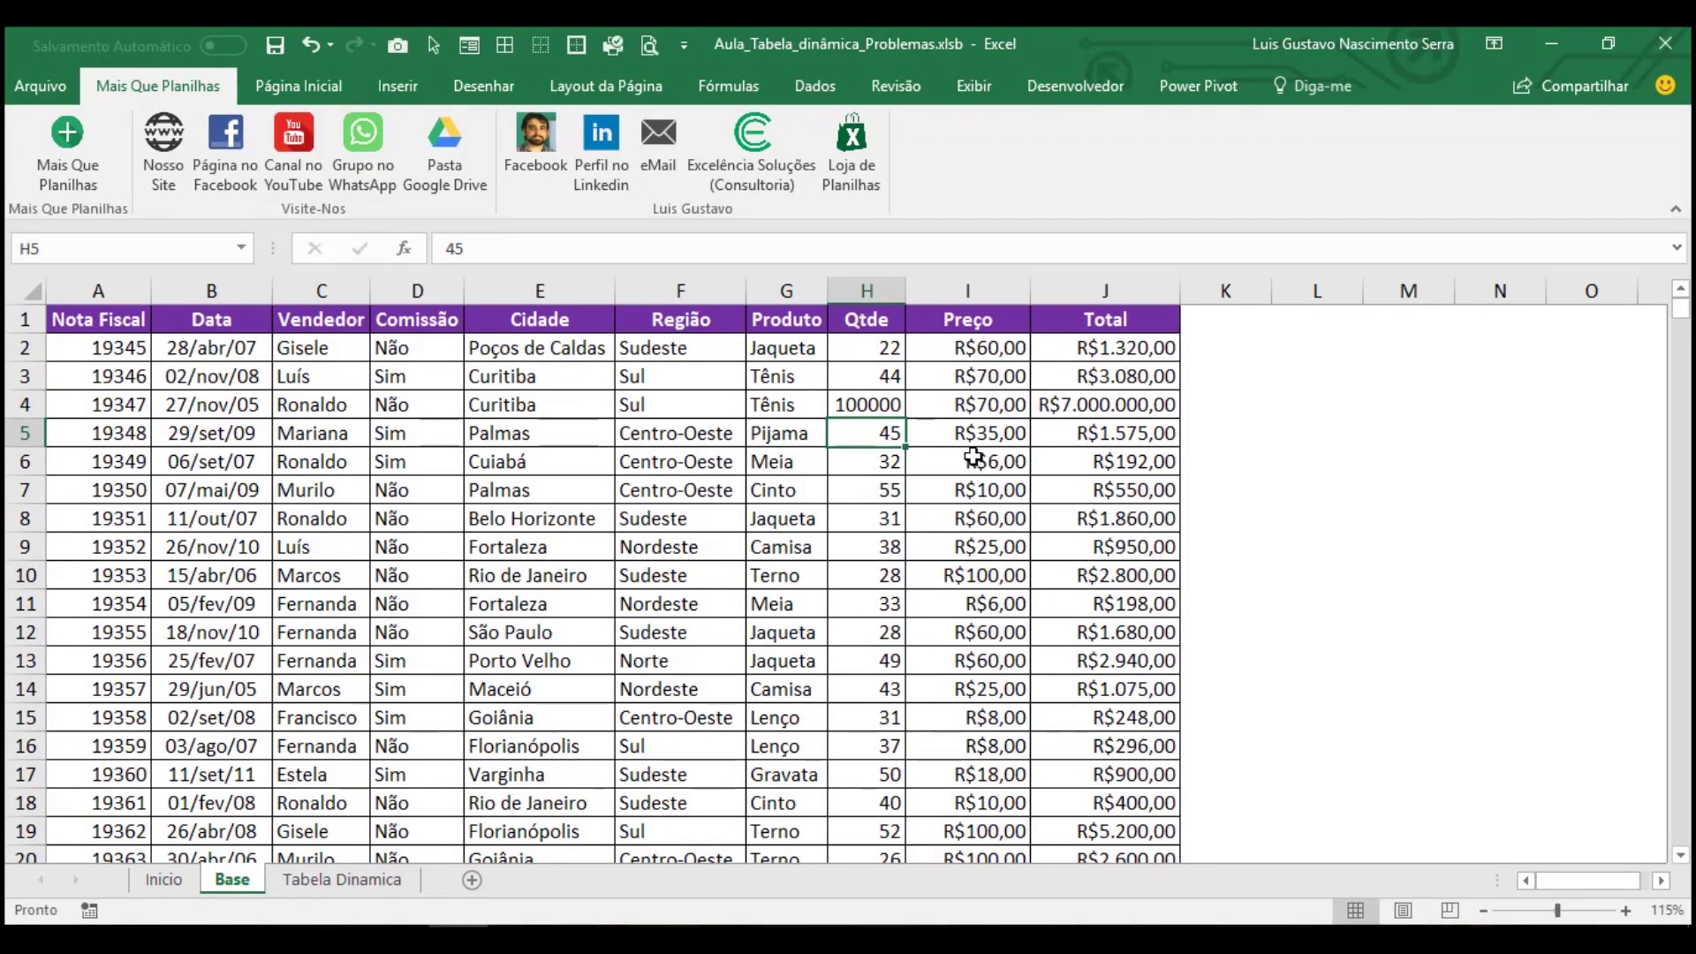
Refresh the pivot so Ronaldo reads R$7.708.560,00 and Total Geral R$14.638.600,00
{"action": "left_click", "coordinate": [353, 880]}
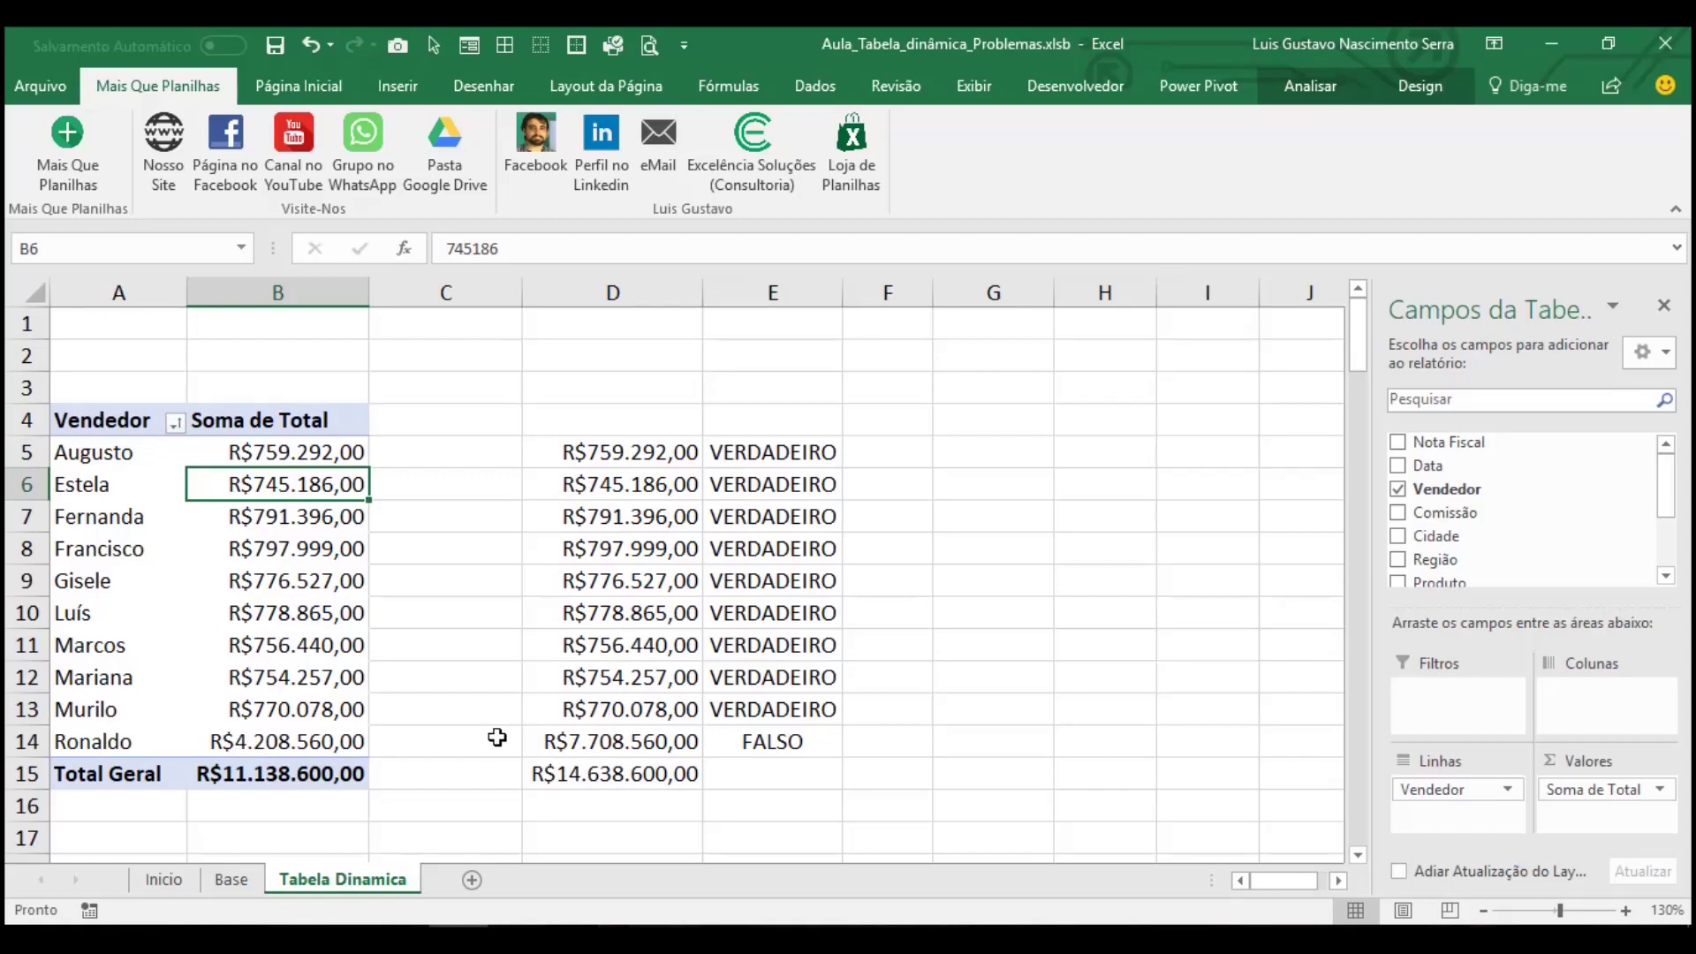
{"action": "left_click", "coordinate": [566, 742]}
{"action": "left_click", "coordinate": [806, 747]}
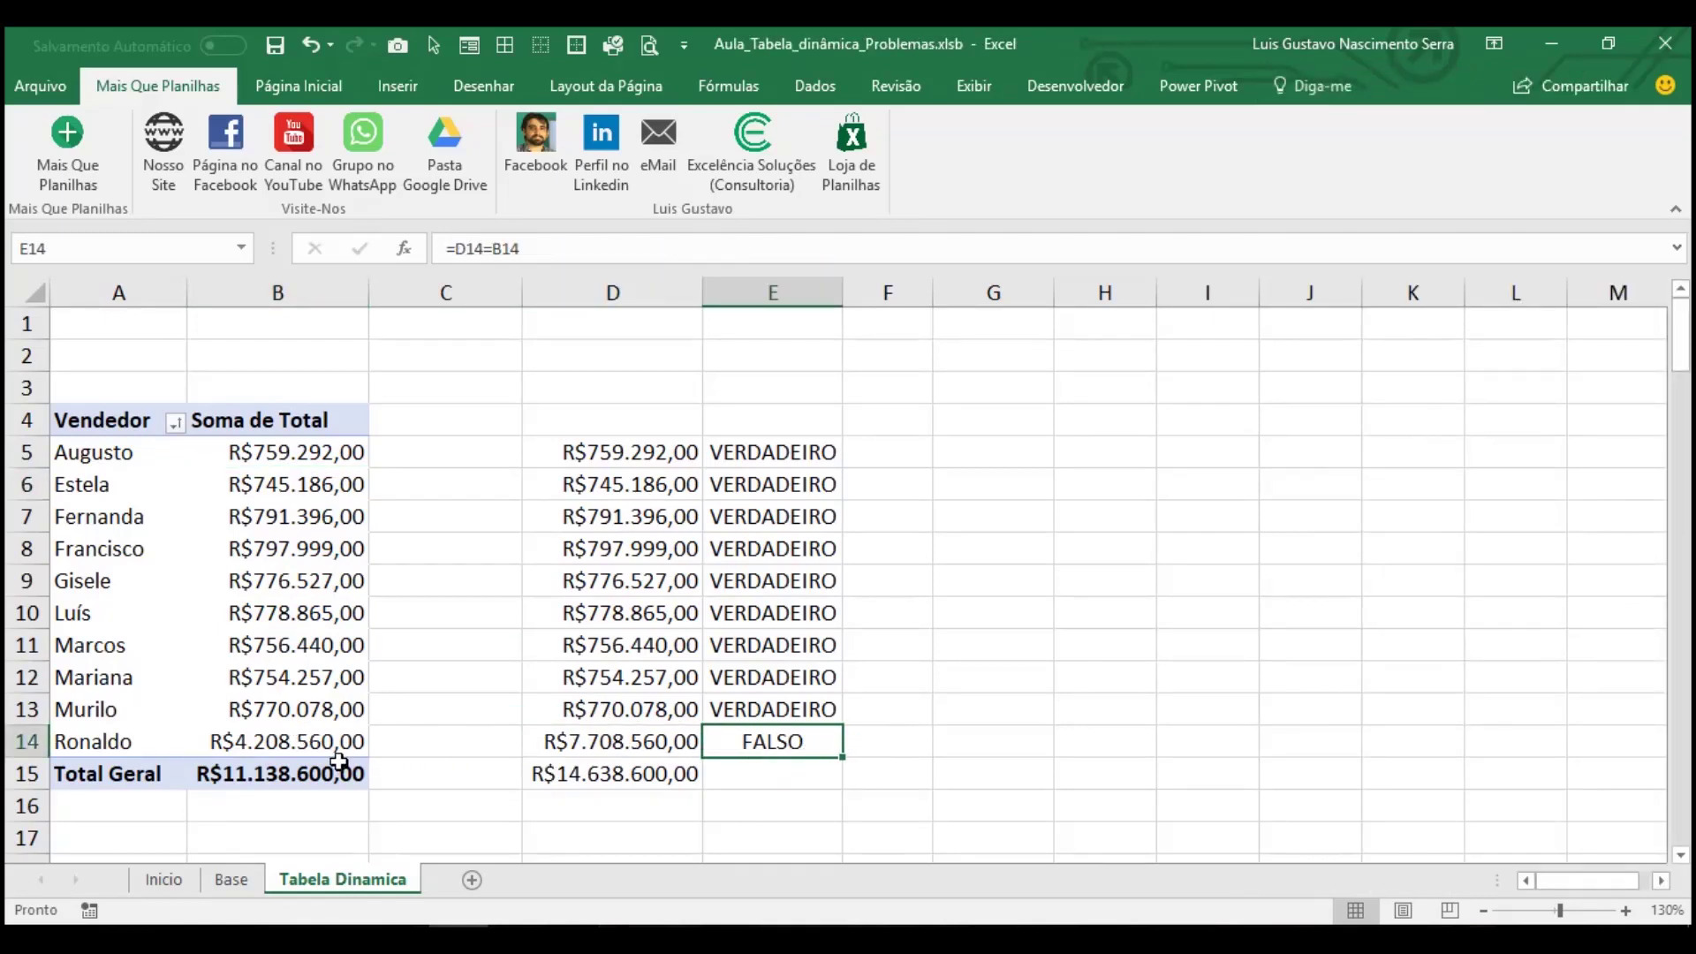
{"action": "left_click", "coordinate": [262, 680]}
{"action": "right_click", "coordinate": [263, 681]}
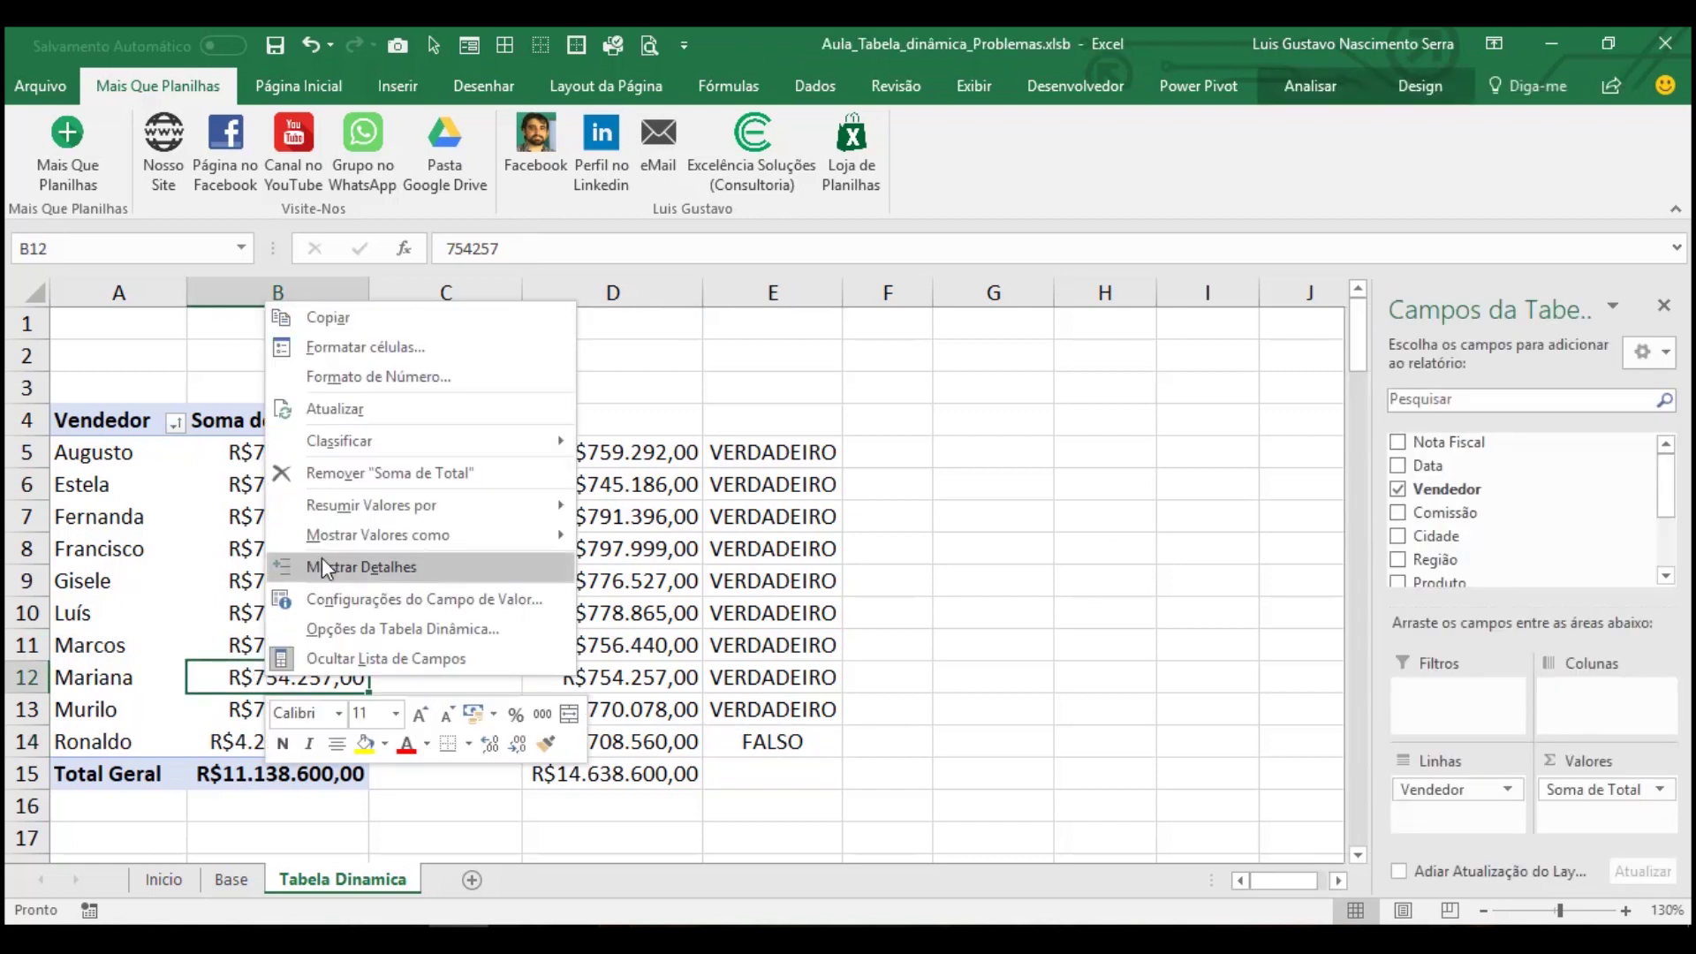
{"action": "left_click", "coordinate": [310, 408]}
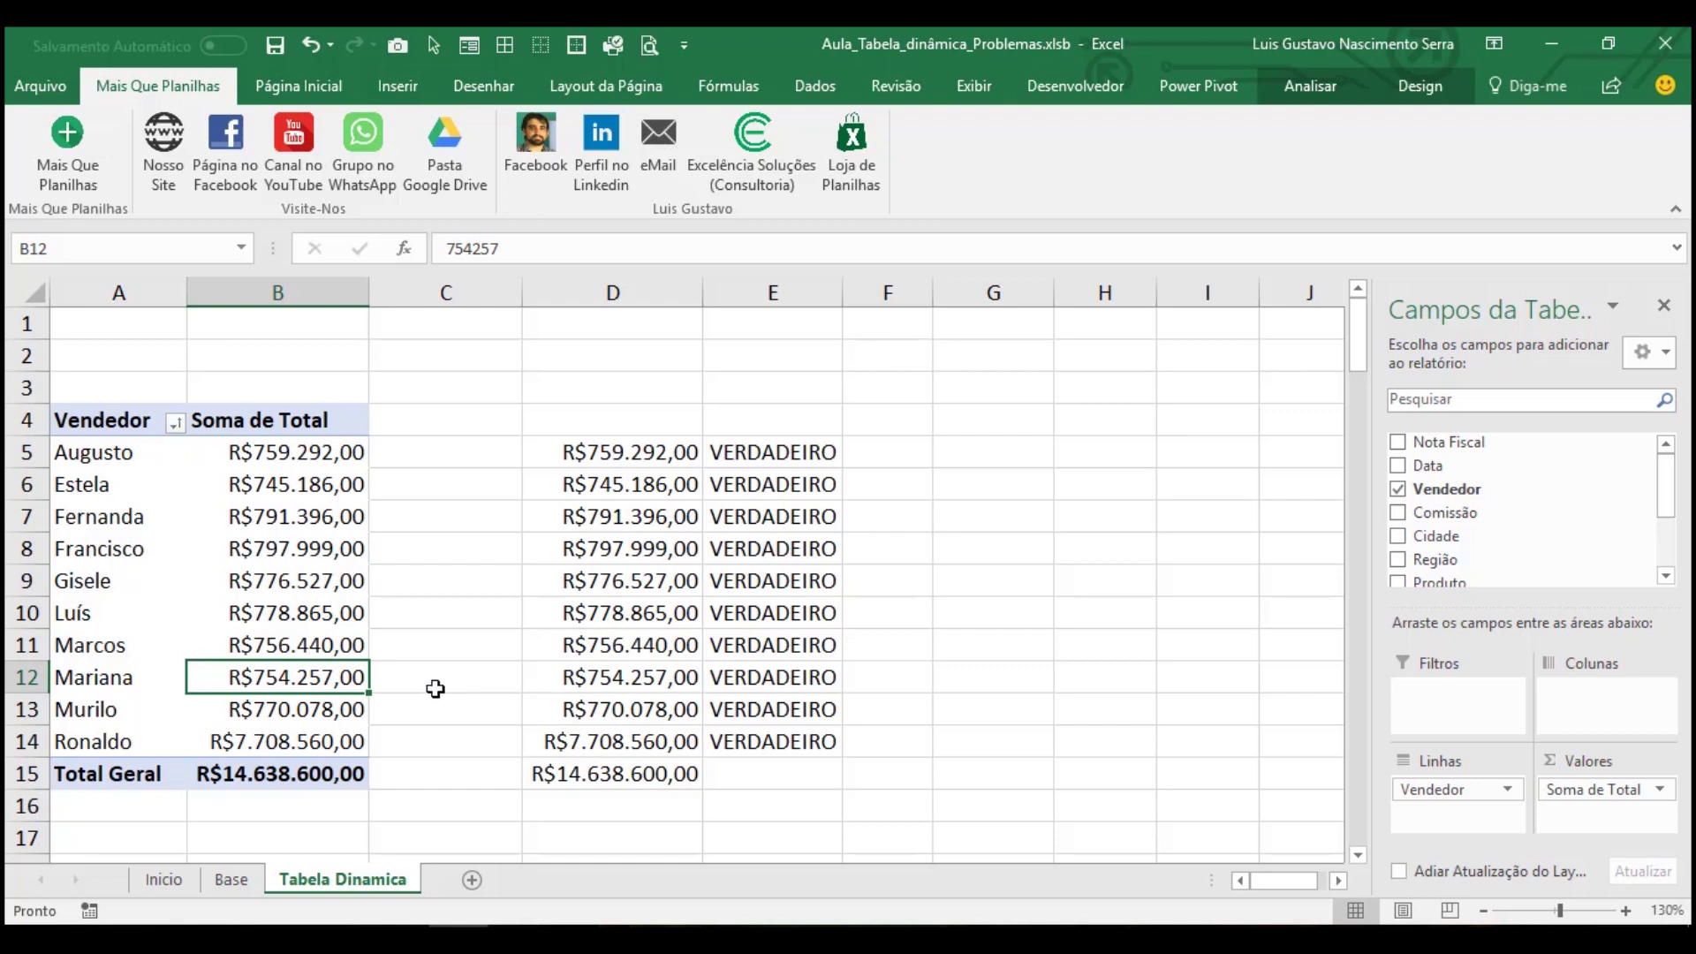
{"action": "left_click", "coordinate": [241, 878]}
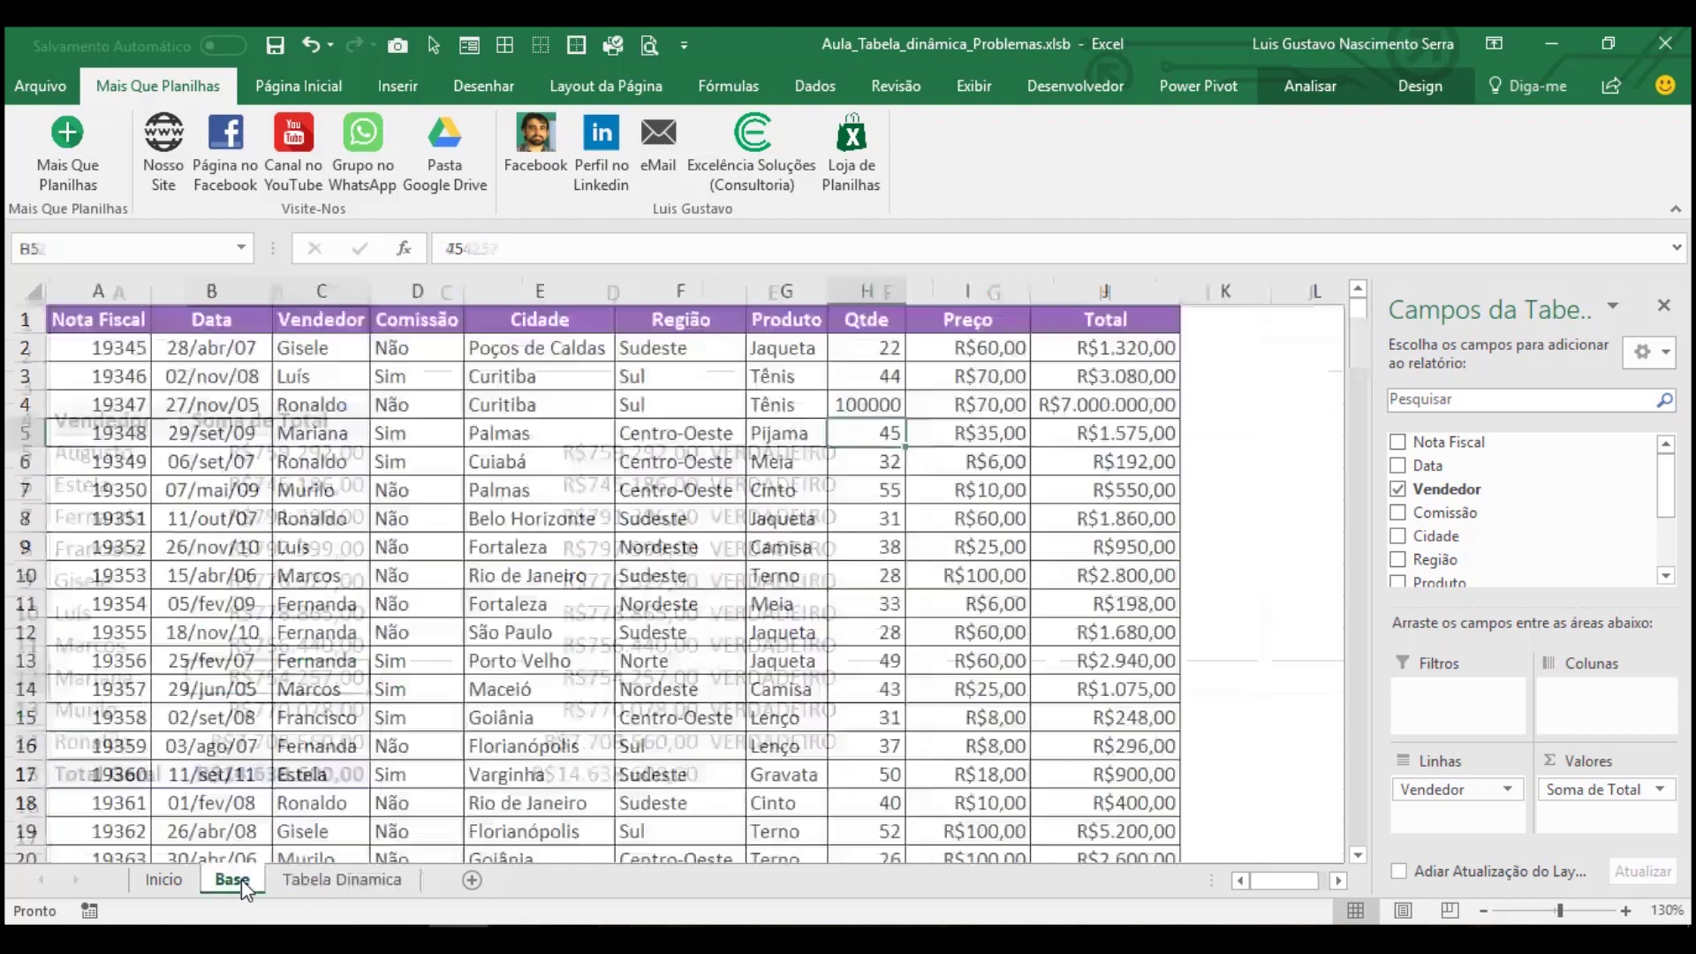
Copy the last sale (columns A–J) into the empty row 5158
{"action": "left_click", "coordinate": [332, 574]}
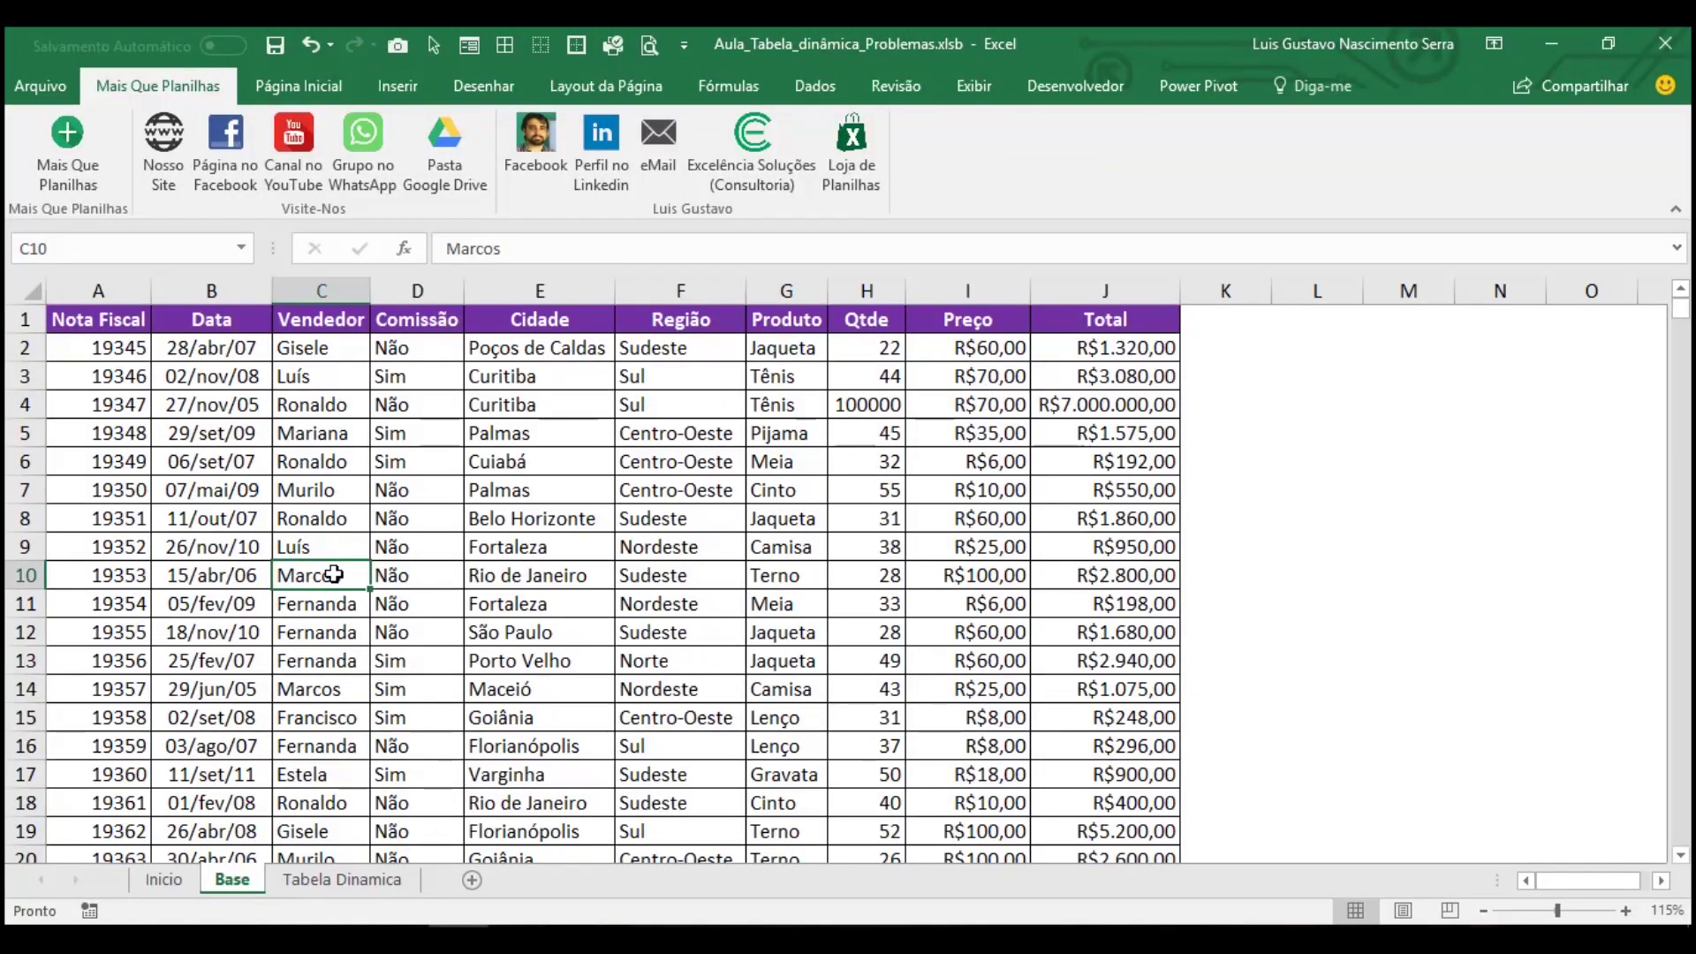
{"action": "key", "text": "Home"}
{"action": "key", "text": "ctrl+Down"}
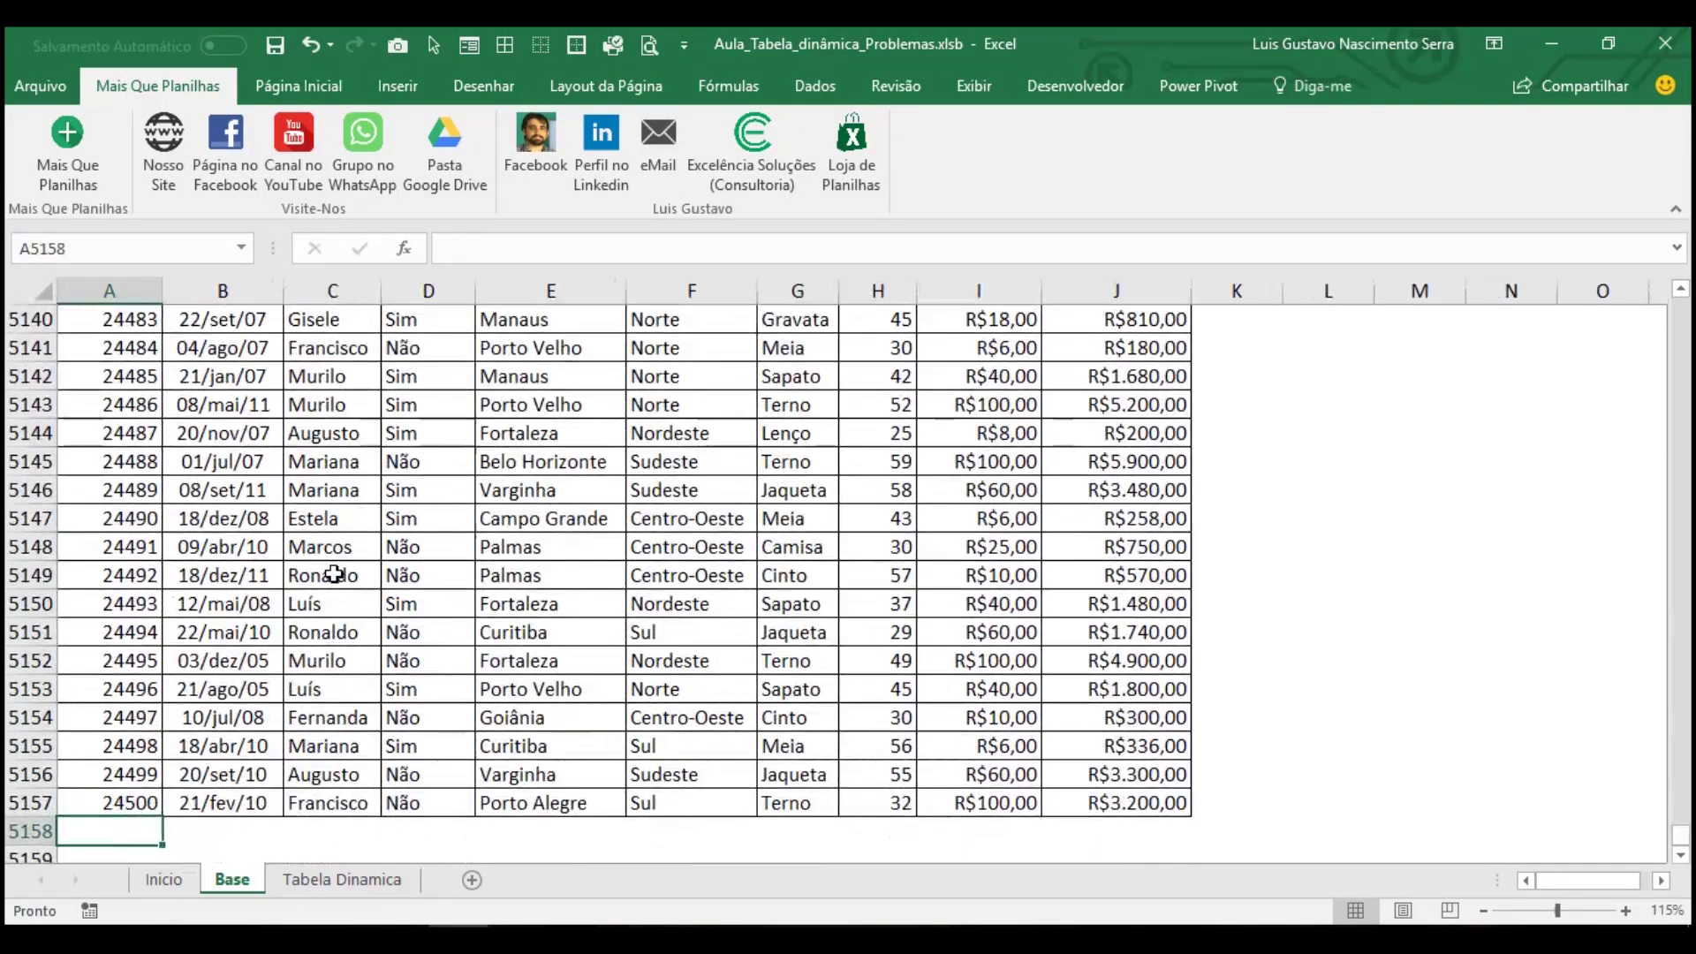
{"action": "key", "text": "Down"}
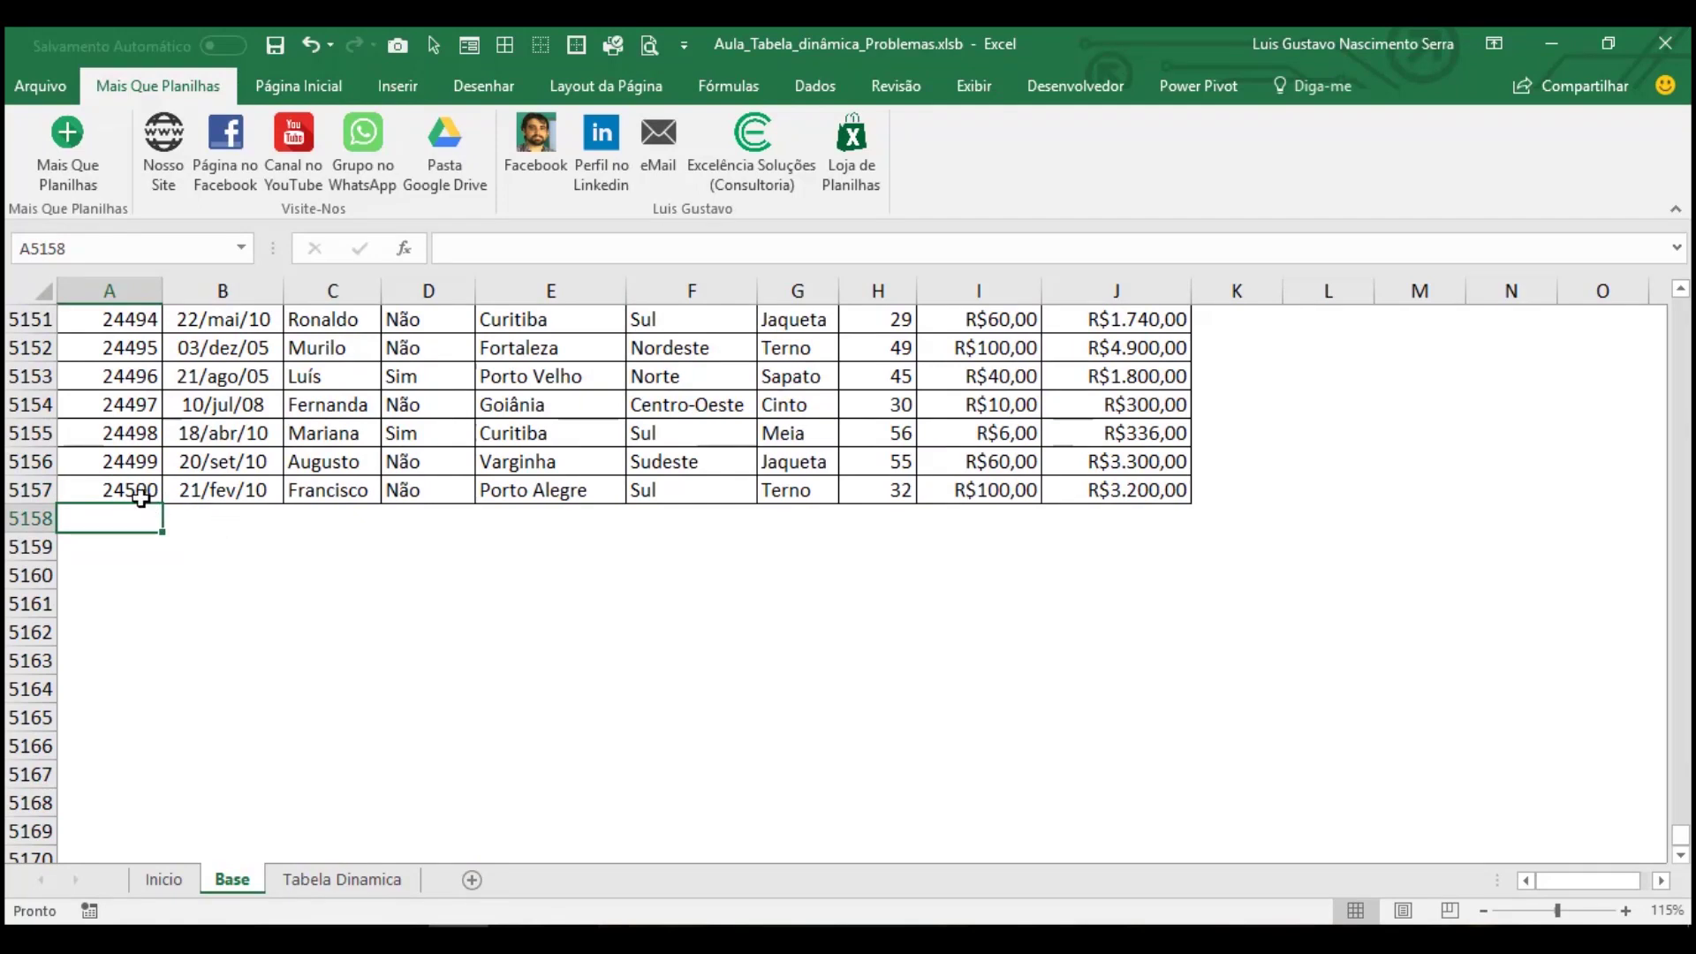
{"action": "left_click_drag", "start_coordinate": [142, 491], "coordinate": [1139, 491]}
{"action": "key", "text": "ctrl+c"}
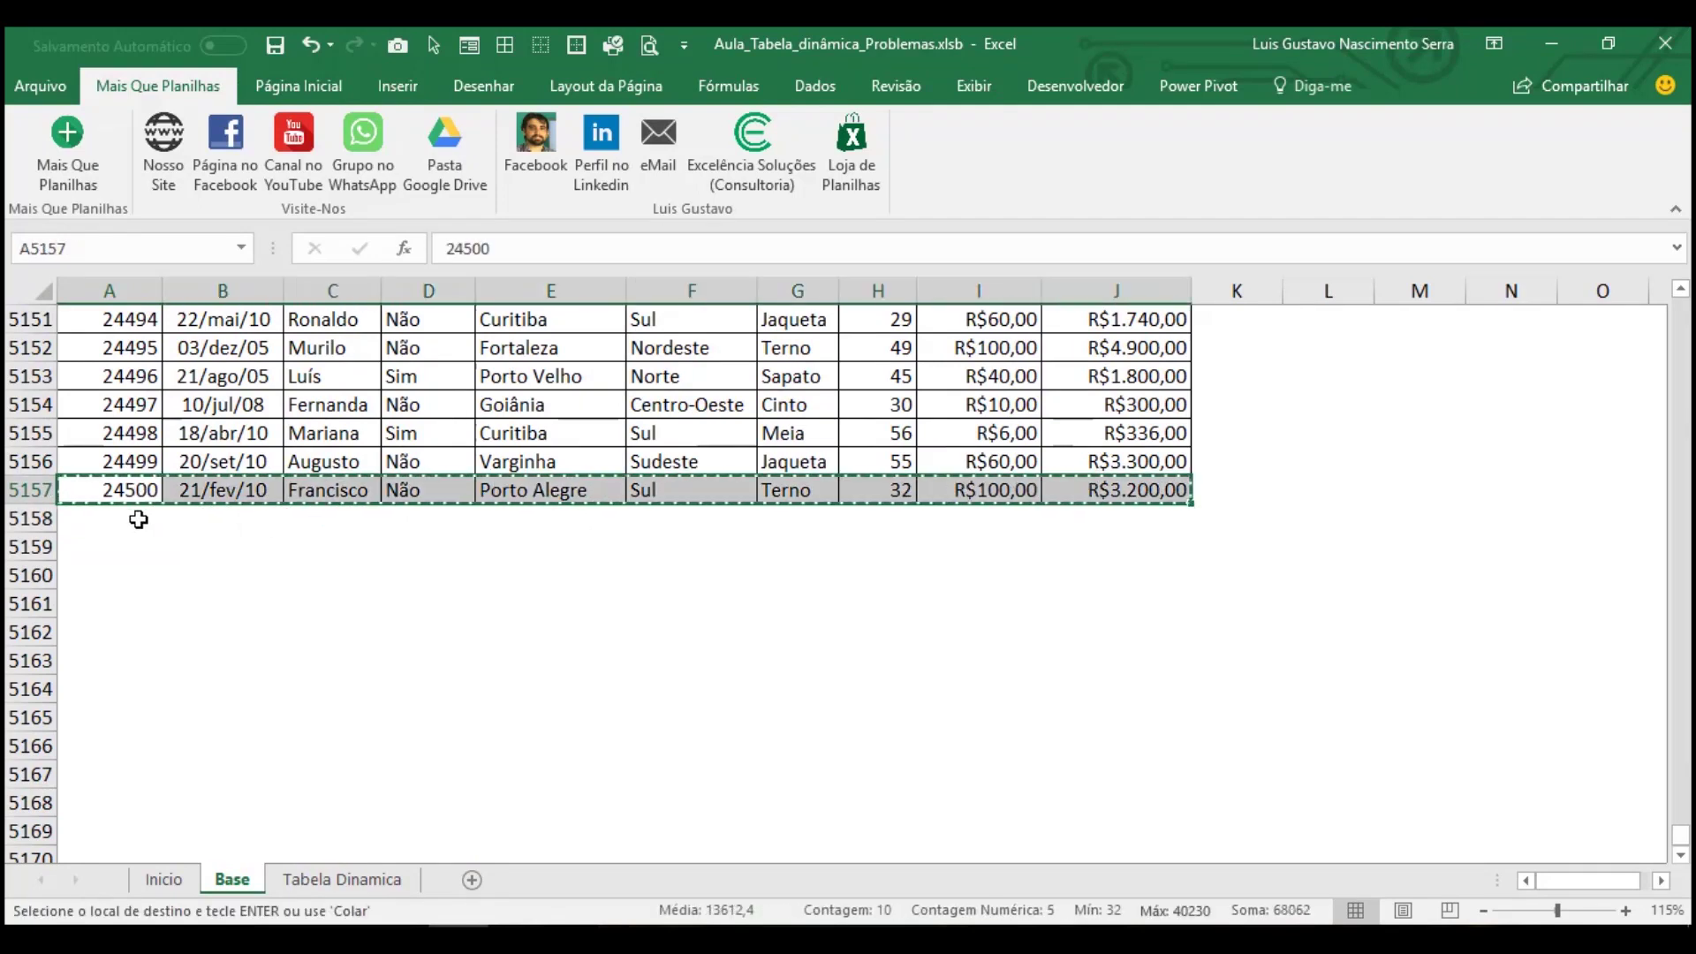
{"action": "left_click", "coordinate": [139, 519]}
{"action": "key", "text": "ctrl+v"}
Change row 5158's ID to 24501 and its quantity to 80000
{"action": "key", "text": "F2"}
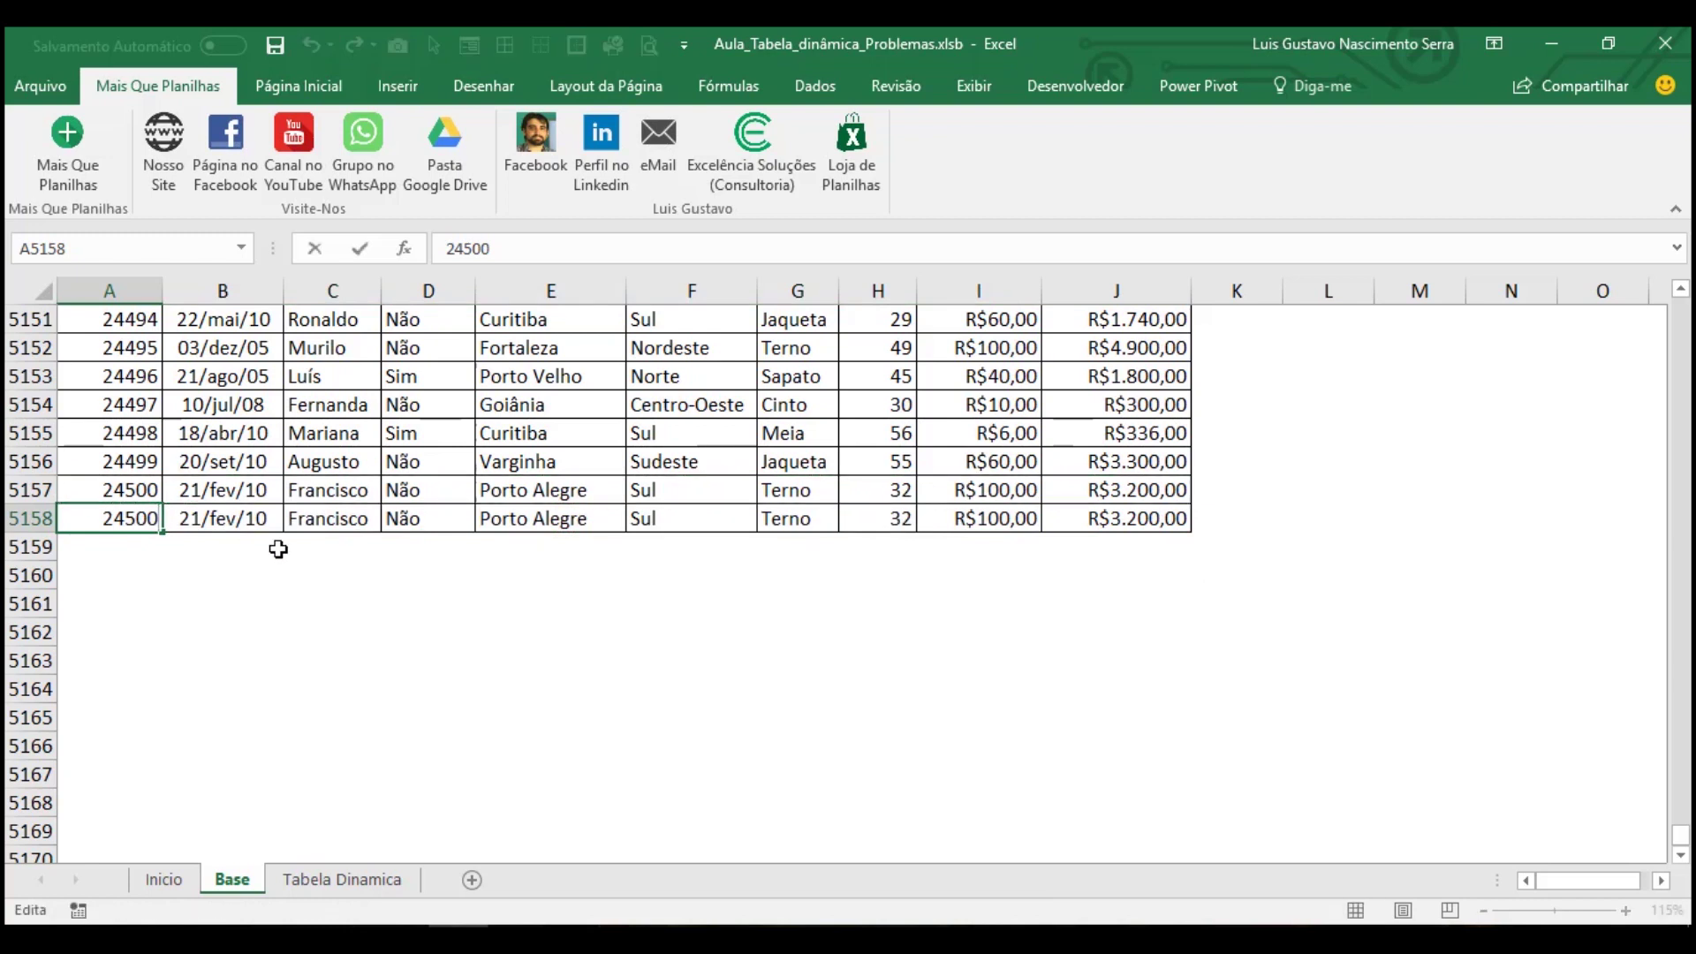
{"action": "key", "text": "BackSpace"}
{"action": "type", "text": "1"}
{"action": "key", "text": "Return"}
{"action": "key", "text": "Up"}
{"action": "key", "text": "Right"}
{"action": "key", "text": "Right"}
{"action": "key", "text": "Right"}
{"action": "key", "text": "Right"}
{"action": "key", "text": "Right"}
{"action": "key", "text": "Right"}
{"action": "key", "text": "Right"}
{"action": "key", "text": "Right"}
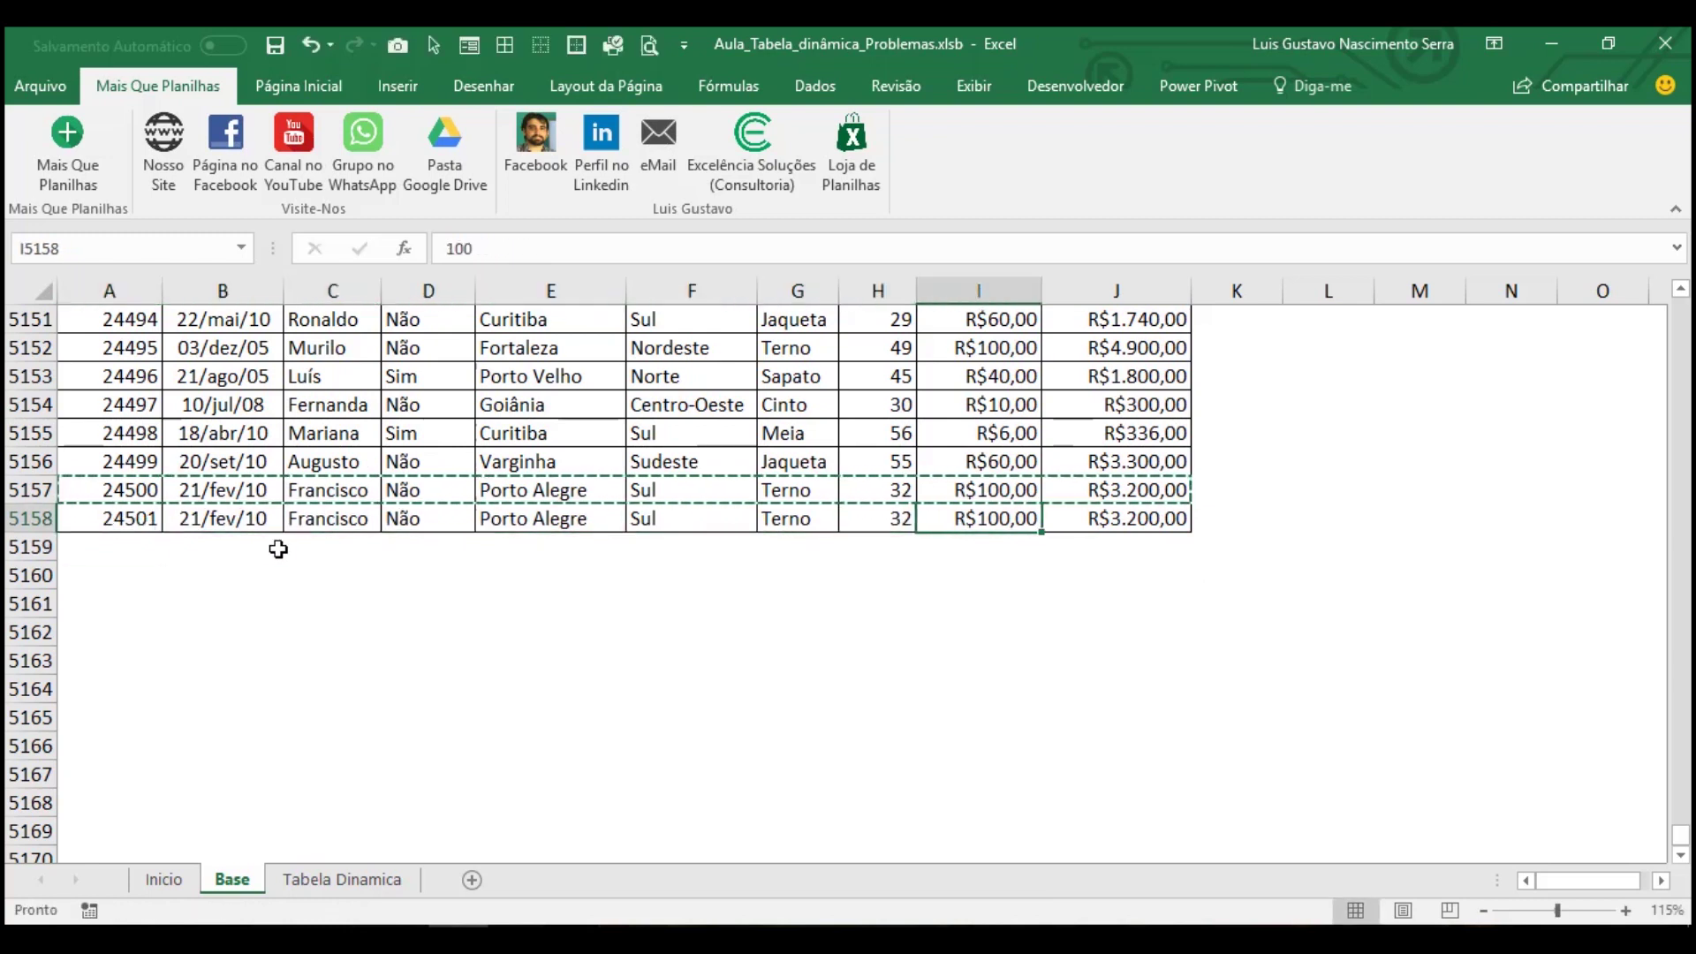
{"action": "key", "text": "Left"}
{"action": "type", "text": "80"}
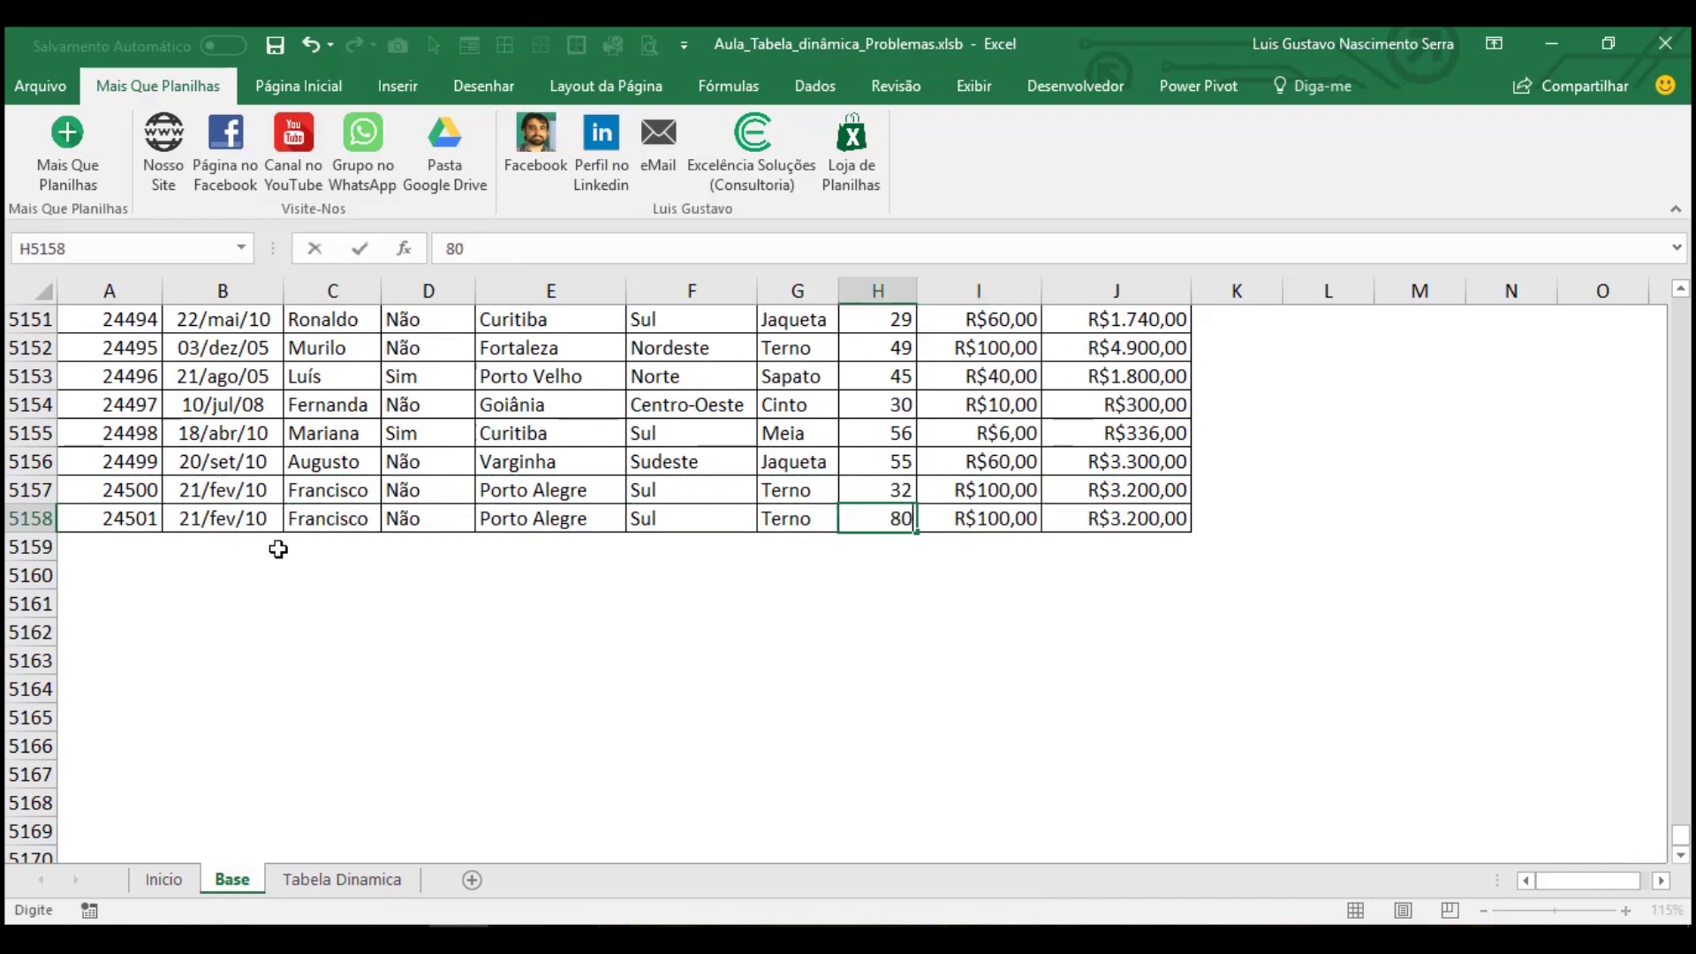
{"action": "key", "text": "Return"}
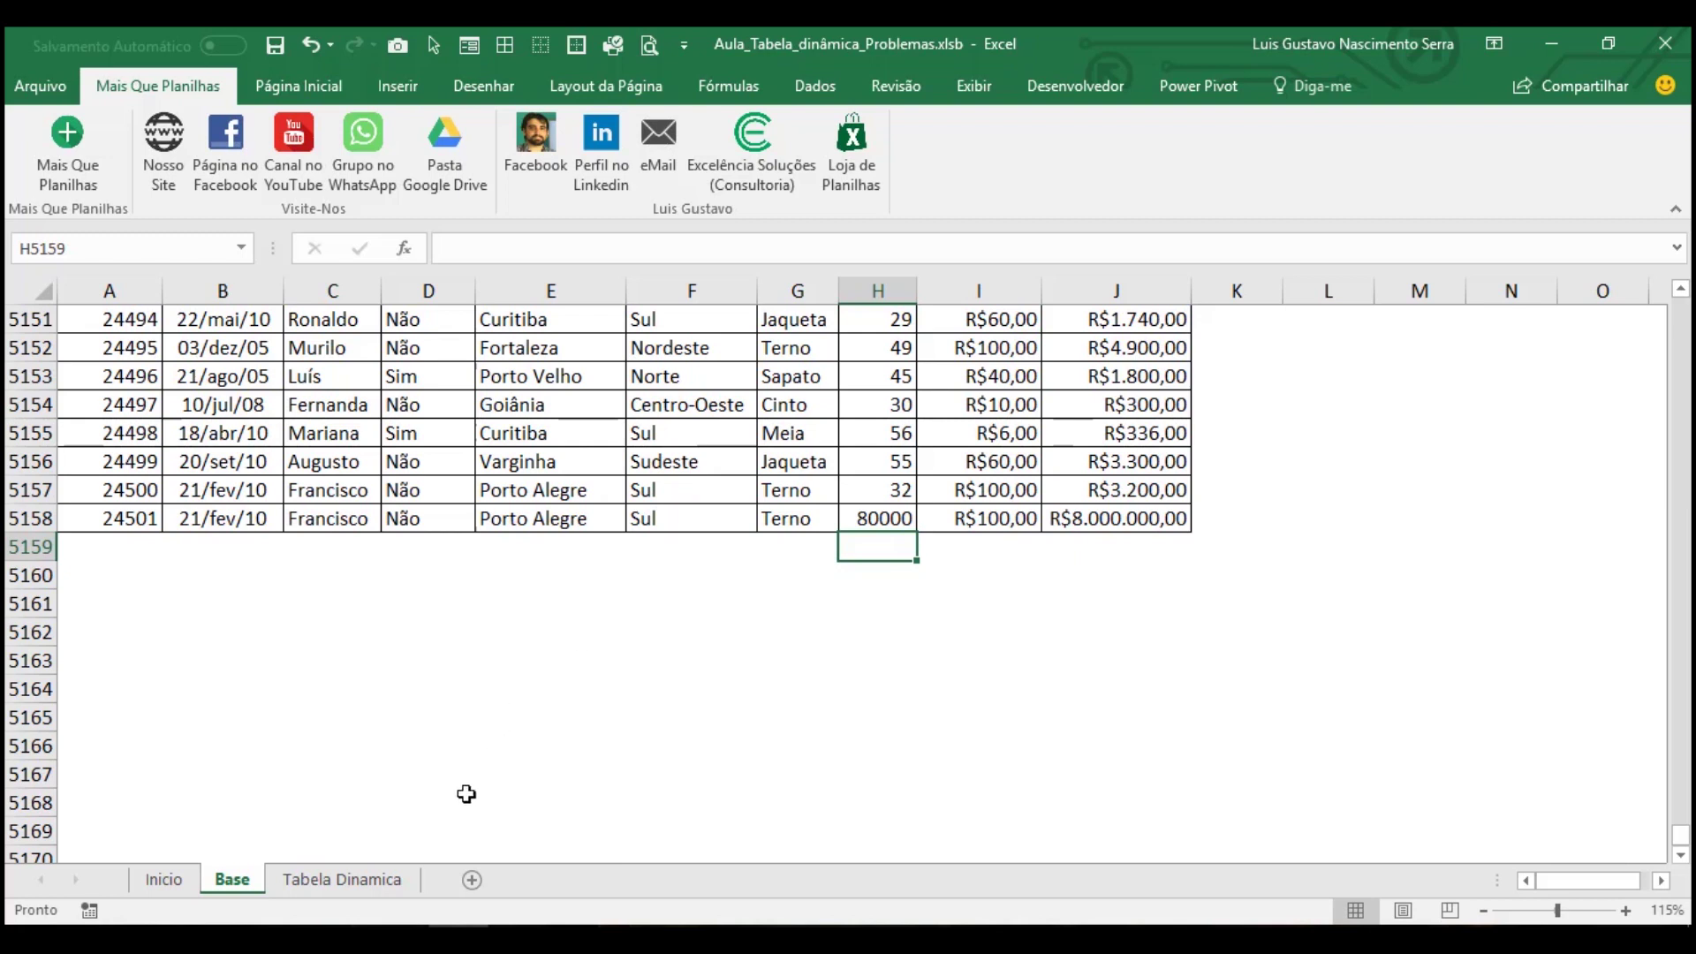
{"action": "left_click", "coordinate": [351, 883]}
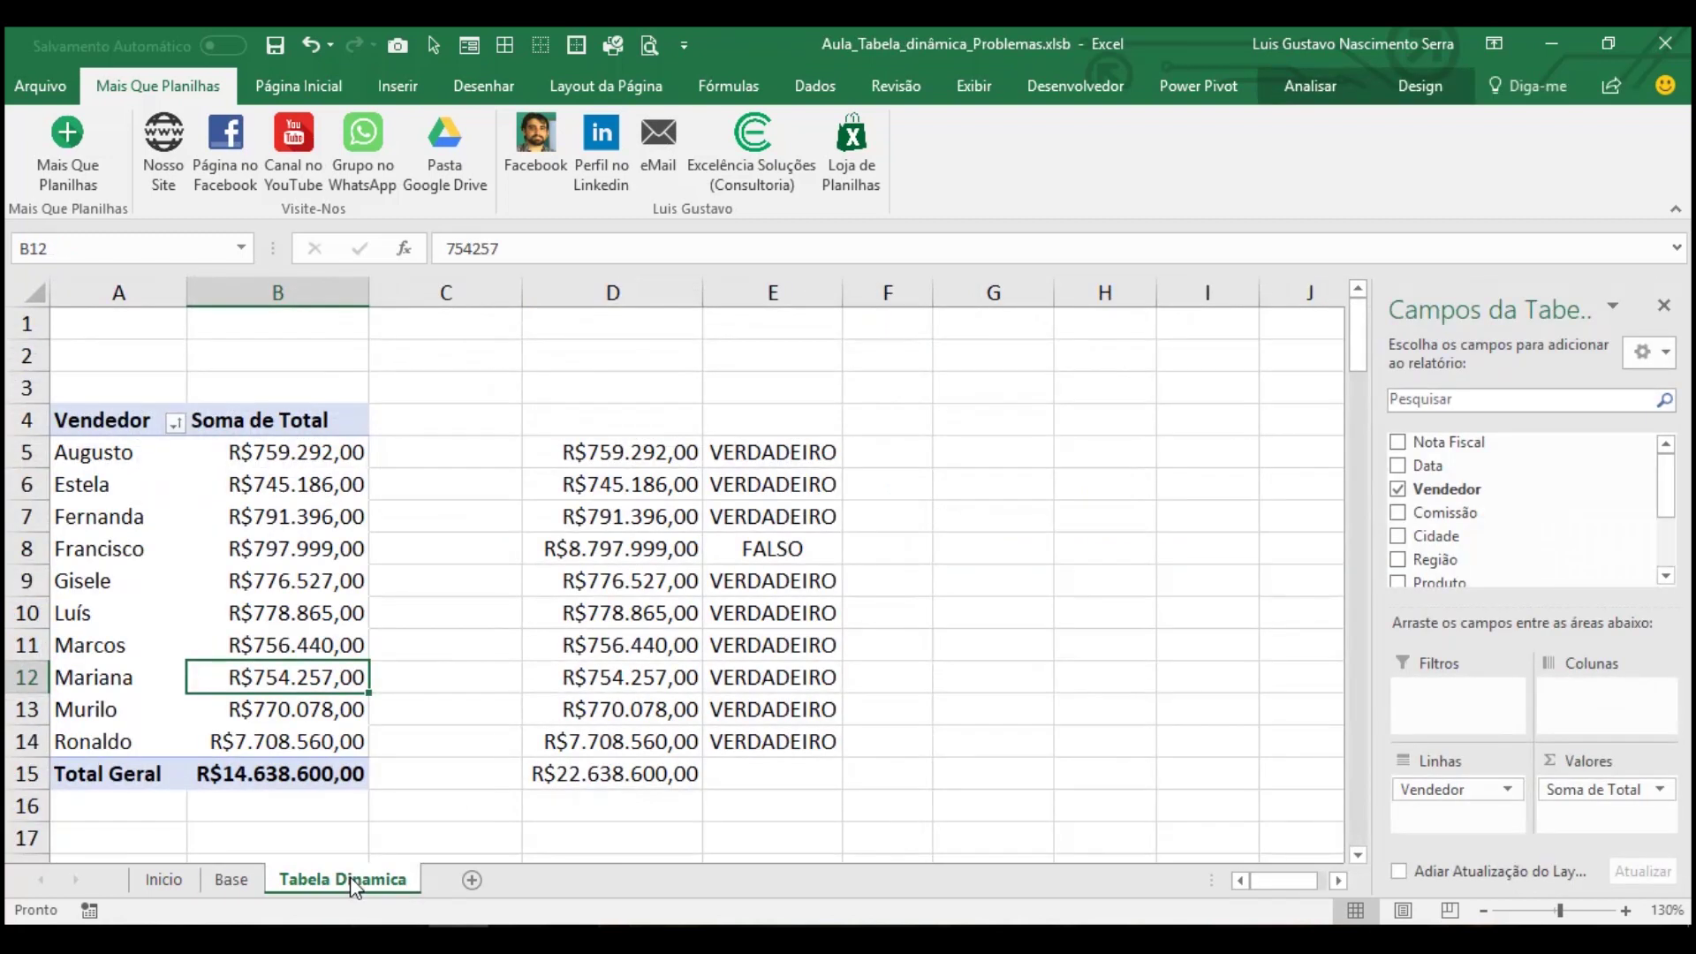
{"action": "left_click", "coordinate": [767, 543]}
{"action": "left_click", "coordinate": [661, 548]}
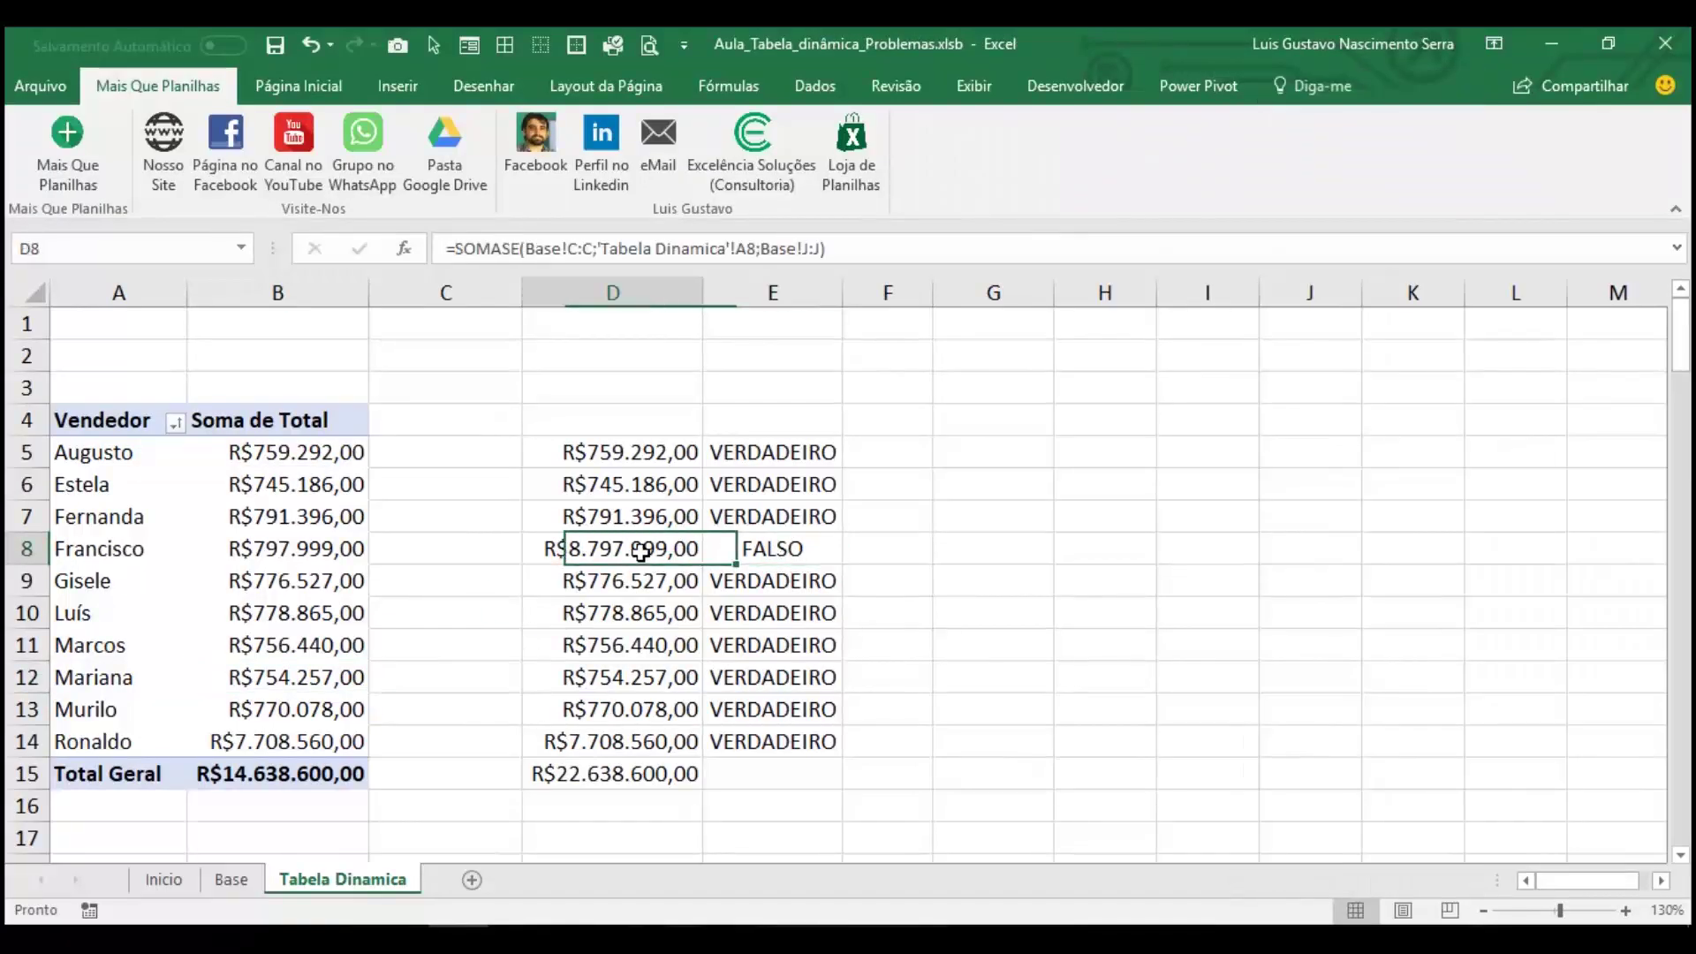
{"action": "left_click", "coordinate": [318, 550]}
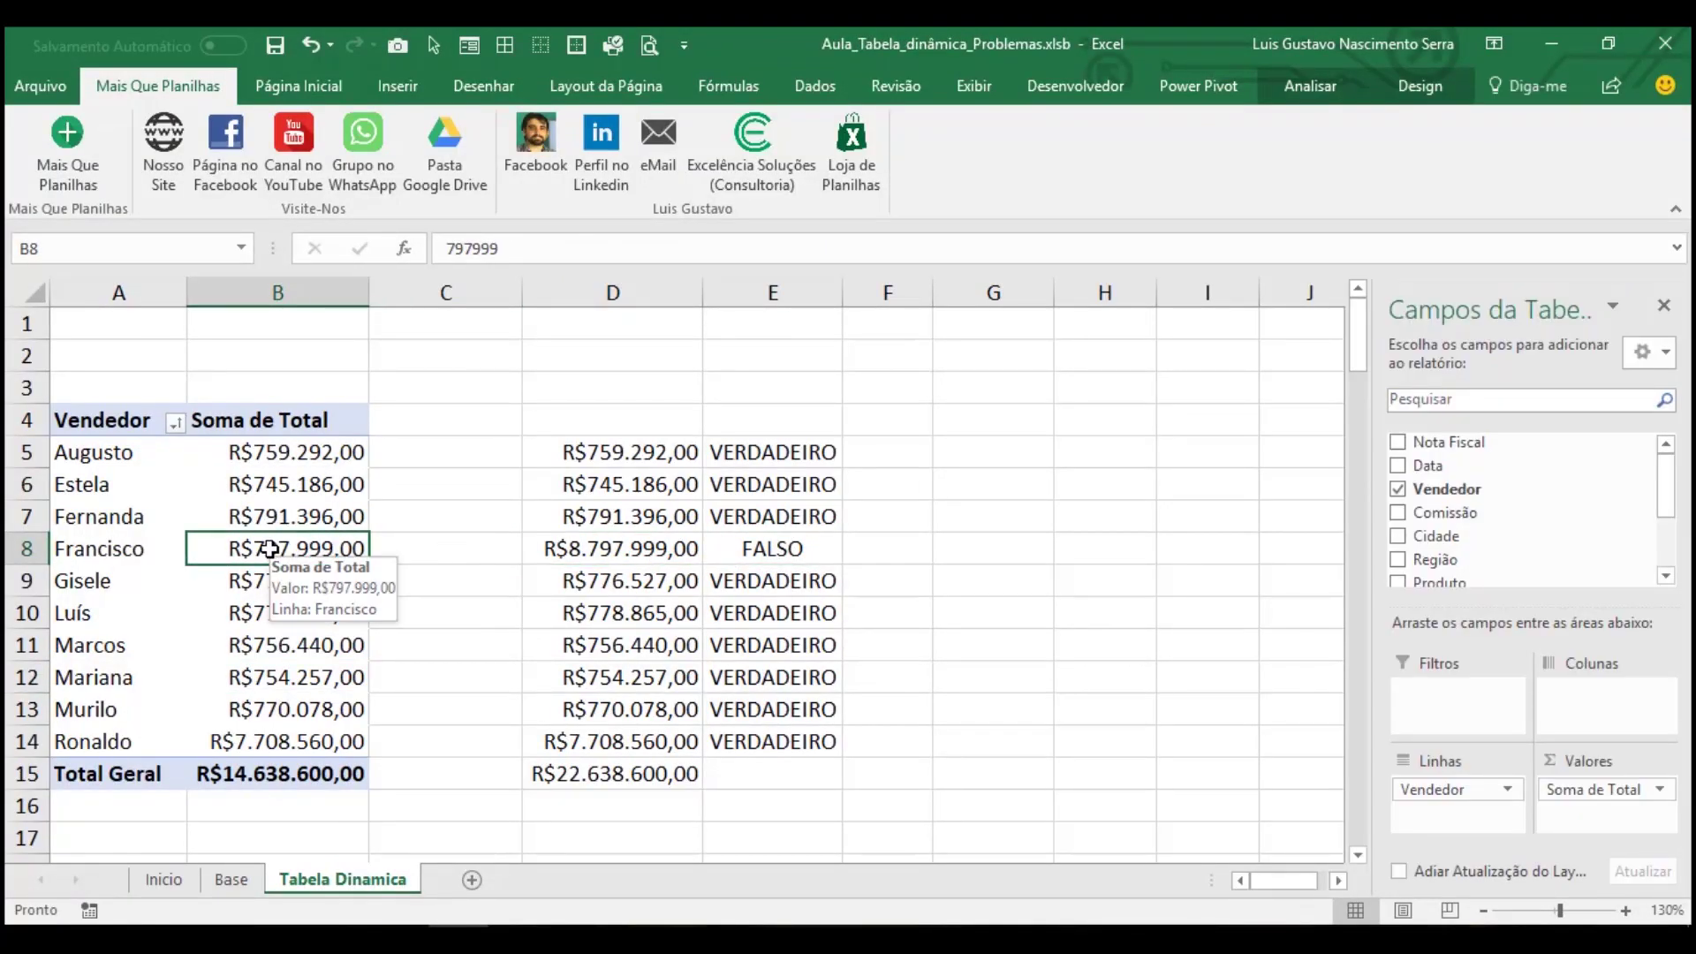
{"action": "right_click", "coordinate": [281, 550]}
{"action": "left_click", "coordinate": [361, 285]}
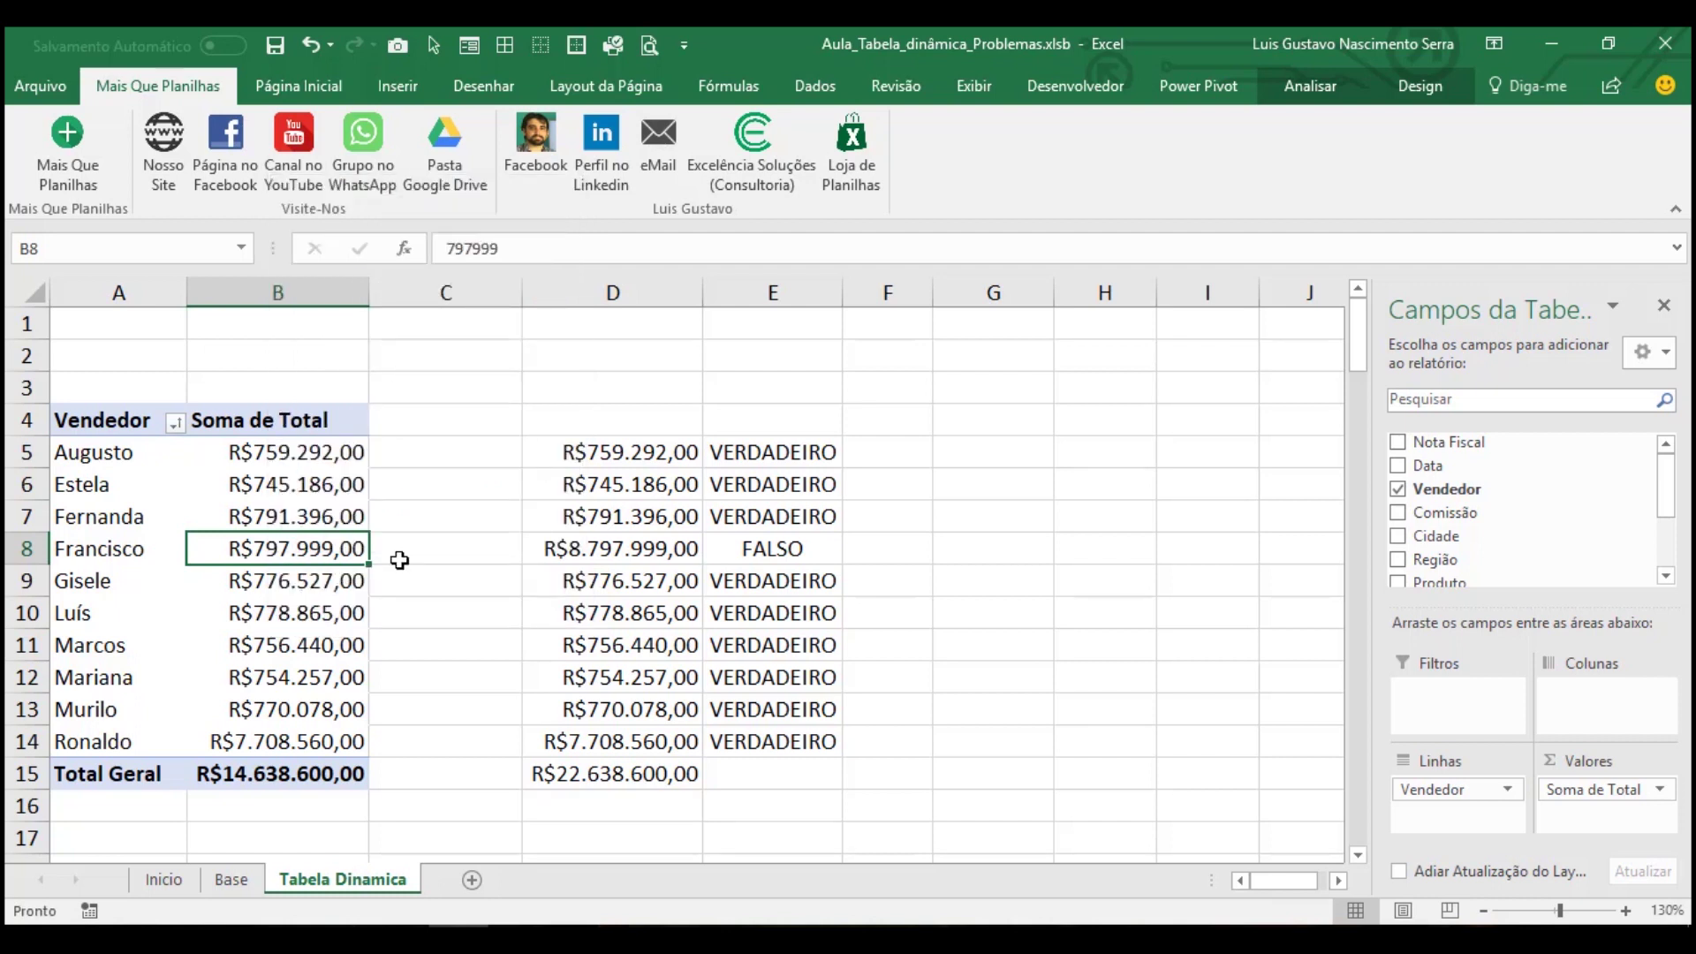
{"action": "right_click", "coordinate": [235, 550]}
{"action": "left_click", "coordinate": [352, 274]}
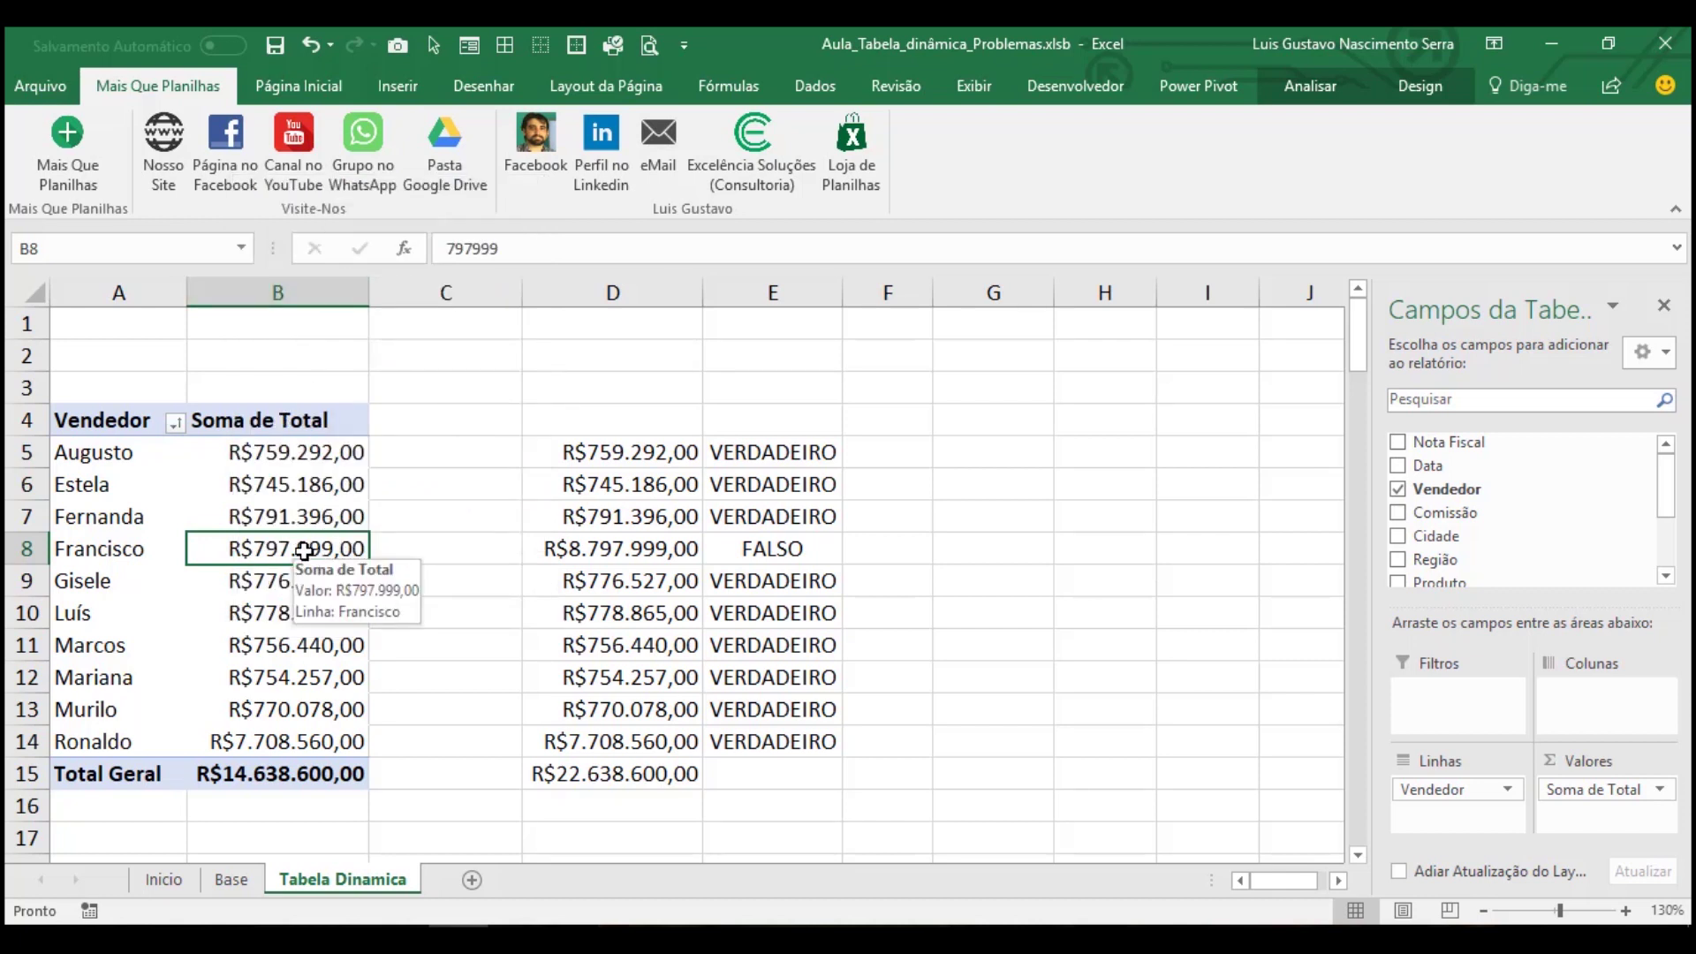
{"action": "left_click", "coordinate": [234, 880]}
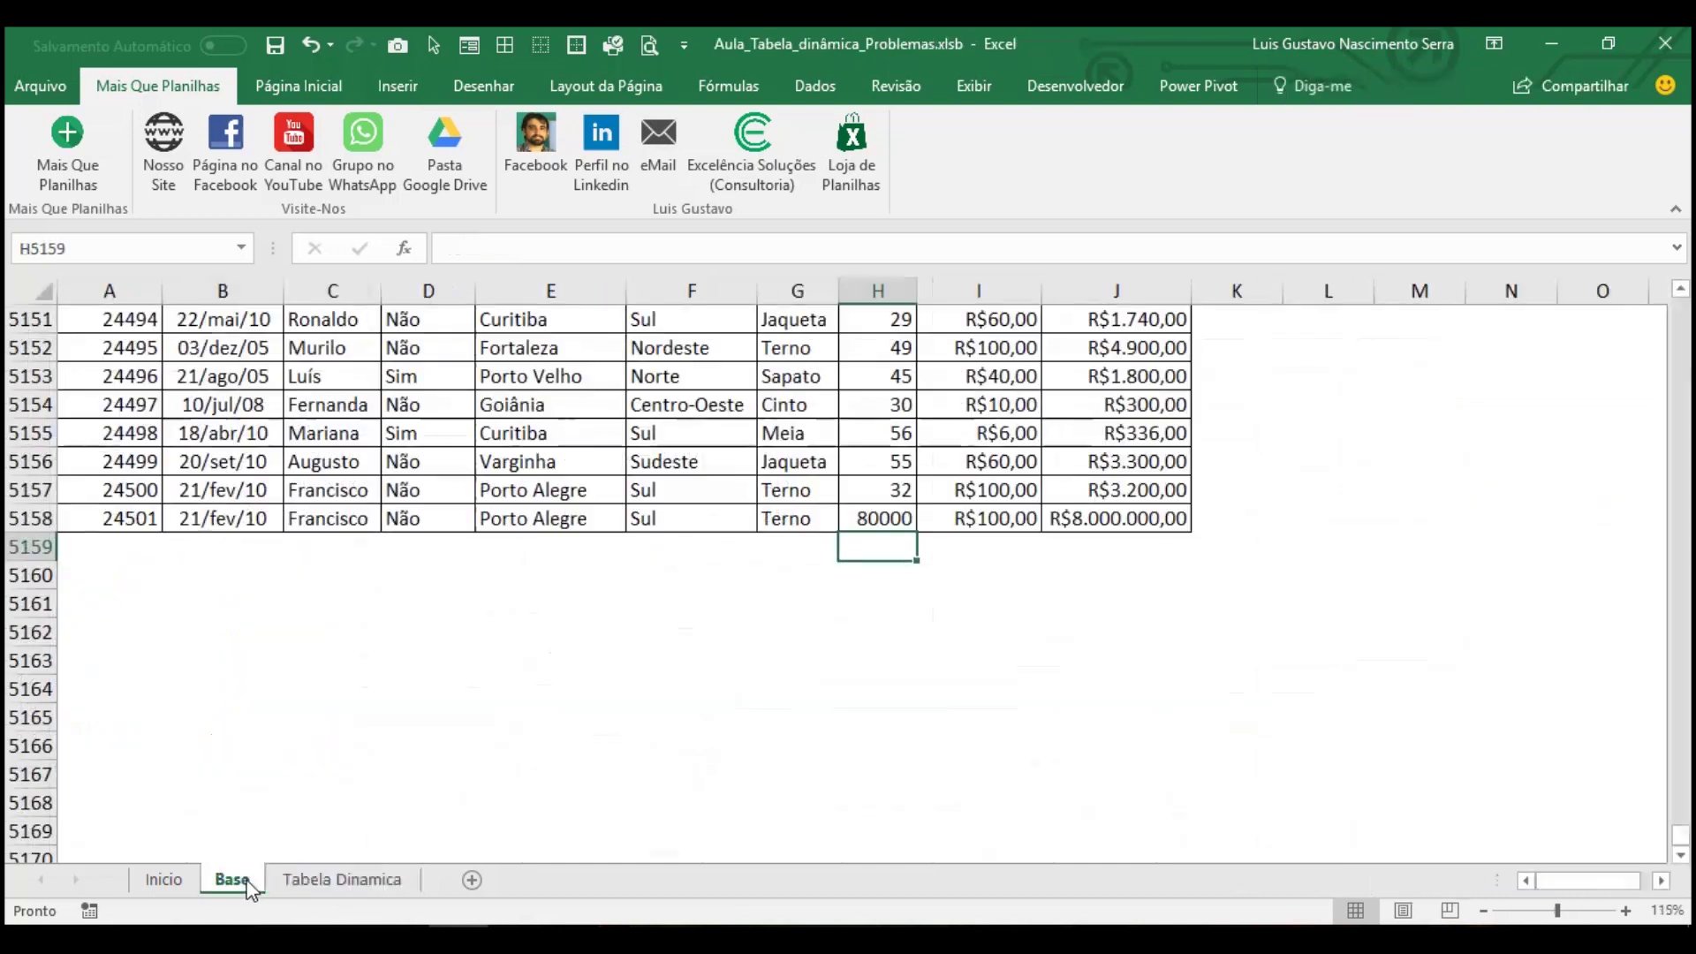
Insert a pivot table from the Base data, proposing source range Base!$A$1:$J$5158
{"action": "scroll", "coordinate": [495, 415], "scroll_direction": "up", "scroll_amount": 4}
{"action": "scroll", "coordinate": [704, 577], "scroll_direction": "down", "scroll_amount": 3}
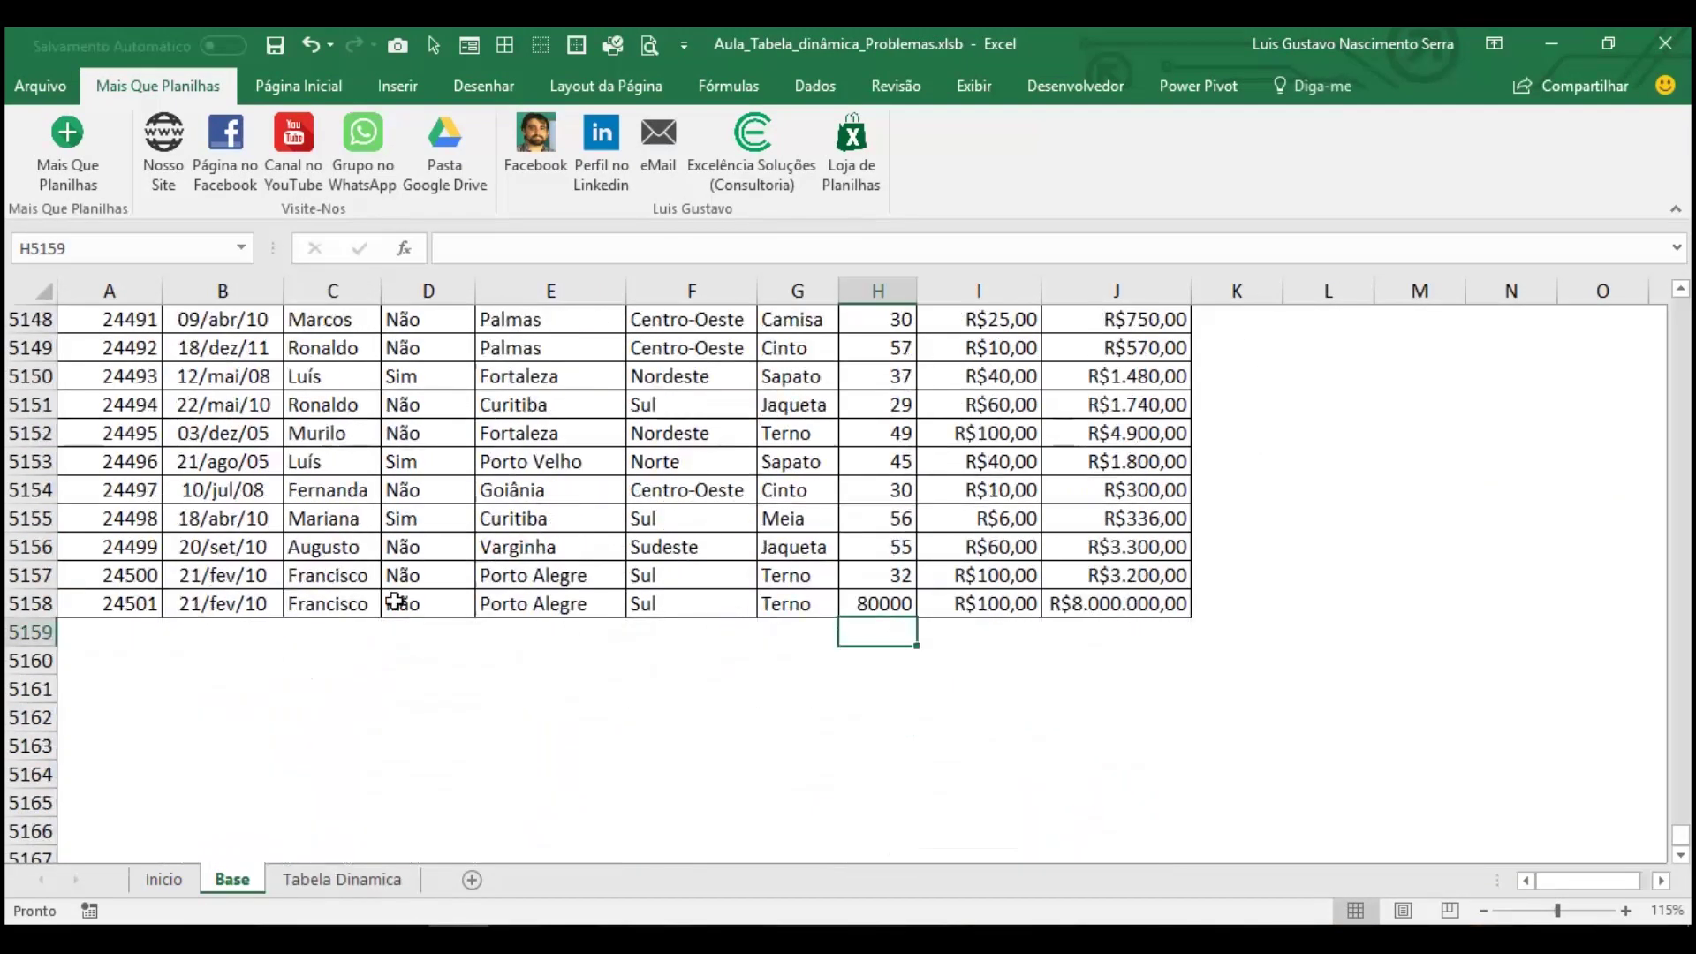
{"action": "left_click", "coordinate": [29, 602]}
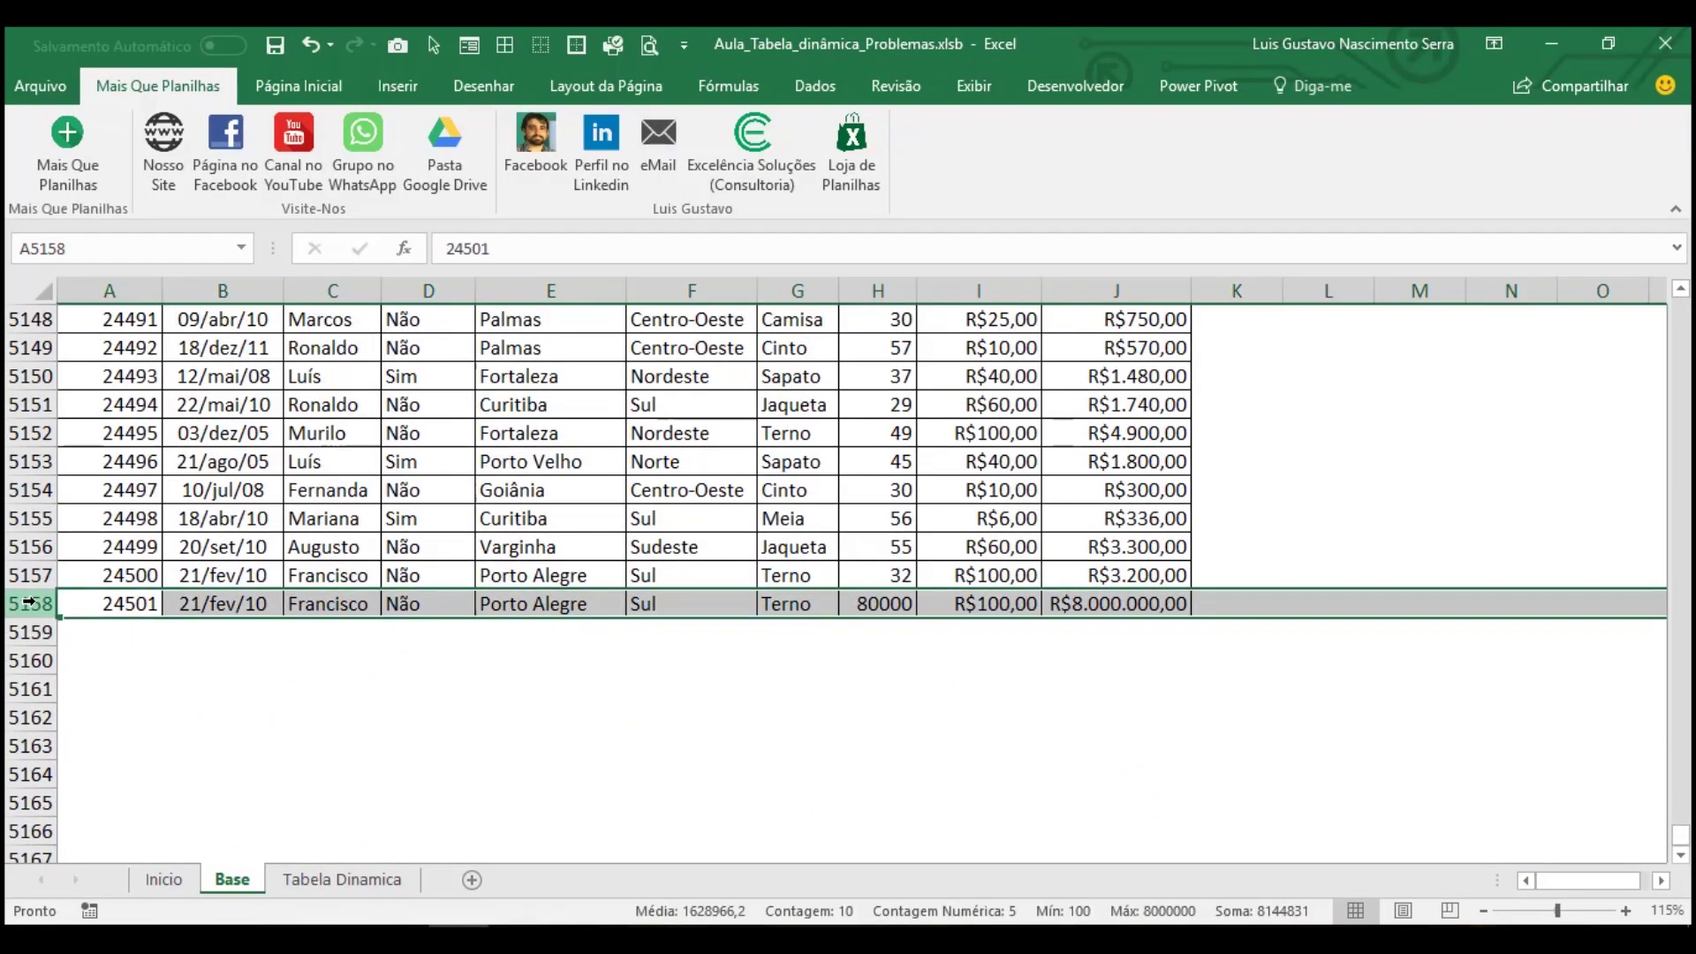
{"action": "left_click", "coordinate": [181, 543]}
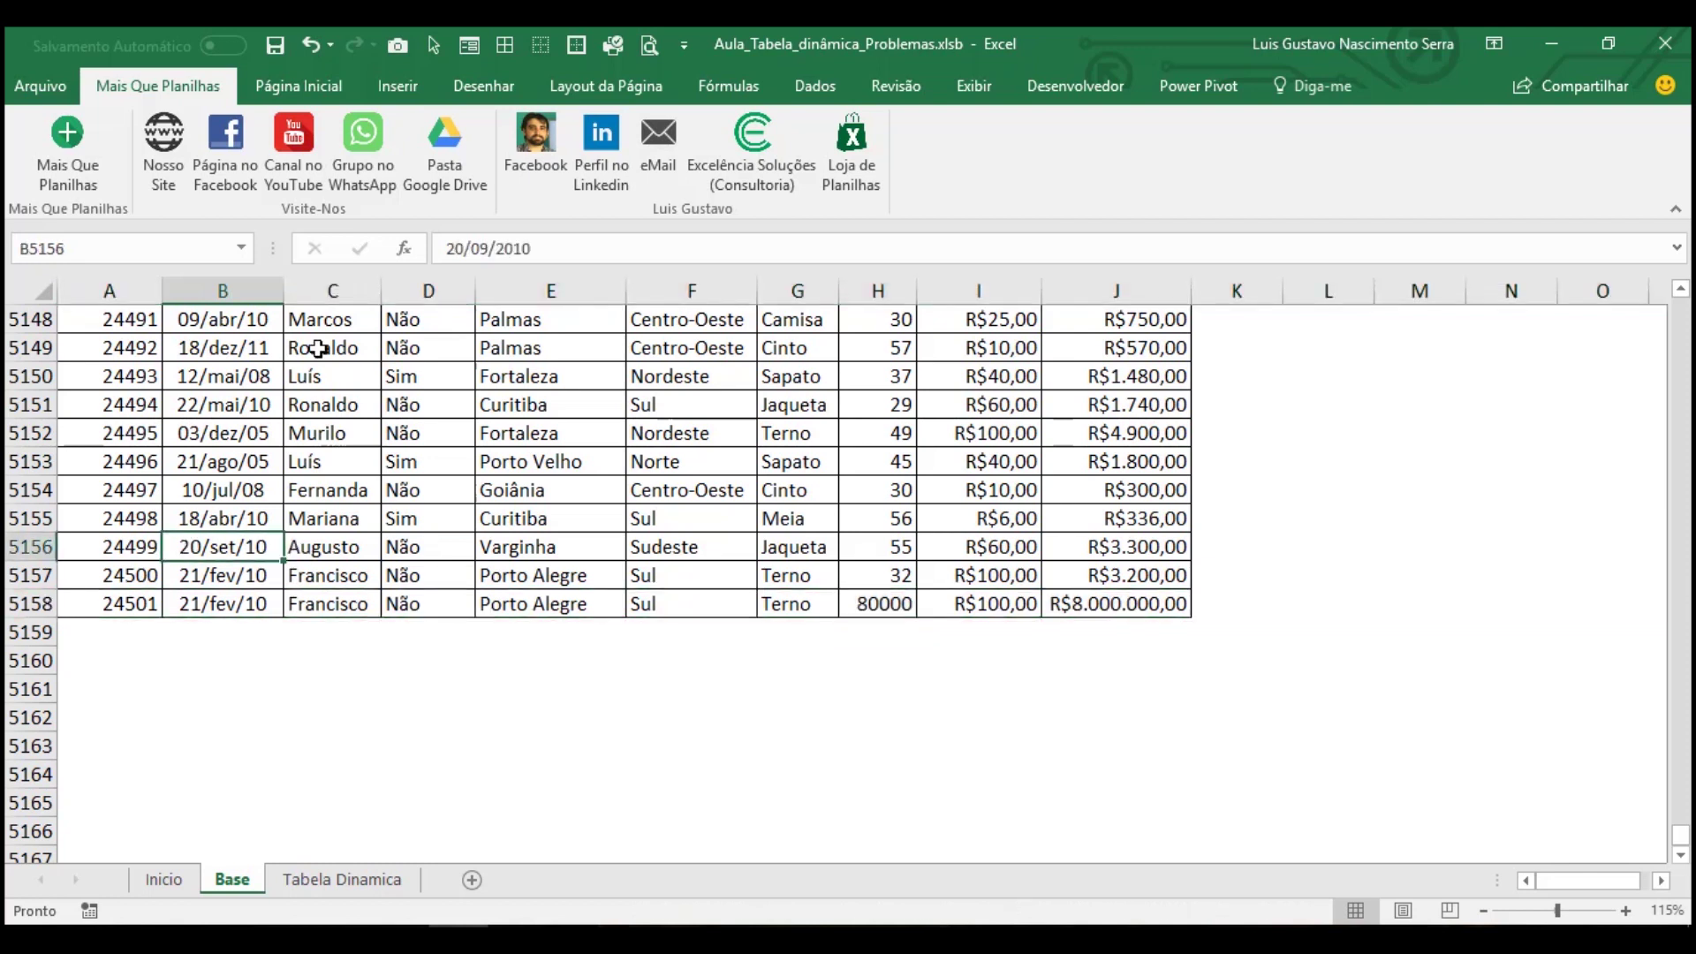
{"action": "left_click", "coordinate": [394, 92]}
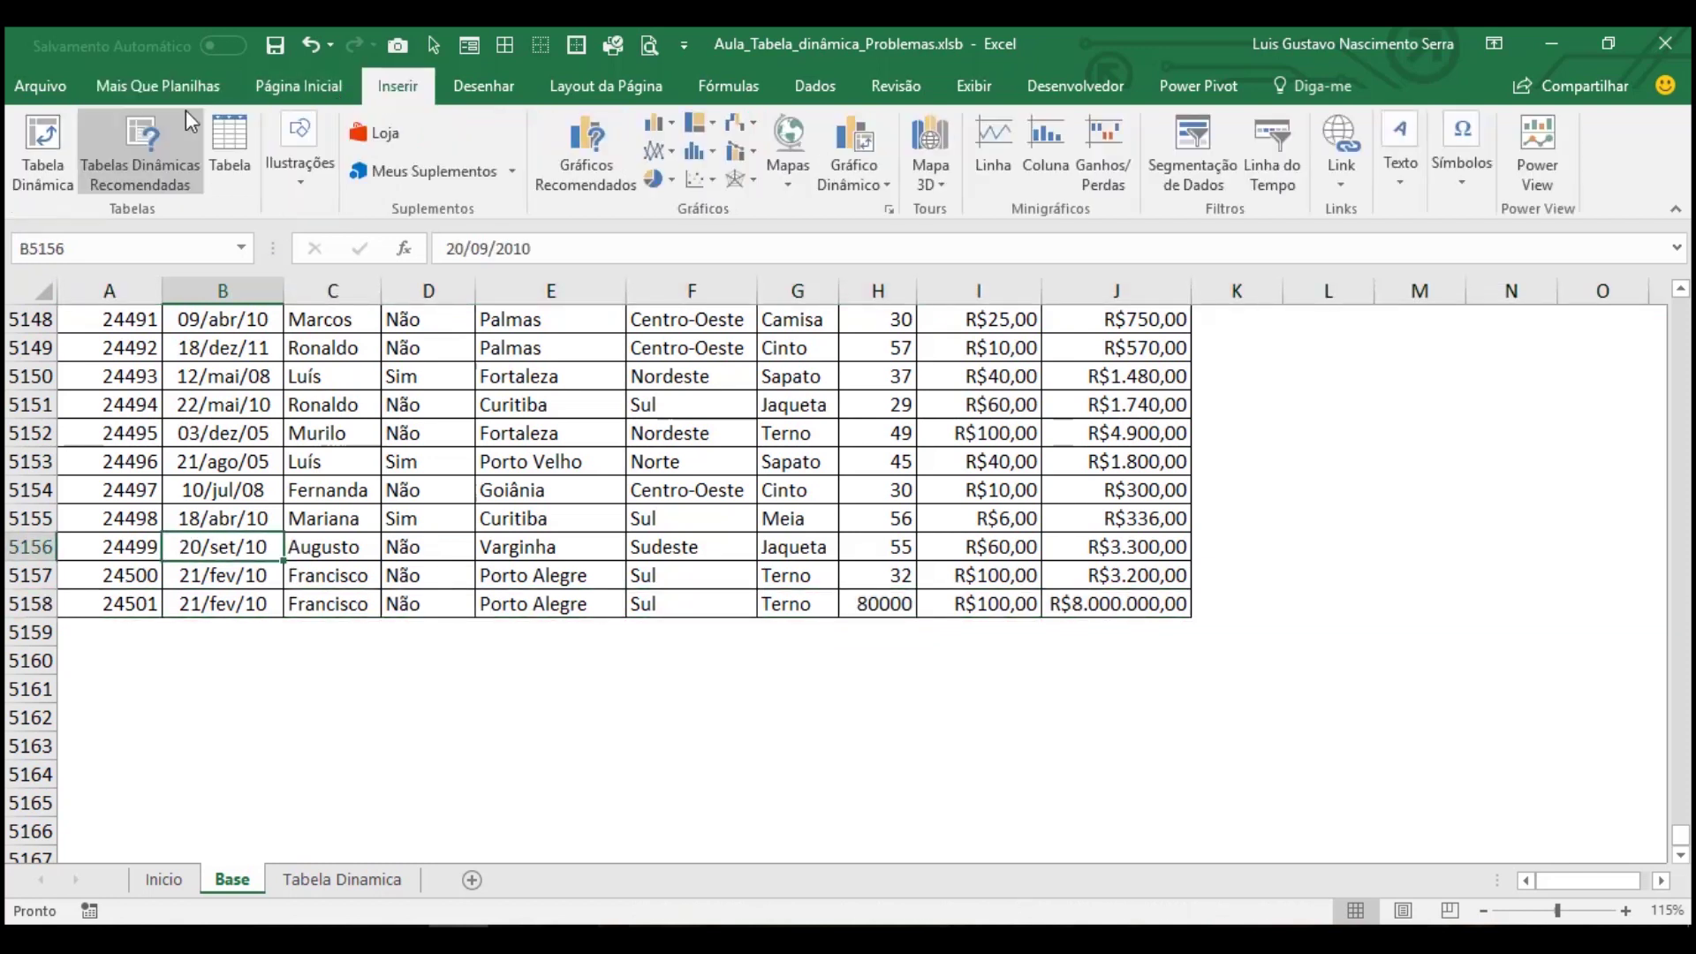
{"action": "left_click", "coordinate": [39, 136]}
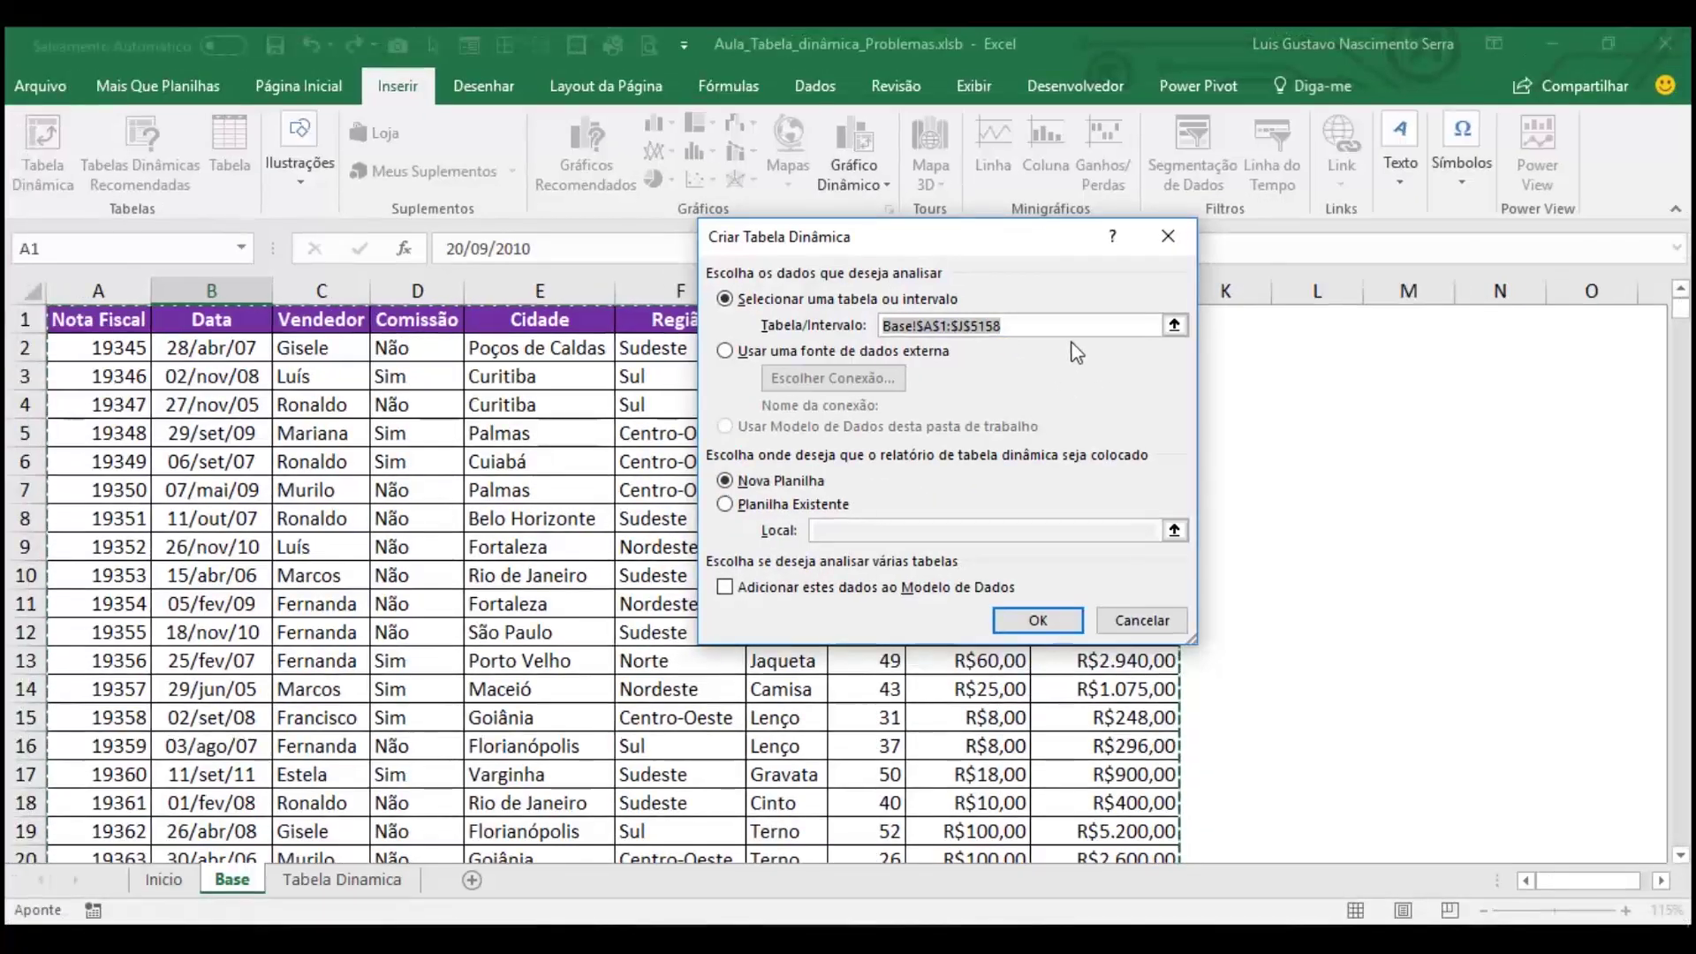
{"action": "left_click", "coordinate": [1066, 327]}
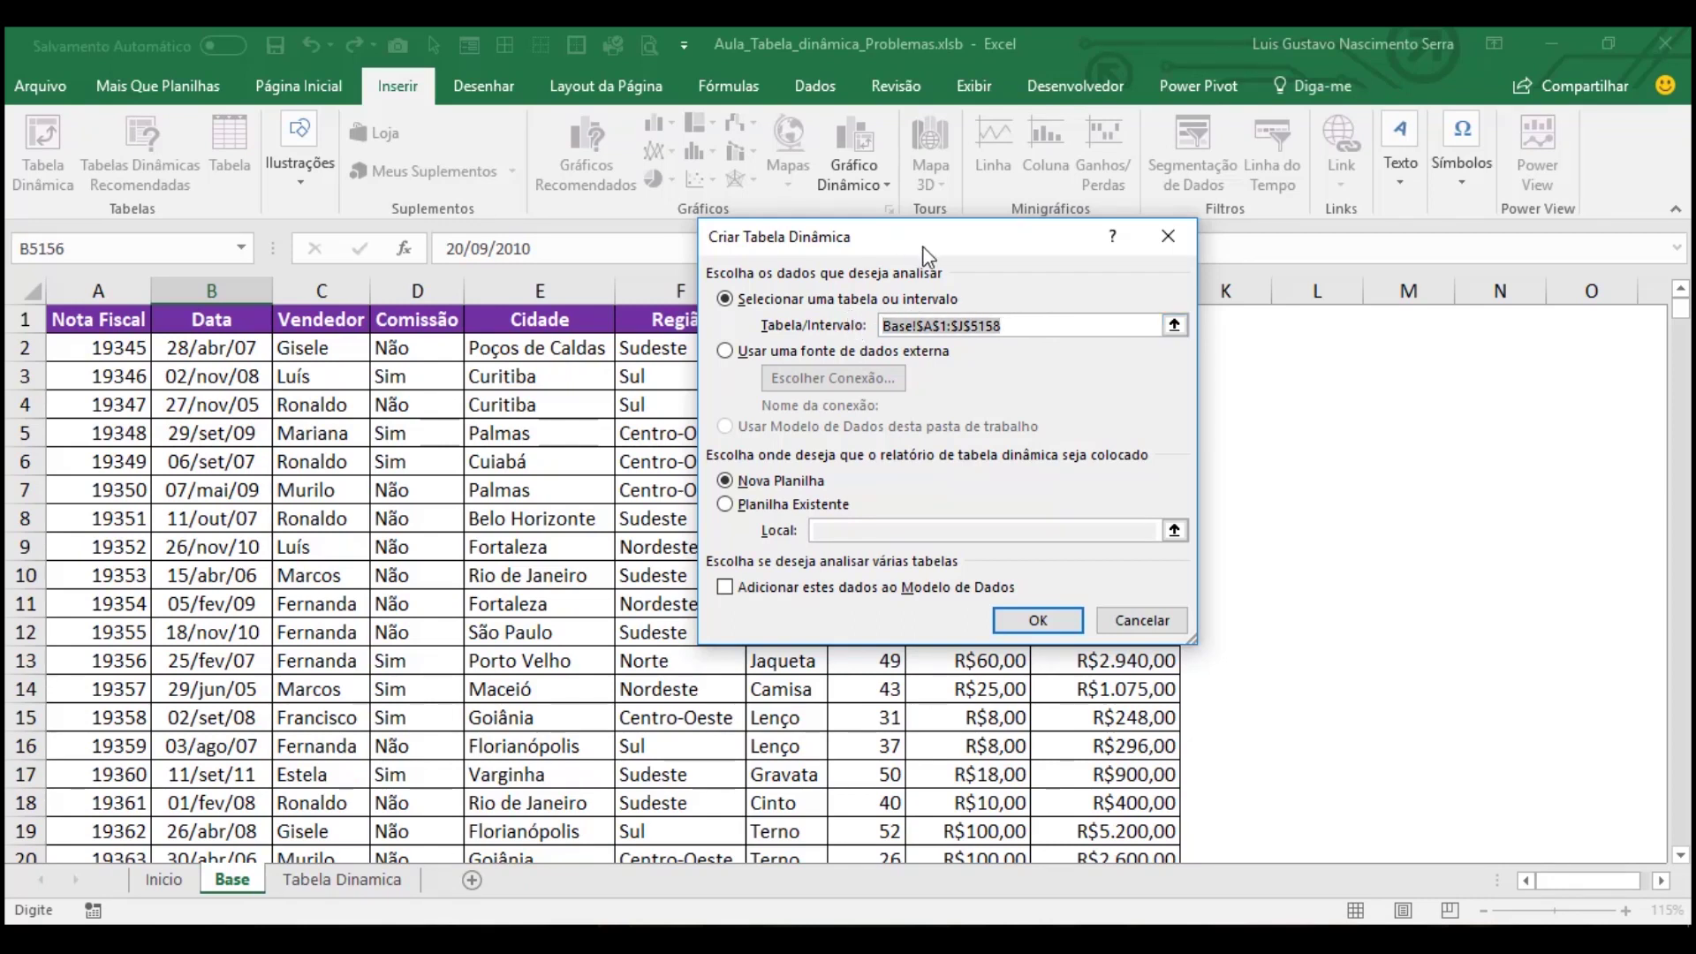
Set the pivot source to whole columns Base!$A:$J and create it on a new sheet
{"action": "left_click_drag", "start_coordinate": [915, 237], "coordinate": [1044, 387]}
{"action": "left_click_drag", "start_coordinate": [98, 291], "coordinate": [1095, 292]}
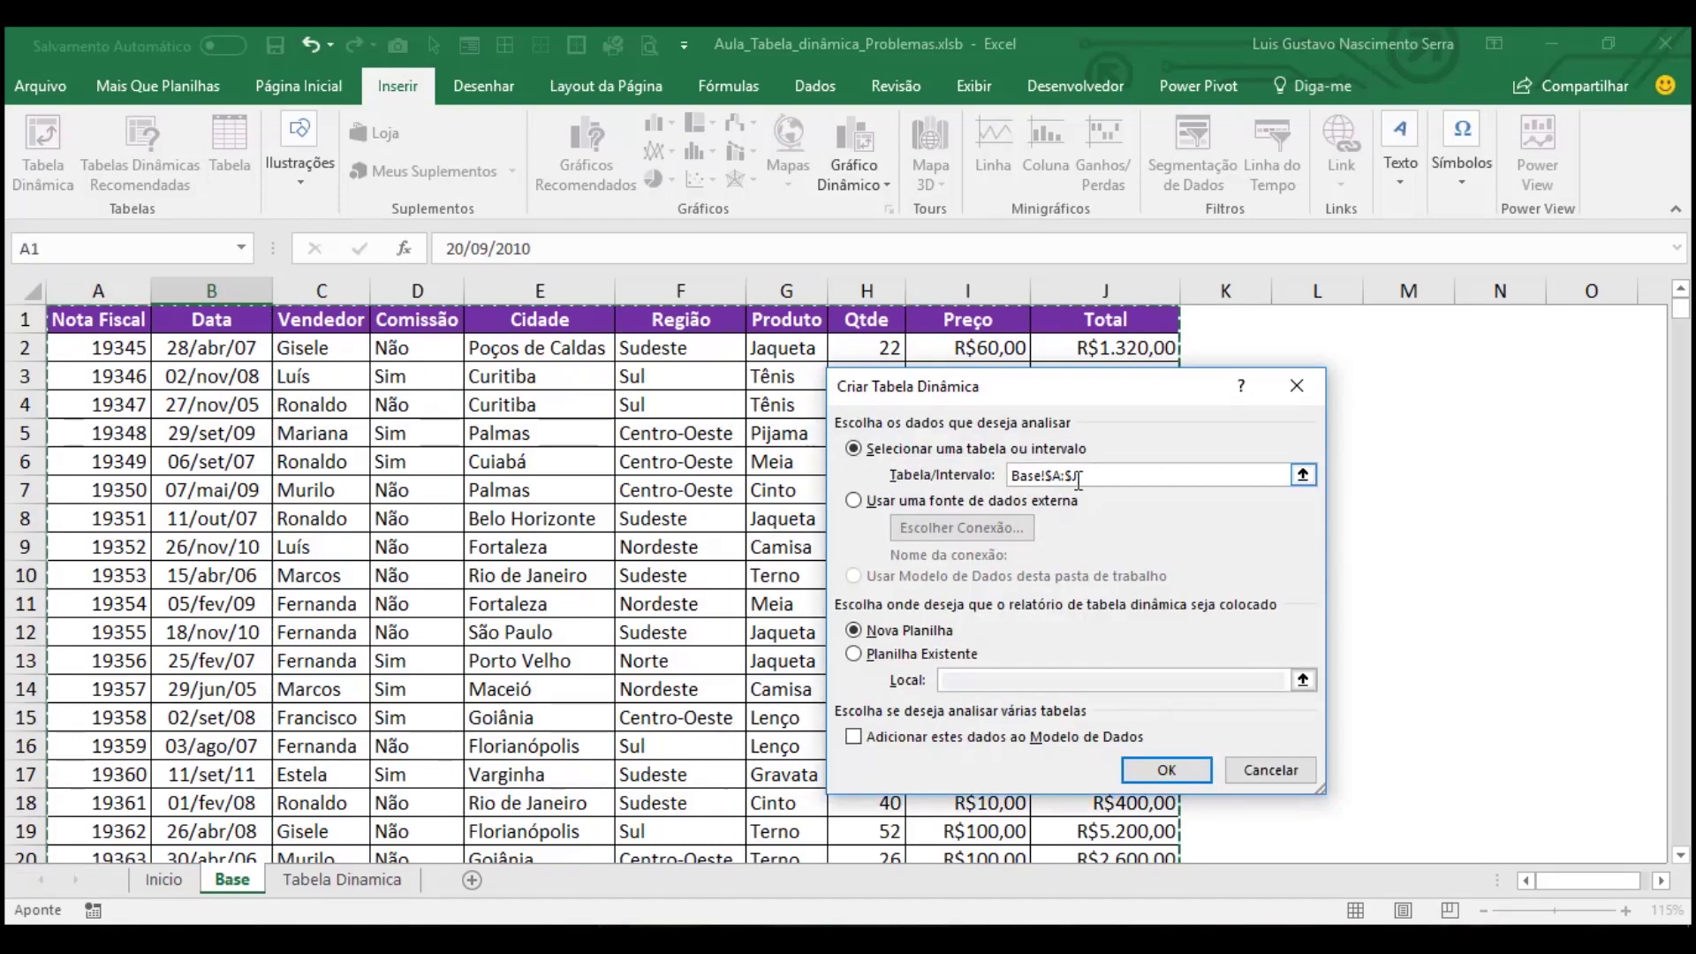
{"action": "left_click_drag", "start_coordinate": [1684, 318], "coordinate": [1681, 834]}
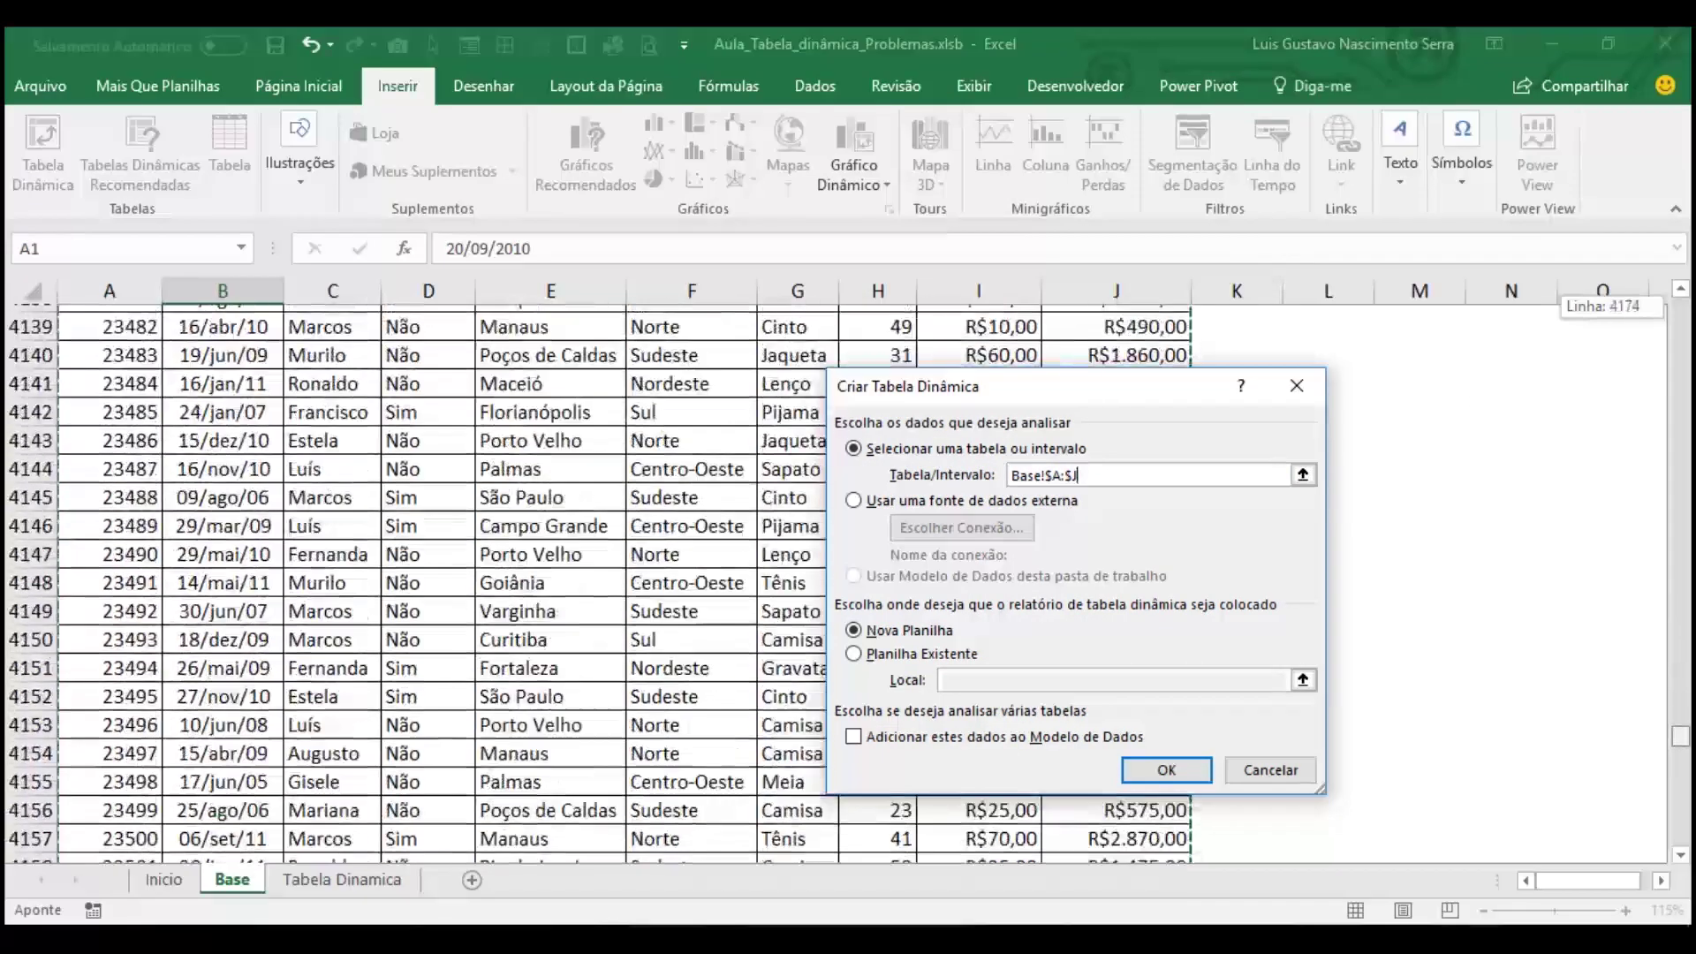
{"action": "scroll", "coordinate": [1529, 776], "scroll_direction": "down", "scroll_amount": 3}
{"action": "scroll", "coordinate": [1529, 776], "scroll_direction": "down", "scroll_amount": 1}
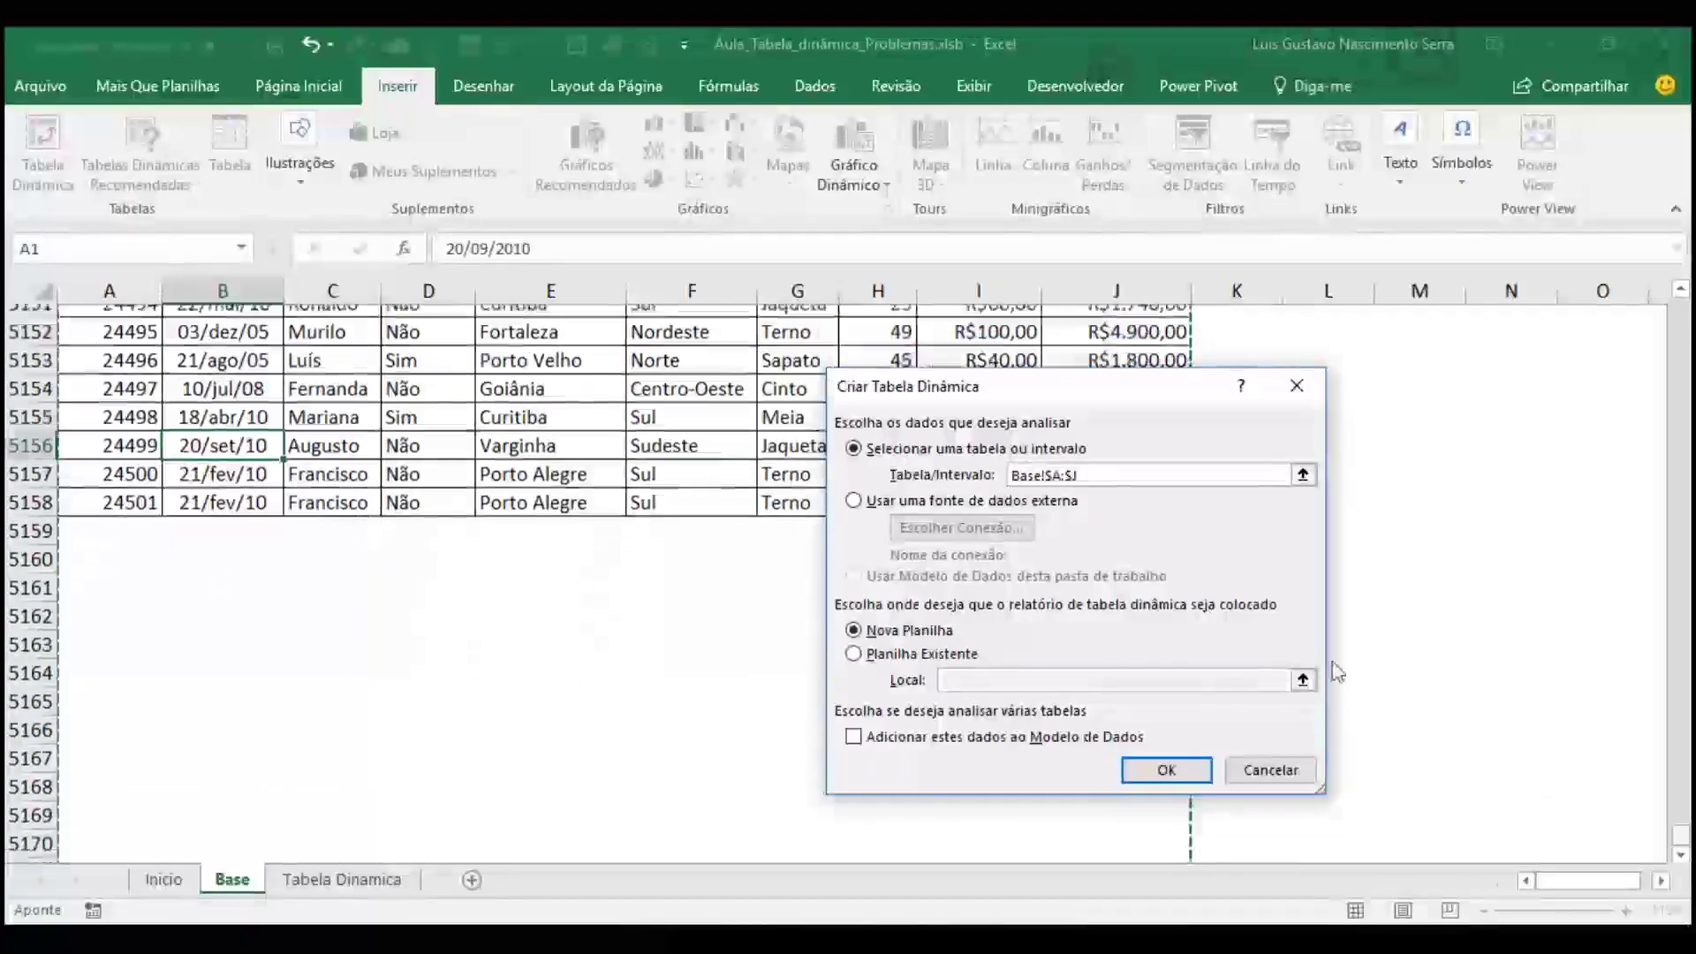
{"action": "left_click_drag", "start_coordinate": [1054, 379], "coordinate": [792, 355]}
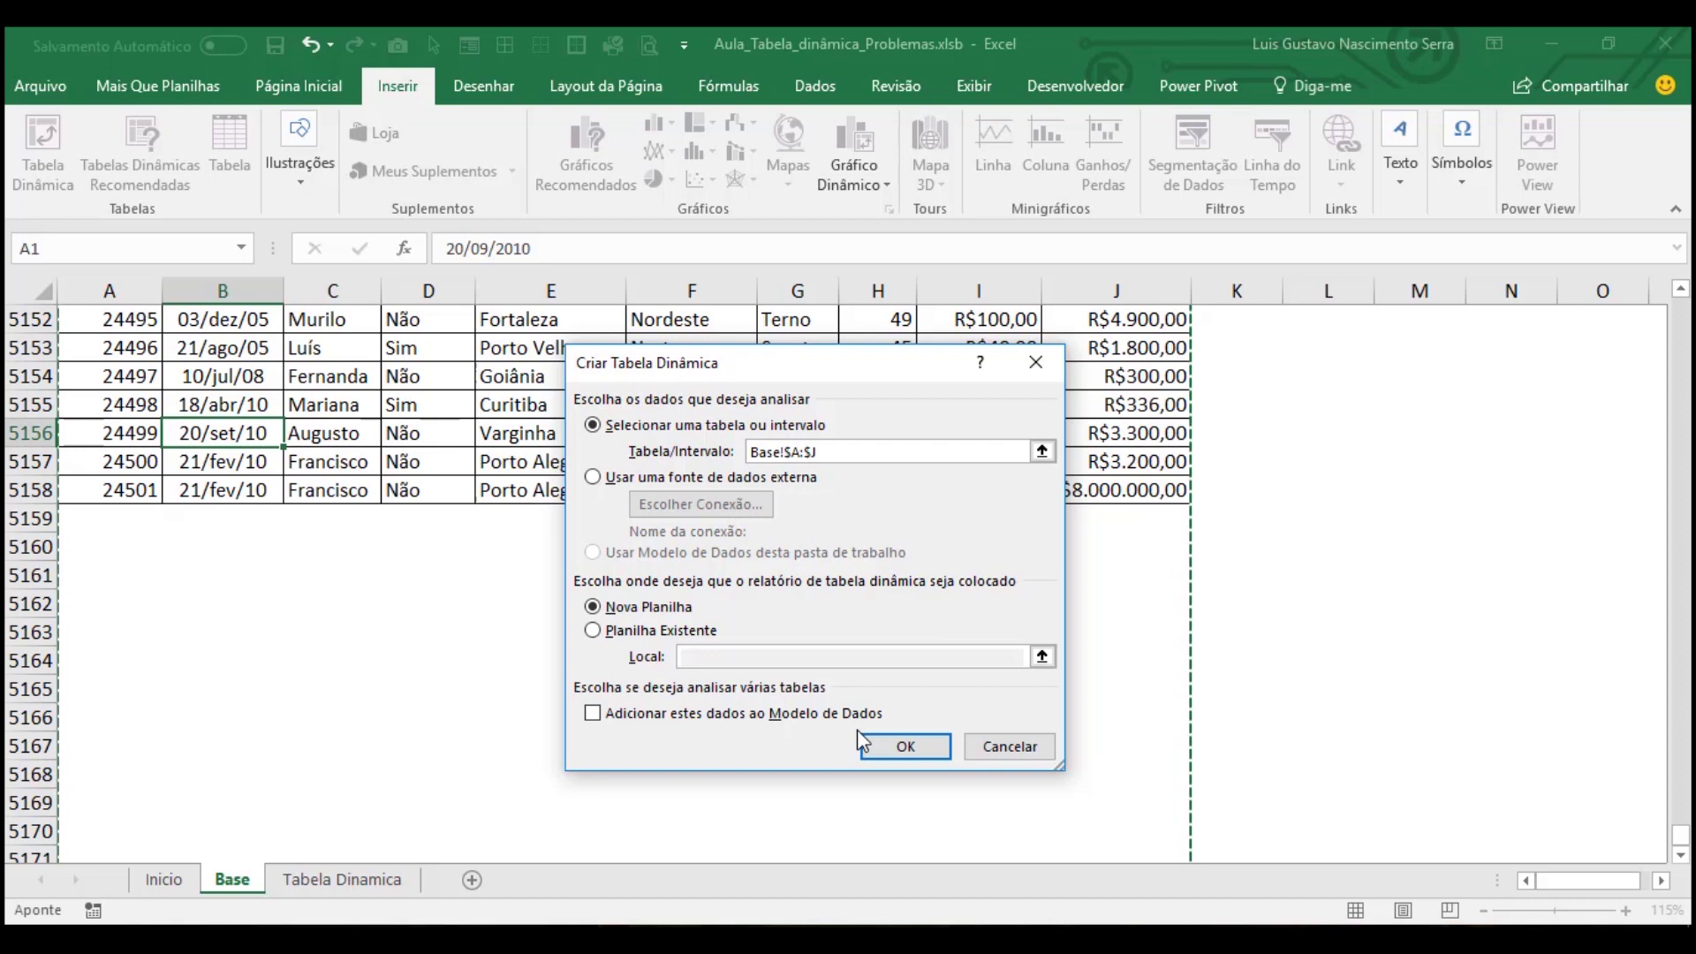
{"action": "left_click", "coordinate": [888, 746]}
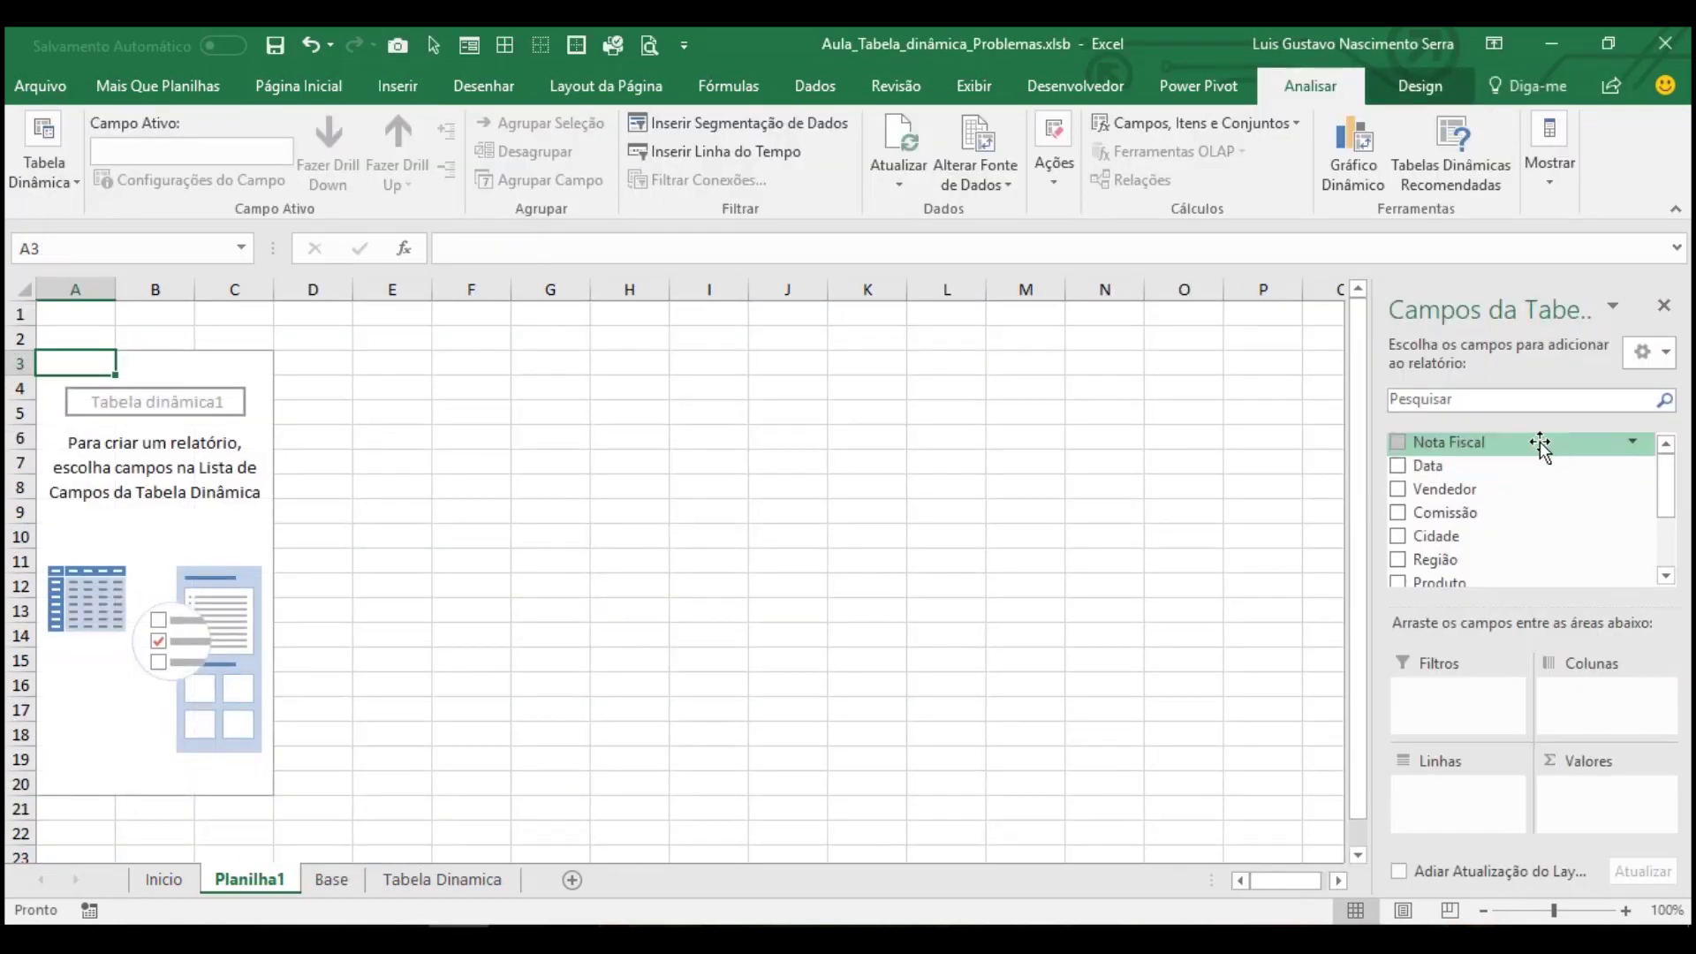
Check the new pivot's source, then view the original pivot's source range, Base!$A$1:$J$5157
{"action": "left_click", "coordinate": [996, 144]}
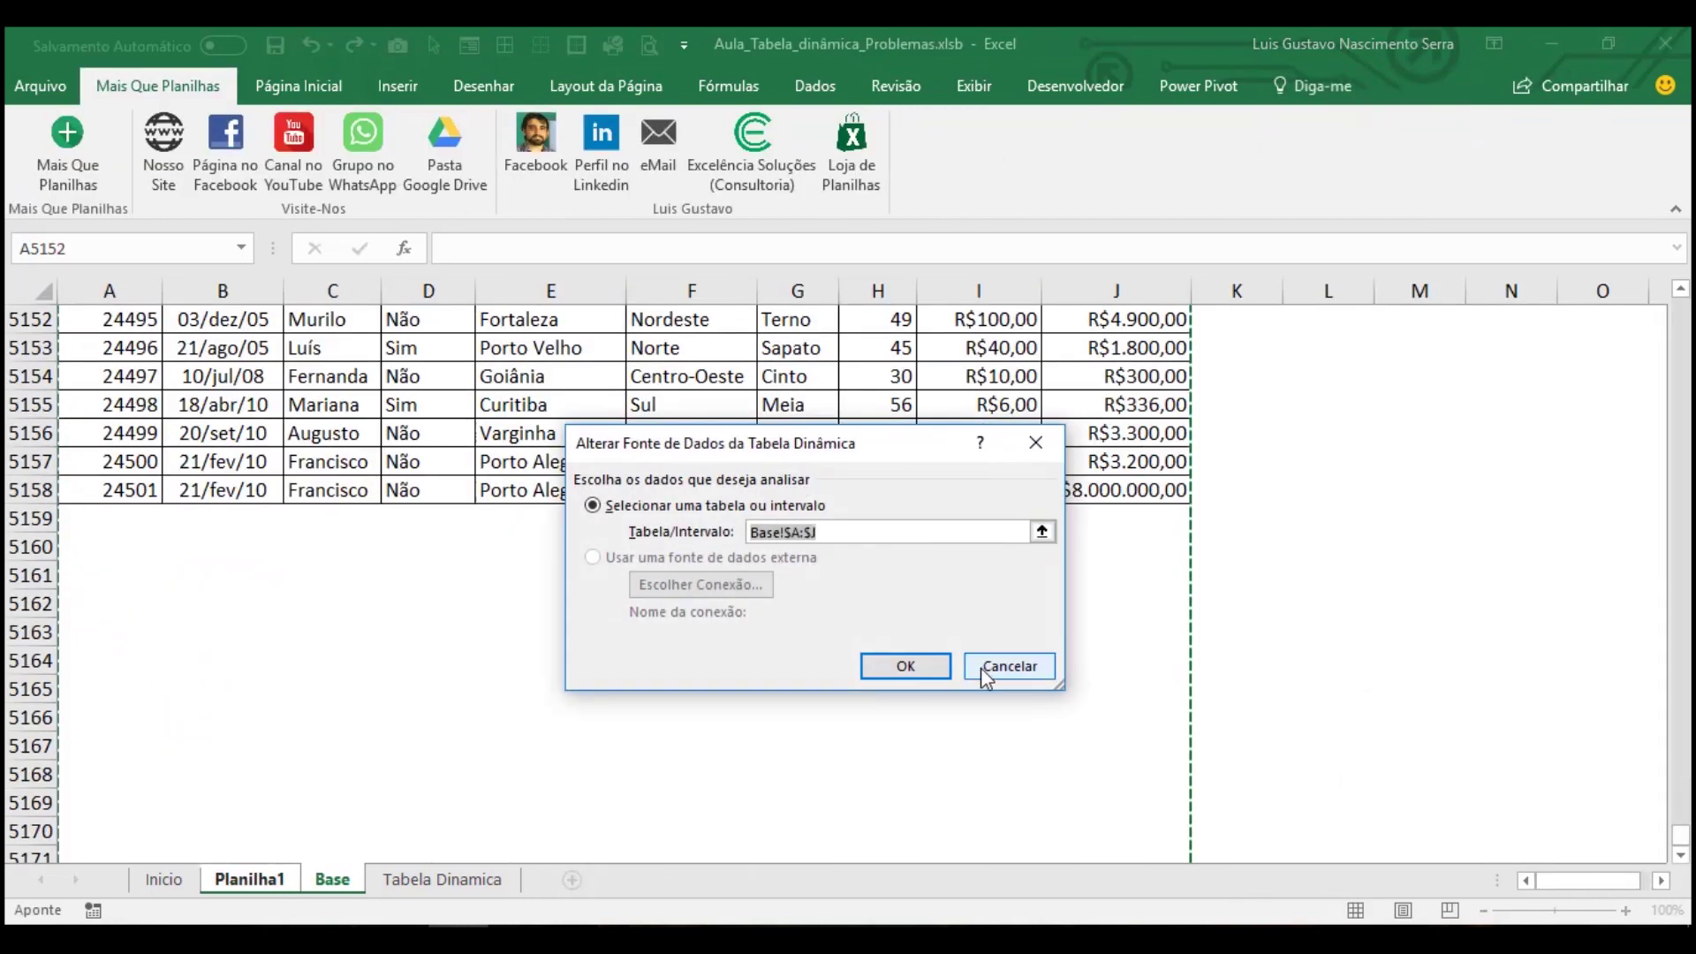
{"action": "left_click", "coordinate": [1041, 659]}
{"action": "left_click", "coordinate": [390, 884]}
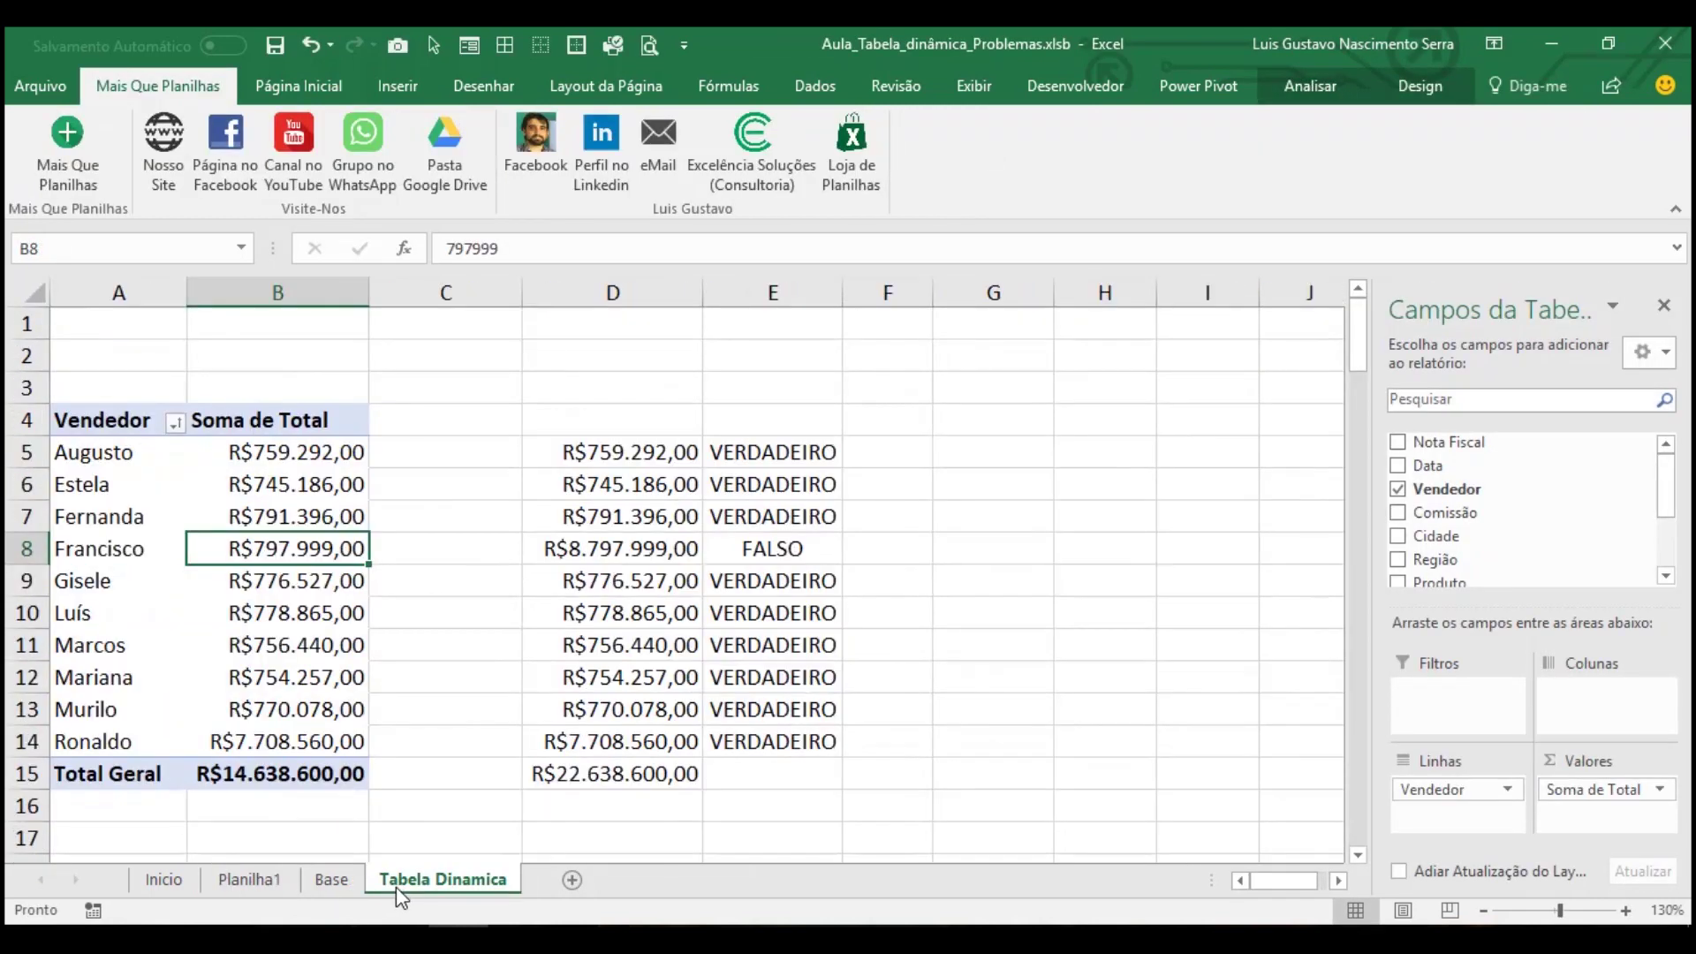
{"action": "left_click", "coordinate": [1310, 86]}
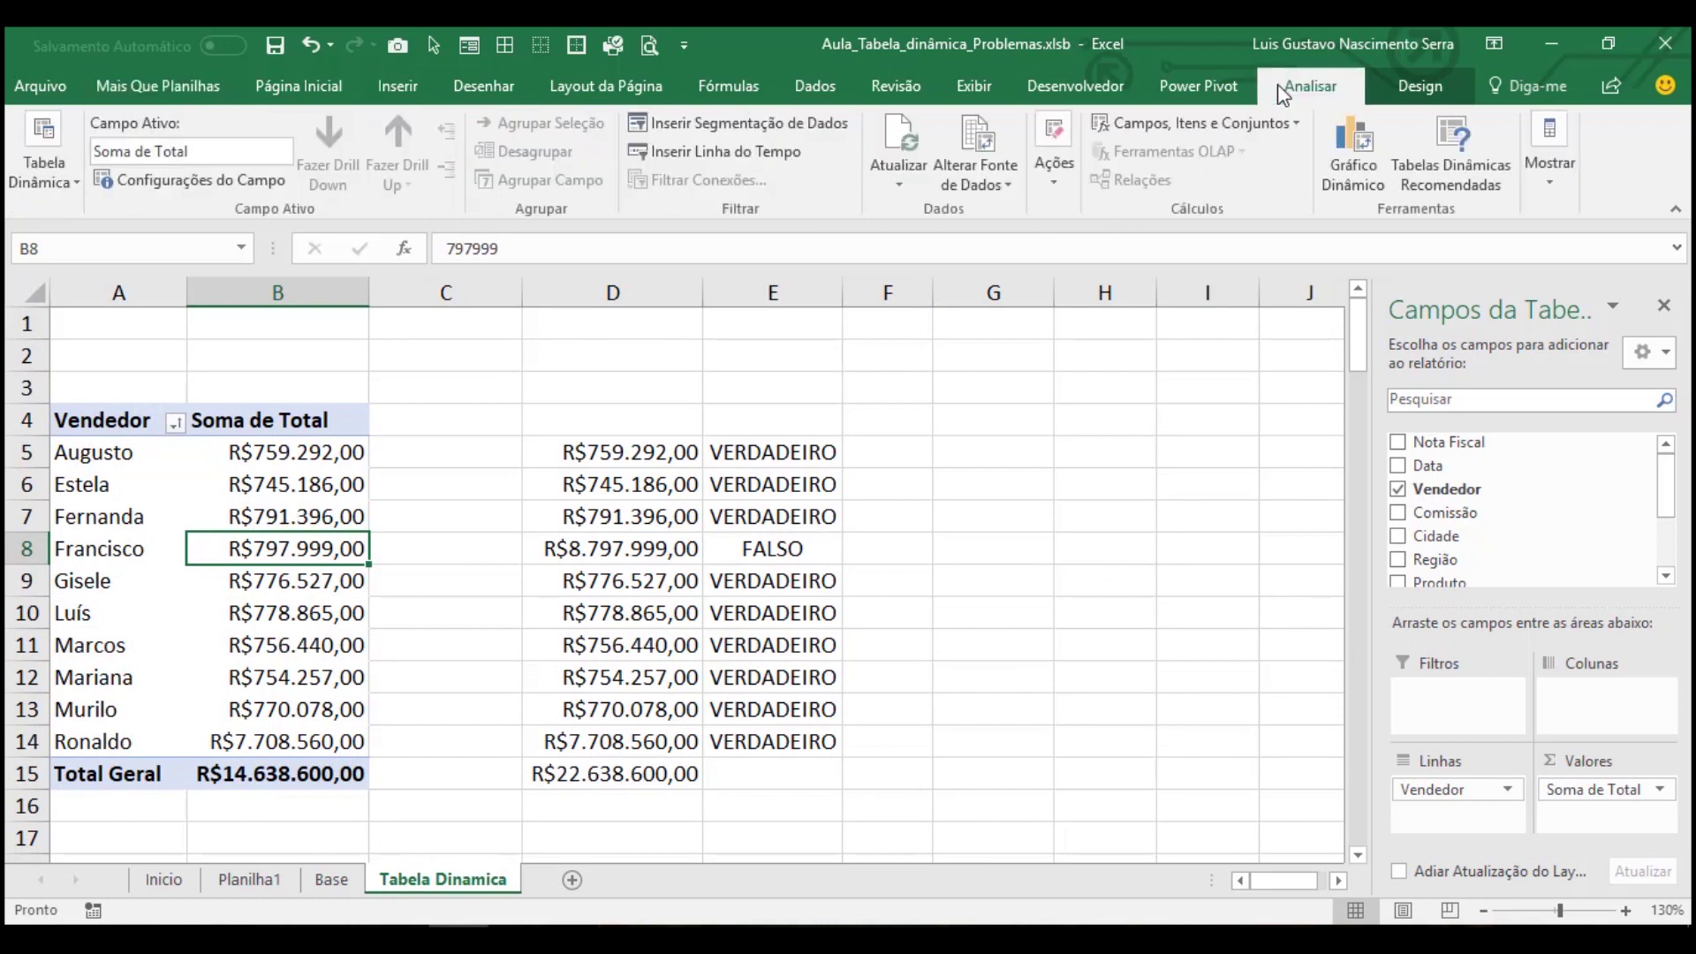
{"action": "left_click", "coordinate": [990, 161]}
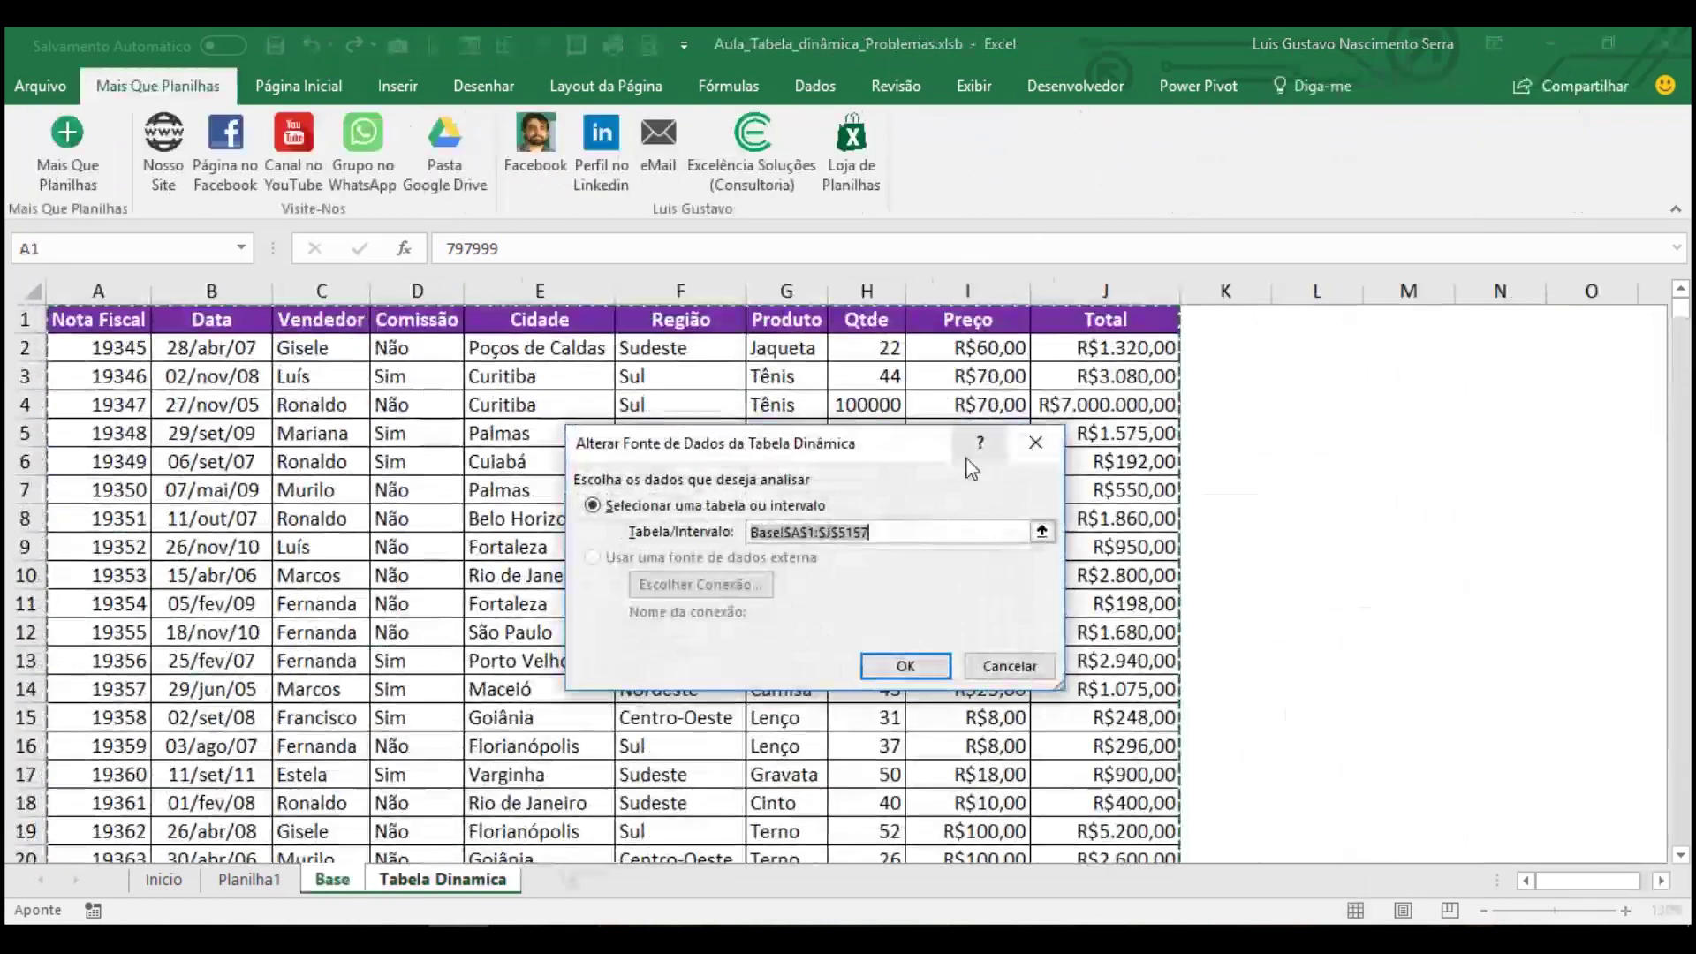
{"action": "left_click_drag", "start_coordinate": [1678, 344], "coordinate": [1584, 824]}
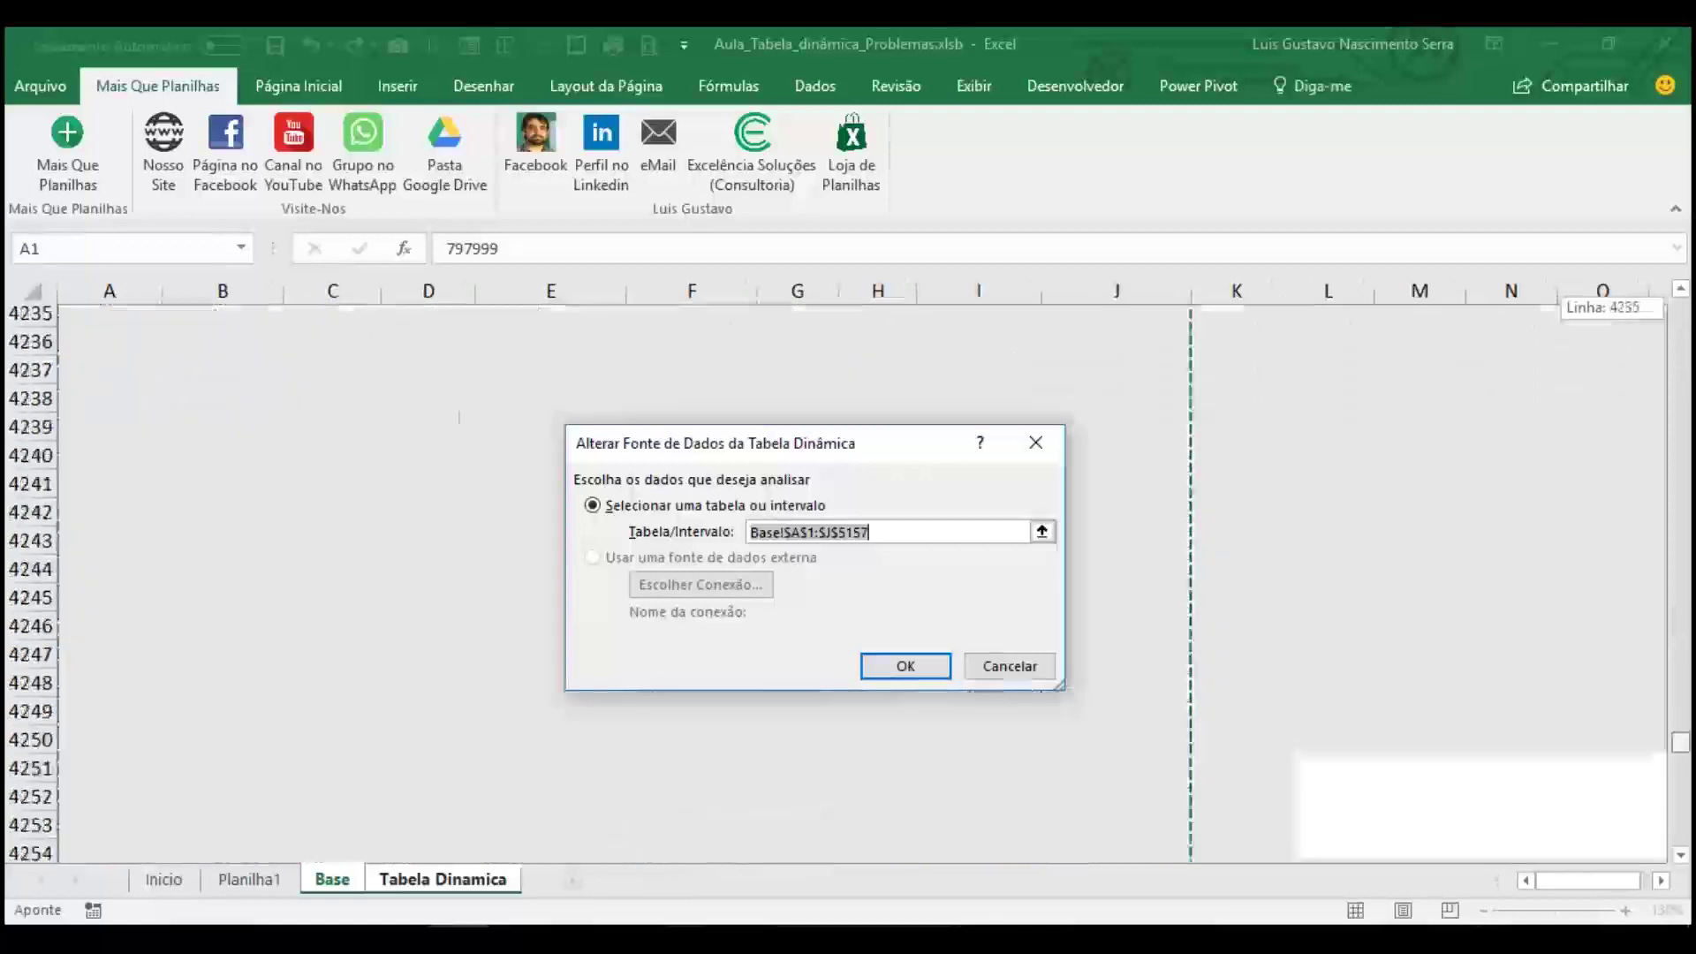
{"action": "scroll", "coordinate": [1581, 822], "scroll_direction": "down", "scroll_amount": 1}
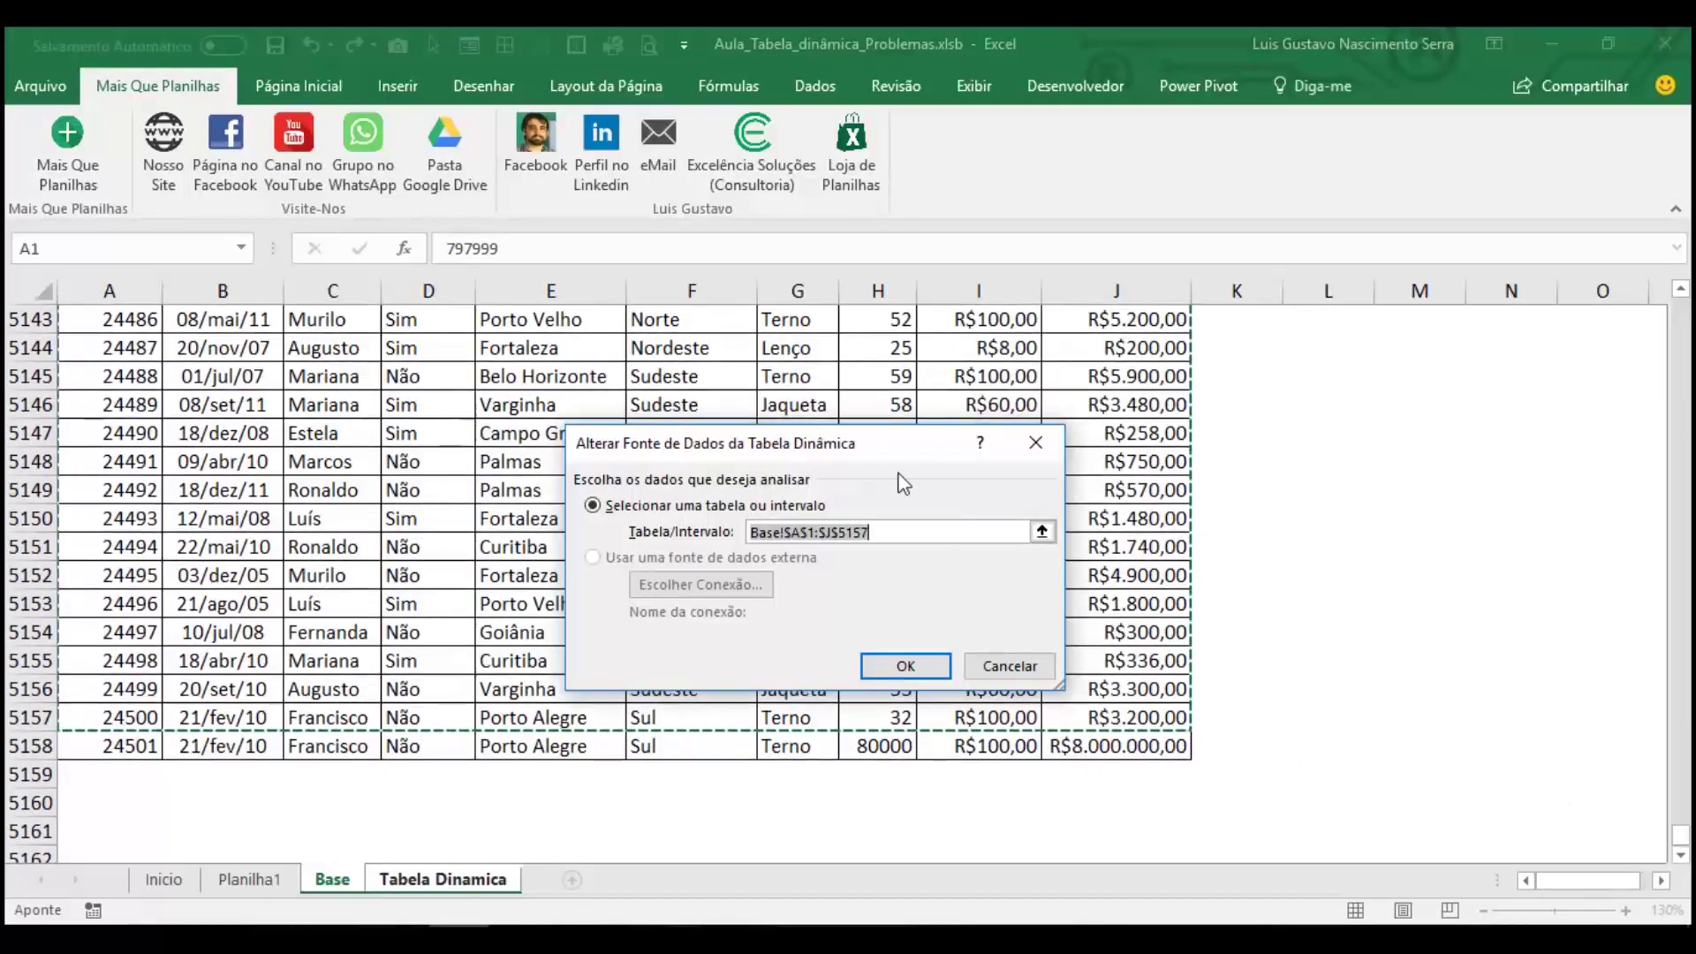
{"action": "left_click_drag", "start_coordinate": [875, 447], "coordinate": [843, 391]}
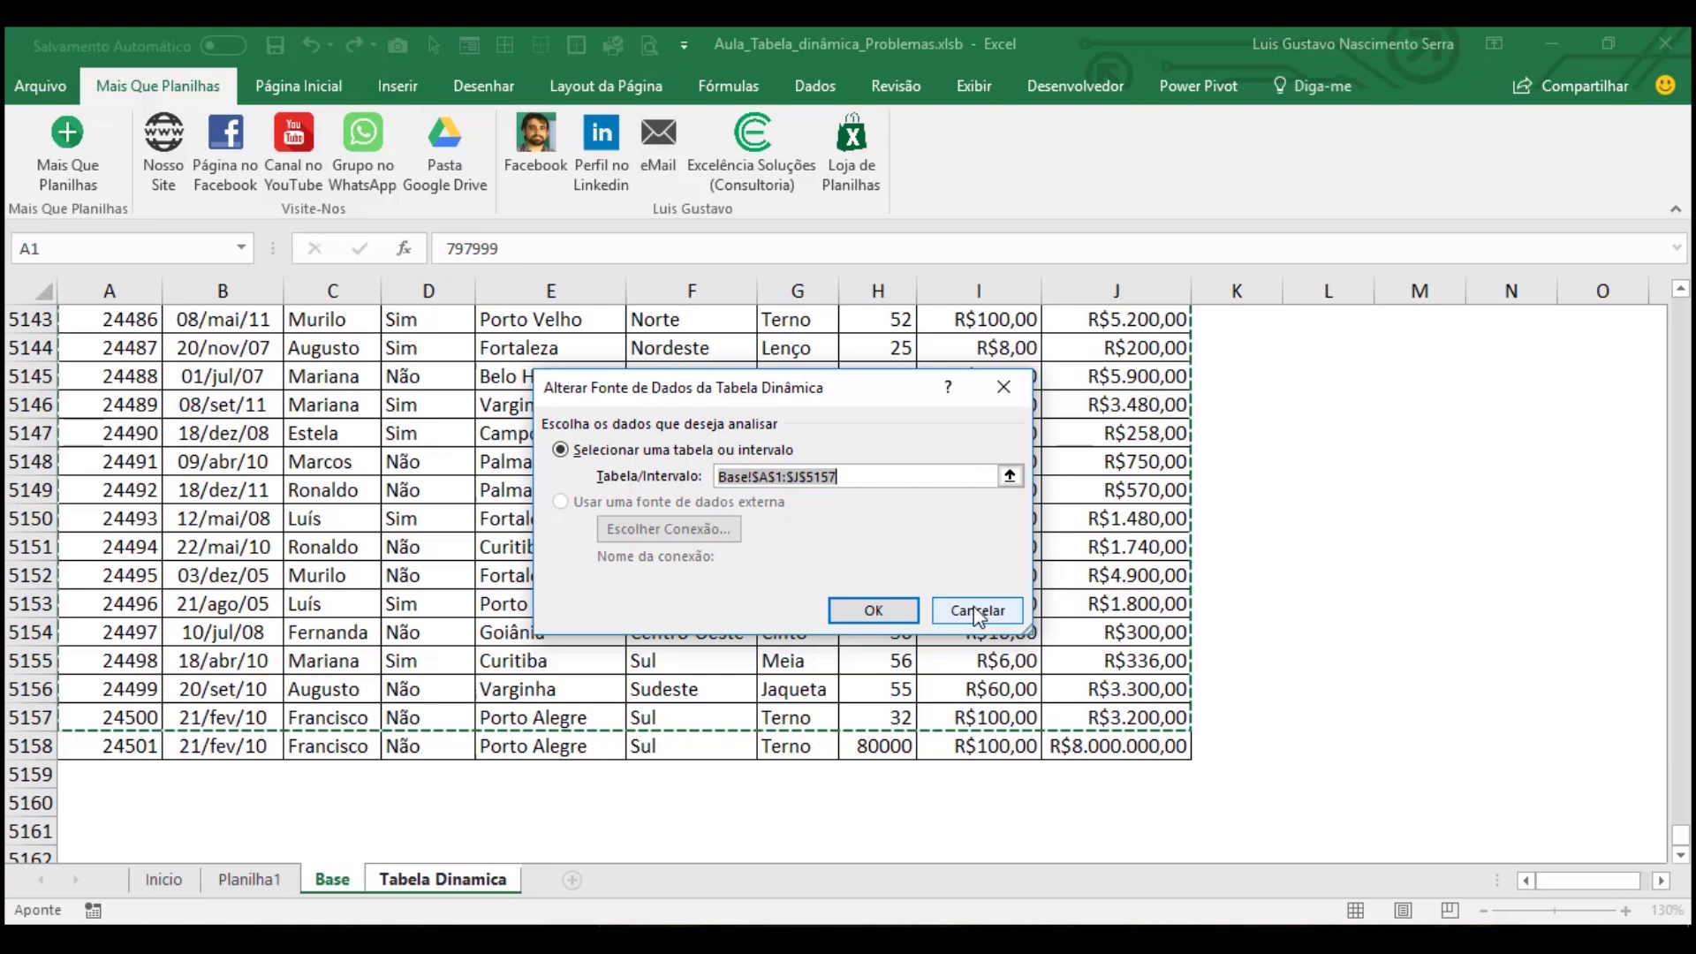
Change the seller pivot's data source to whole columns Base!$A:$J
{"action": "left_click", "coordinate": [976, 612]}
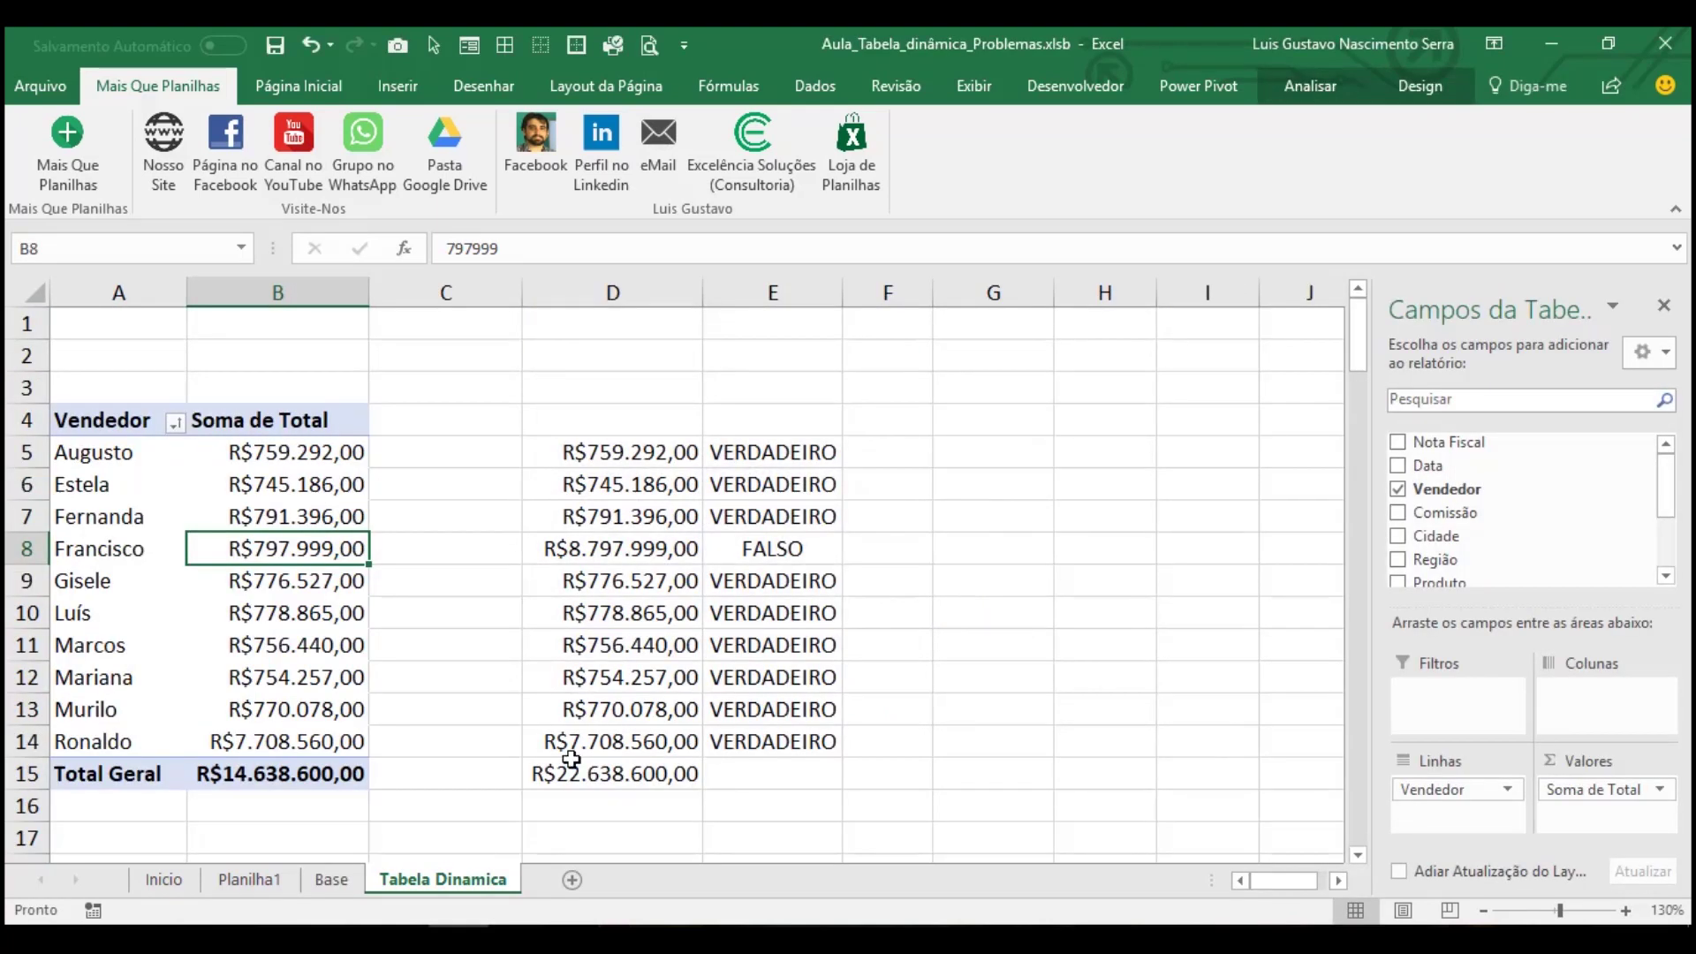
{"action": "left_click", "coordinate": [1319, 79]}
{"action": "left_click", "coordinate": [995, 130]}
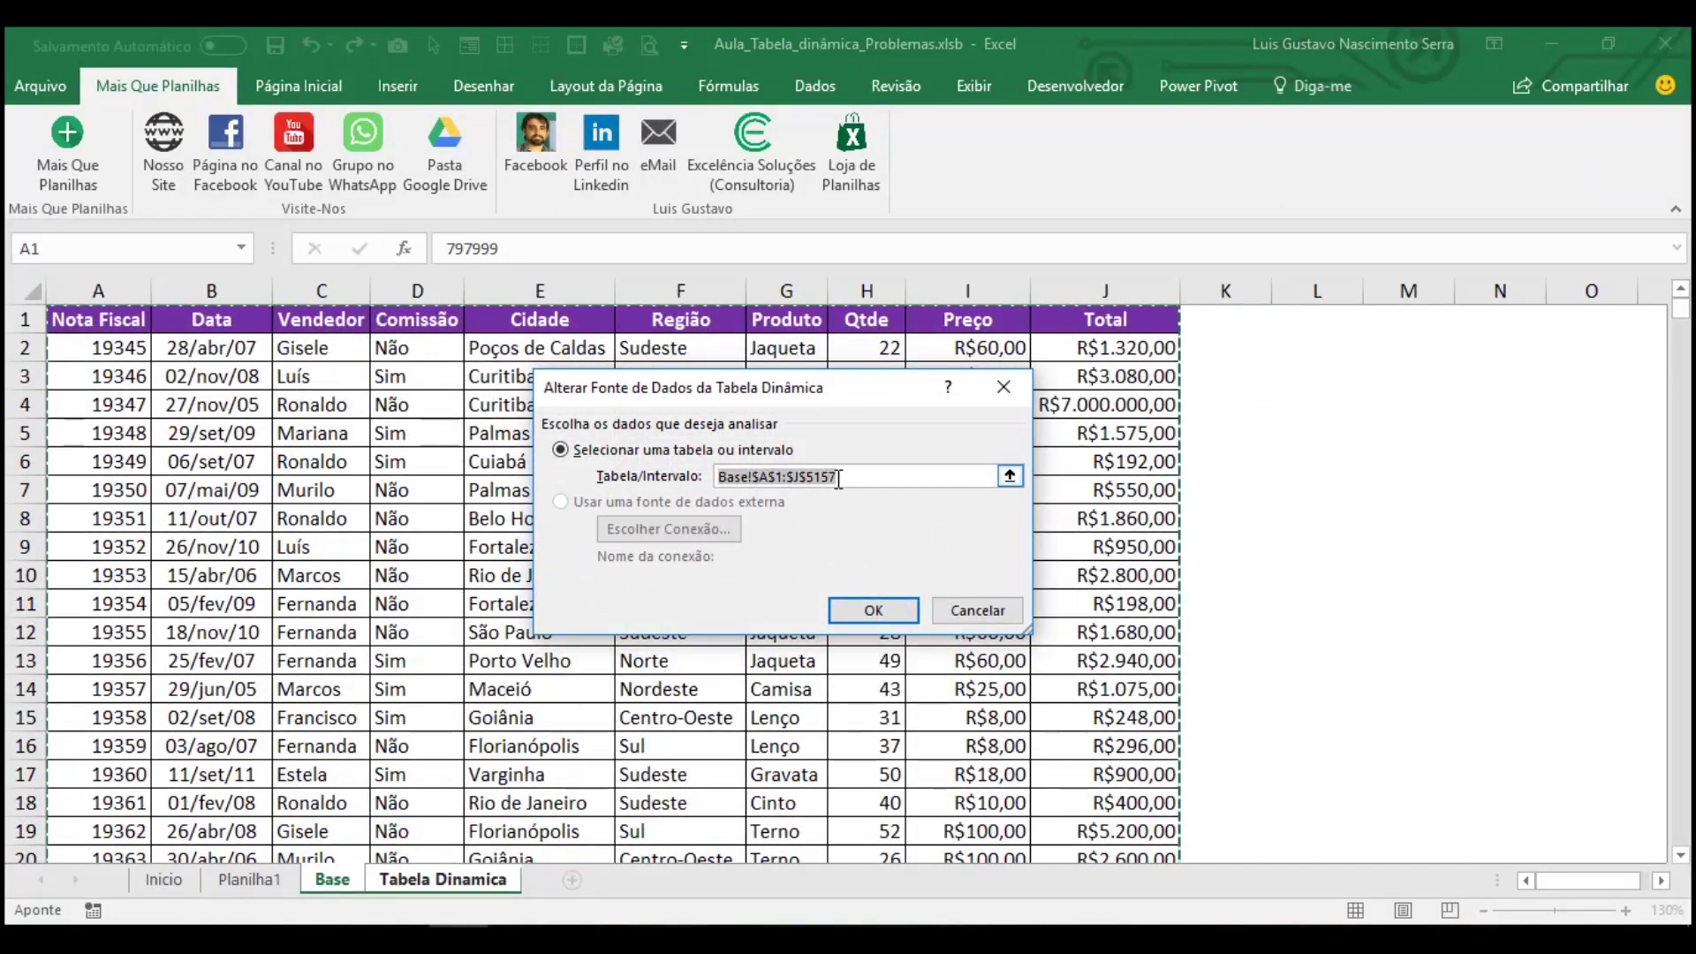
{"action": "left_click_drag", "start_coordinate": [98, 291], "coordinate": [1095, 291]}
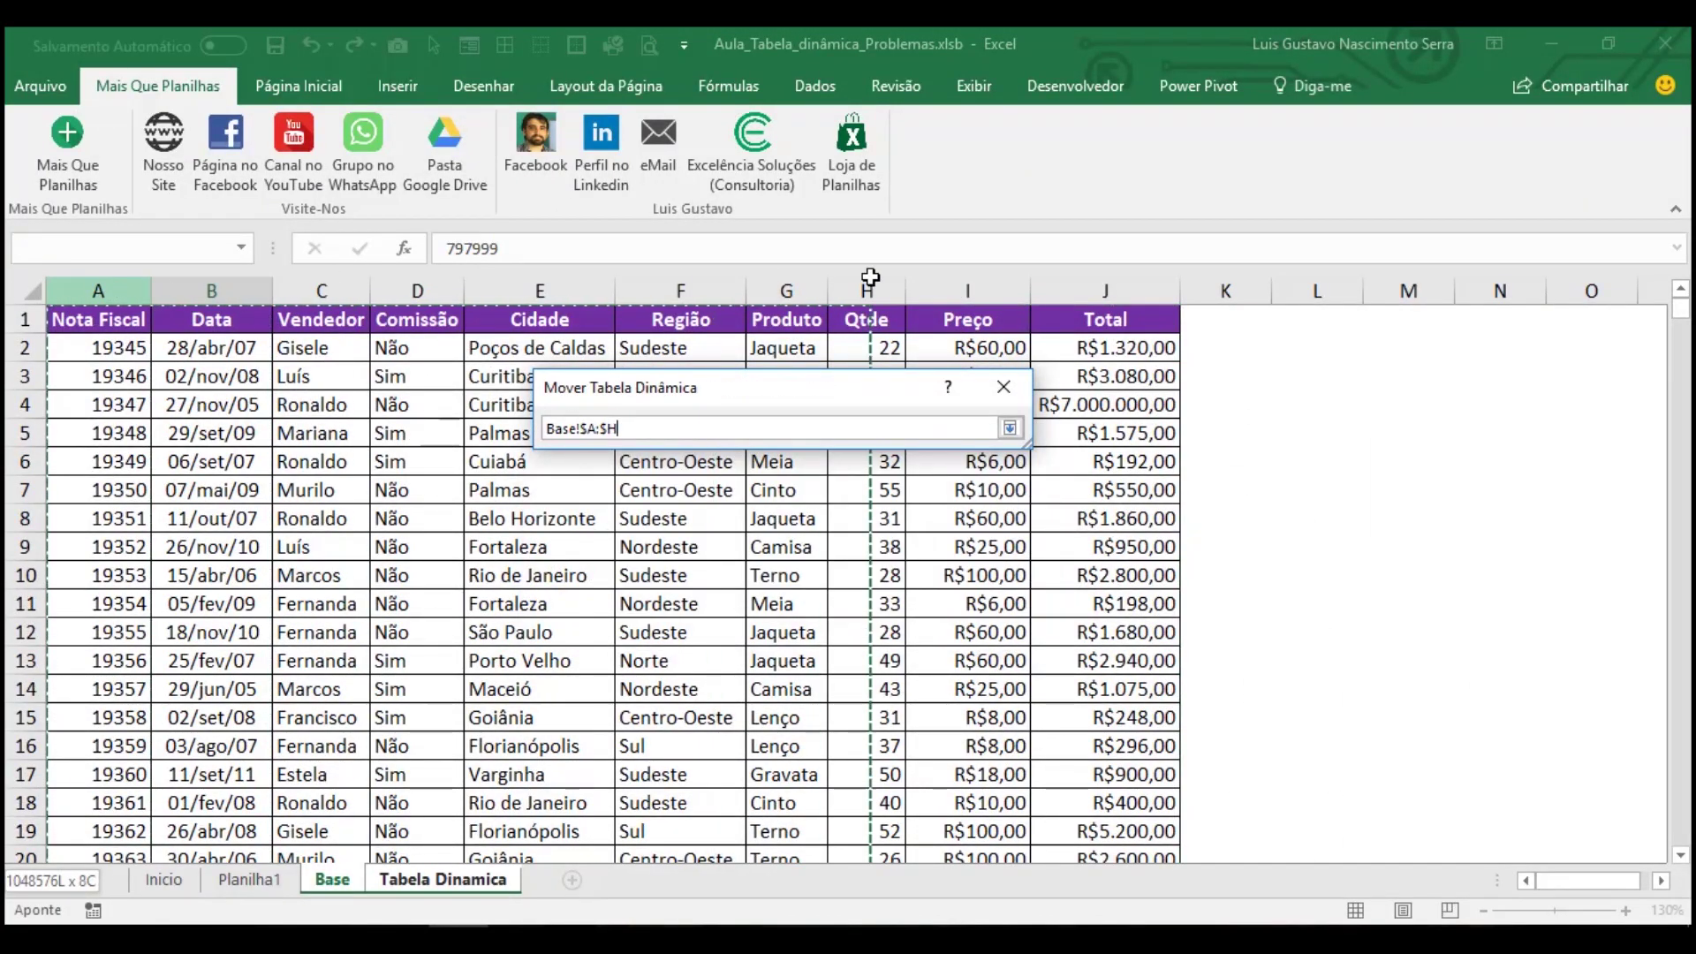
{"action": "left_click", "coordinate": [896, 609]}
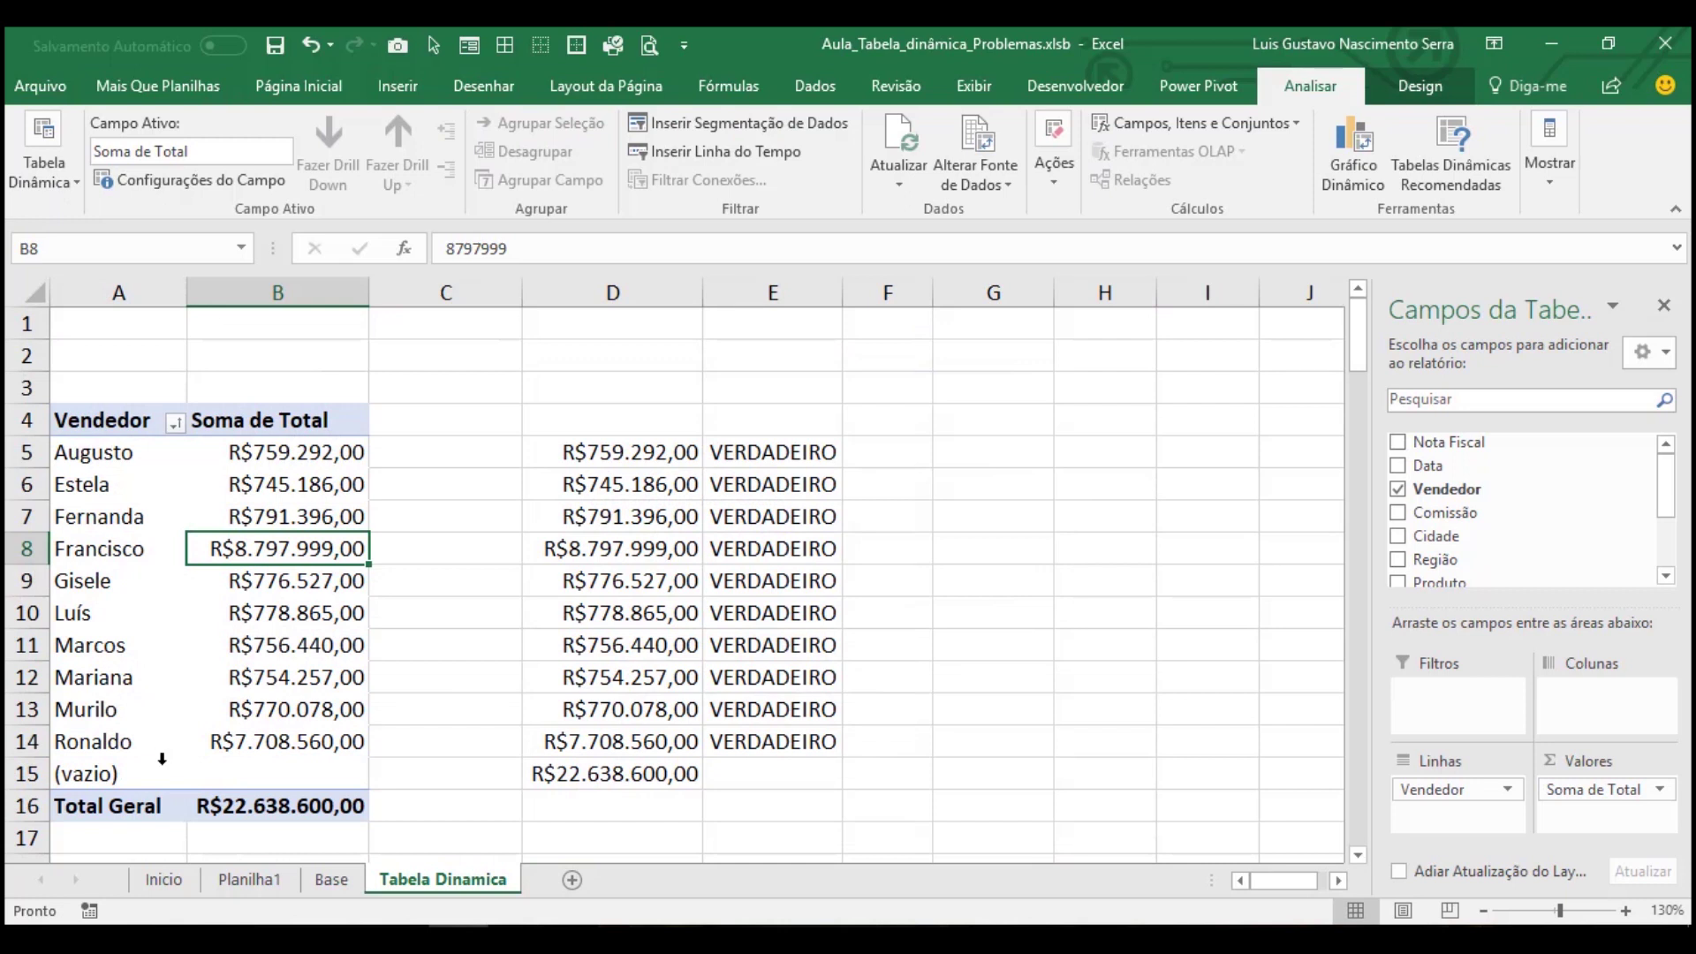
Uncheck (vazio) in the Vendedor filter to hide the blank row, then go to the Base sheet
{"action": "left_click", "coordinate": [148, 774]}
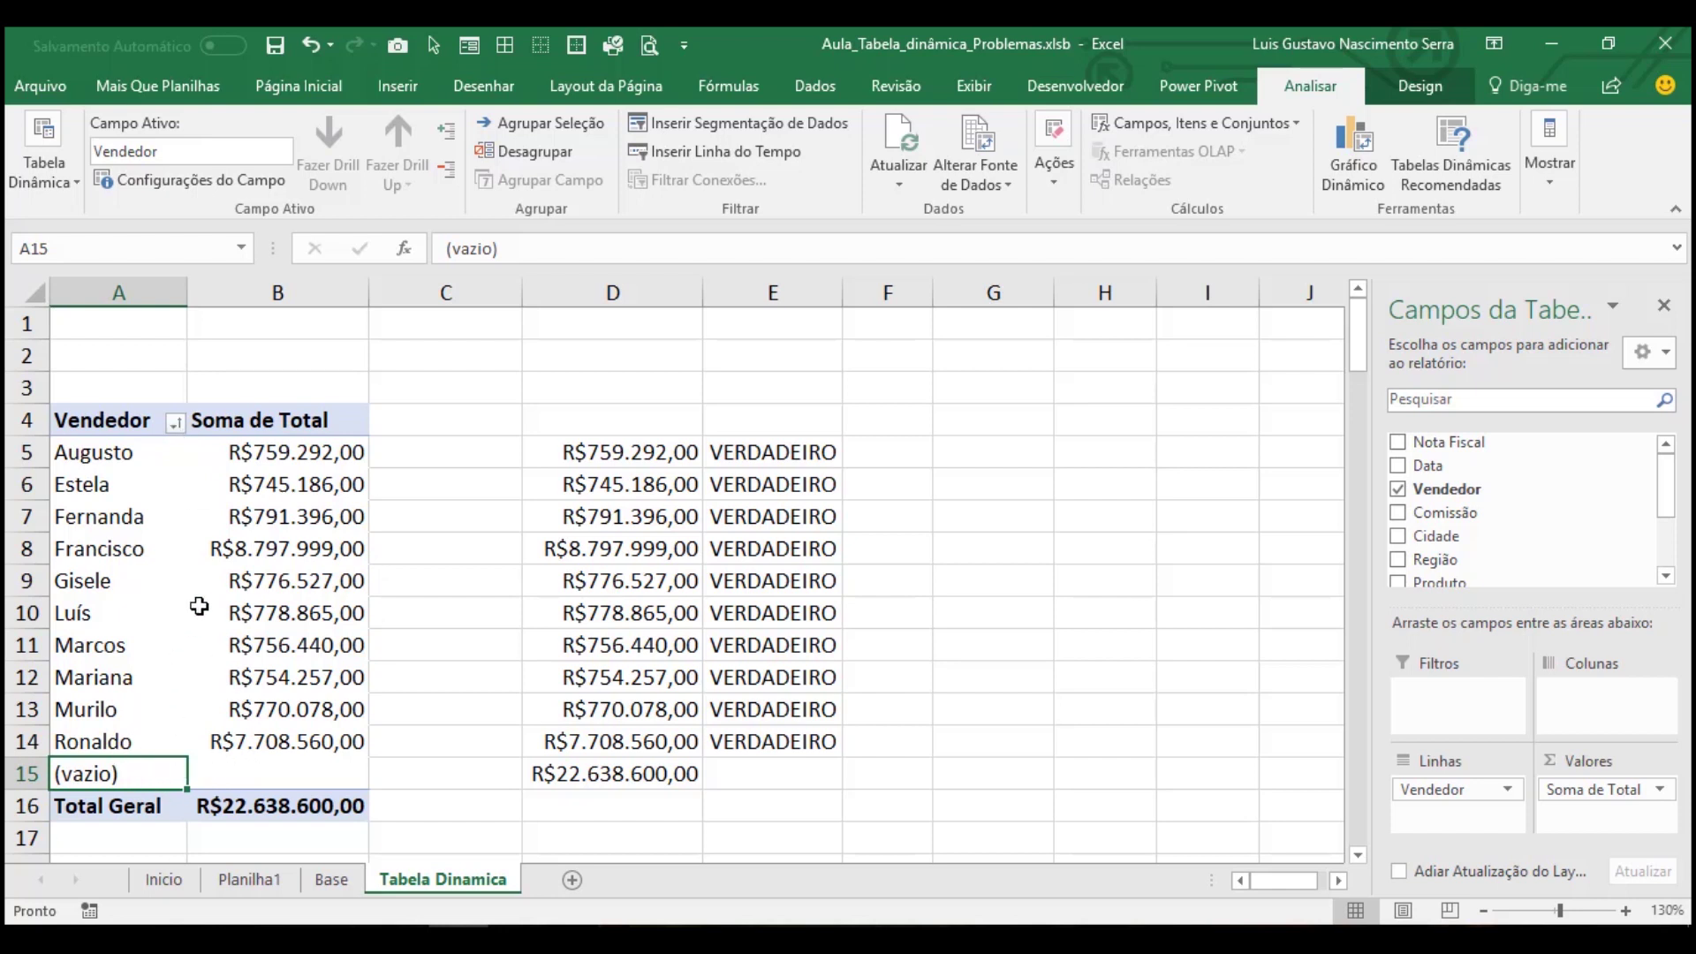
{"action": "left_click", "coordinate": [176, 424]}
{"action": "left_click_drag", "start_coordinate": [506, 707], "coordinate": [503, 733]}
{"action": "left_click", "coordinate": [286, 821]}
{"action": "left_click", "coordinate": [262, 821]}
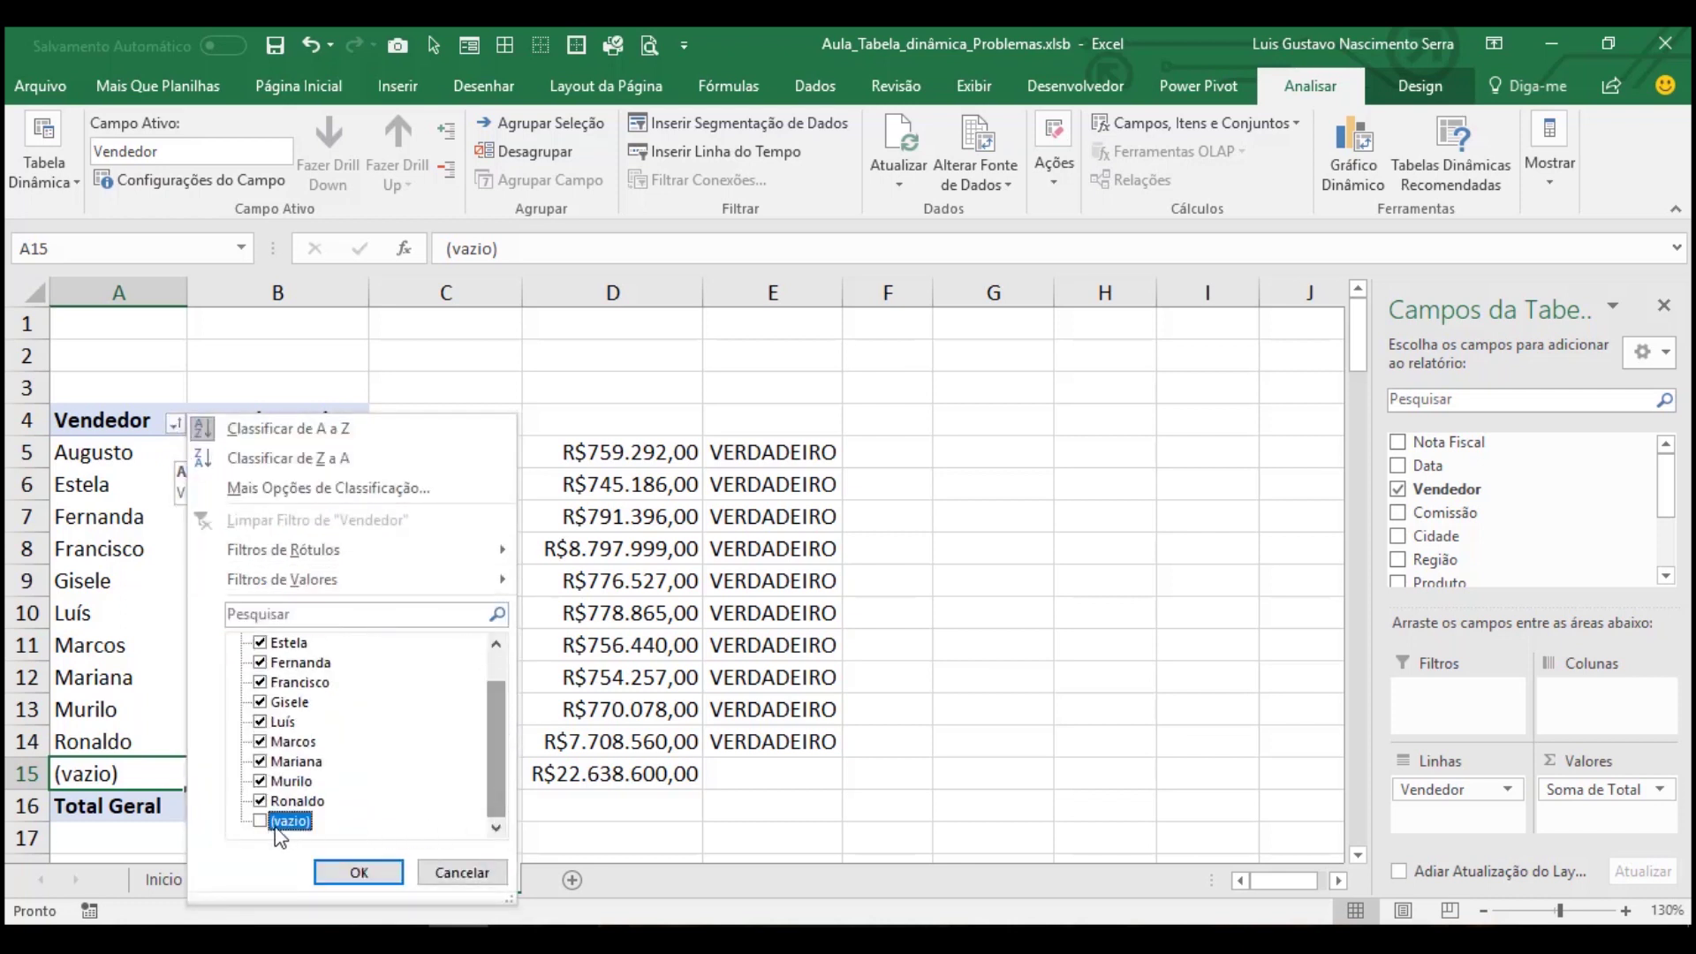
{"action": "left_click", "coordinate": [359, 872]}
{"action": "mouse_move", "coordinate": [297, 708]}
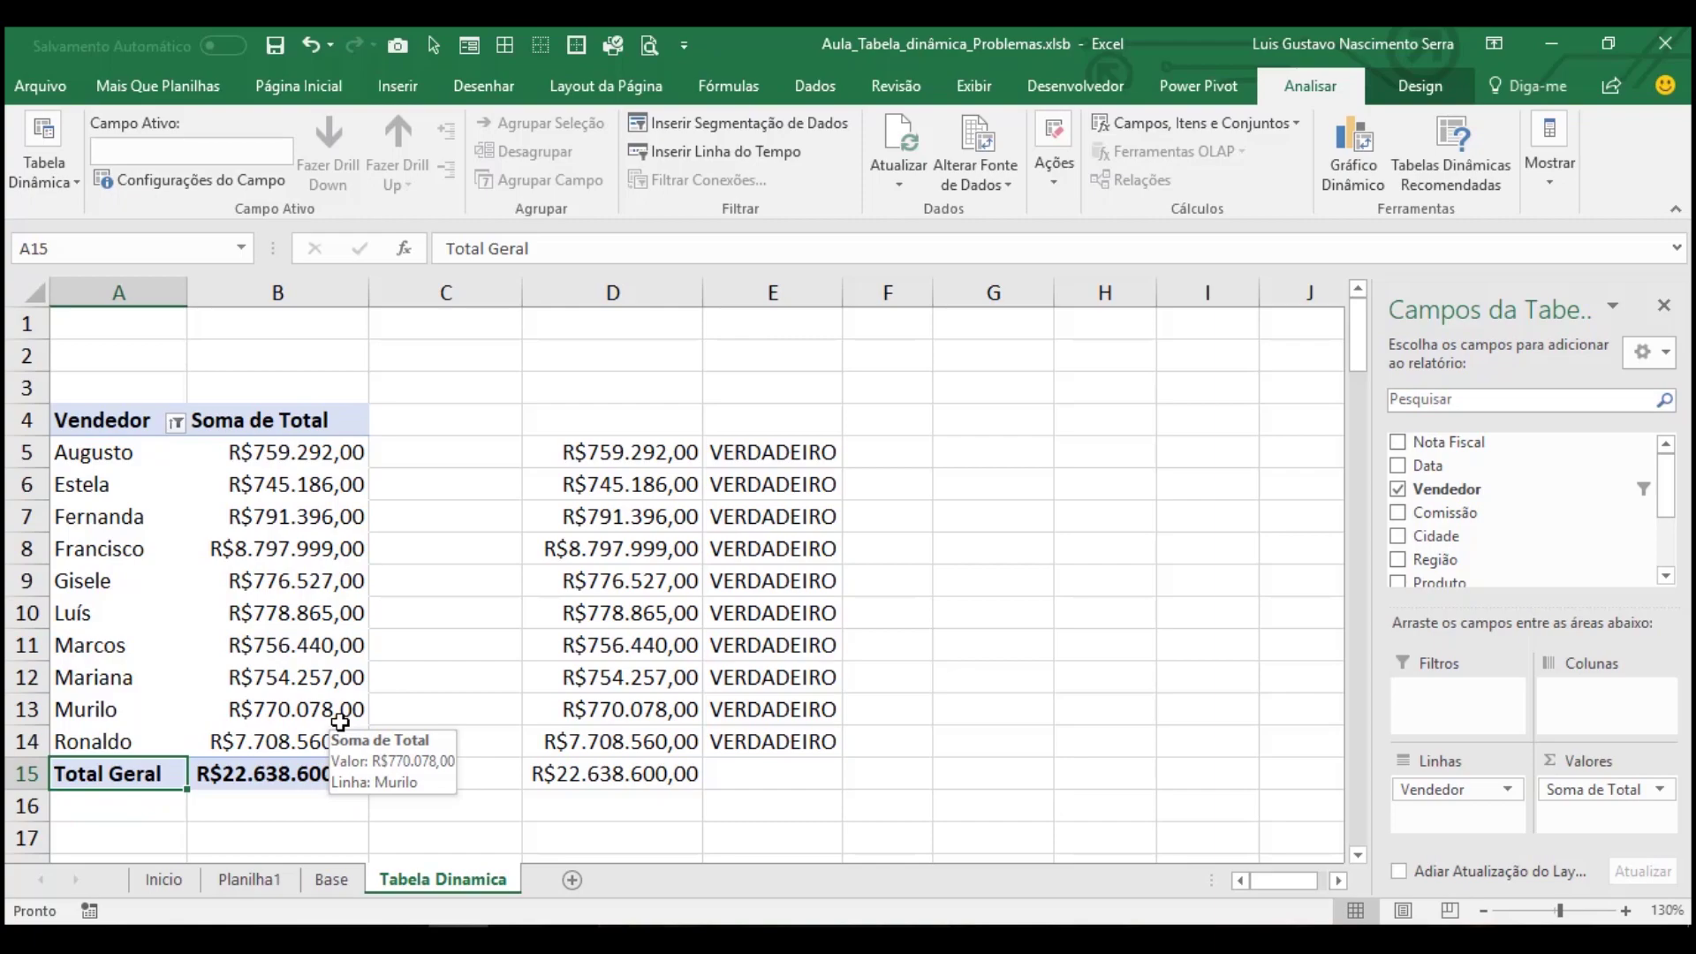
{"action": "left_click", "coordinate": [332, 880]}
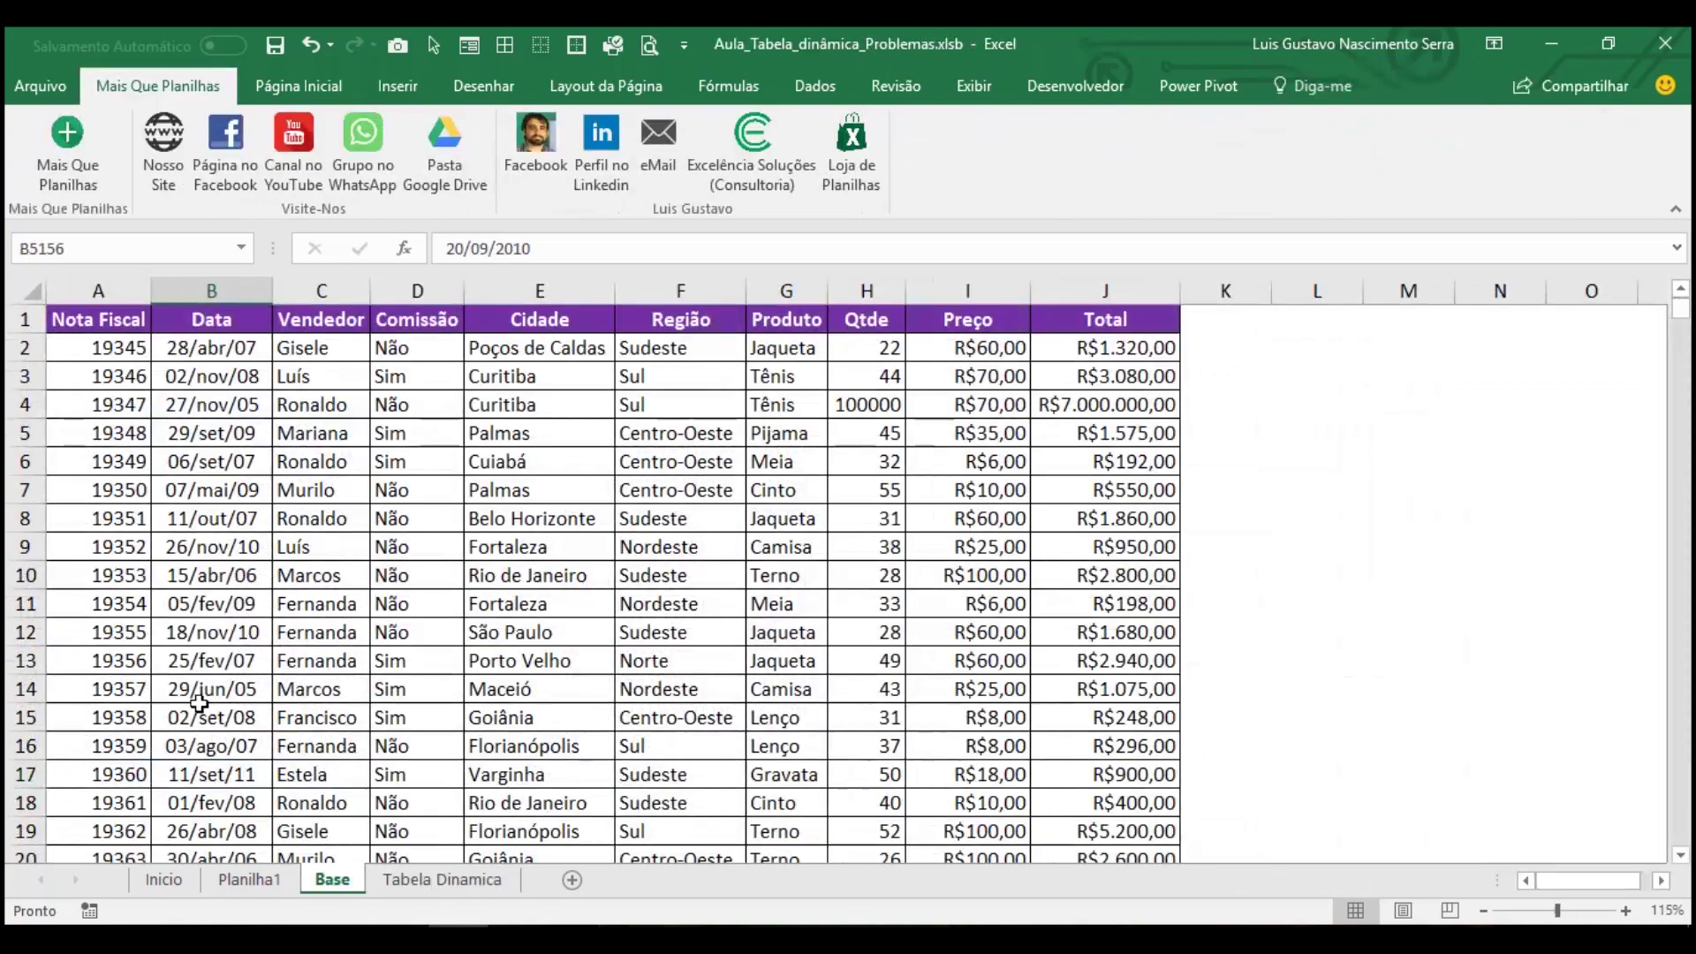
Copy the last Base data row and paste it into row 5159
{"action": "left_click", "coordinate": [117, 629]}
{"action": "key", "text": "ctrl+Down"}
{"action": "key", "text": "Down"}
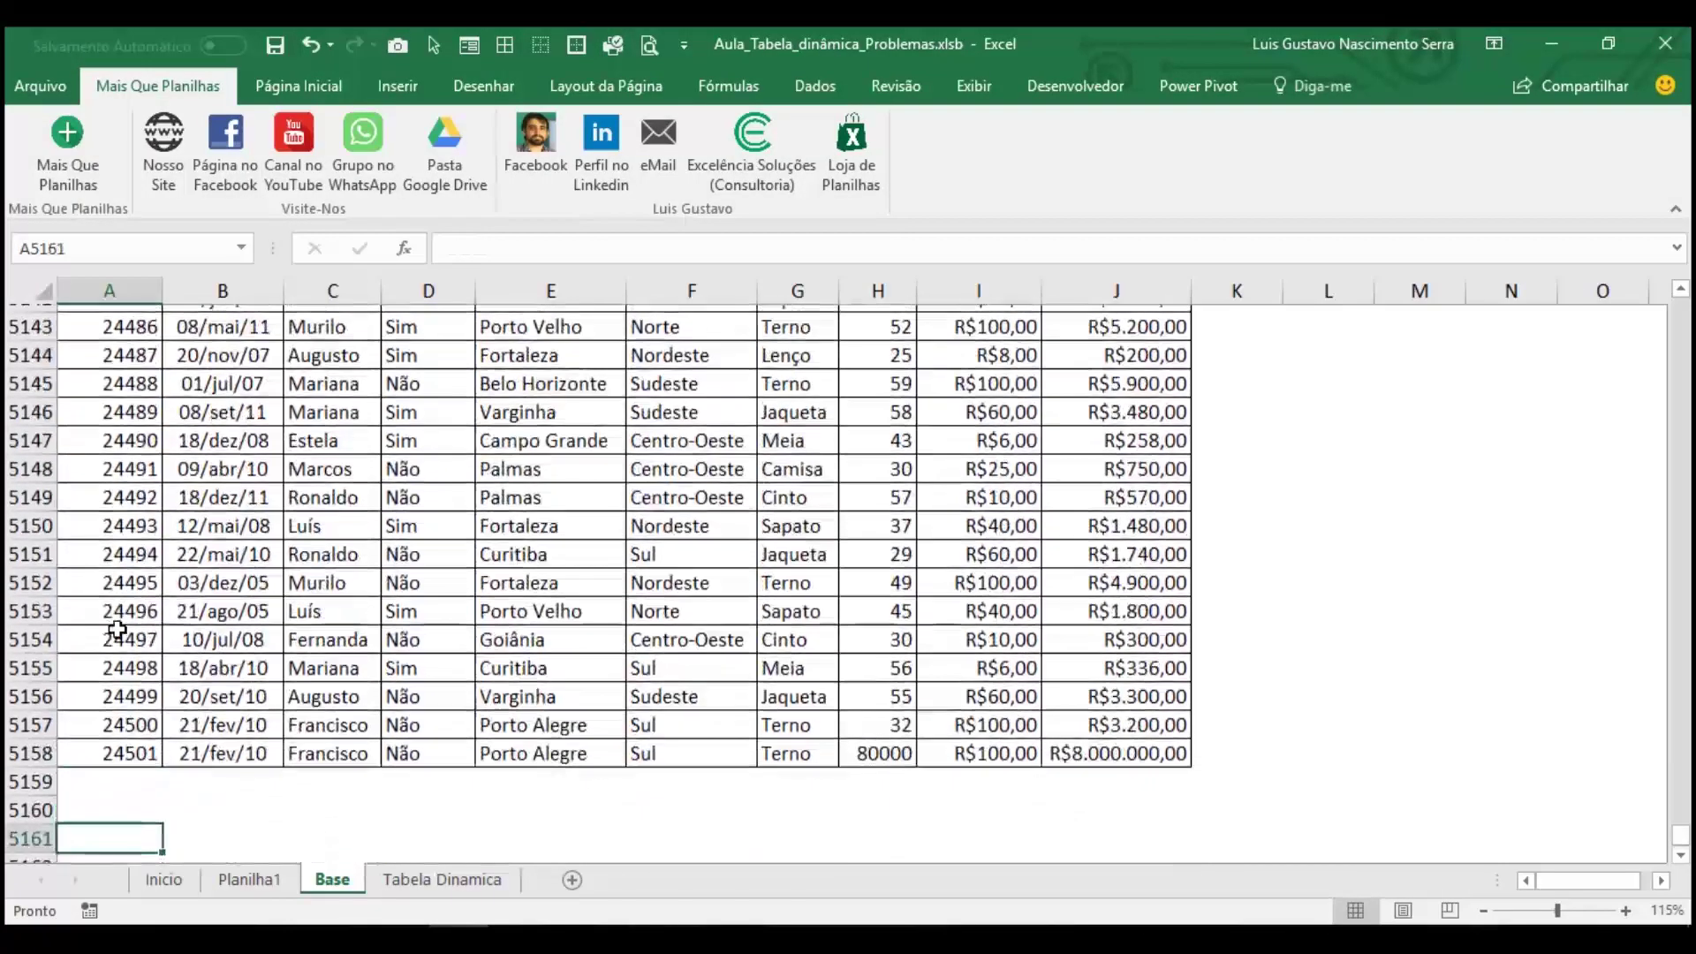
{"action": "key", "text": "Up"}
{"action": "key", "text": "ctrl+shift+Right"}
{"action": "key", "text": "ctrl+c"}
{"action": "key", "text": "Down"}
{"action": "key", "text": "ctrl+v"}
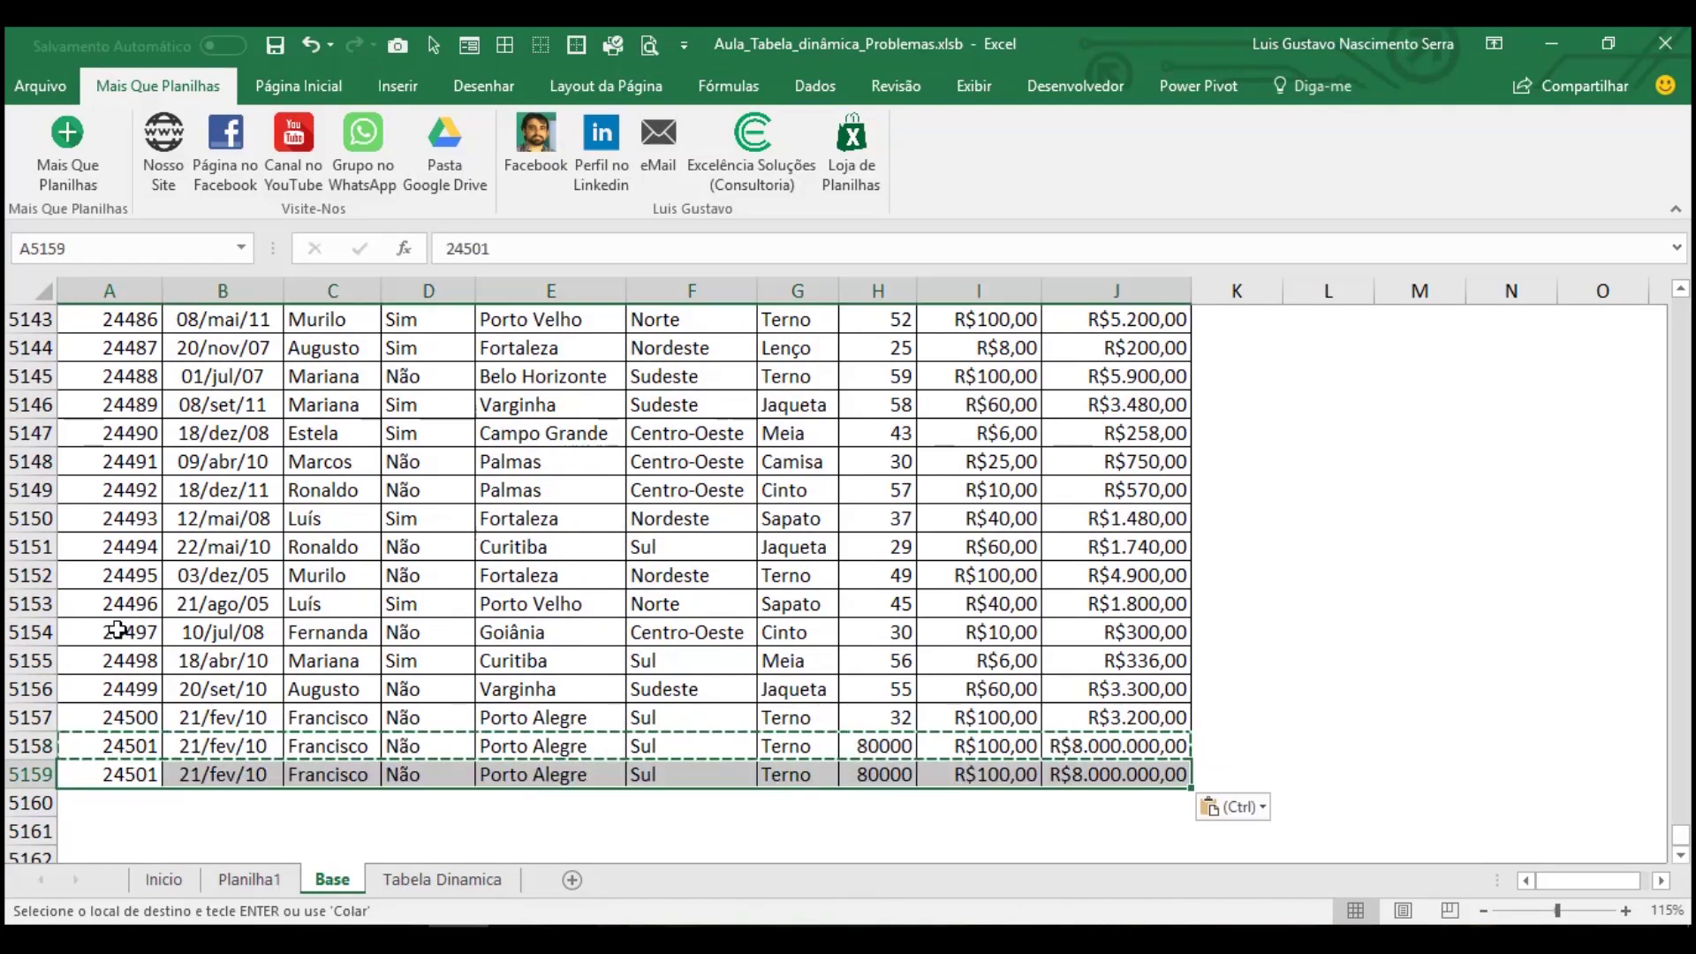
Give row 5159 a new seller name and quantity 120000, widening column J to show the total
{"action": "key", "text": "Right"}
{"action": "key", "text": "Right"}
{"action": "type", "text": "Z"}
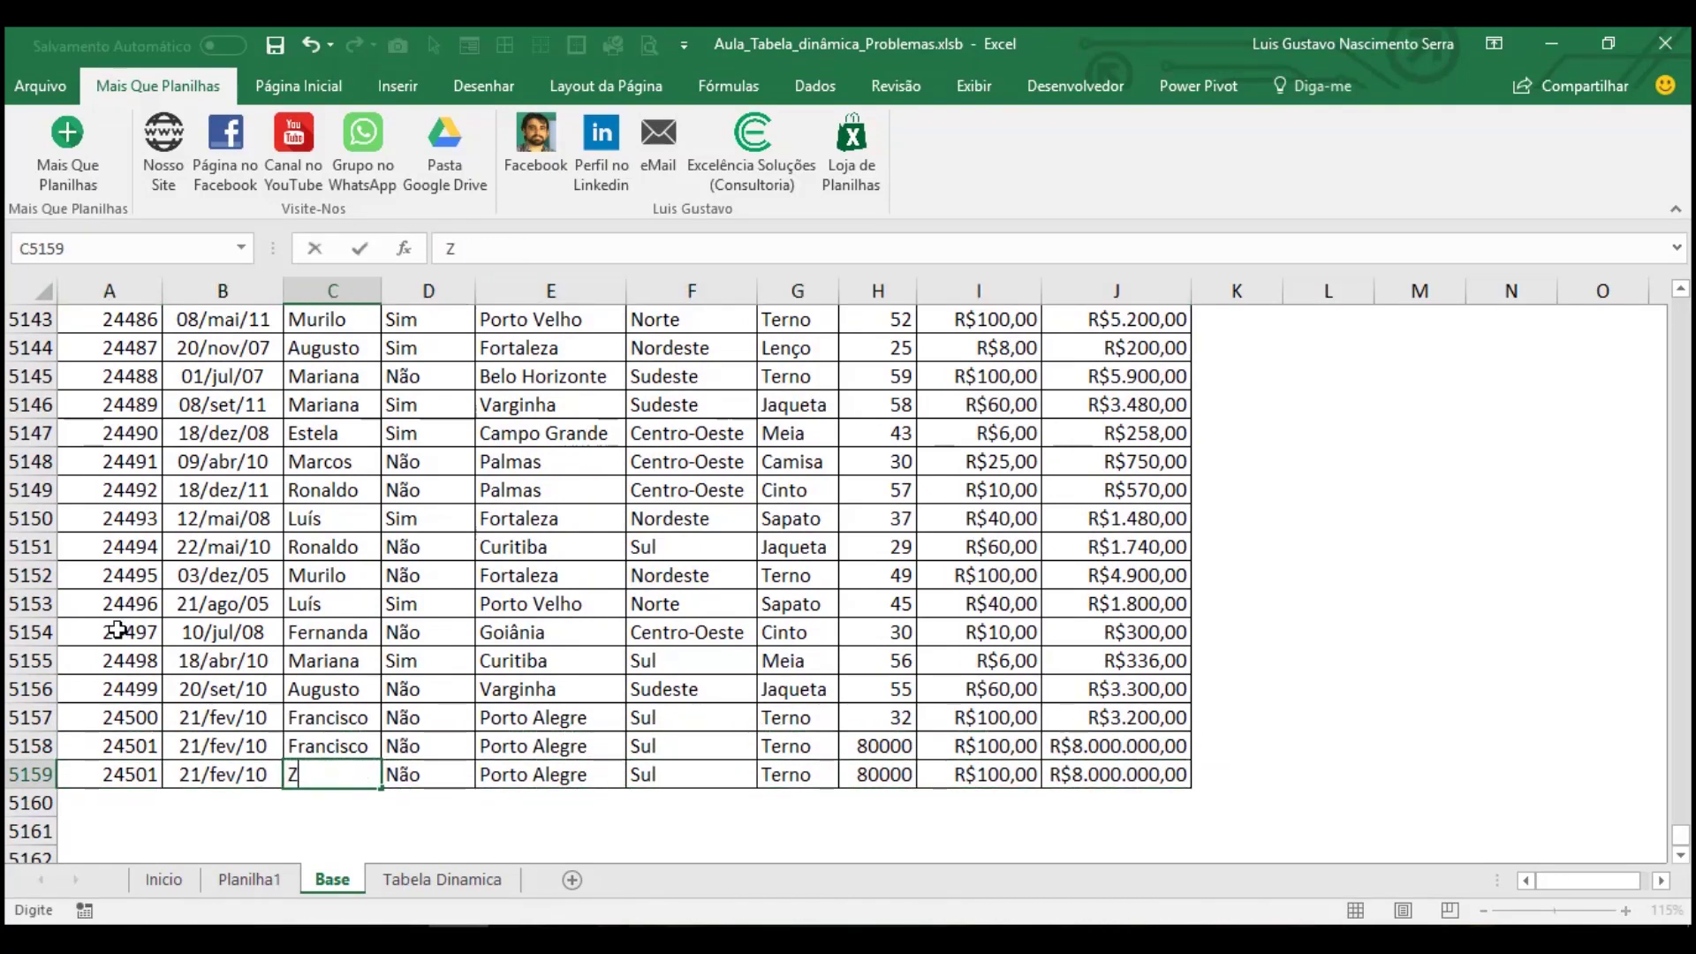
{"action": "type", "text": "é"}
{"action": "type", "text": " João"}
{"action": "key", "text": "Return"}
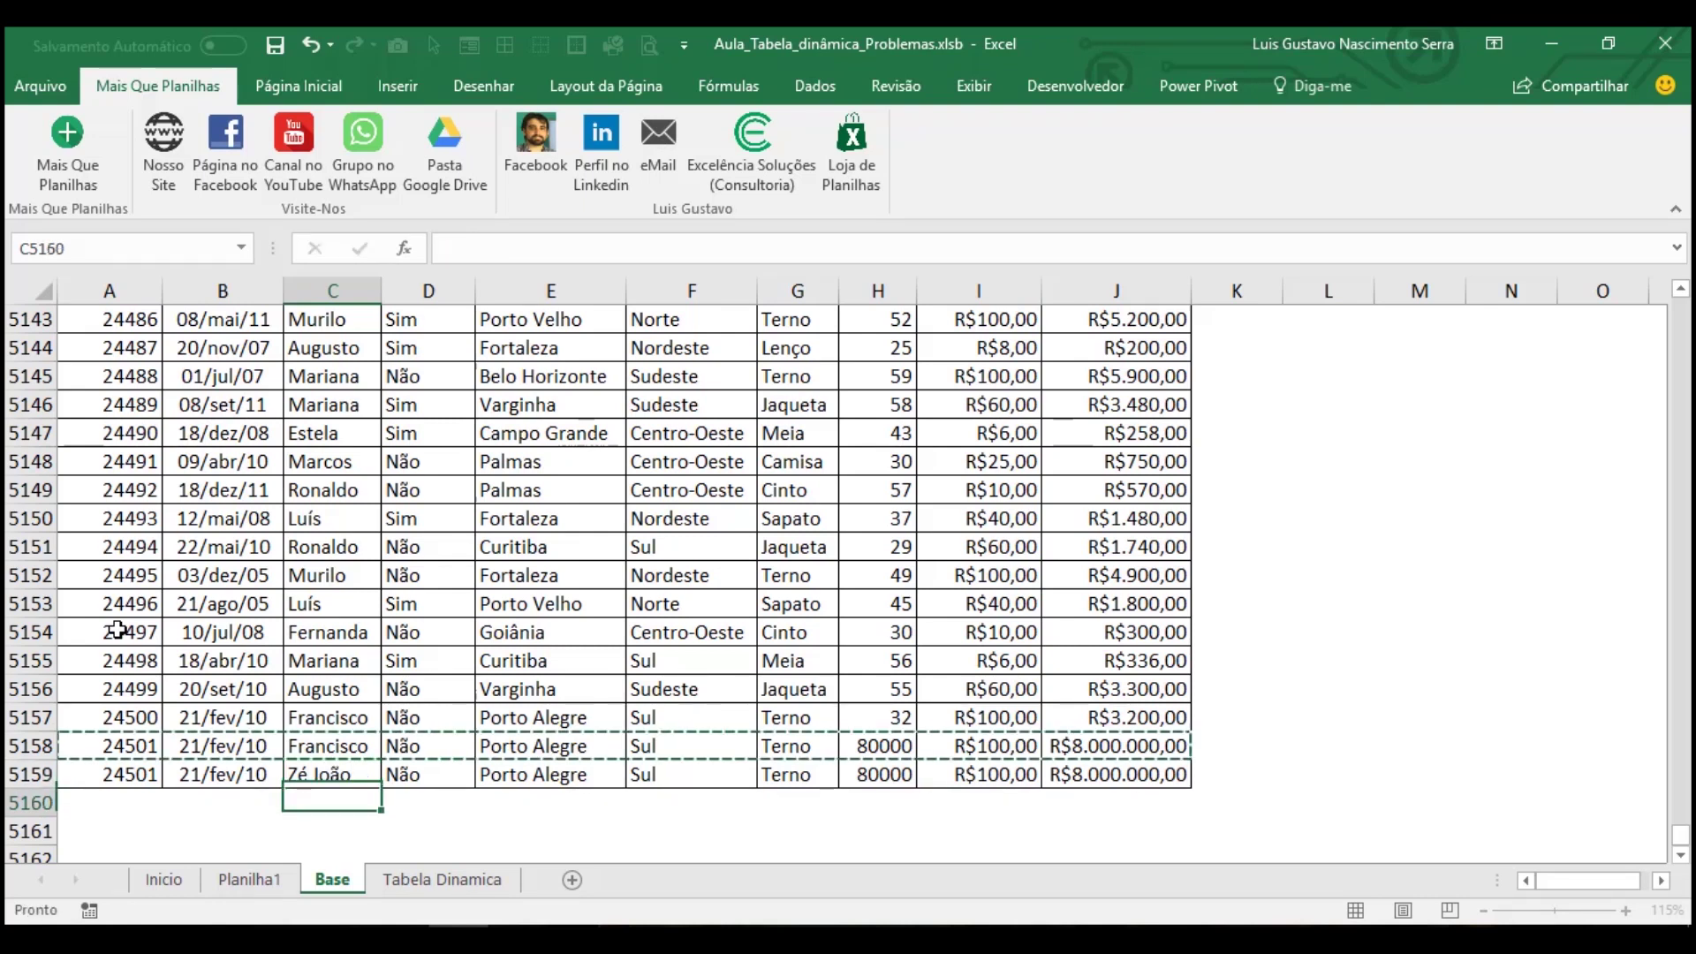
{"action": "key", "text": "Up"}
{"action": "key", "text": "Escape"}
{"action": "key", "text": "Right"}
{"action": "key", "text": "Right"}
{"action": "key", "text": "Right"}
{"action": "key", "text": "Right"}
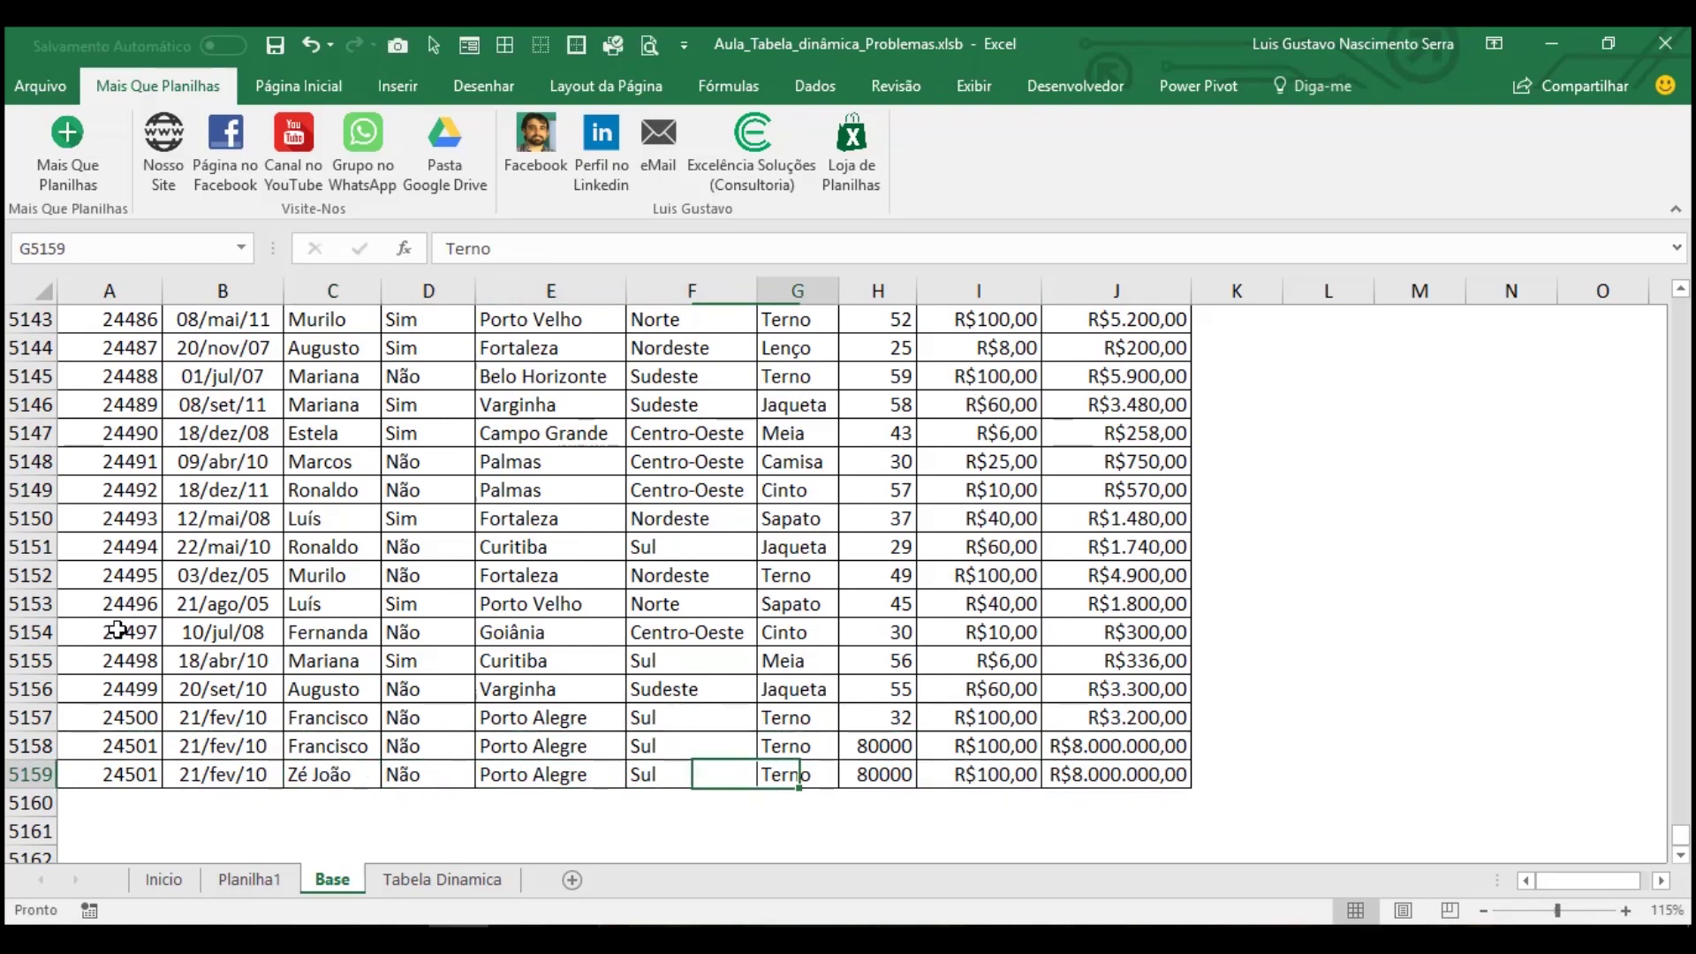
{"action": "key", "text": "Right"}
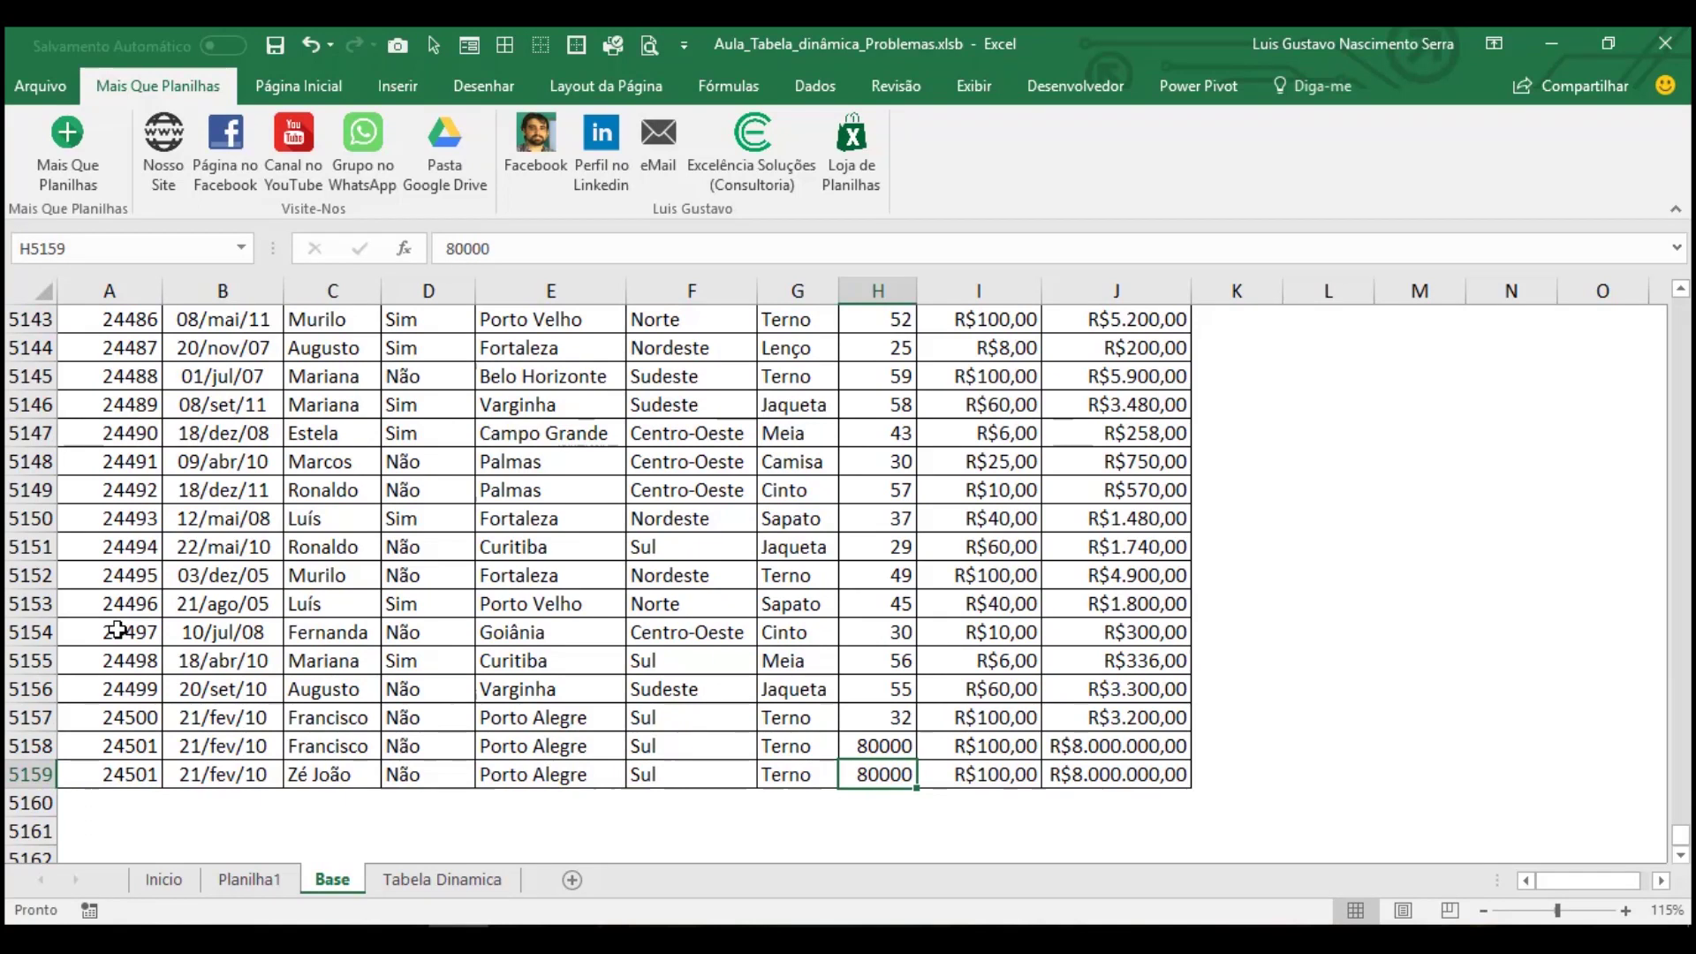
{"action": "type", "text": "12000"}
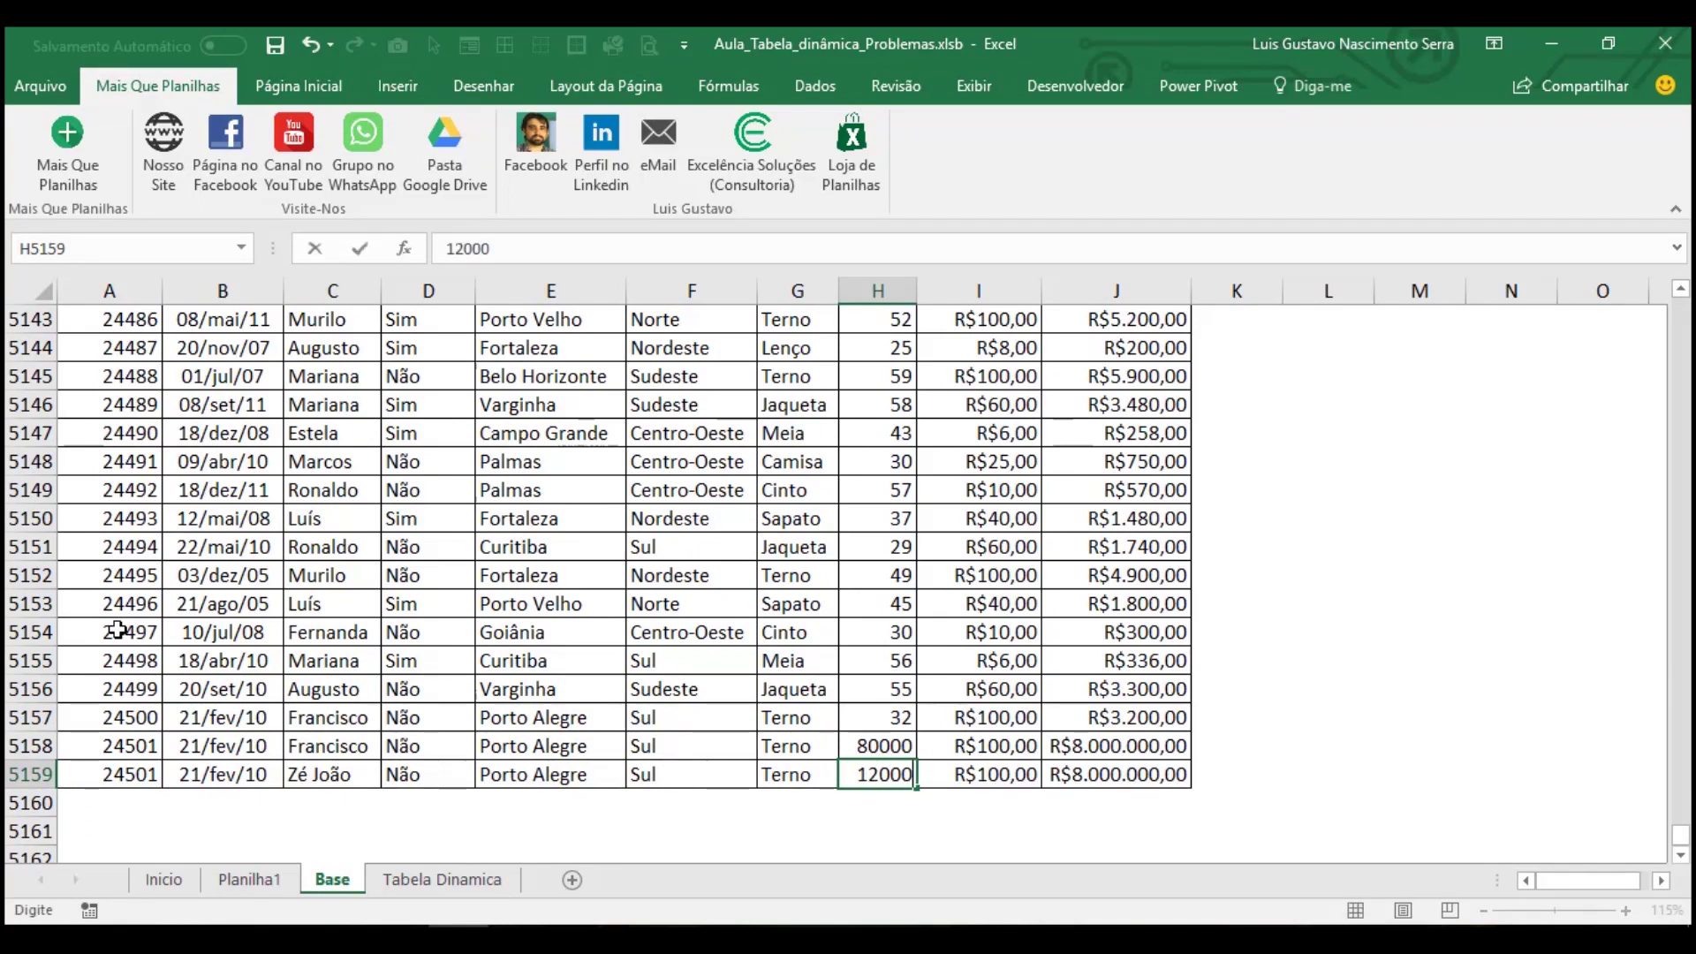
{"action": "type", "text": "0"}
{"action": "key", "text": "Return"}
{"action": "left_click_drag", "start_coordinate": [1191, 291], "coordinate": [1202, 291]}
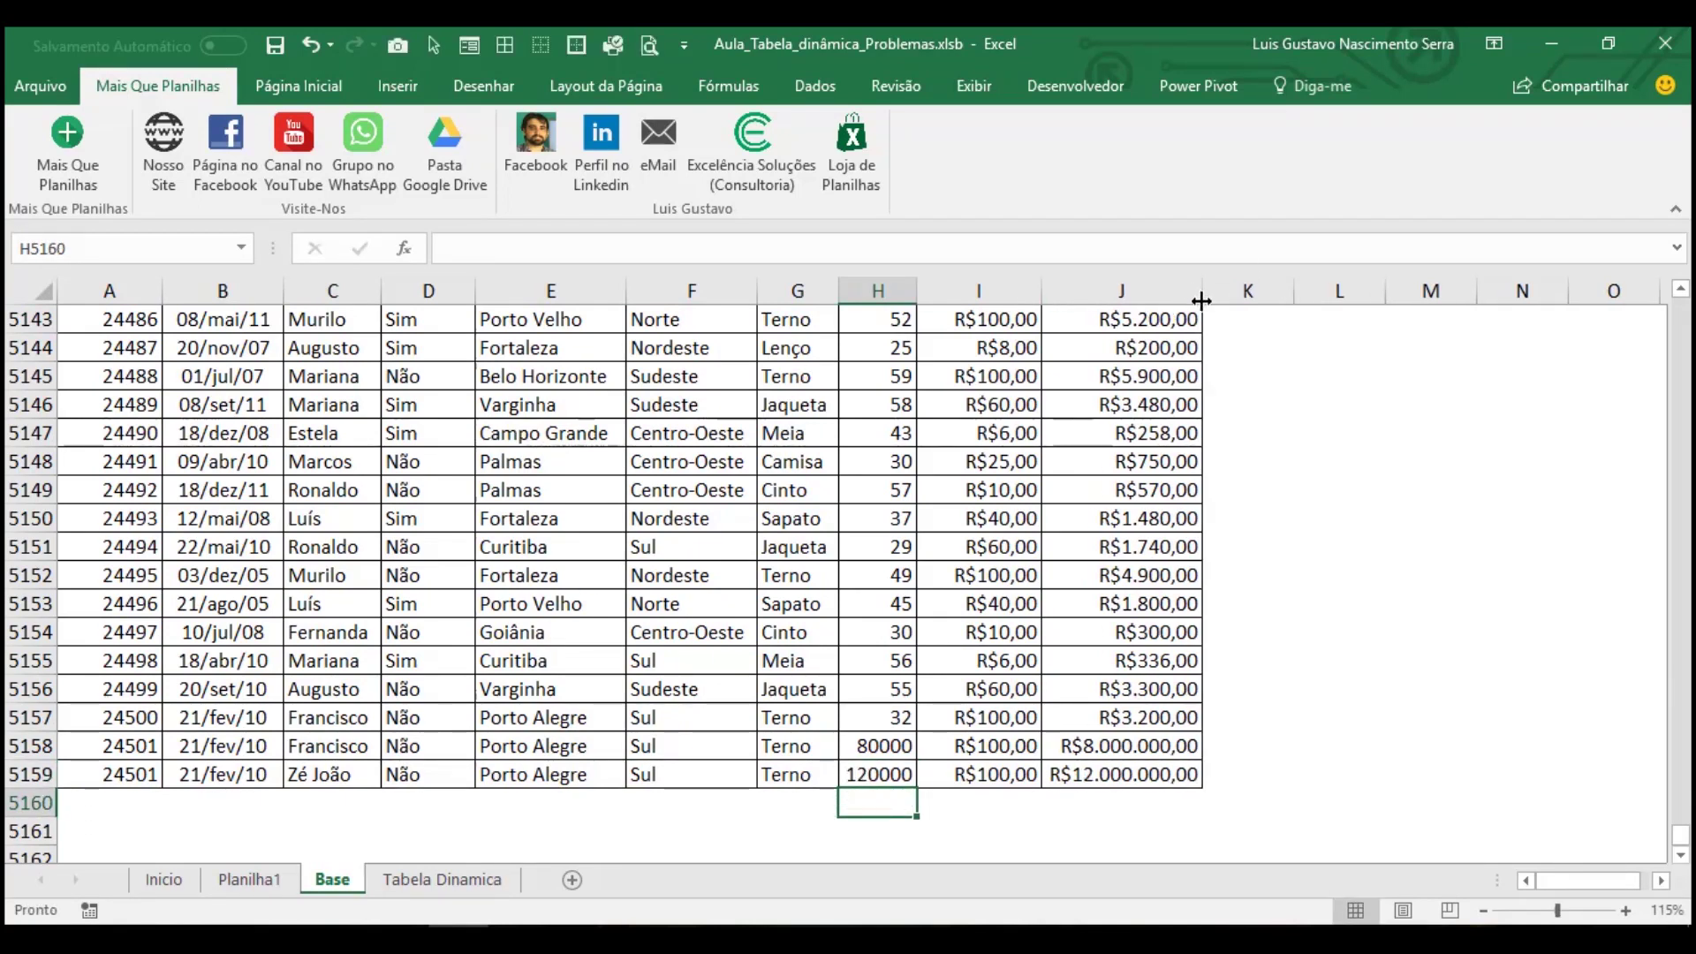
{"action": "left_click", "coordinate": [473, 879]}
Refresh the pivot table to pick up the new Base row
{"action": "left_click", "coordinate": [264, 584]}
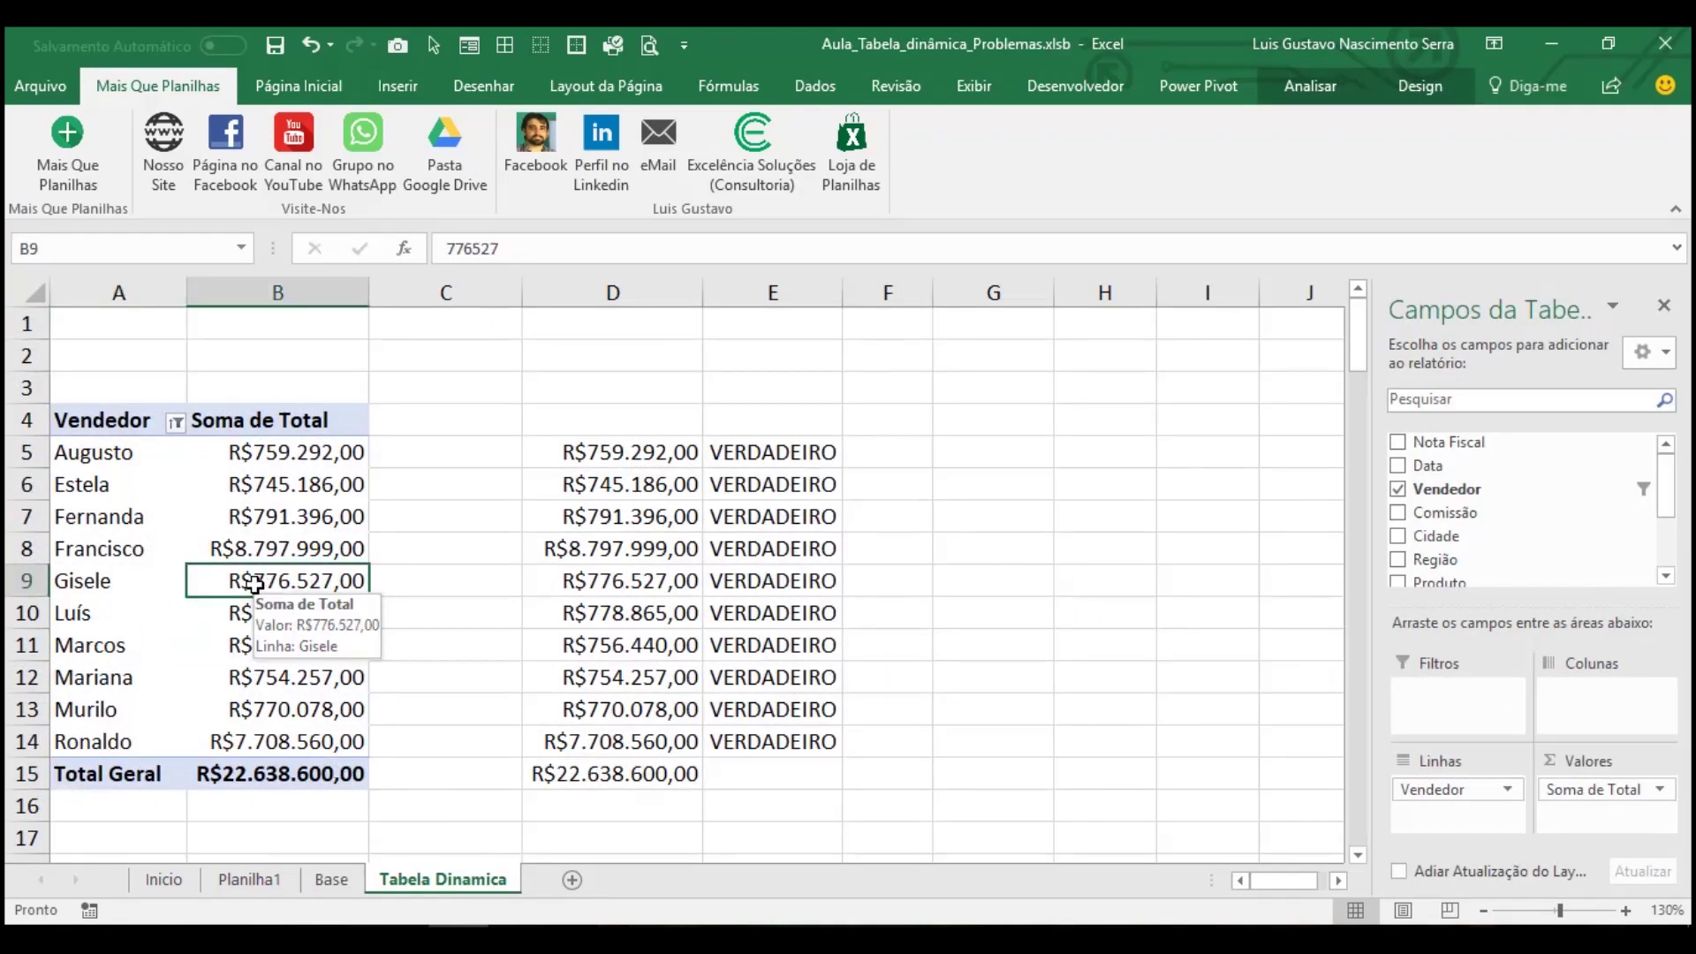
{"action": "right_click", "coordinate": [261, 586]}
{"action": "left_click", "coordinate": [340, 320]}
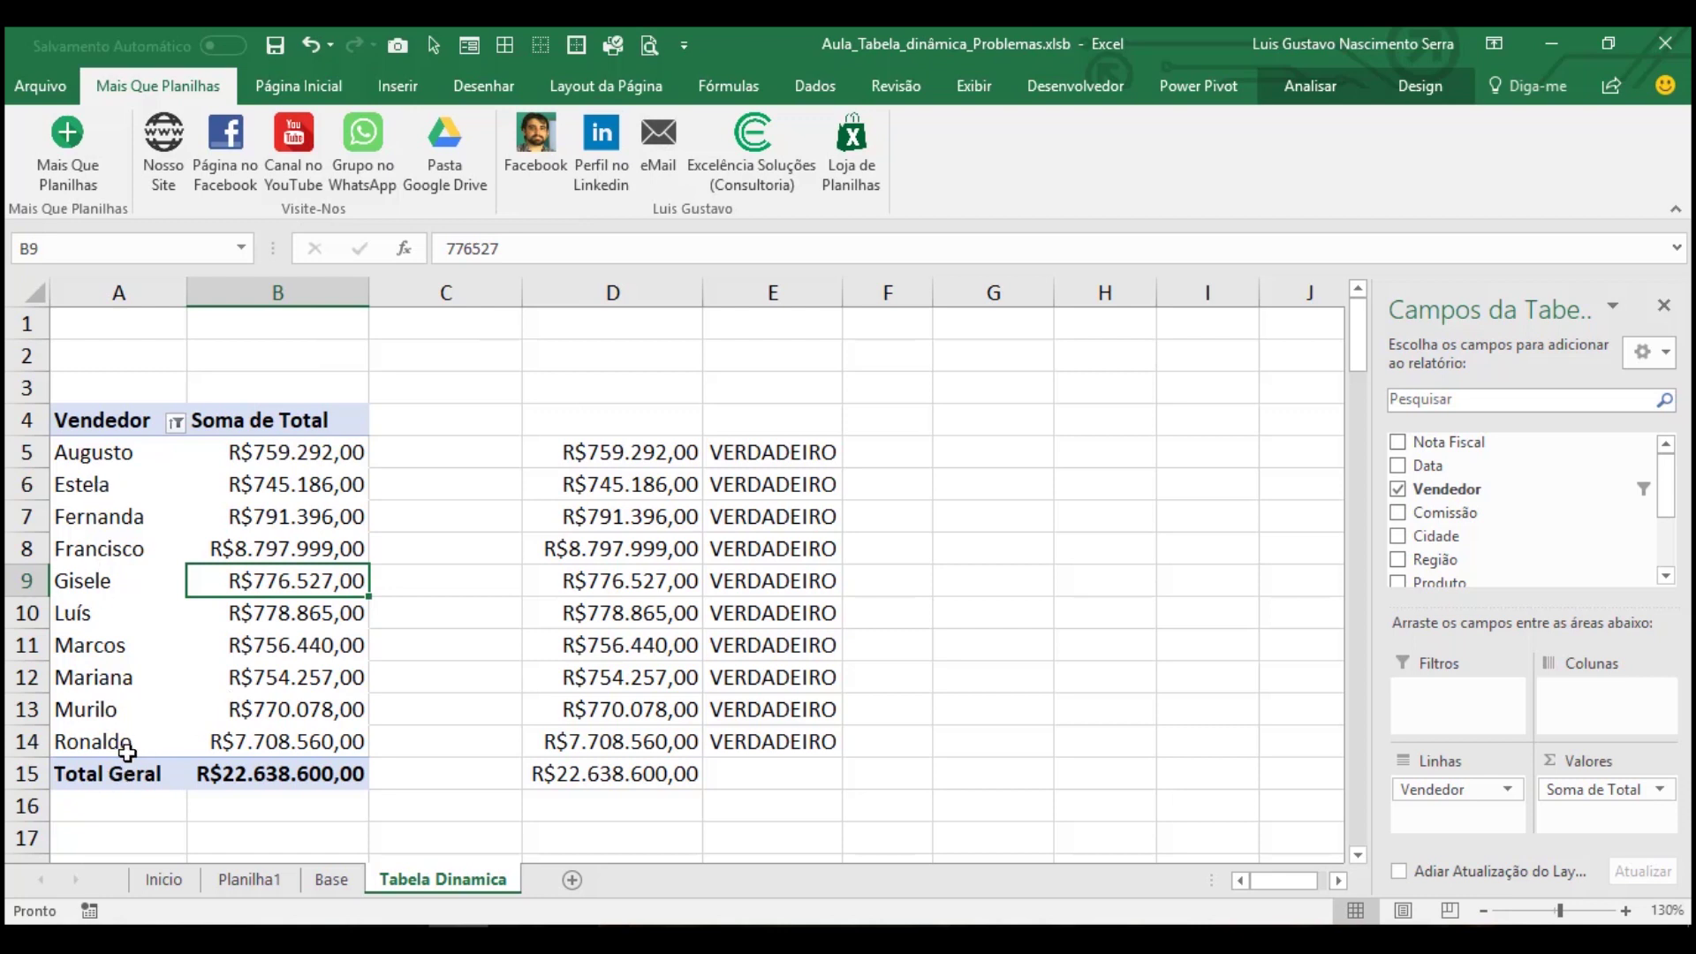
Inspect the enlarged Vendedor filter list to confirm the new seller stays unchecked
{"action": "left_click", "coordinate": [176, 423]}
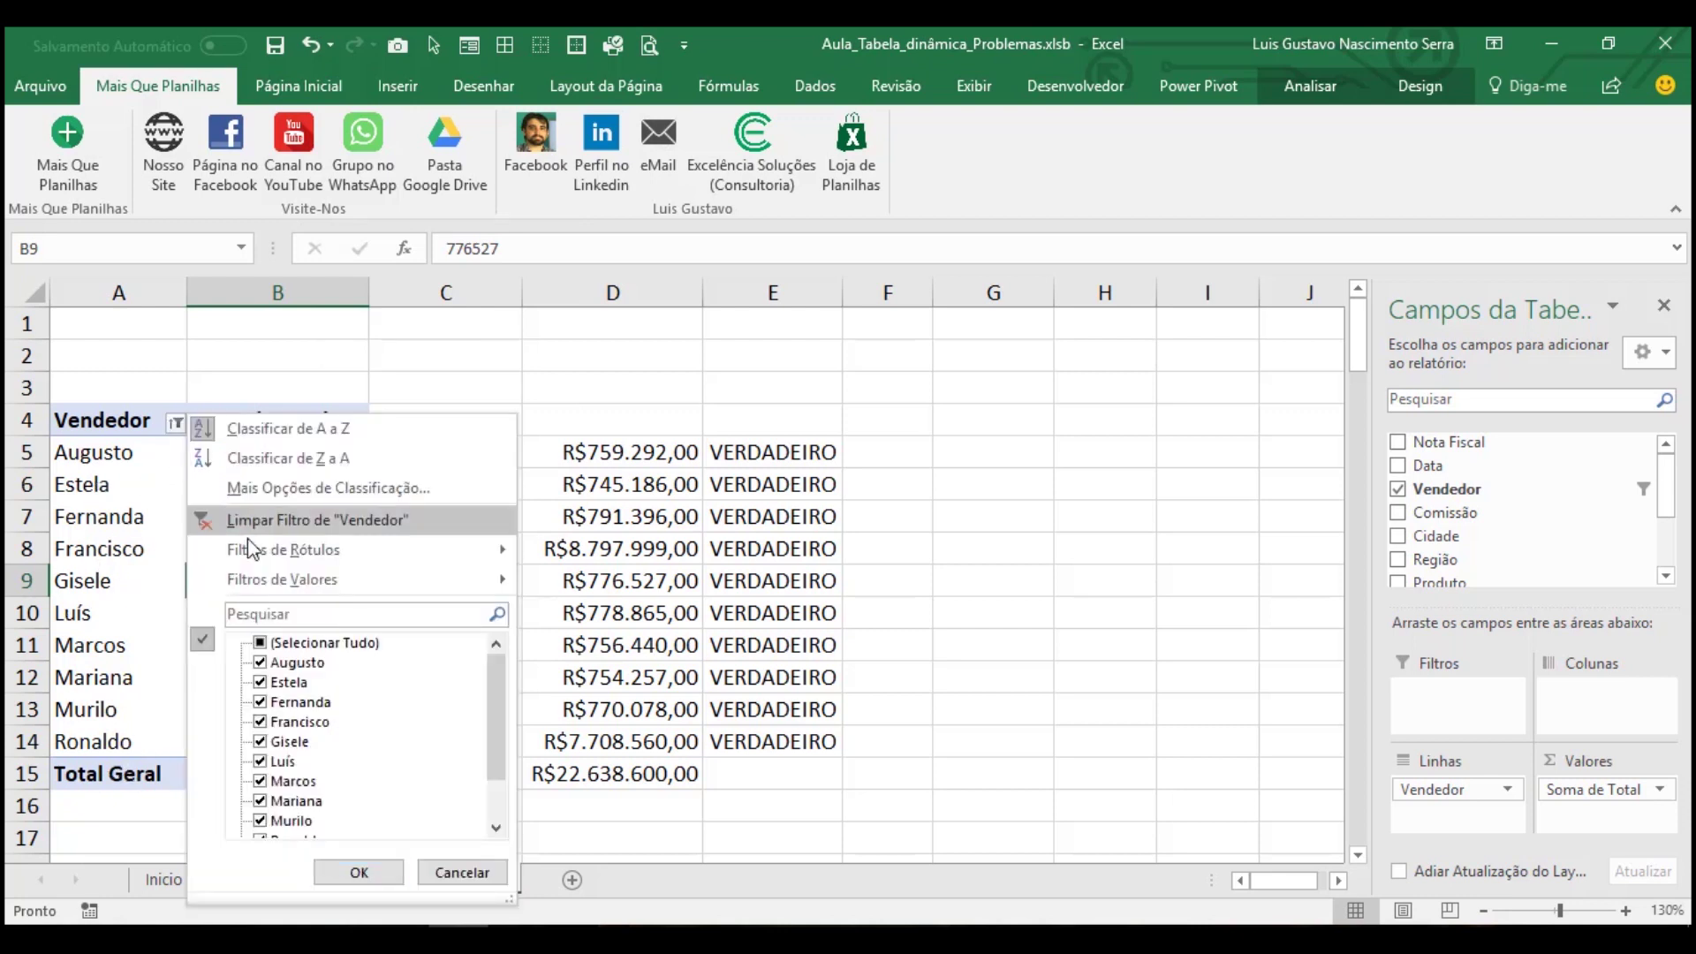
{"action": "left_click_drag", "start_coordinate": [492, 675], "coordinate": [502, 723]}
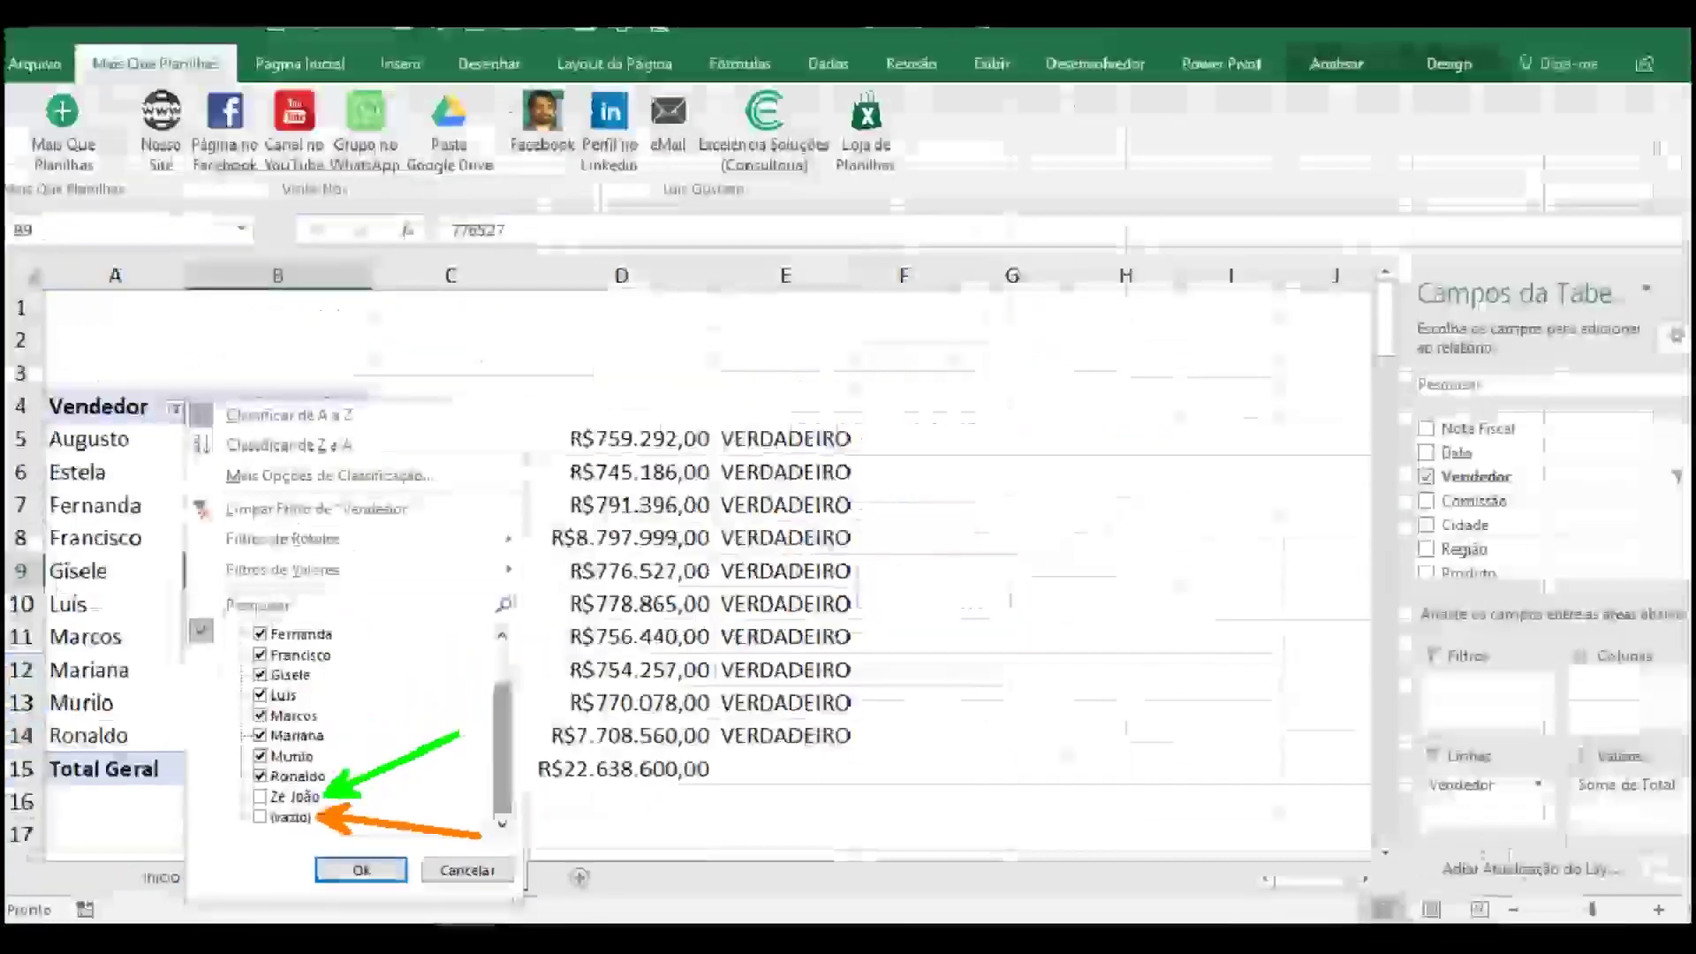
{"action": "key", "text": "Escape"}
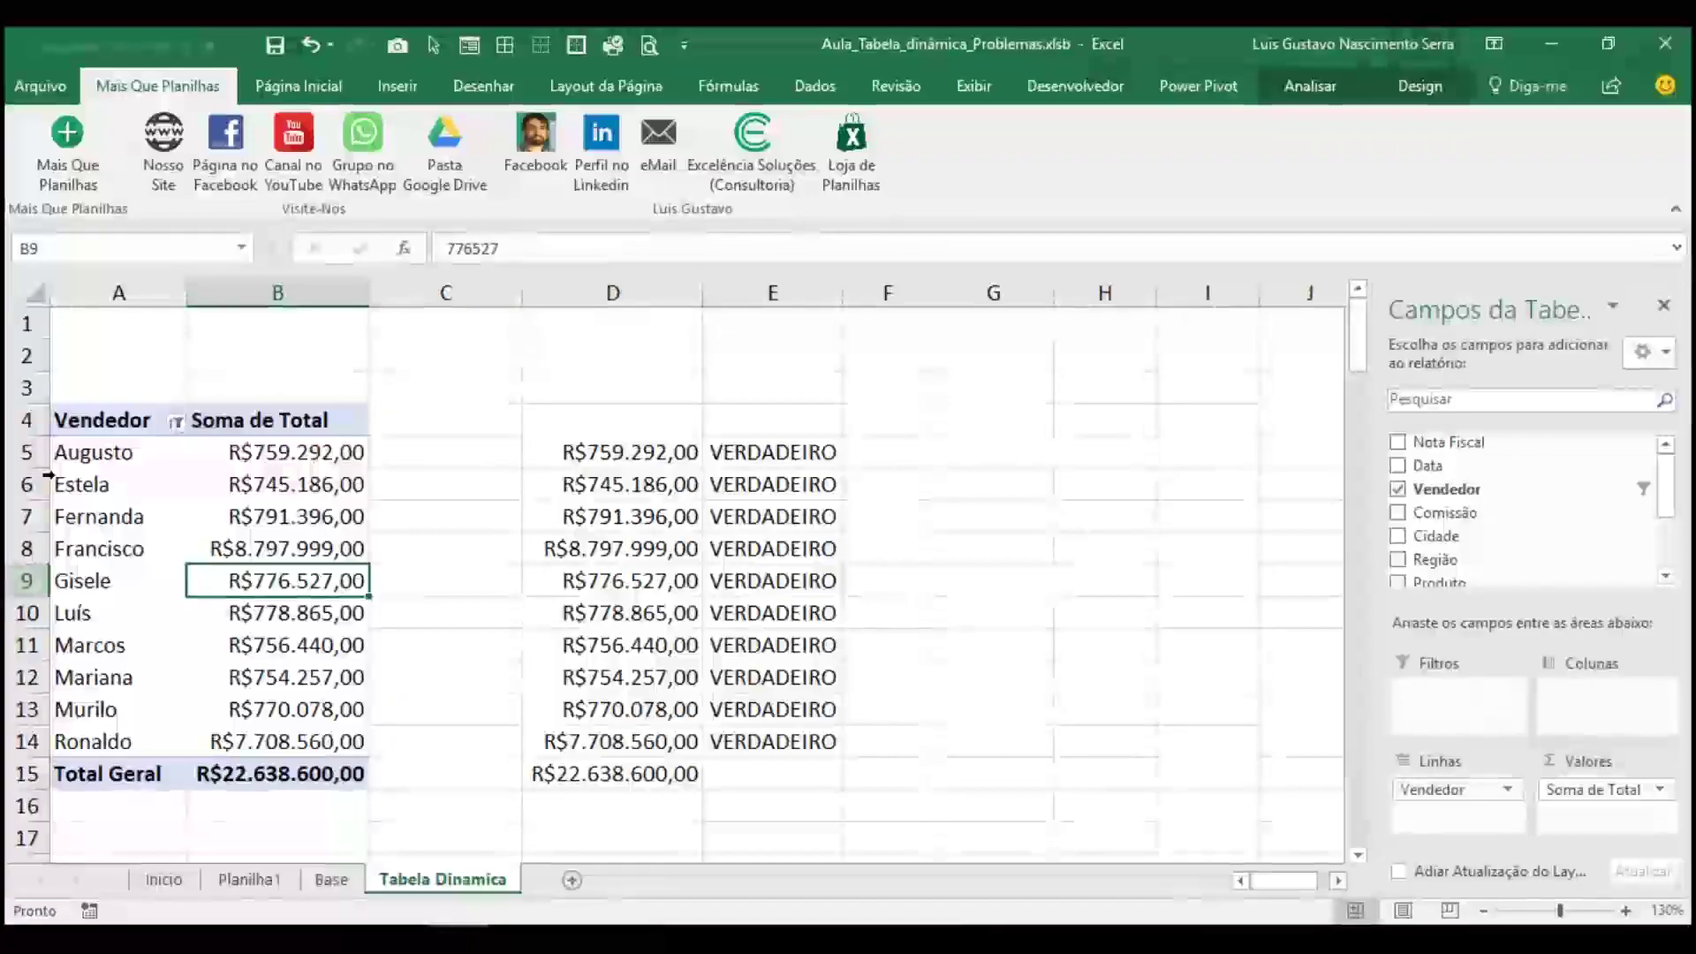
{"action": "left_click", "coordinate": [175, 423]}
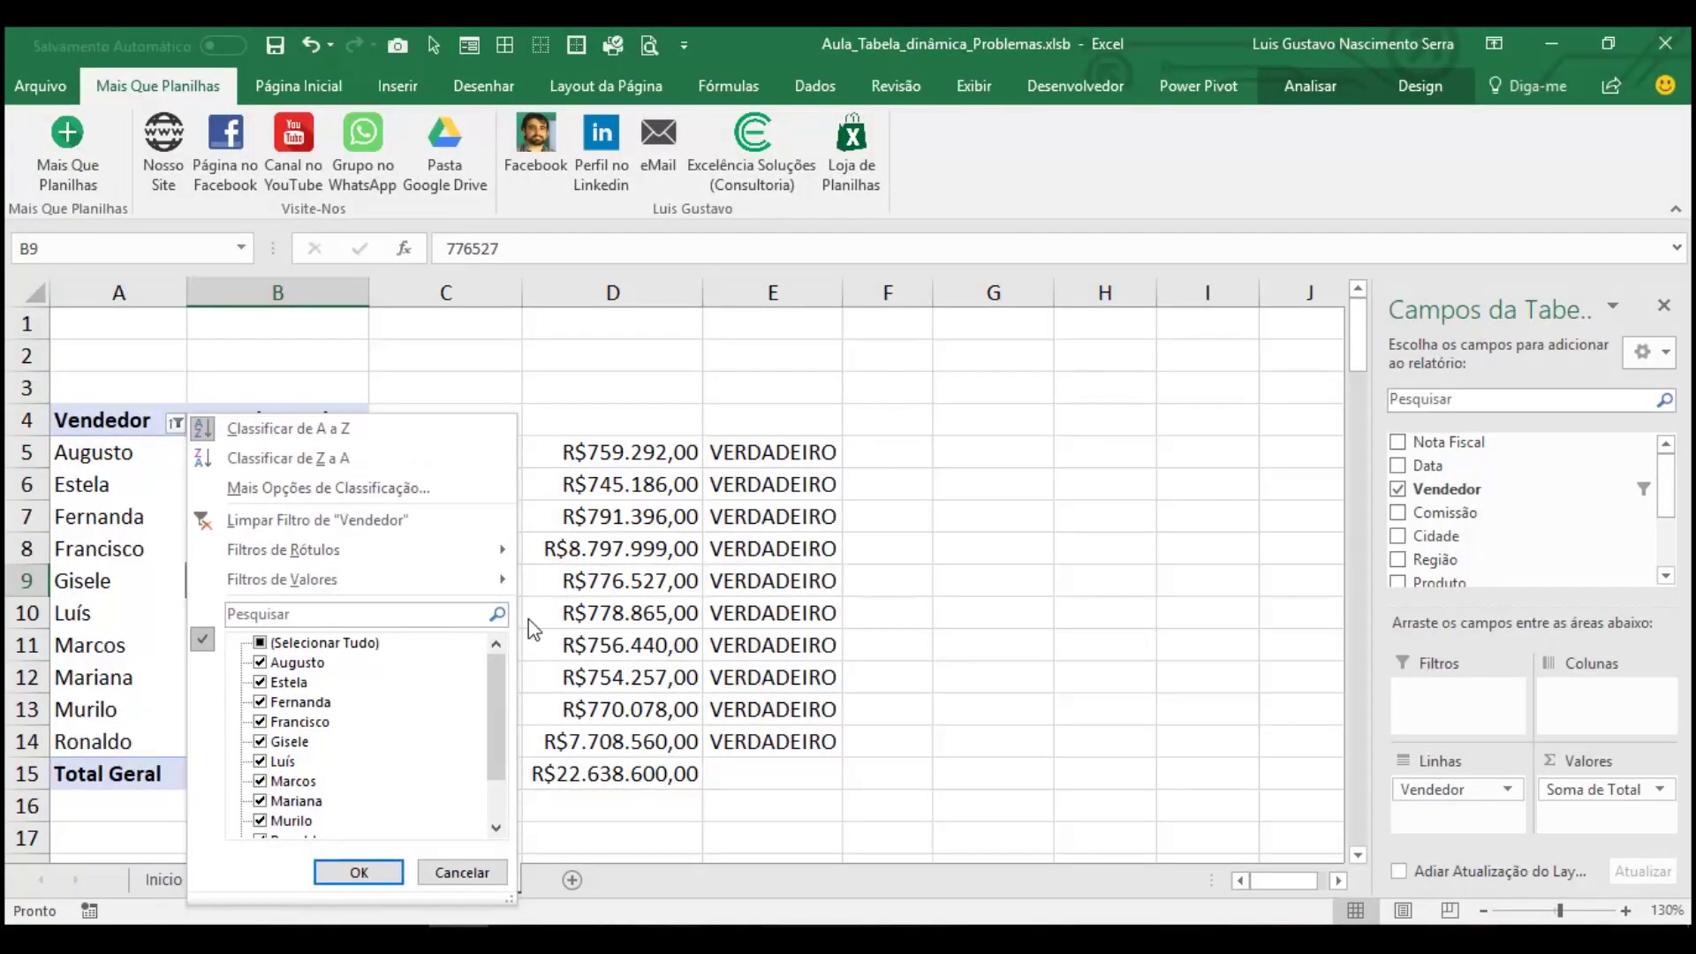
{"action": "left_click_drag", "start_coordinate": [510, 898], "coordinate": [546, 938]}
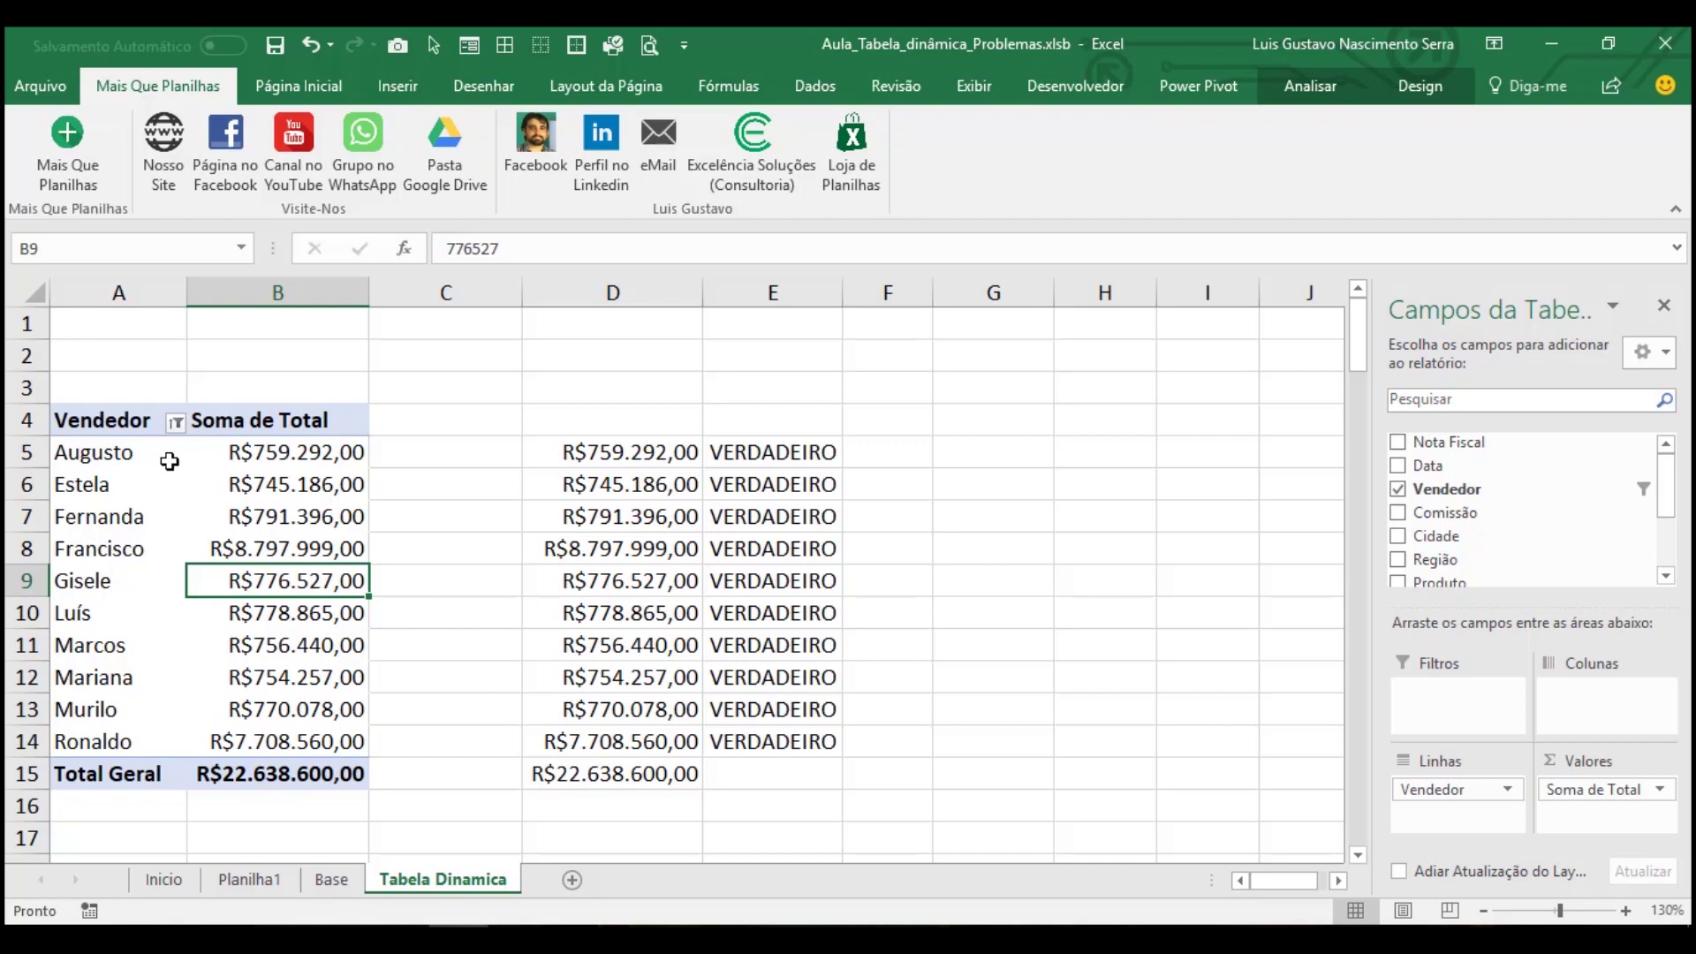
Select all sellers in the Vendedor filter, raising Total Geral to R$34.638.600,00
{"action": "left_click", "coordinate": [175, 422]}
{"action": "left_click", "coordinate": [259, 644]}
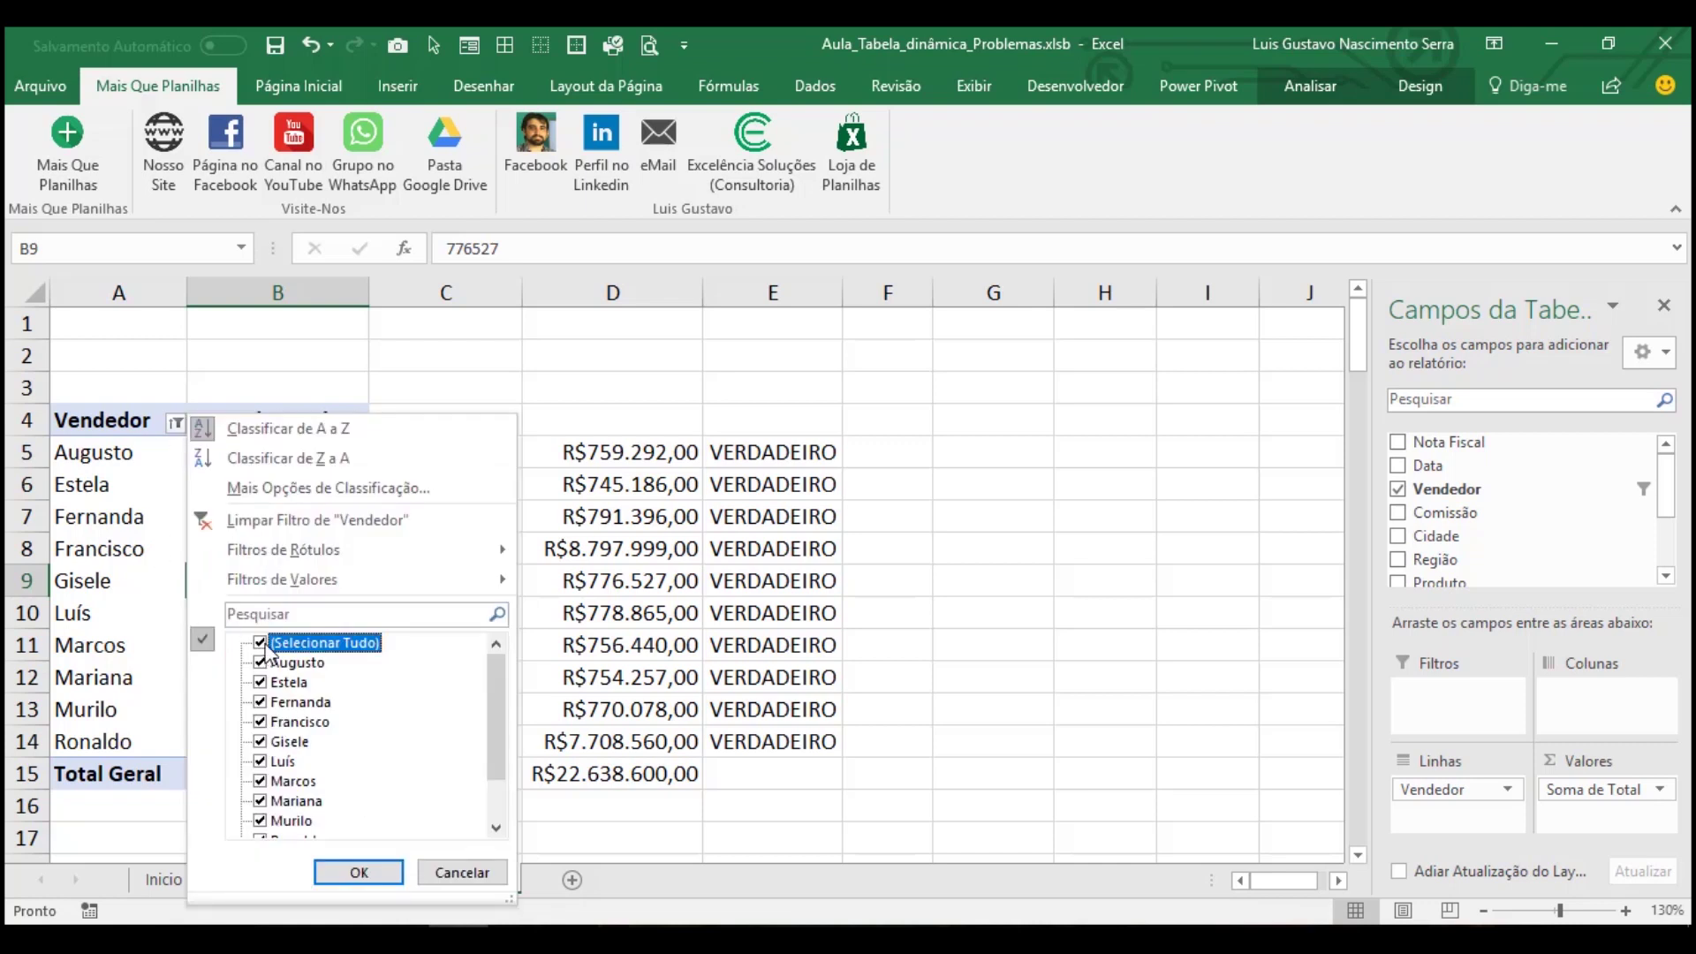
{"action": "left_click", "coordinate": [359, 872]}
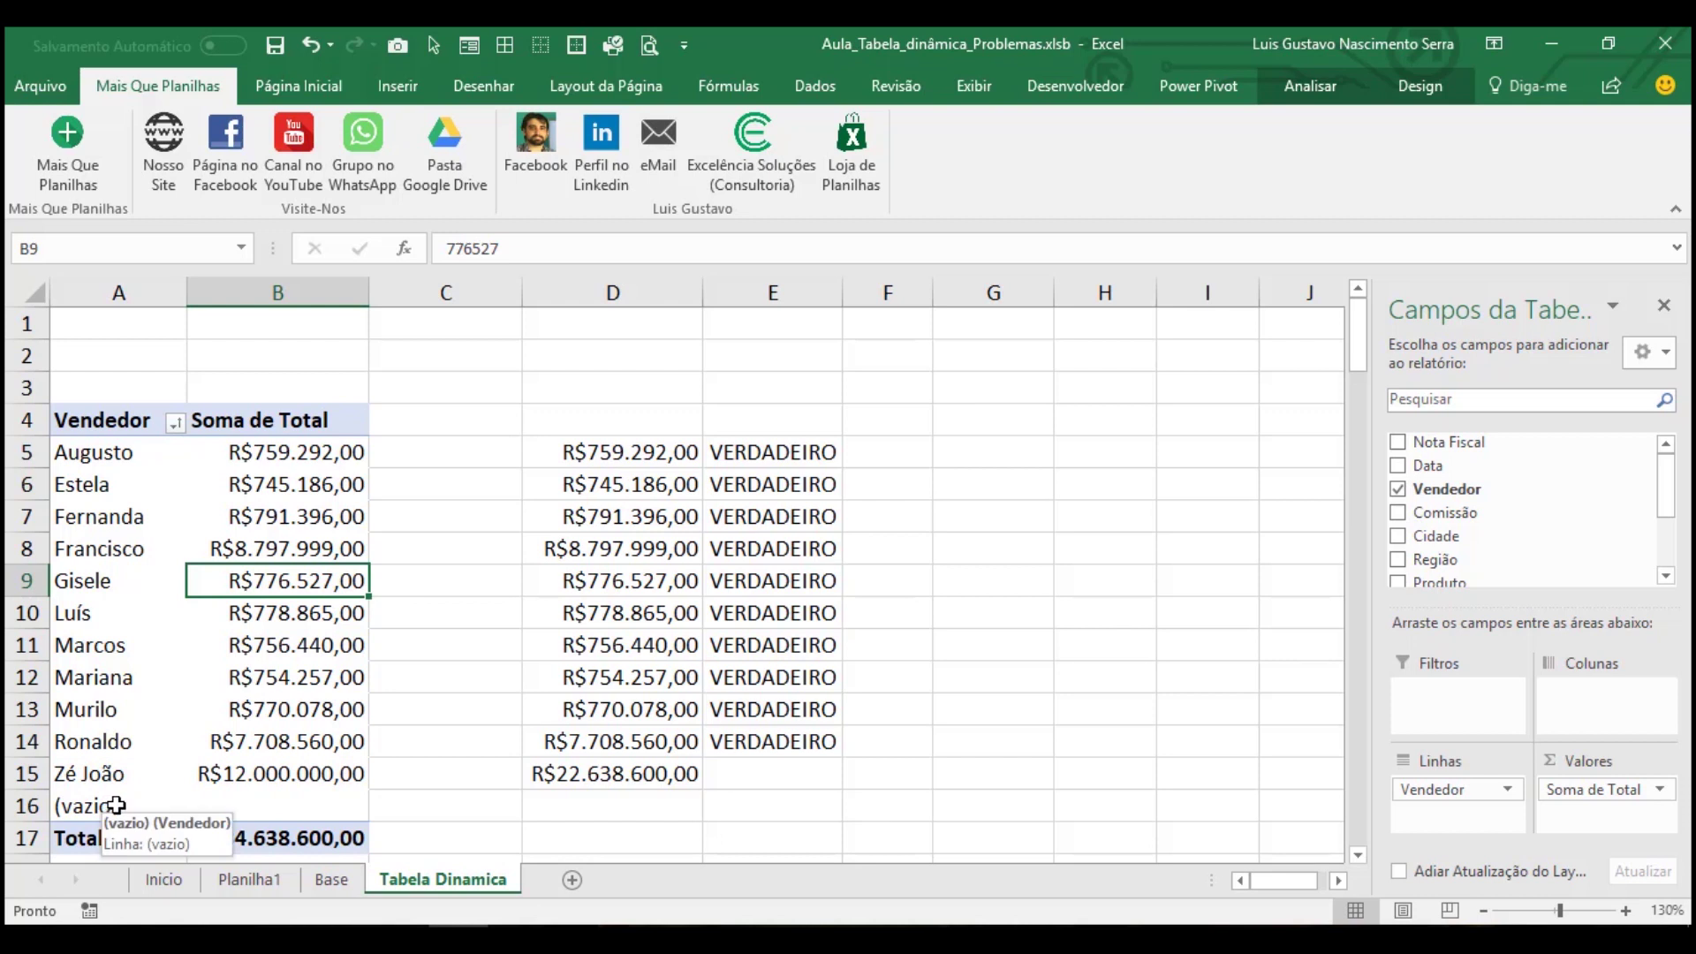
Try an 'É Diferente de' value filter on sellers, then cancel it after the number-required error
{"action": "left_click", "coordinate": [176, 422]}
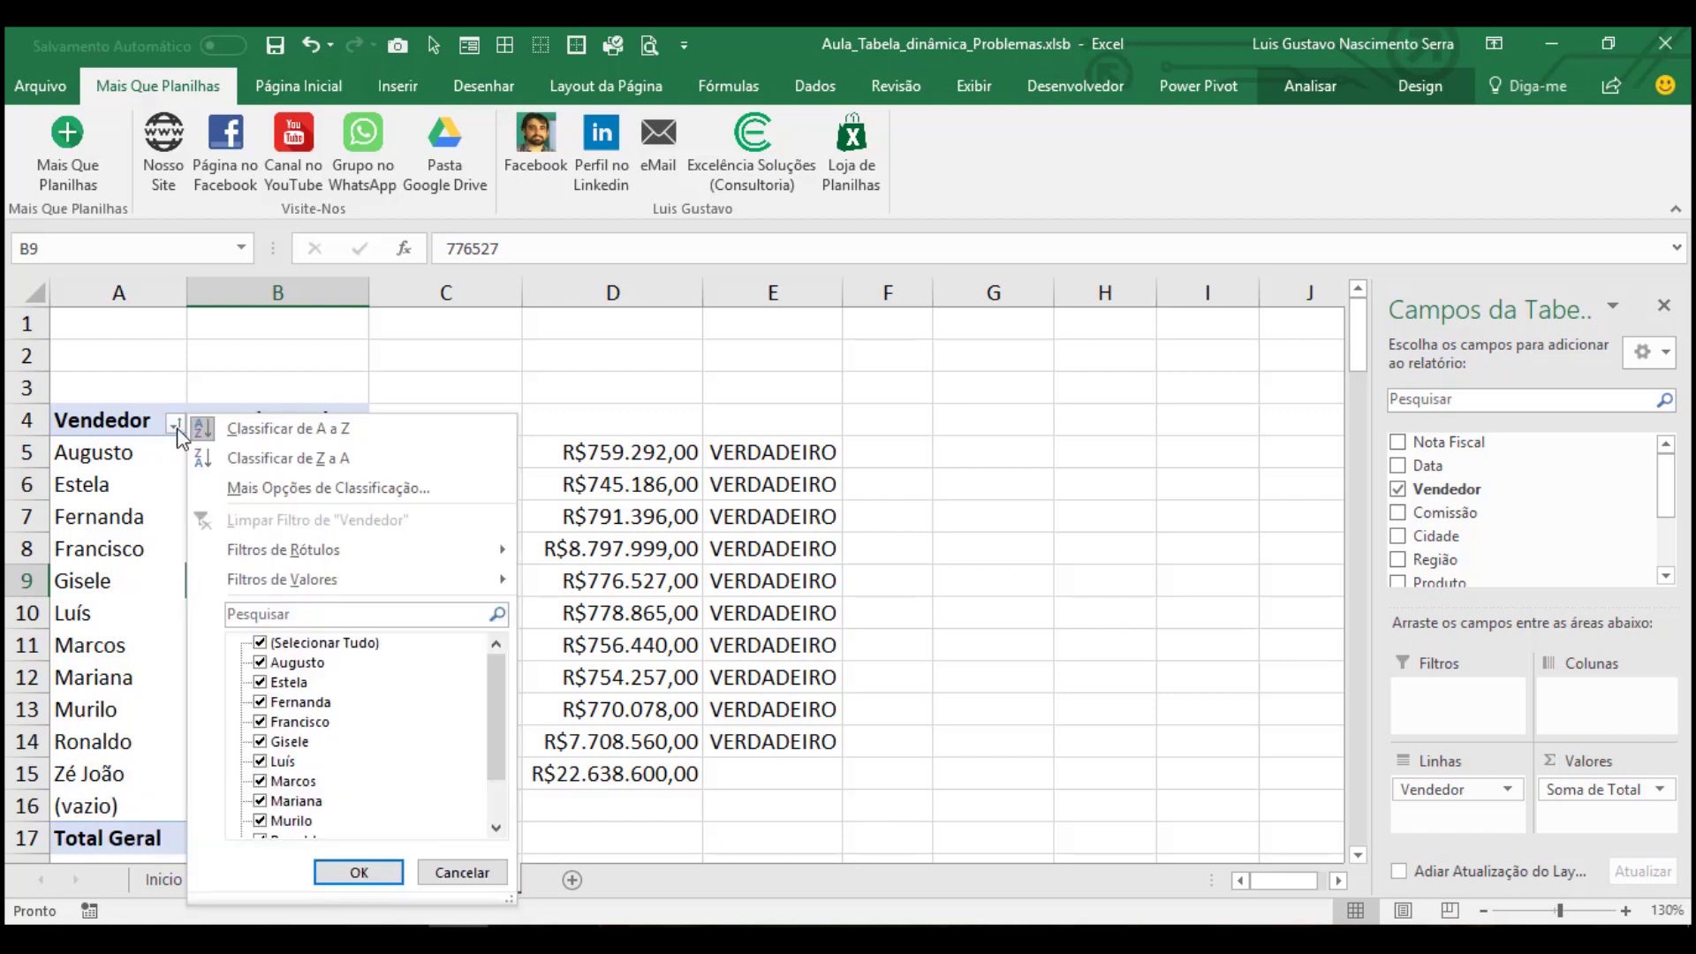
{"action": "mouse_move", "coordinate": [416, 580]}
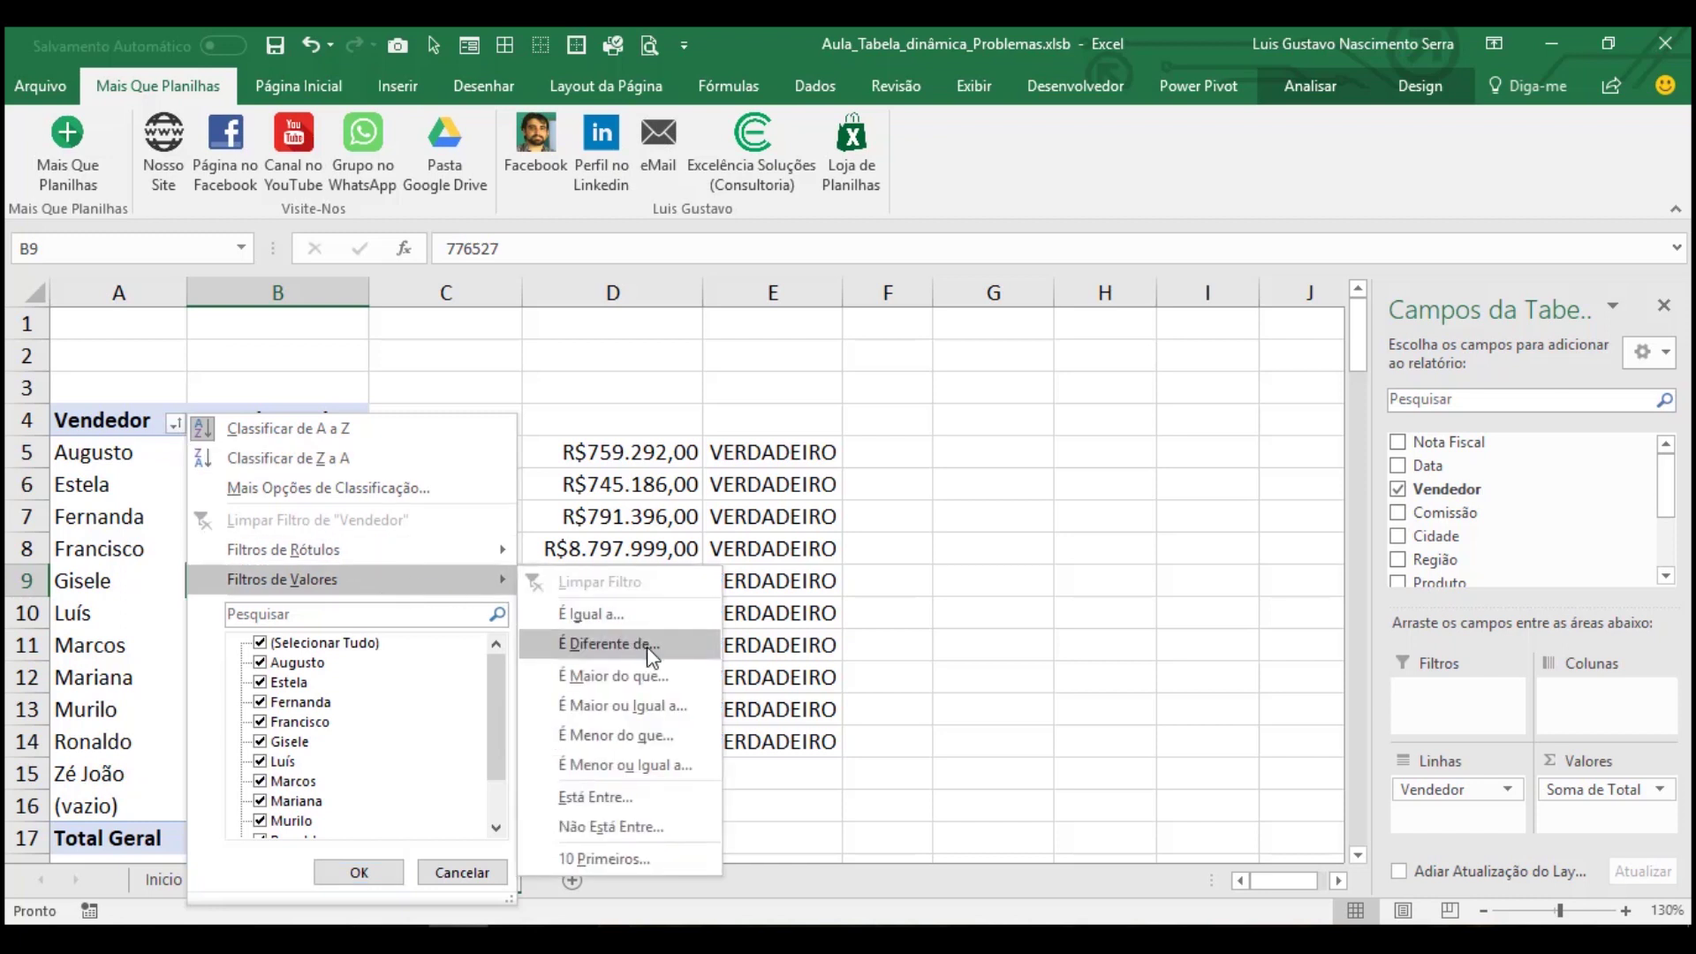
{"action": "left_click", "coordinate": [633, 652]}
{"action": "type", "text": "vazio"}
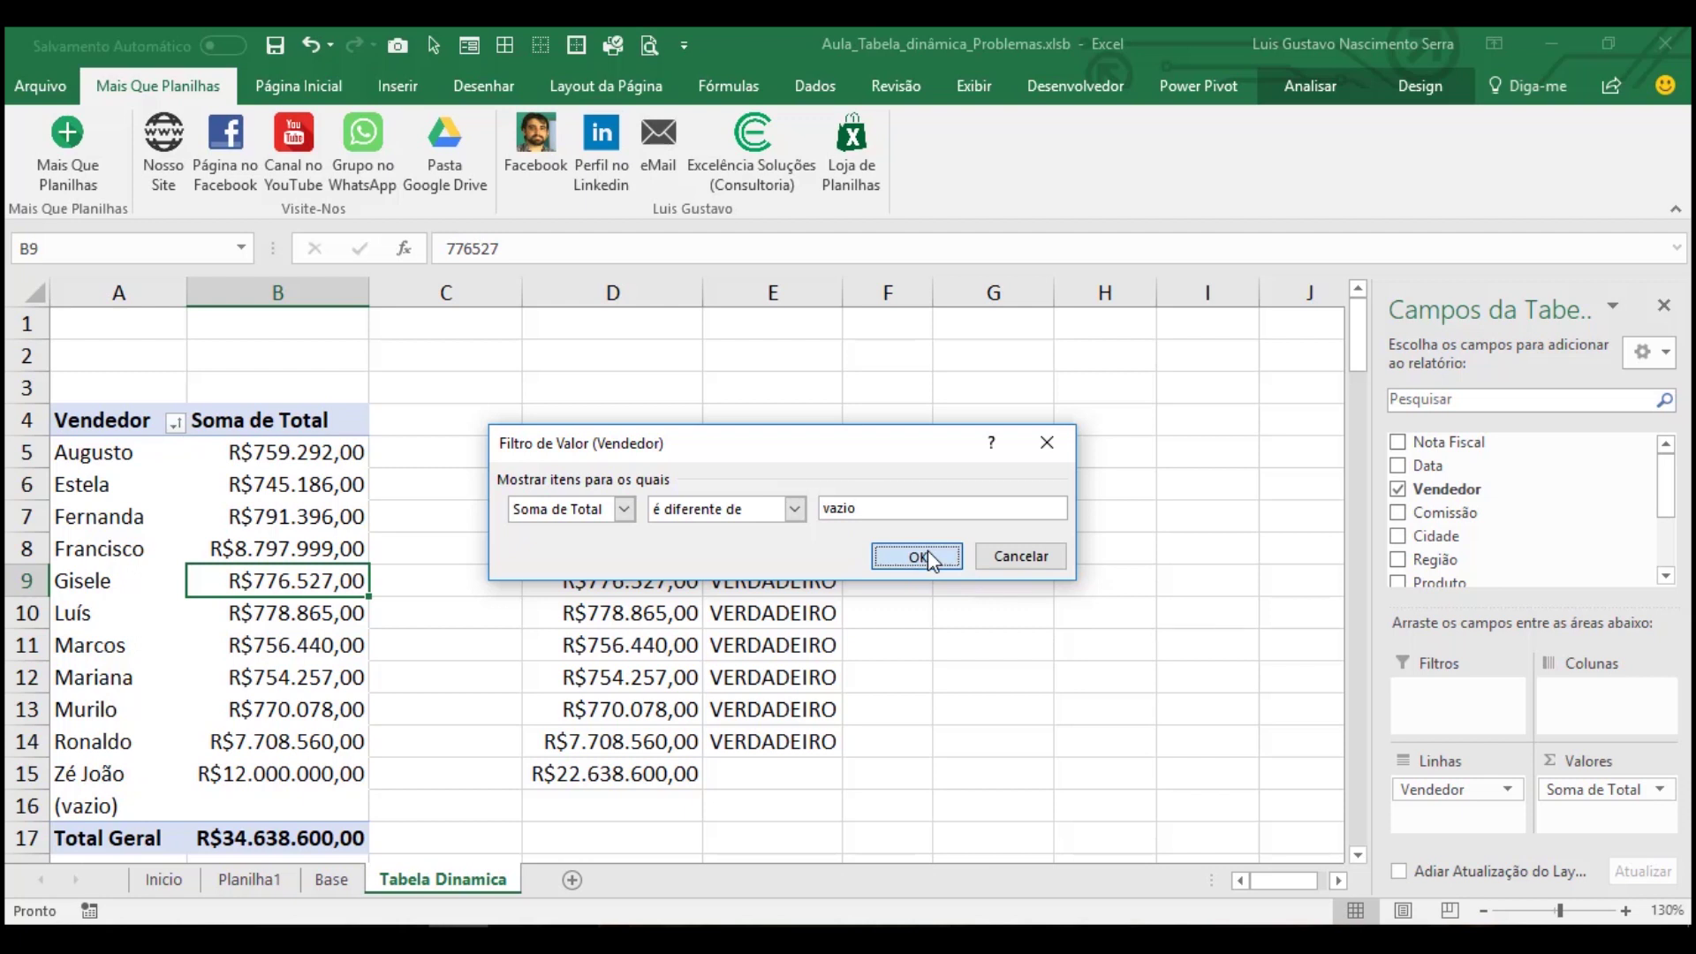
{"action": "left_click", "coordinate": [927, 555]}
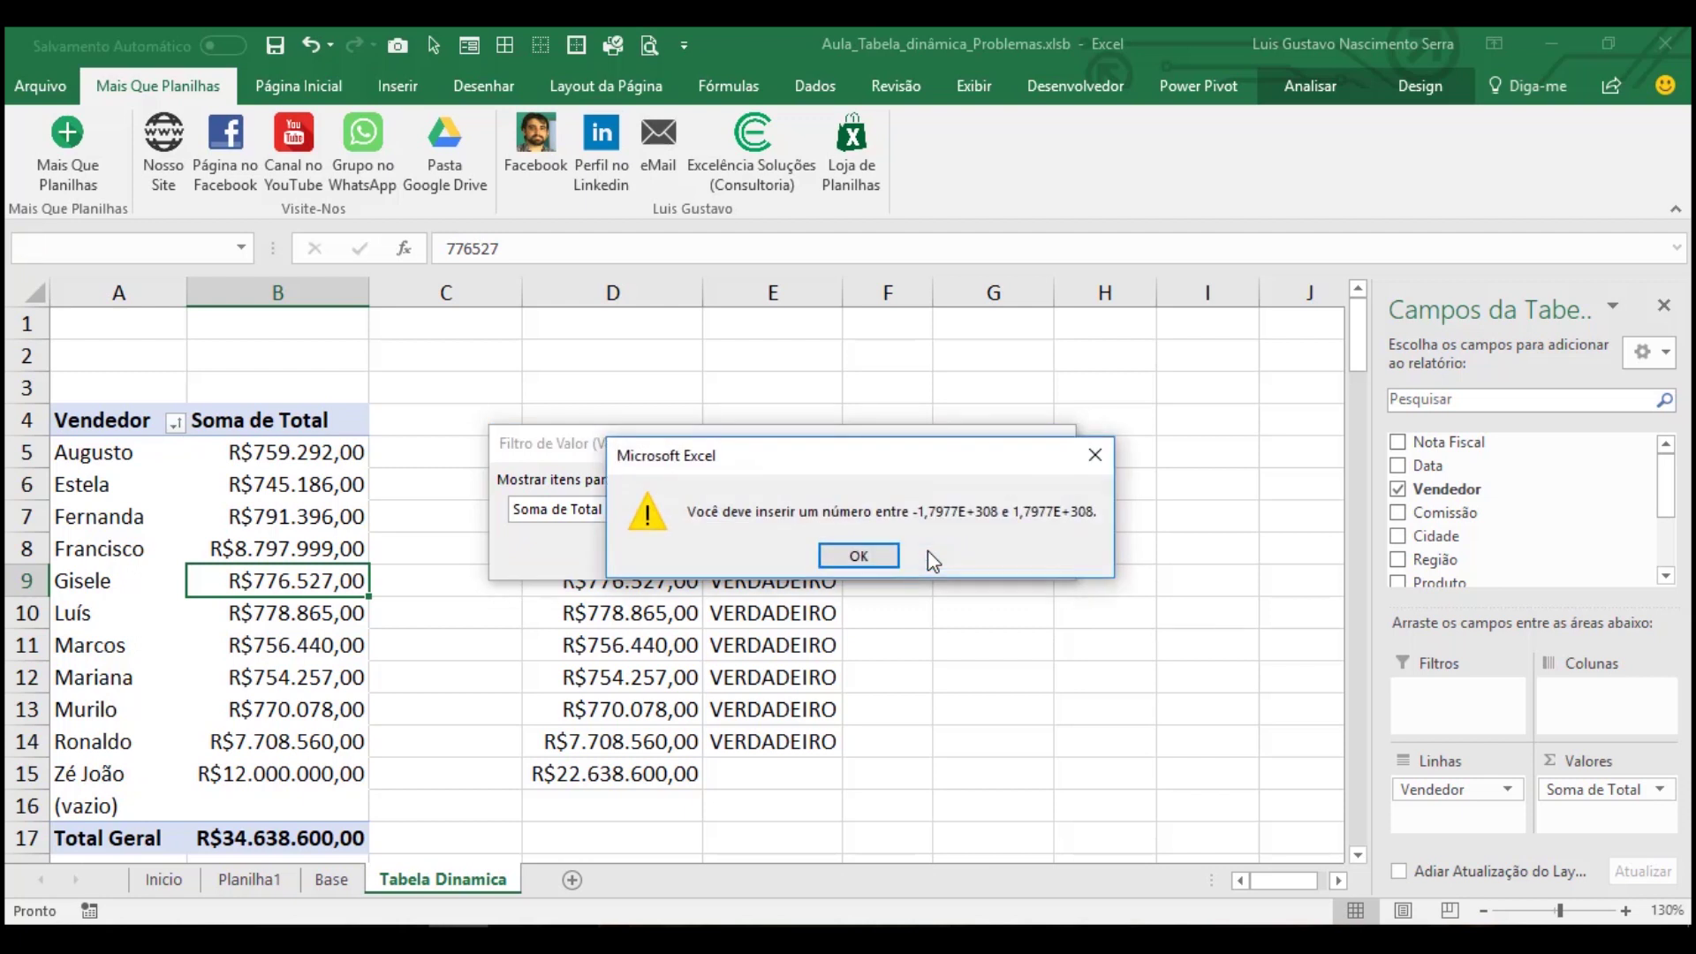
{"action": "left_click", "coordinate": [868, 557]}
{"action": "left_click", "coordinate": [993, 556]}
{"action": "left_click", "coordinate": [152, 419]}
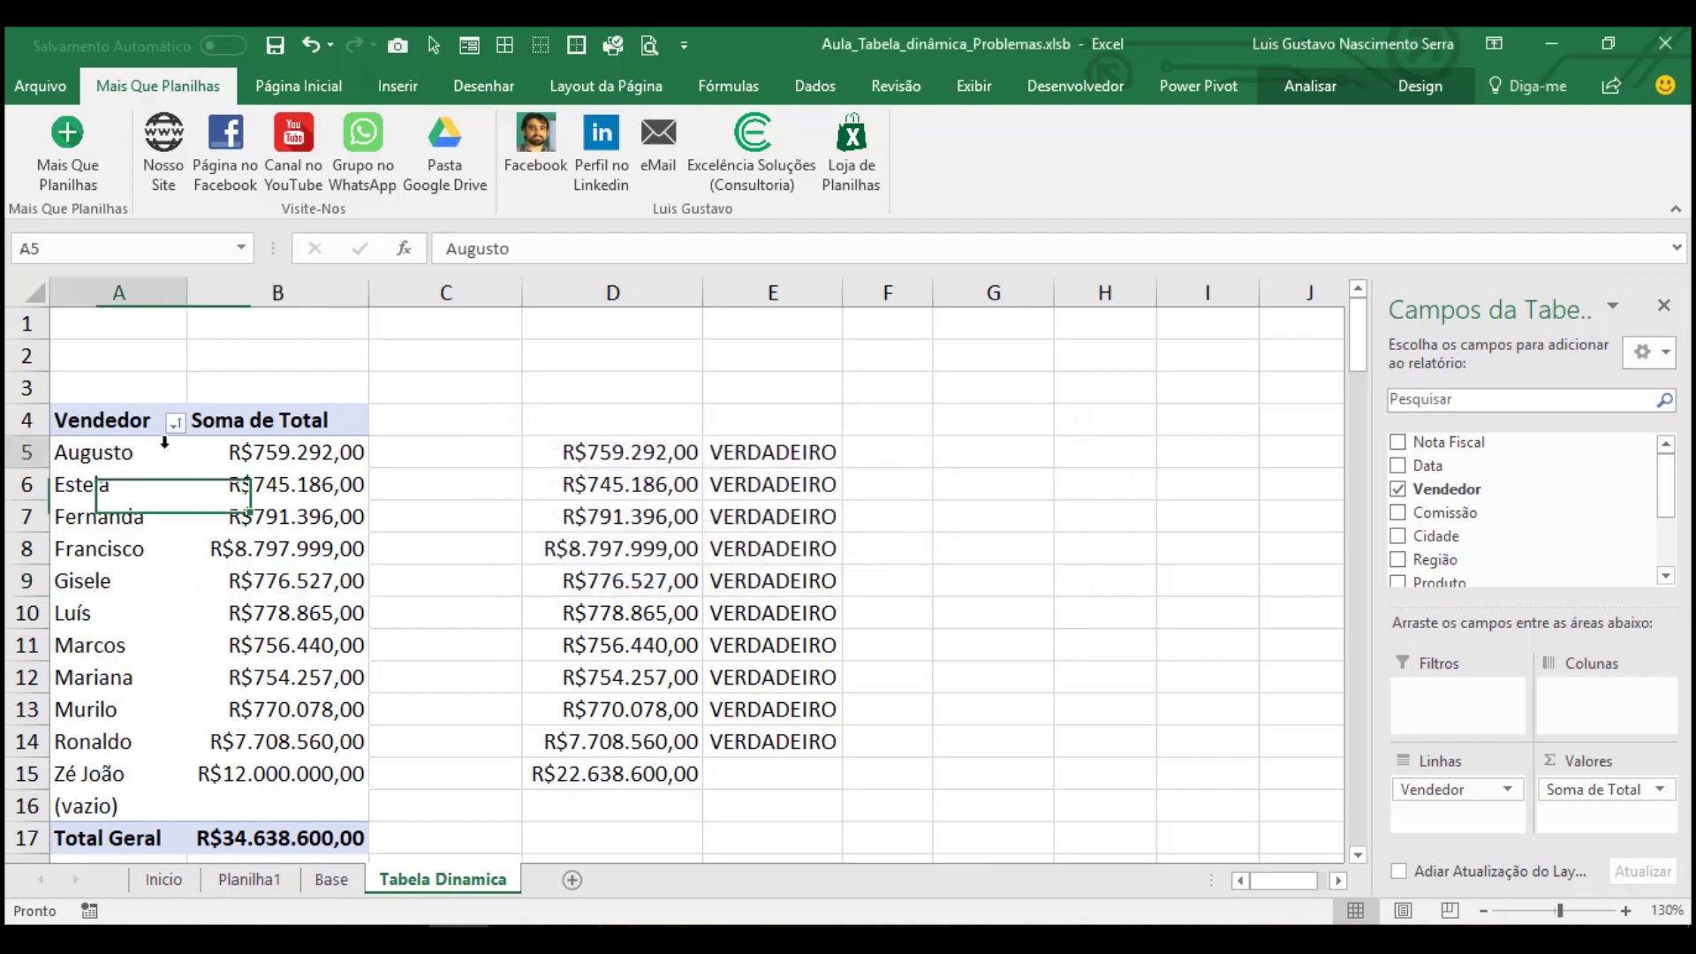
{"action": "left_click", "coordinate": [176, 424]}
{"action": "mouse_move", "coordinate": [283, 548]}
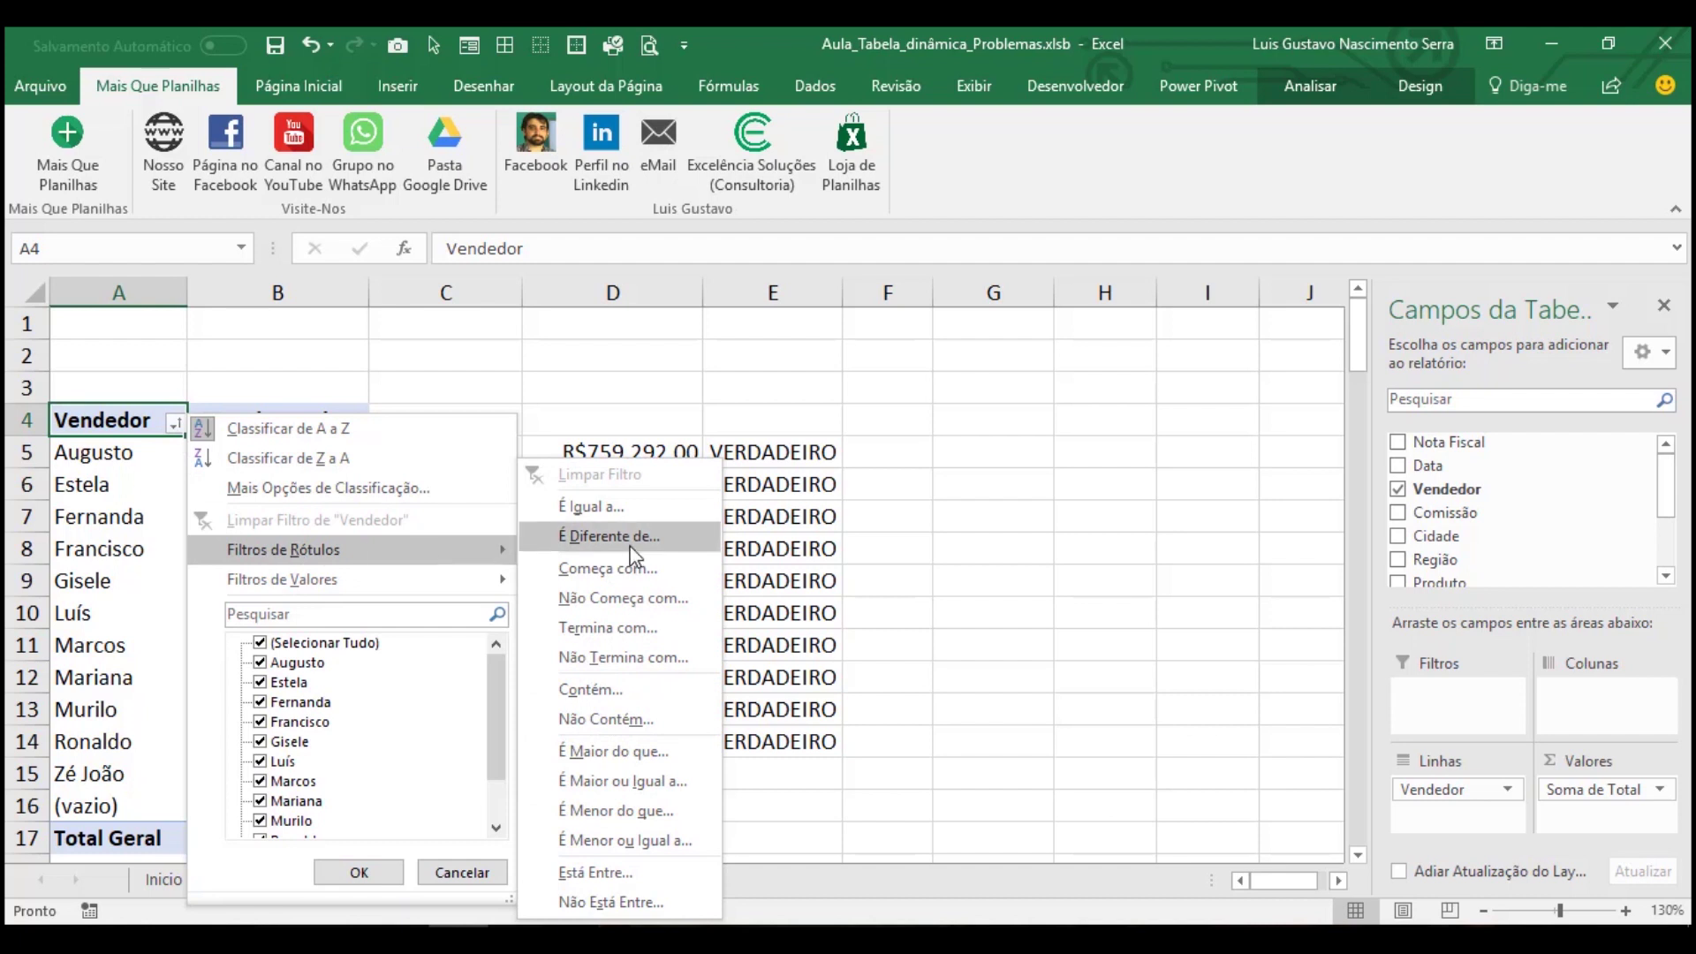
Add a Vendedor label filter 'É Diferente de' (vazio) to hide the blank row, then go to Base
{"action": "left_click", "coordinate": [672, 538]}
{"action": "type", "text": "vazio"}
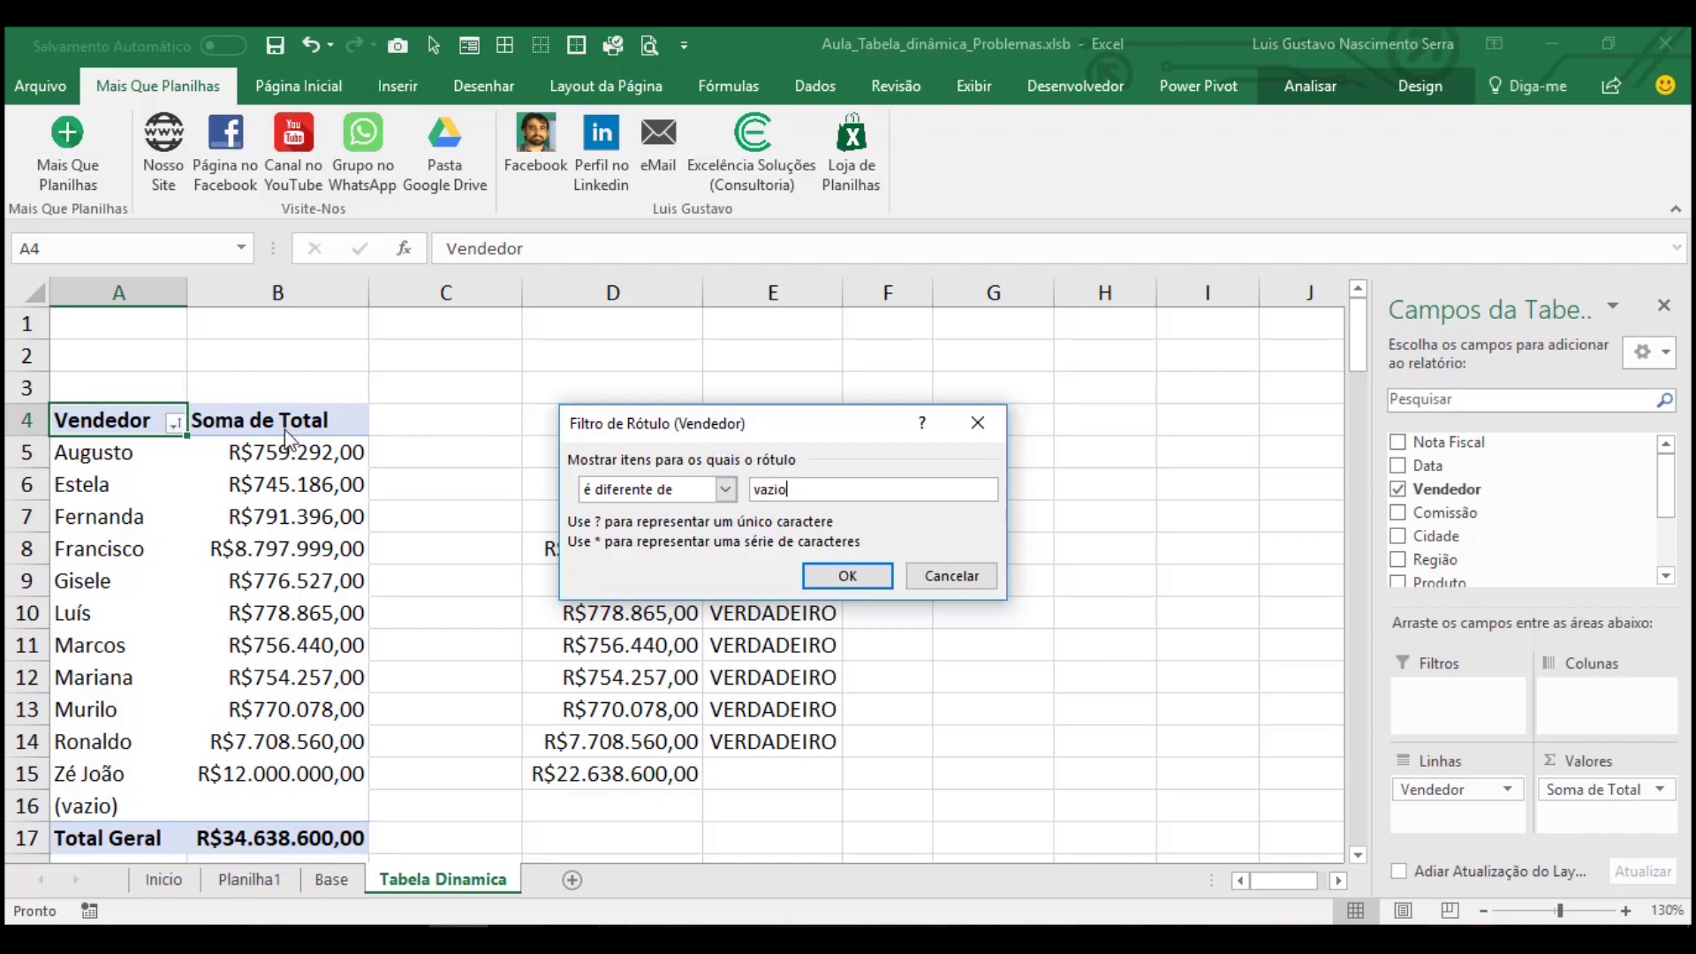
{"action": "left_click", "coordinate": [846, 579]}
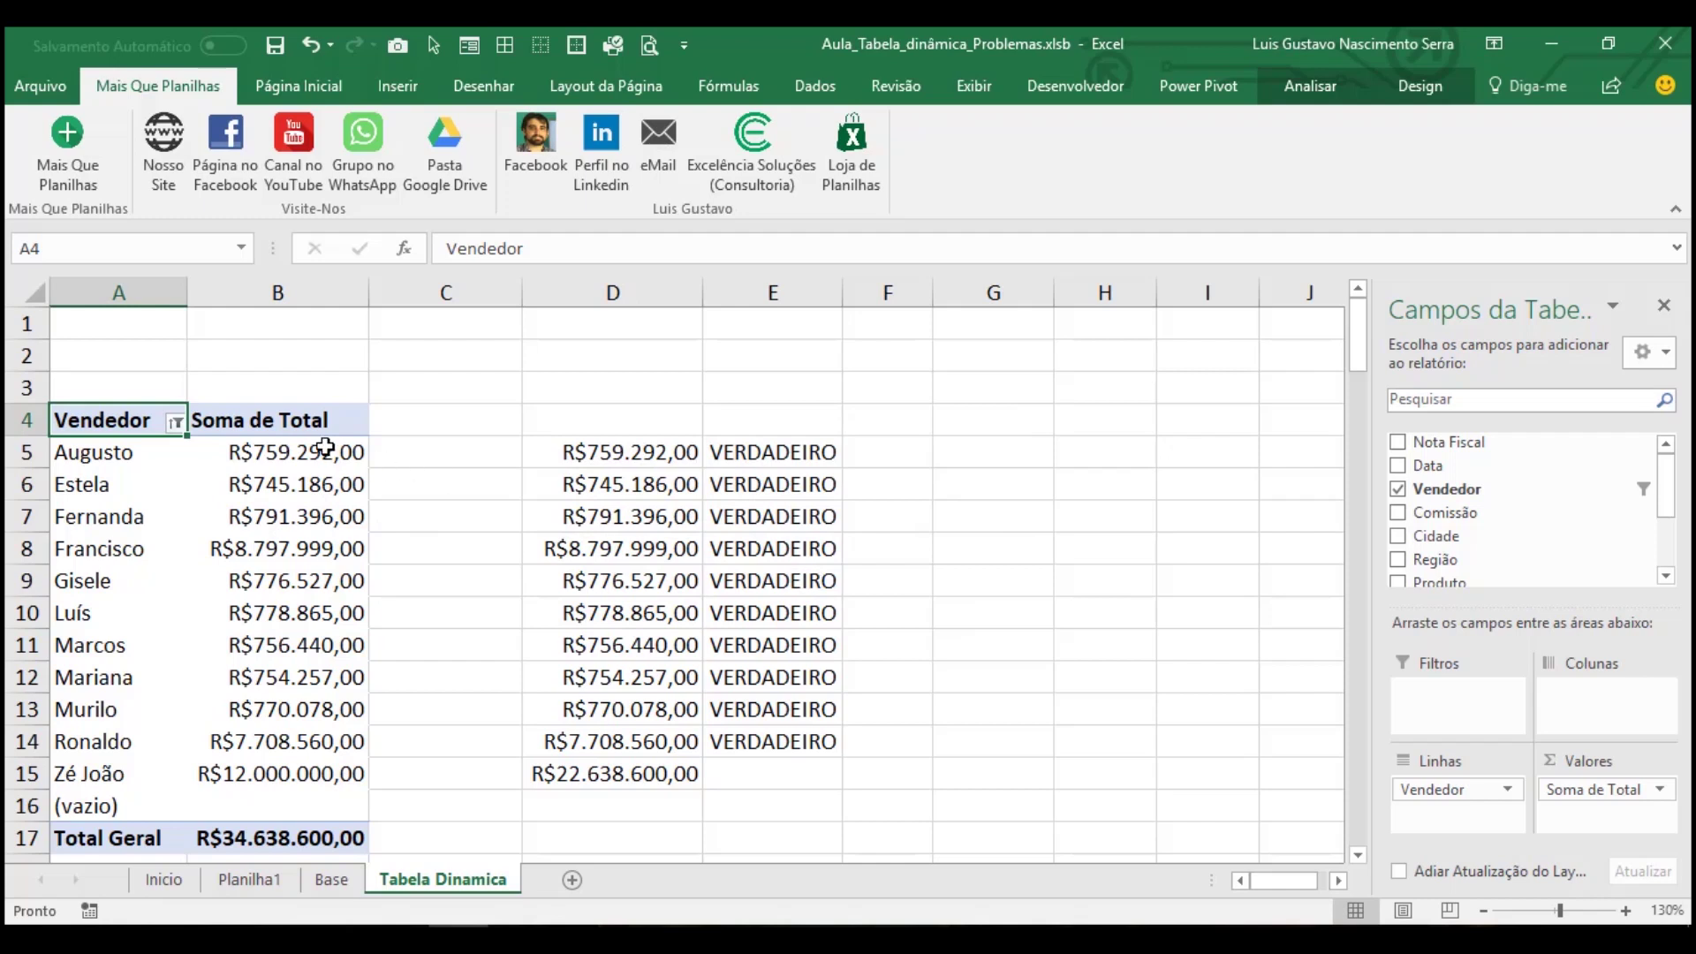
{"action": "left_click", "coordinate": [176, 424]}
{"action": "mouse_move", "coordinate": [284, 549]}
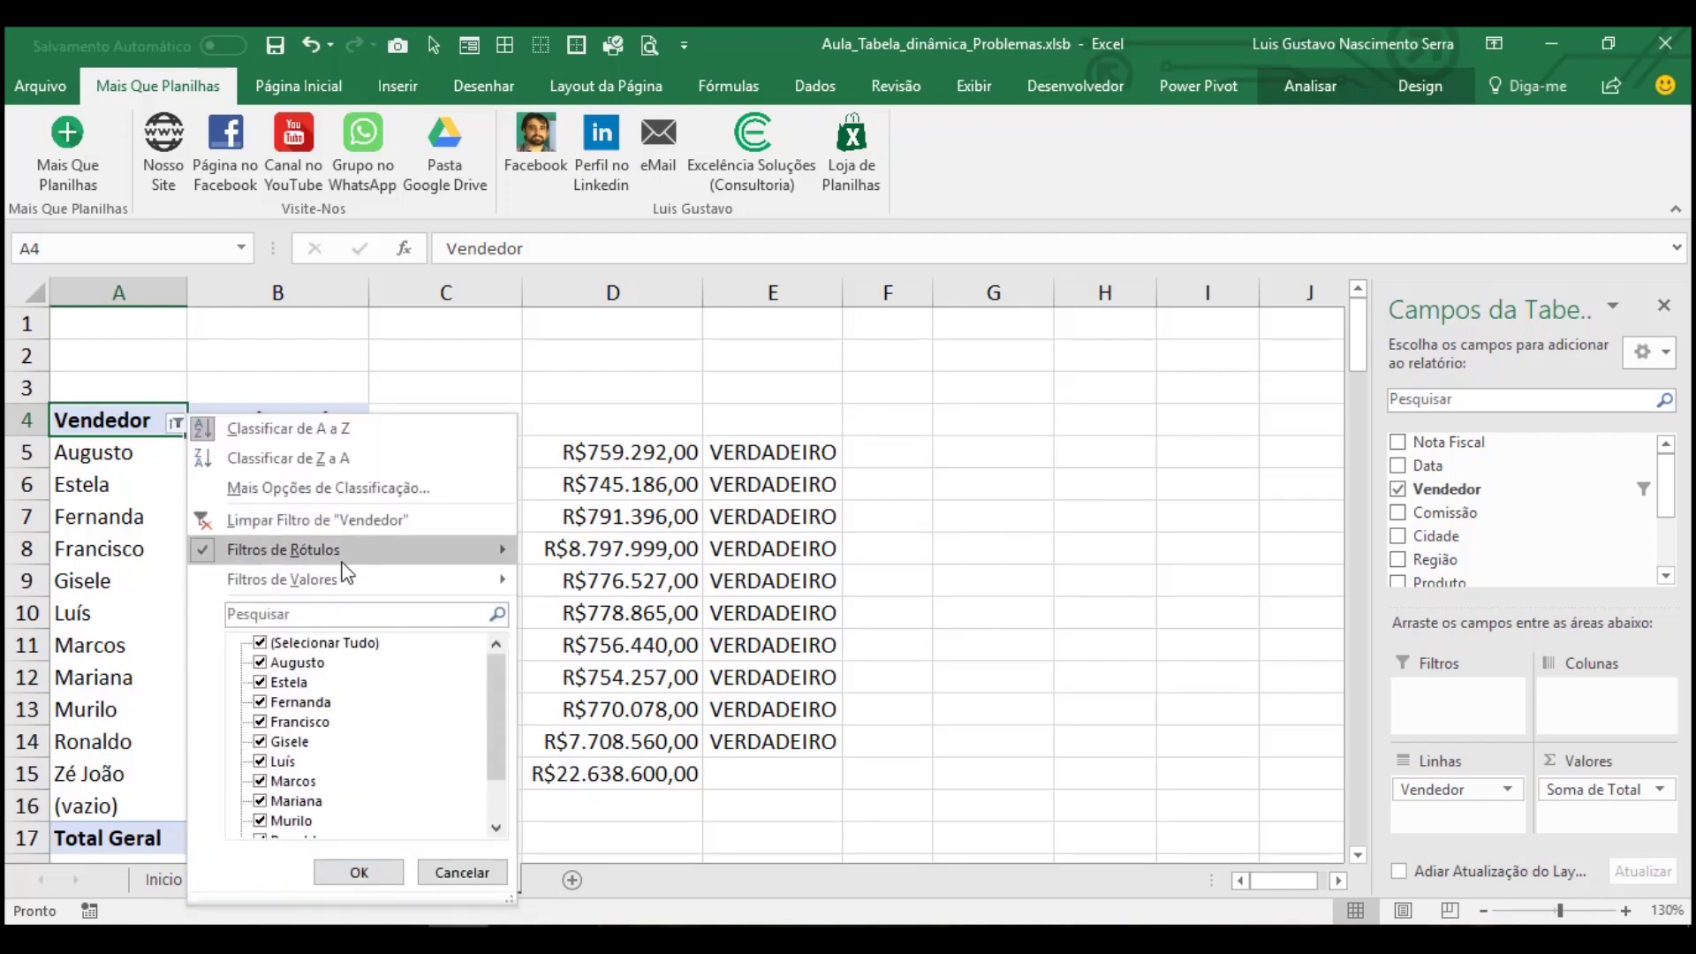
{"action": "left_click", "coordinate": [698, 536]}
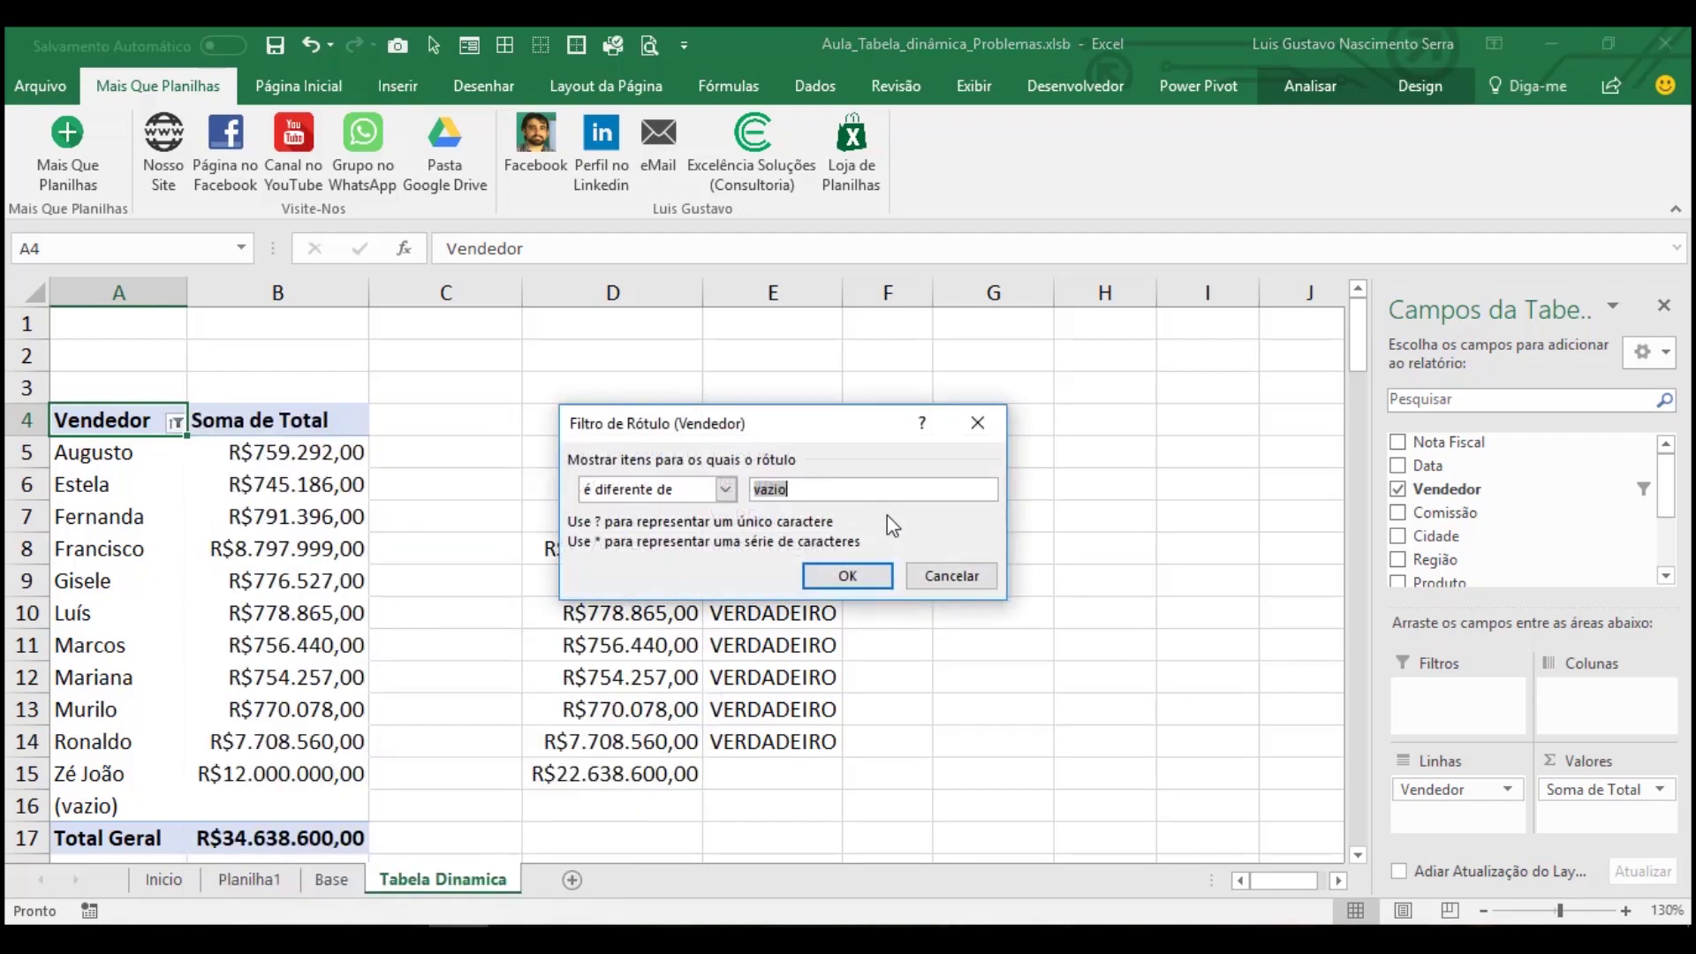
{"action": "type", "text": "(v"}
{"action": "left_click", "coordinate": [841, 574]}
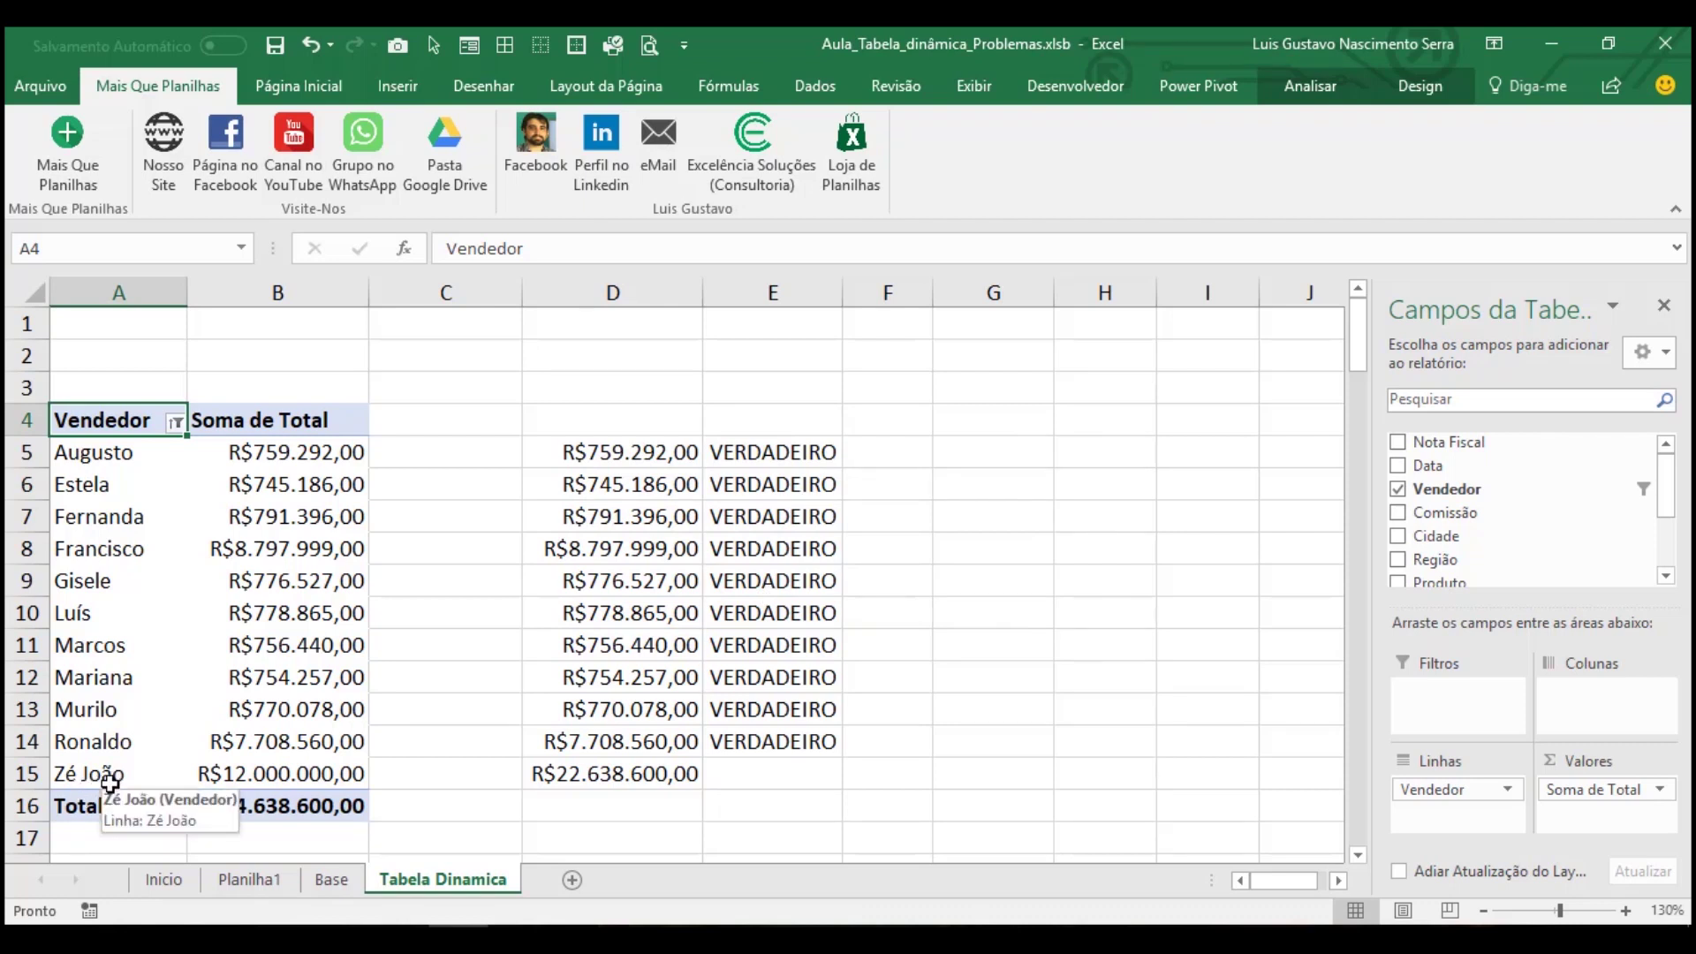
{"action": "left_click", "coordinate": [332, 879]}
Duplicate the row 5159 record into row 5160 under a second new seller name
{"action": "left_click_drag", "start_coordinate": [136, 770], "coordinate": [1104, 775]}
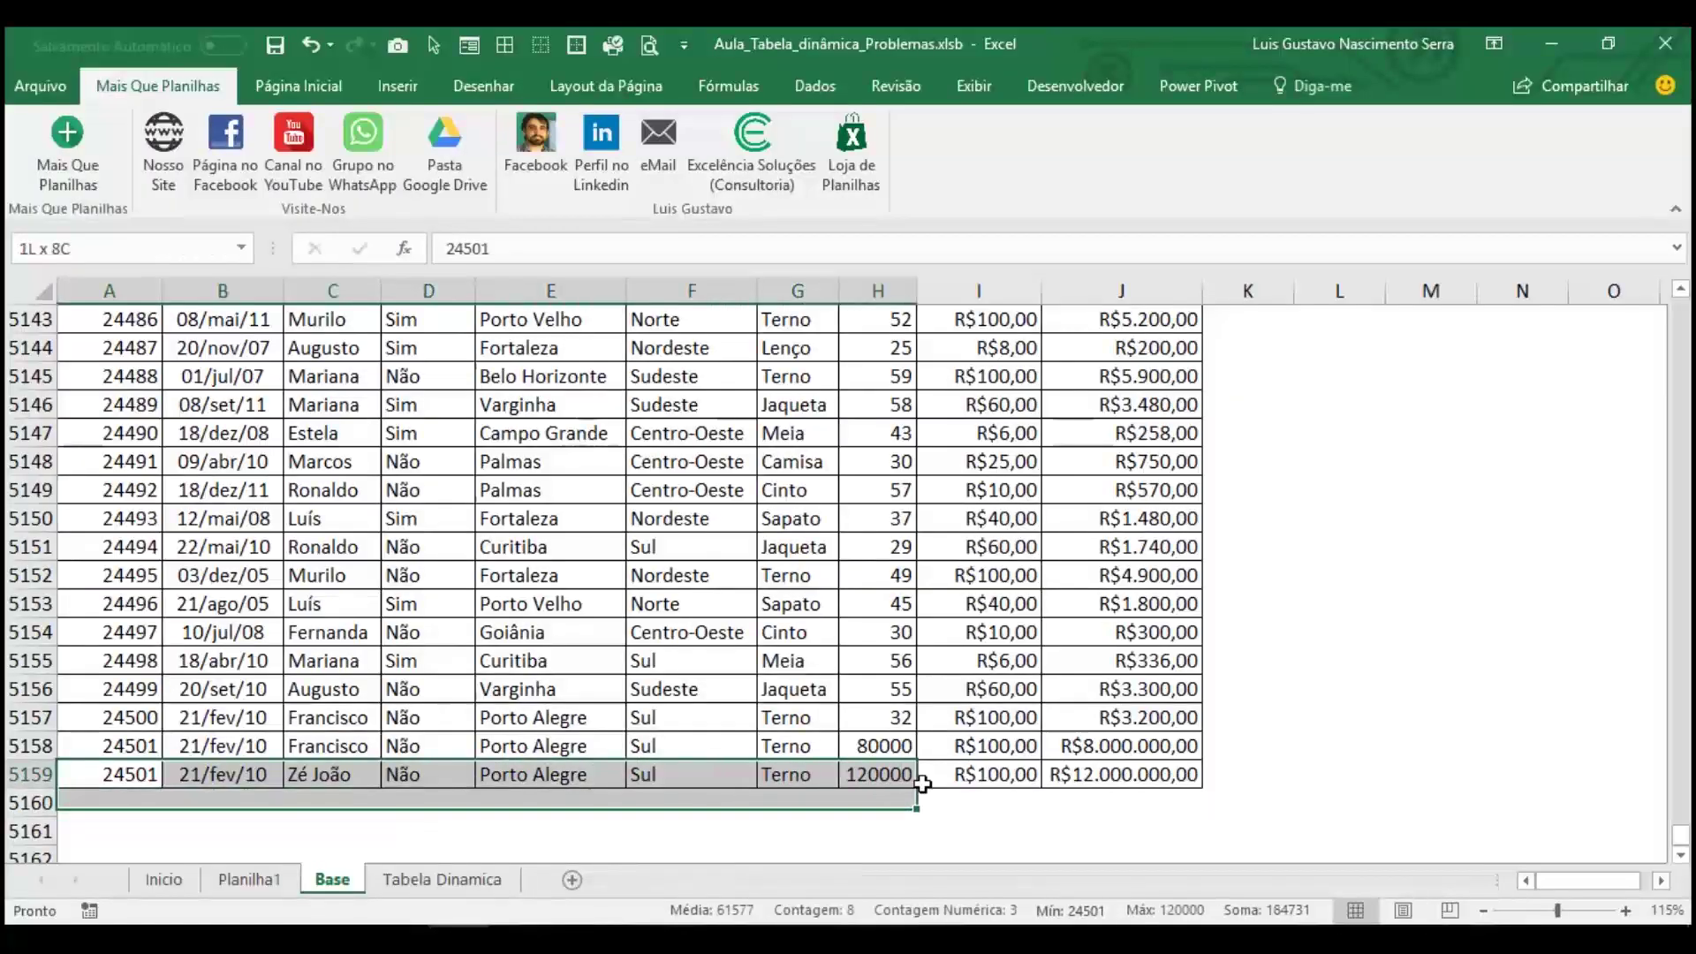
{"action": "key", "text": "ctrl+c"}
{"action": "left_click", "coordinate": [122, 803]}
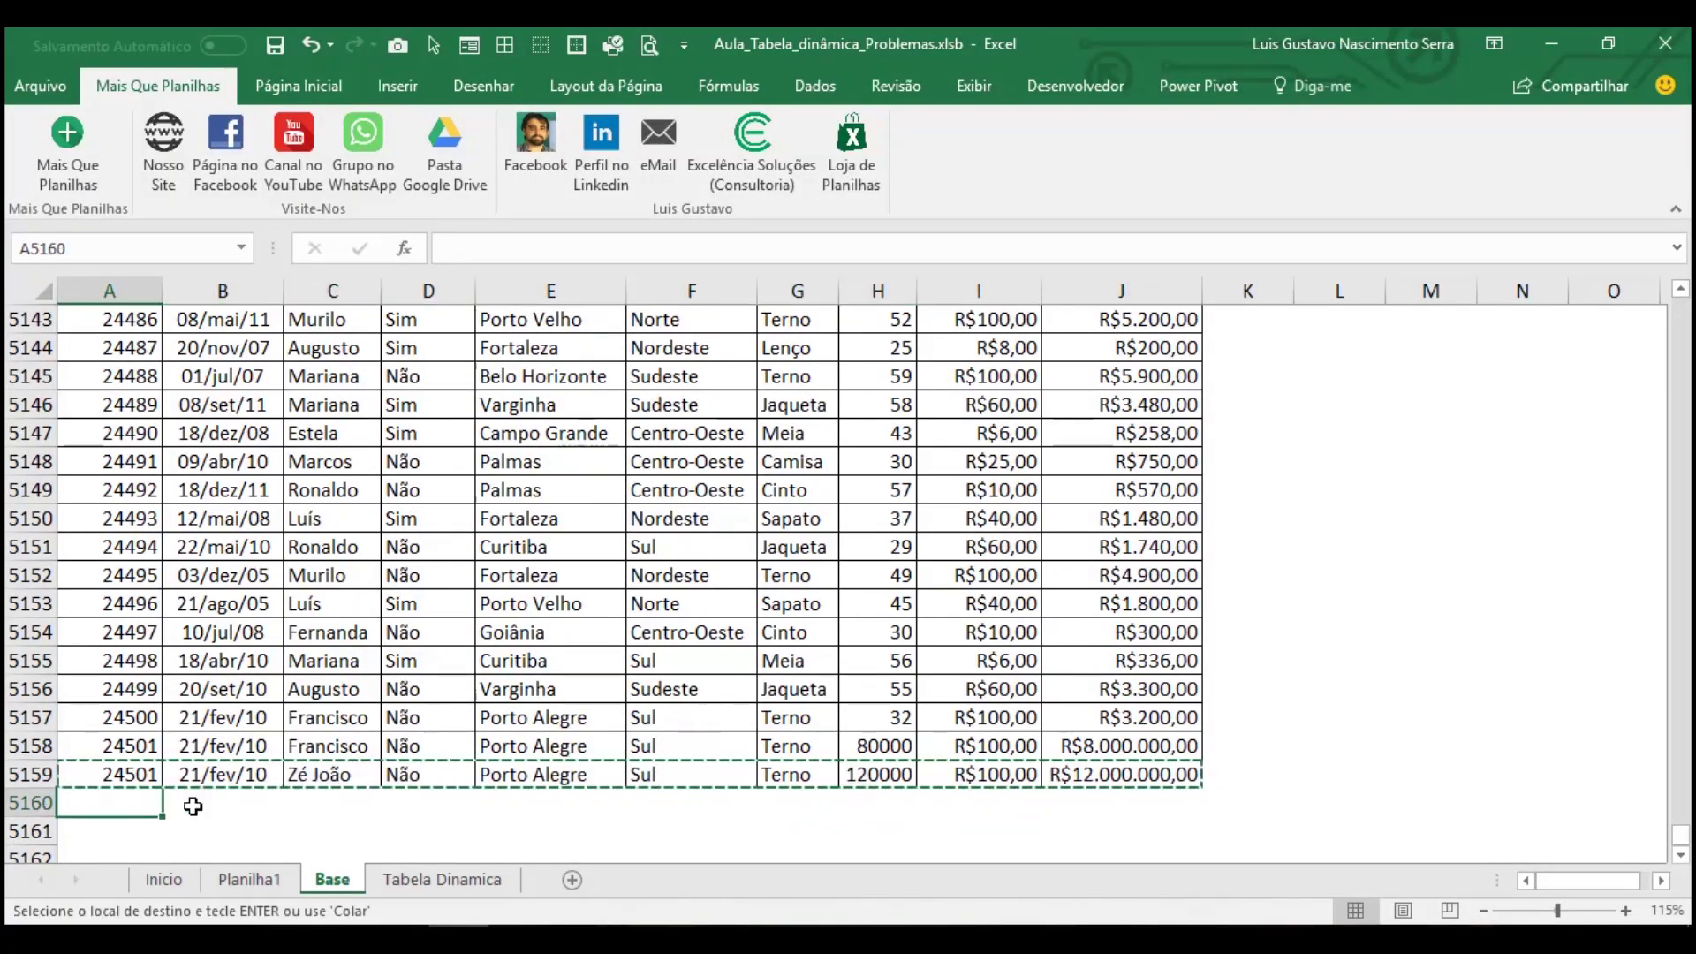
{"action": "key", "text": "ctrl+v"}
{"action": "left_click", "coordinate": [343, 807]}
{"action": "key", "text": "Escape"}
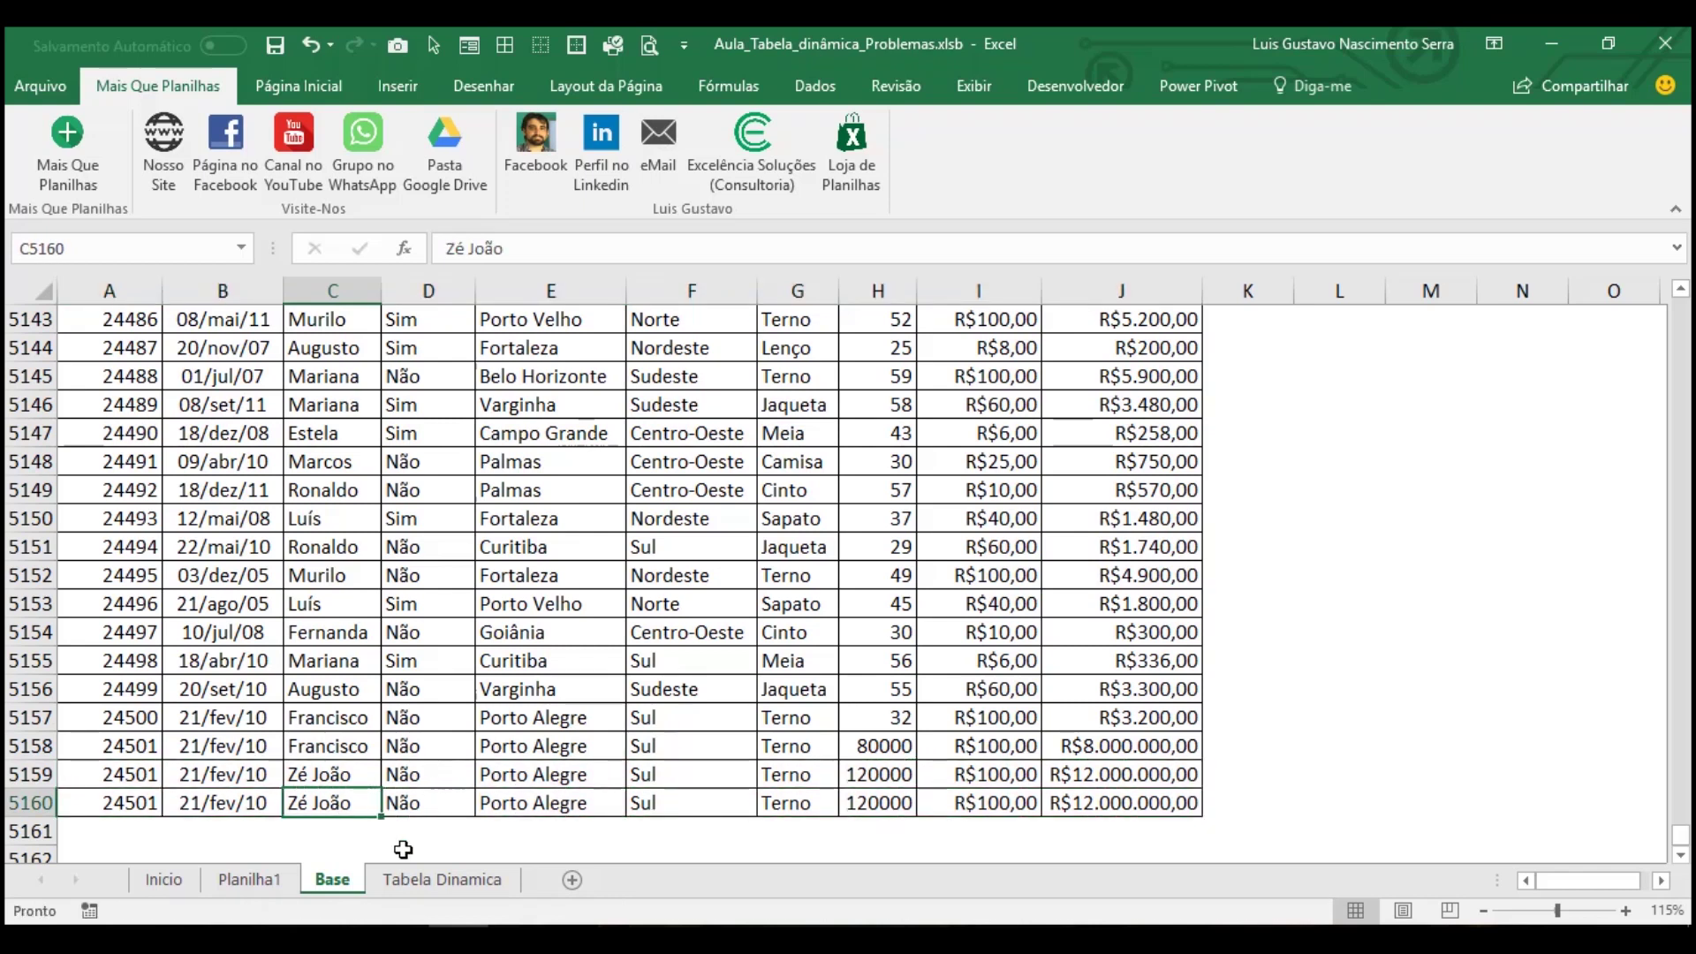
{"action": "type", "text": "Marilda"}
{"action": "key", "text": "Tab"}
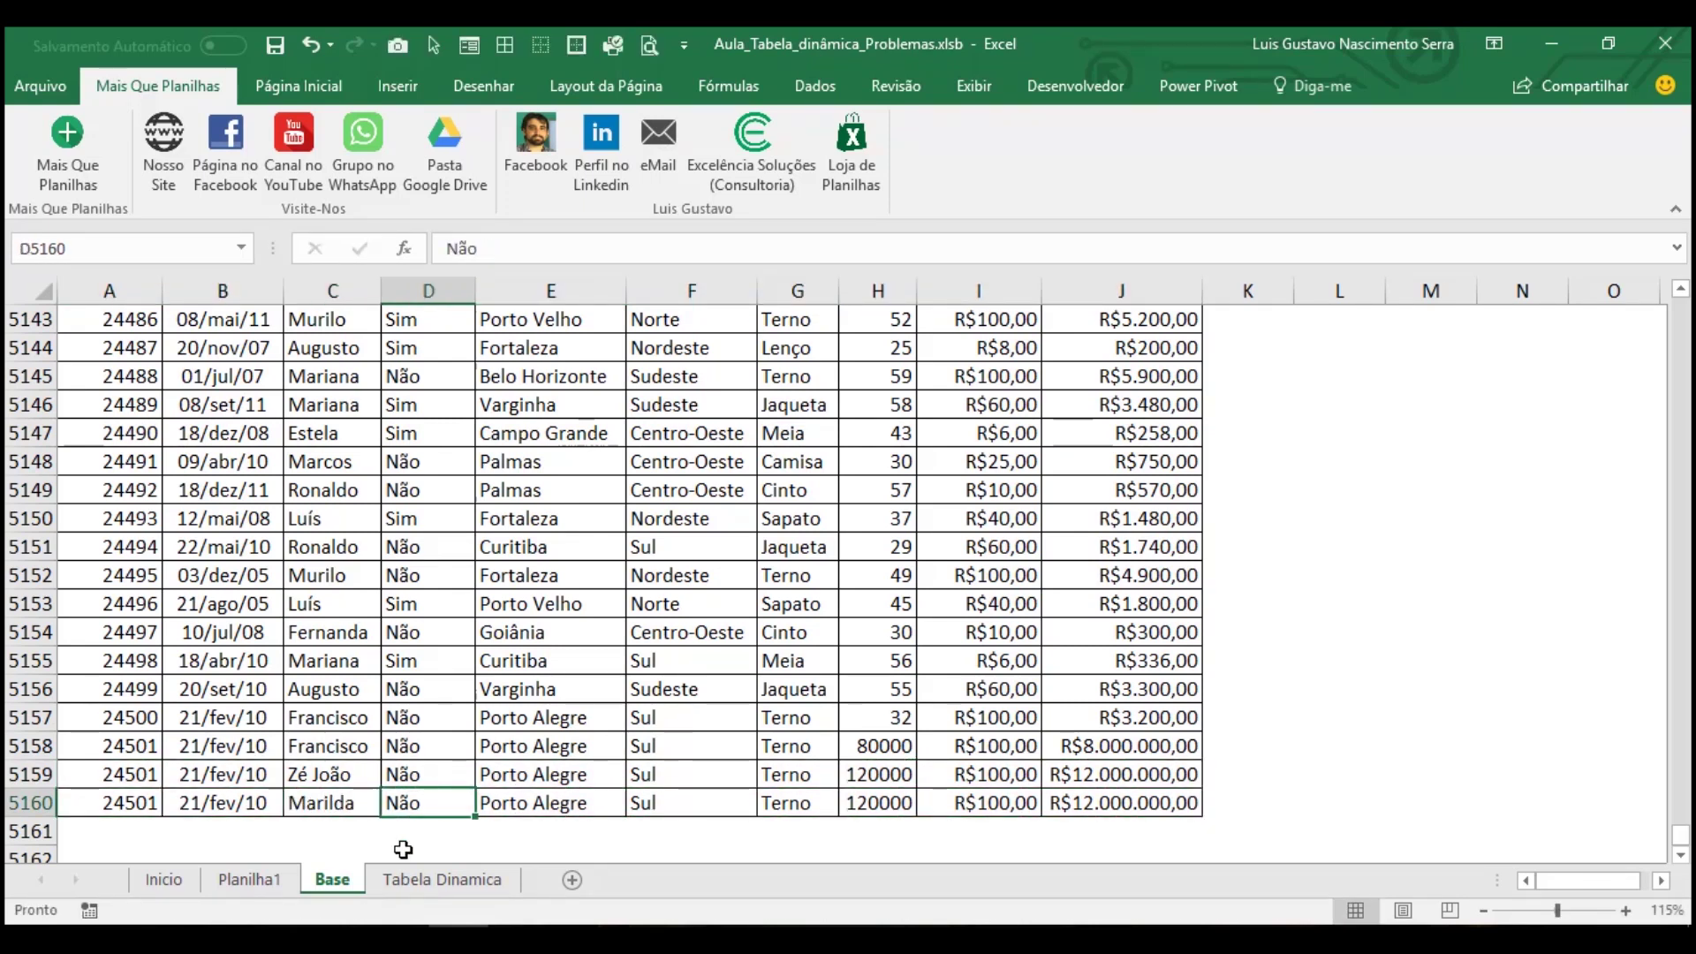
Refresh the pivot so the second seller appears, Total Geral R$46.638.600,00, and review the filter list
{"action": "left_click", "coordinate": [442, 879]}
{"action": "right_click", "coordinate": [212, 620]}
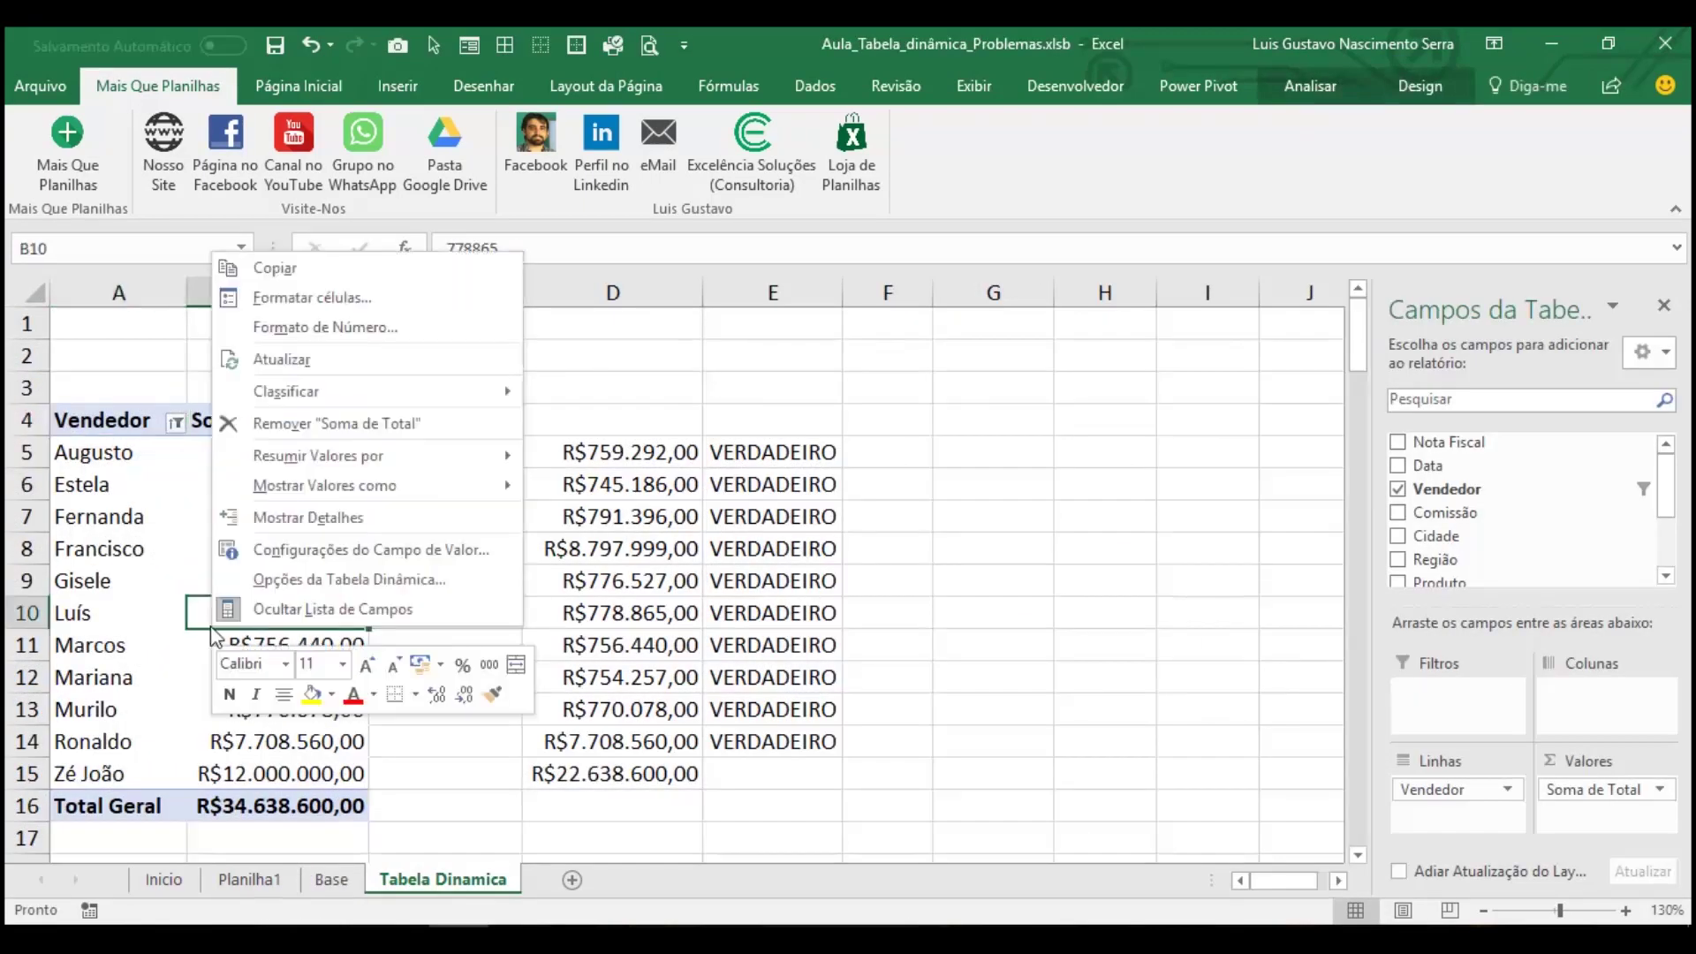
{"action": "left_click", "coordinate": [344, 358]}
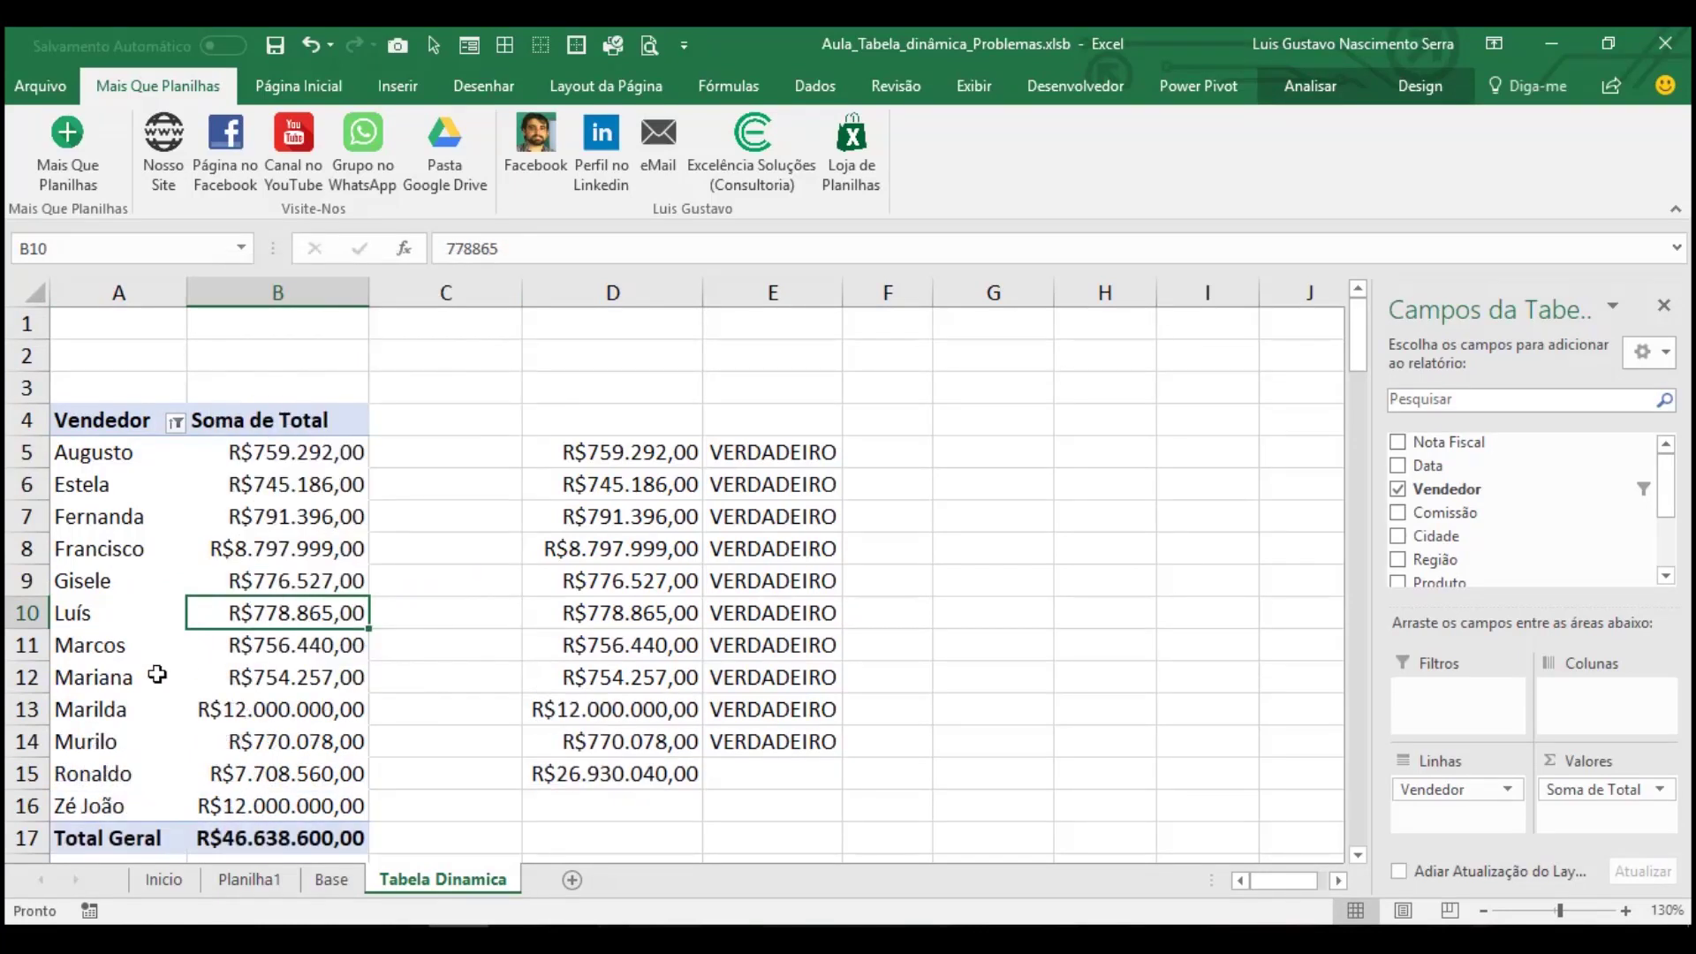
{"action": "left_click", "coordinate": [133, 716]}
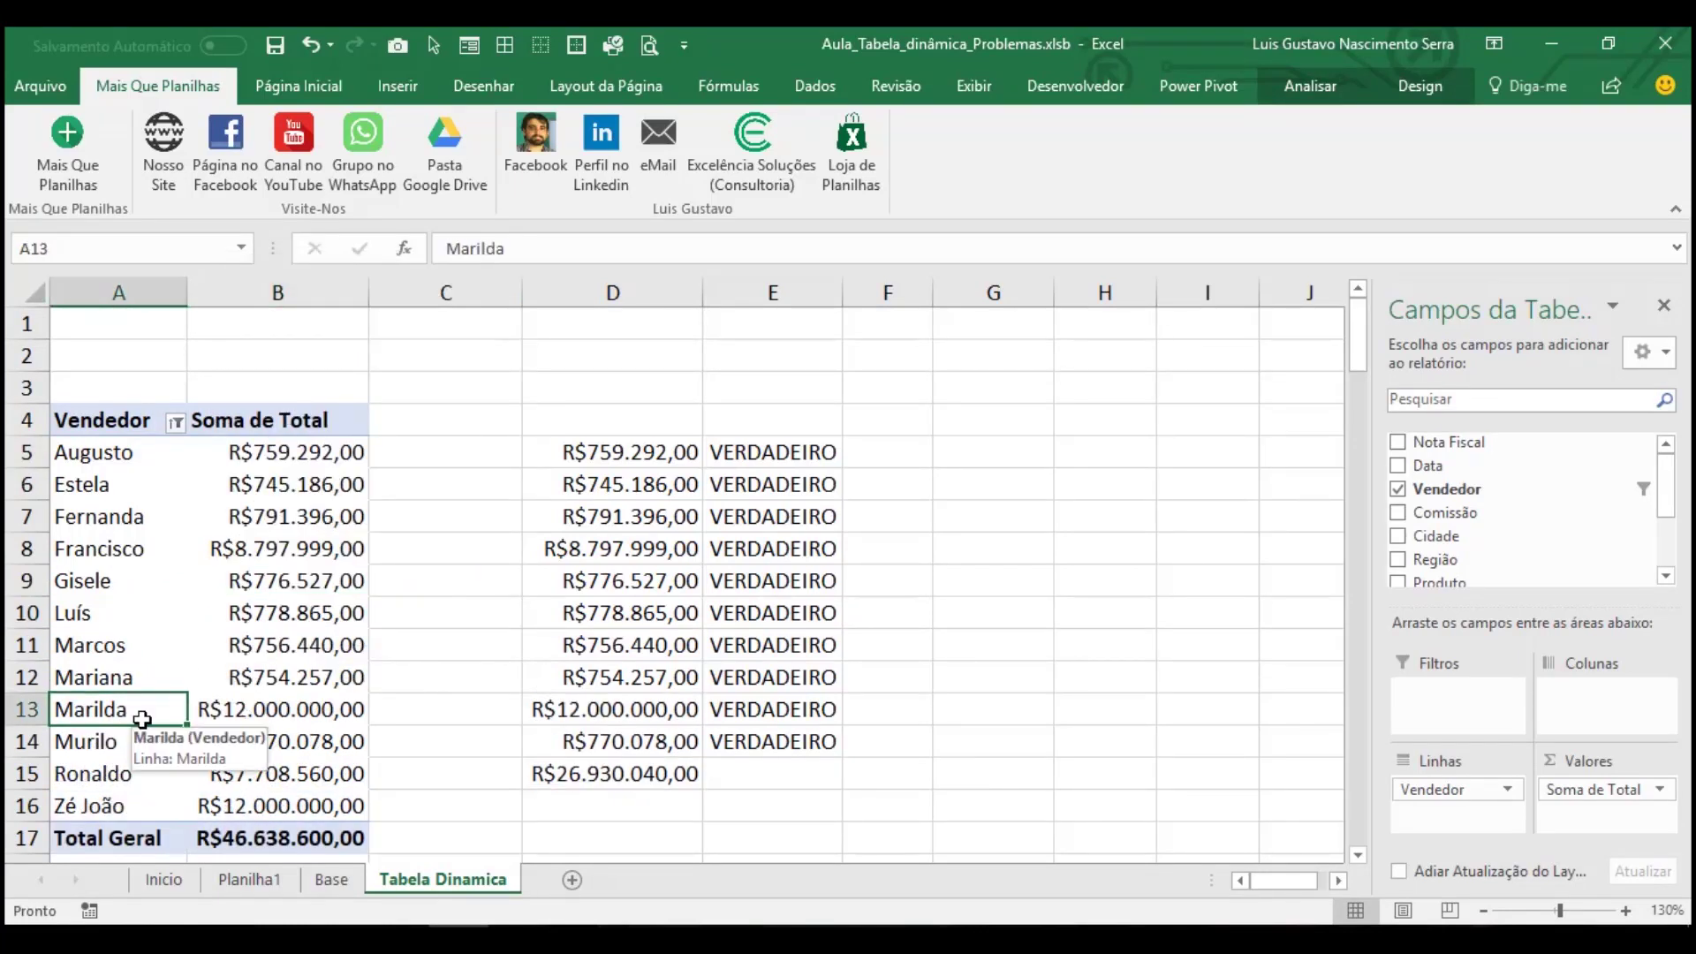
{"action": "left_click", "coordinate": [176, 423]}
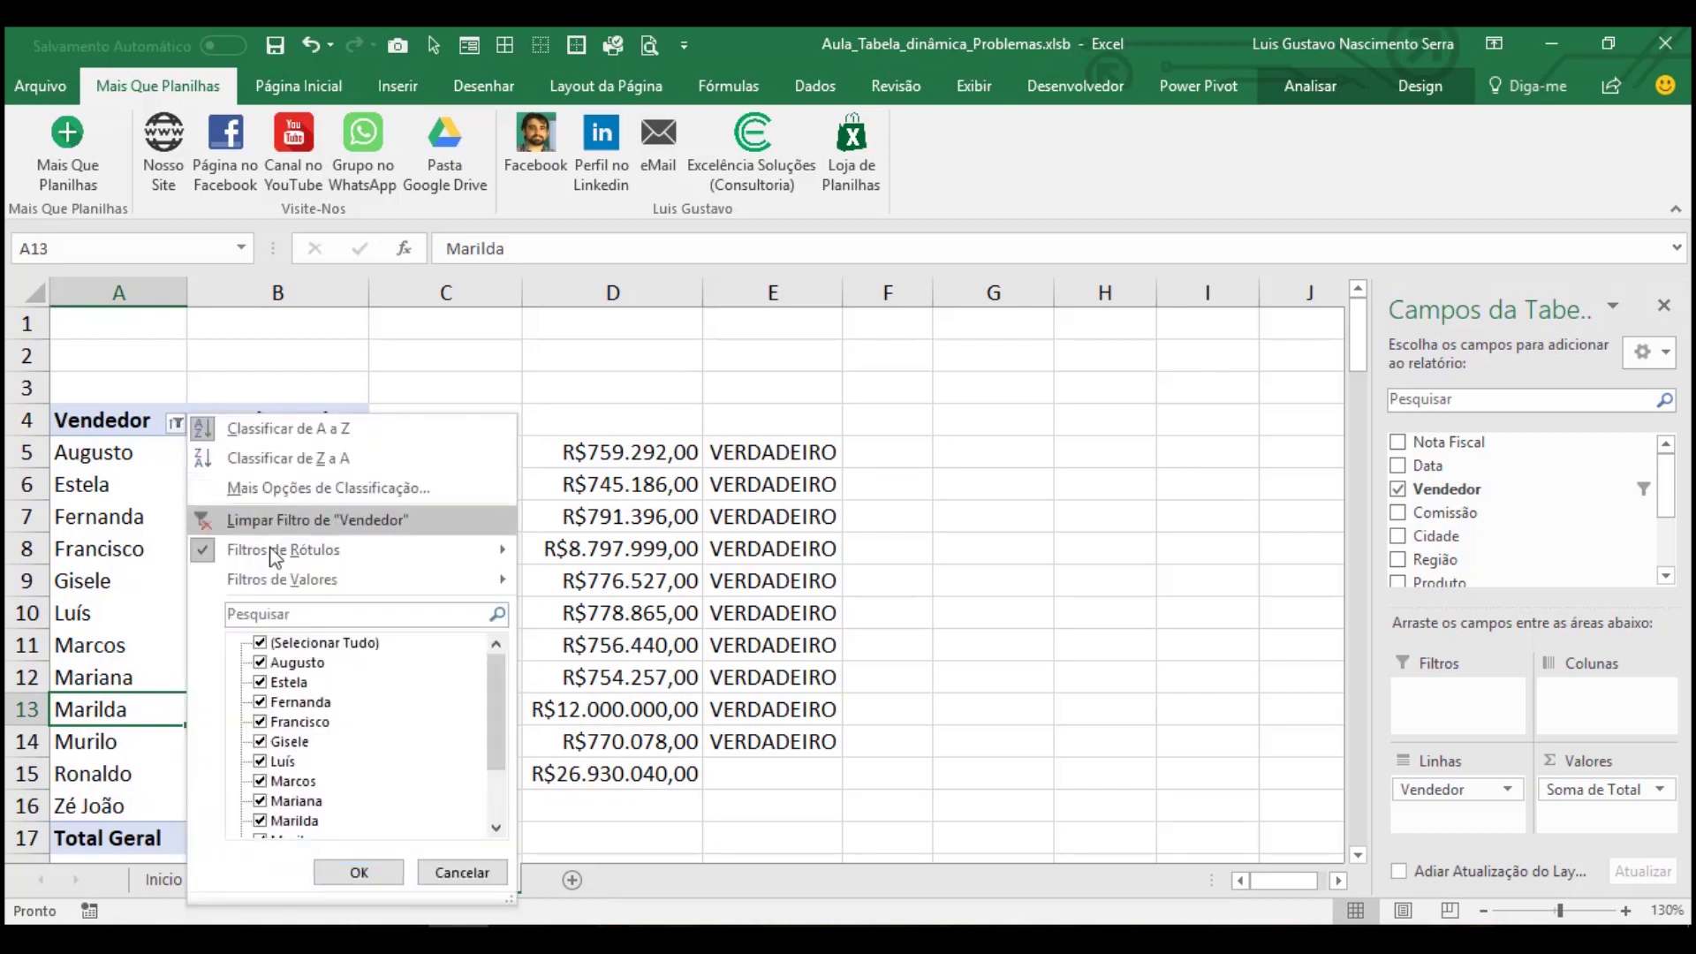
{"action": "left_click_drag", "start_coordinate": [483, 677], "coordinate": [496, 735]}
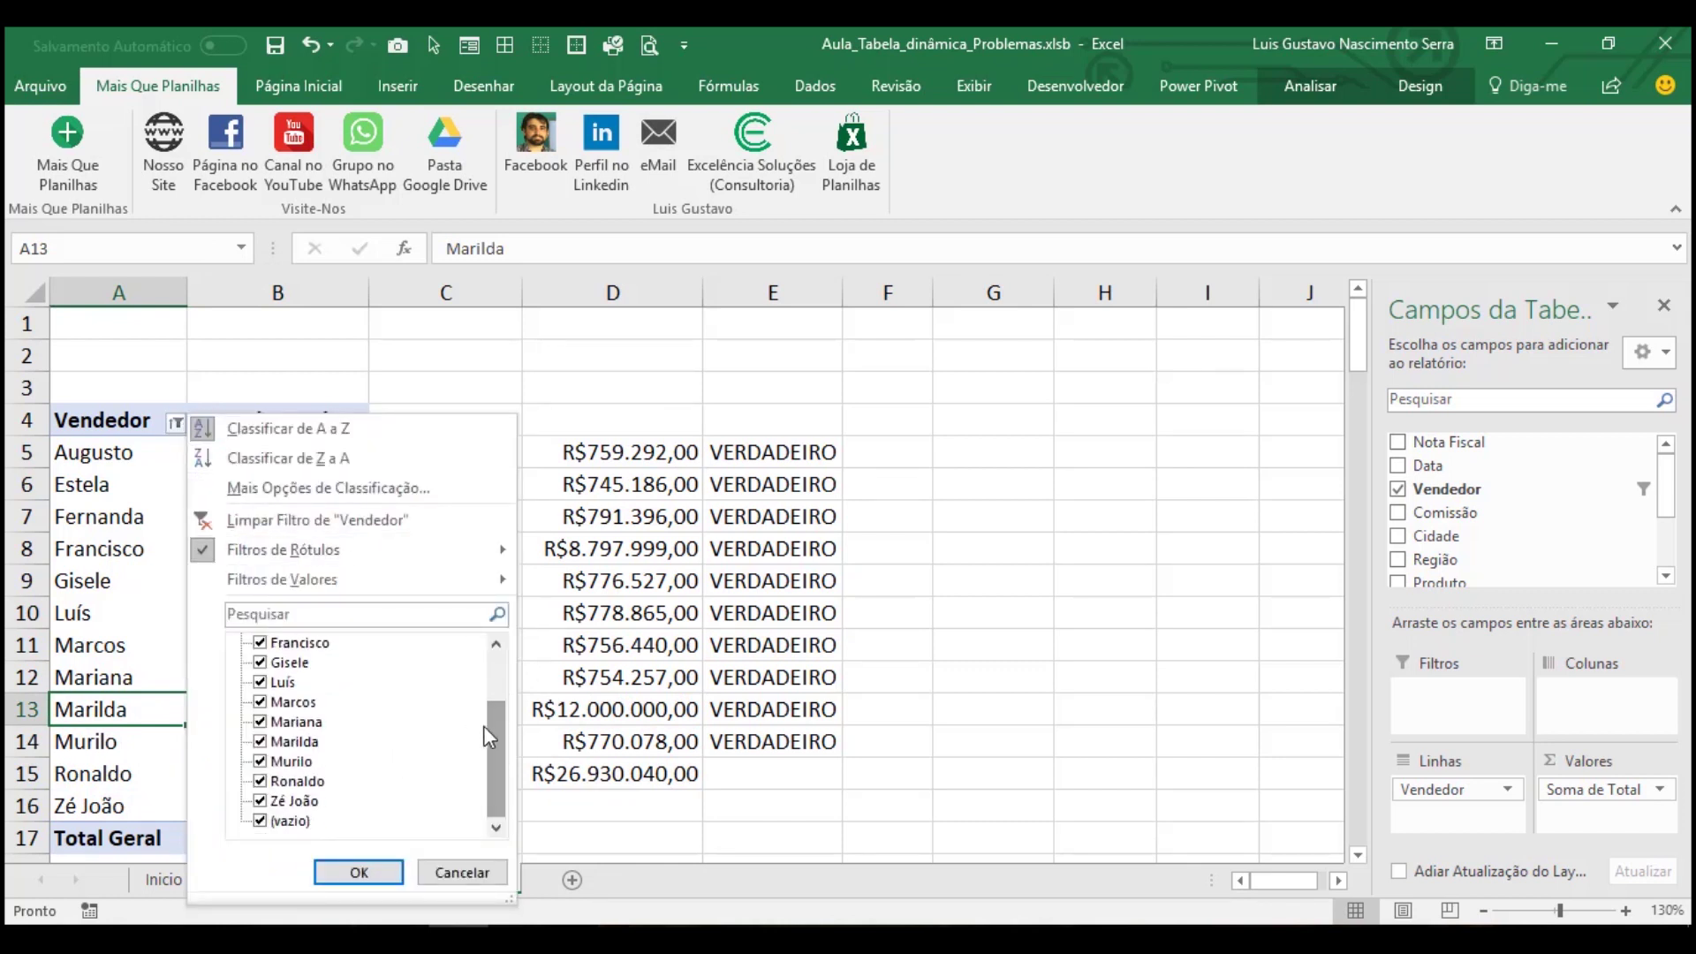
{"action": "left_click_drag", "start_coordinate": [491, 765], "coordinate": [491, 716]}
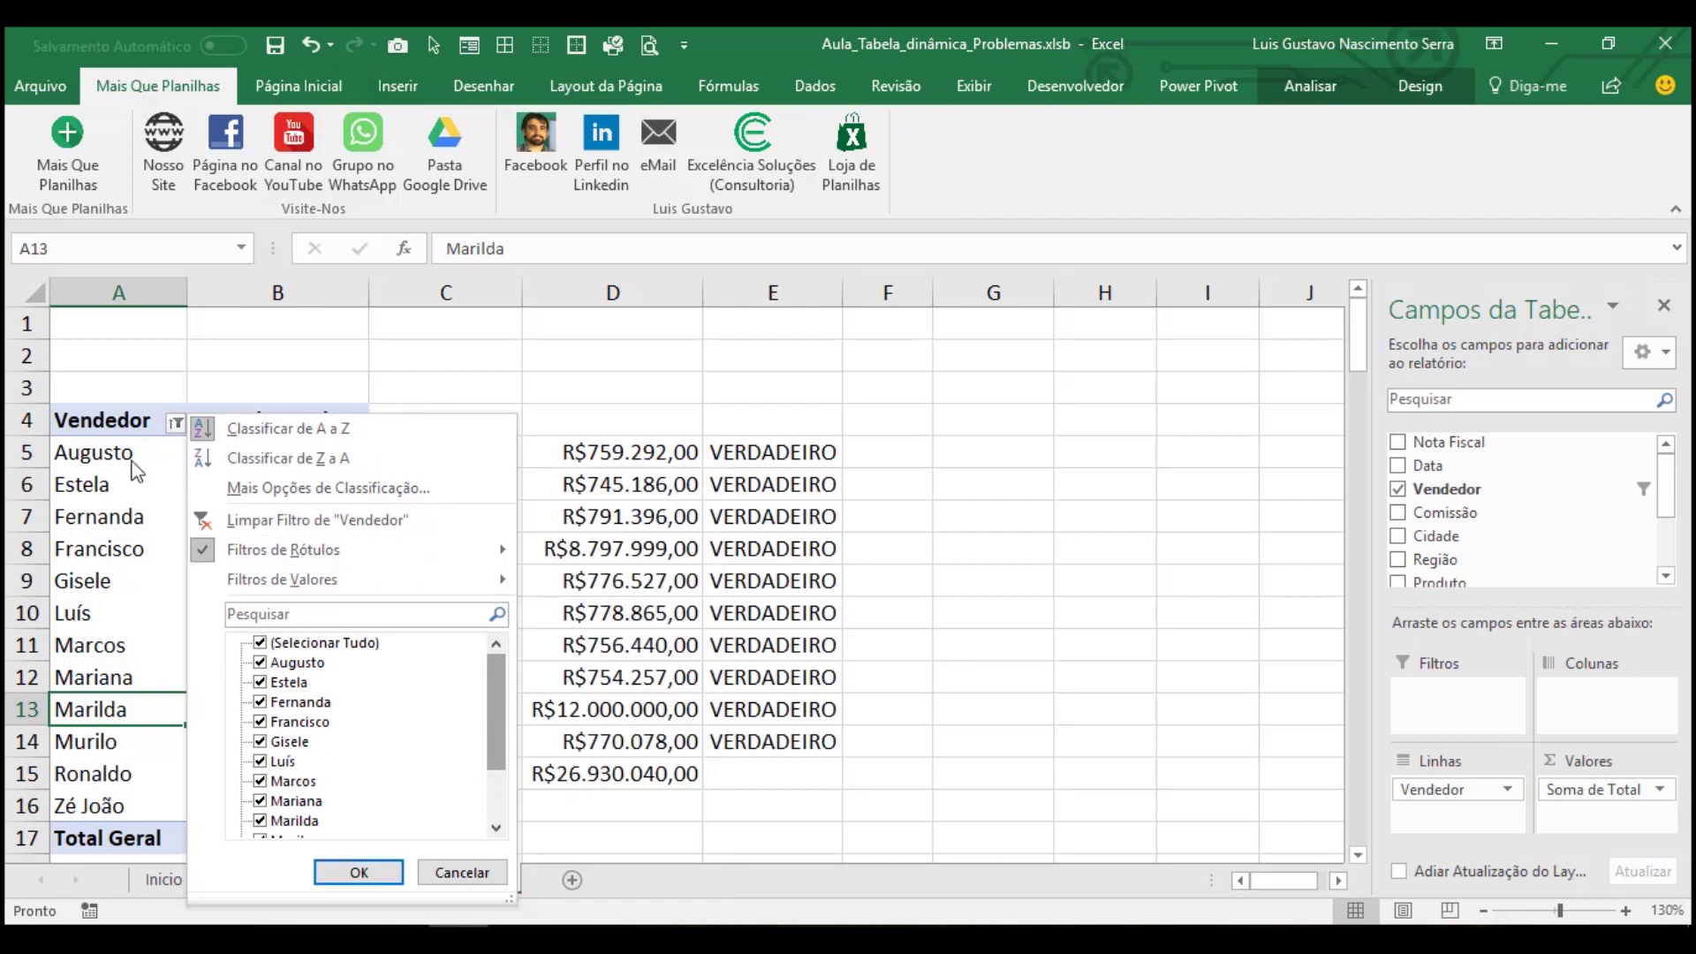
Fill the D14:E14 SOMASE check formulas down through row 16 so every seller reads VERDADEIRO
{"action": "left_click", "coordinate": [116, 418]}
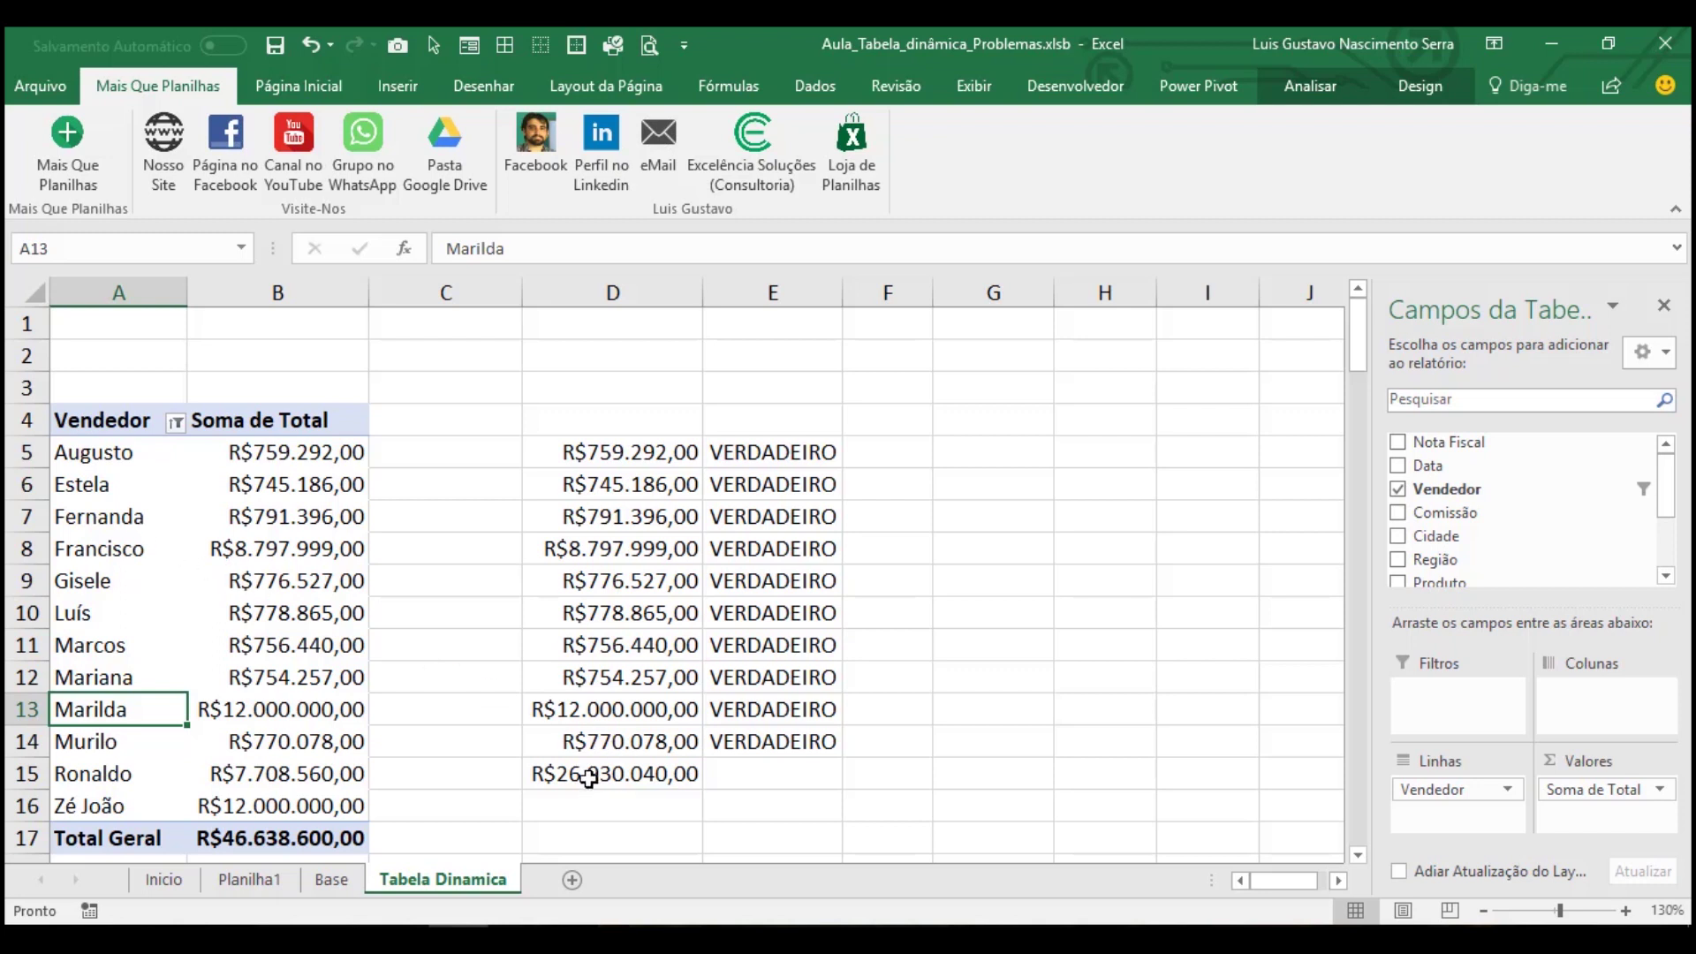
{"action": "mouse_move", "coordinate": [638, 745]}
{"action": "left_mouse_down"}
{"action": "mouse_move", "coordinate": [777, 745]}
{"action": "mouse_move", "coordinate": [841, 818]}
{"action": "left_mouse_up"}
{"action": "left_click", "coordinate": [675, 742]}
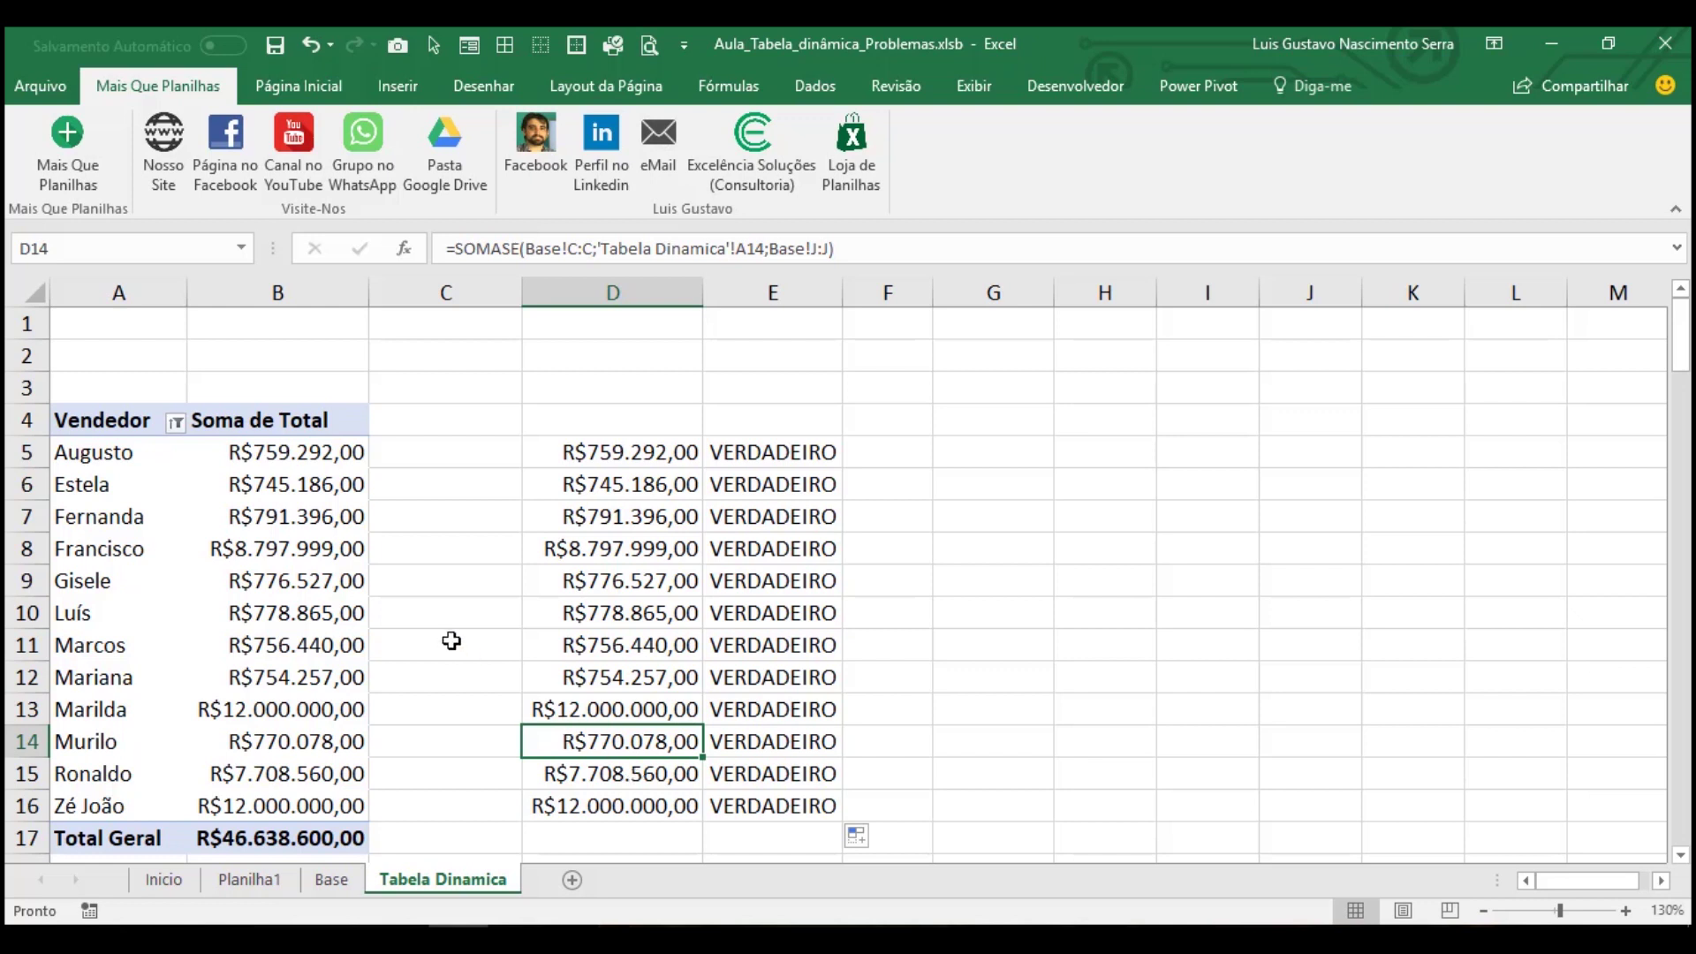
Review the Vendedor filter list without changes, then return to the Base sheet
{"action": "left_click", "coordinate": [175, 422]}
{"action": "left_click_drag", "start_coordinate": [499, 714], "coordinate": [484, 669]}
{"action": "left_click", "coordinate": [462, 875]}
{"action": "left_click", "coordinate": [340, 881]}
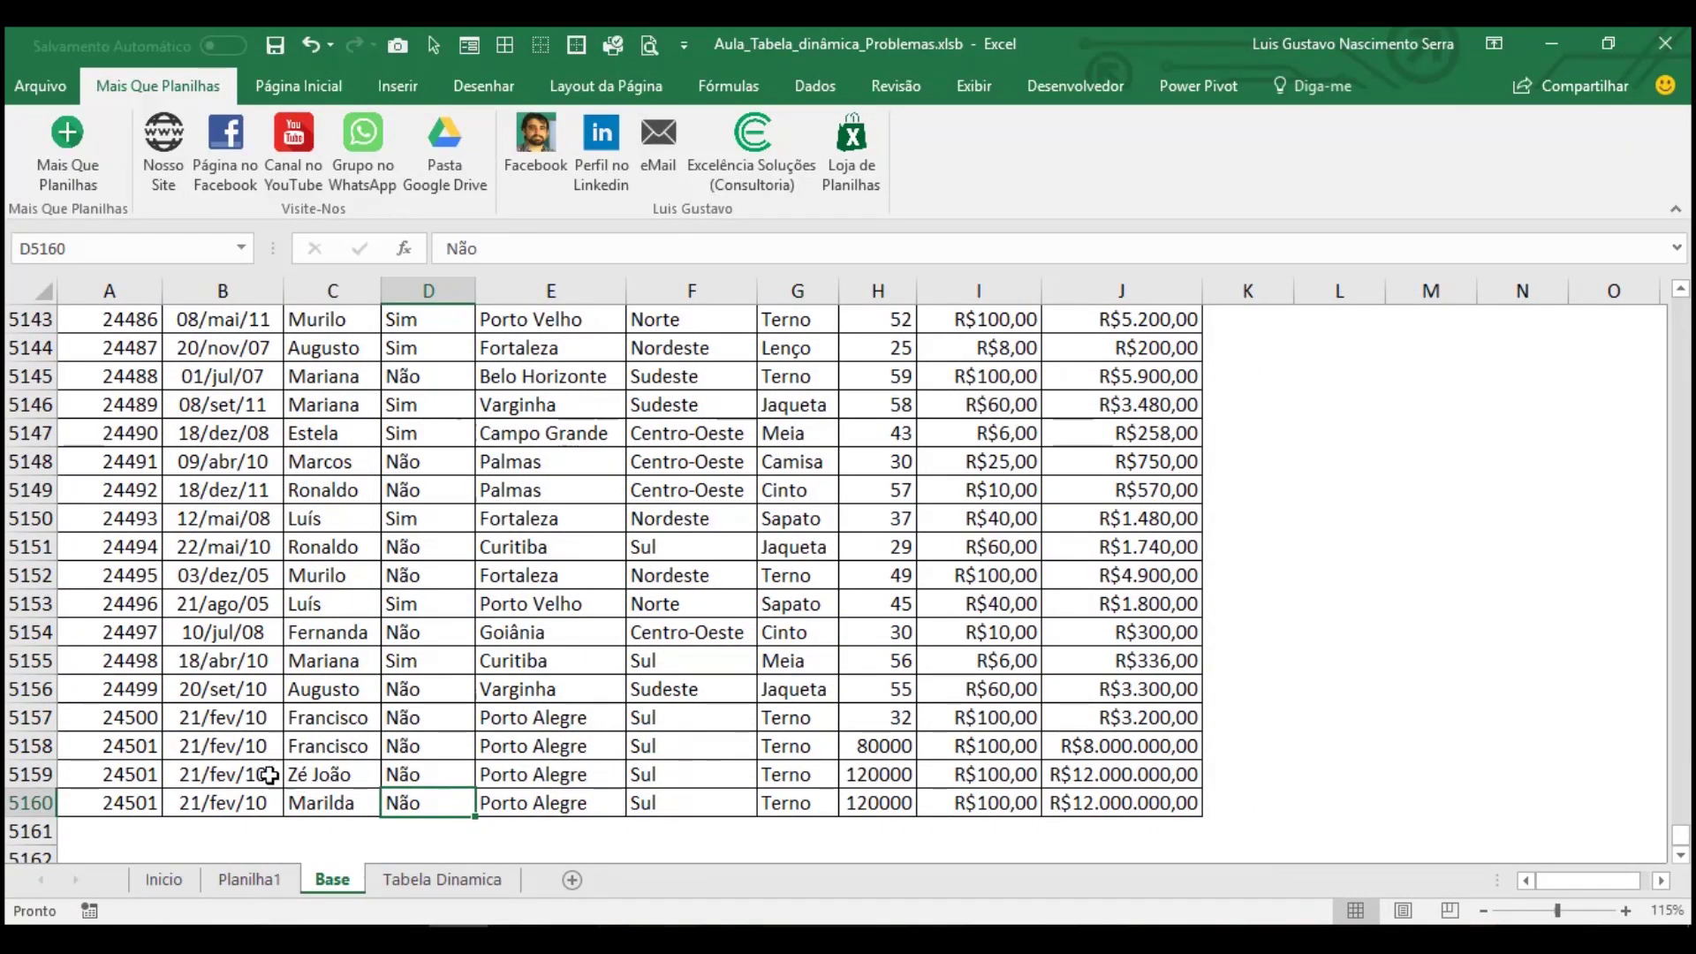
Delete the new seller's Base record in row 5159 and return to the pivot's seller labels
{"action": "left_click", "coordinate": [34, 774]}
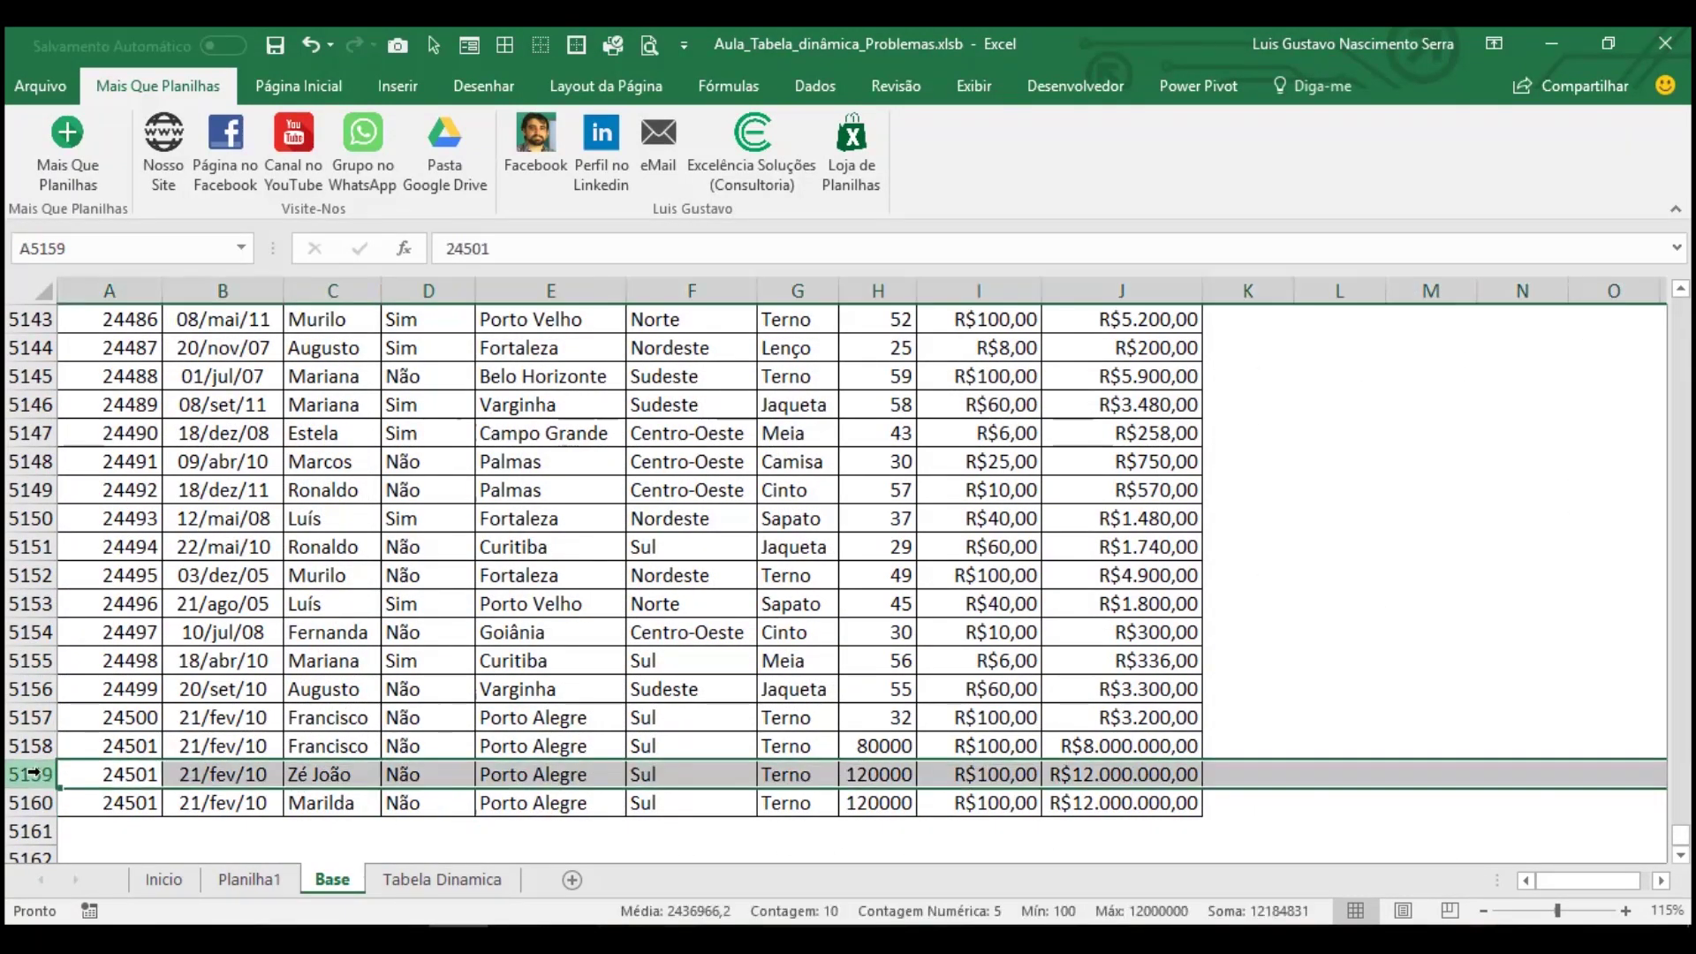
{"action": "right_click", "coordinate": [110, 774]}
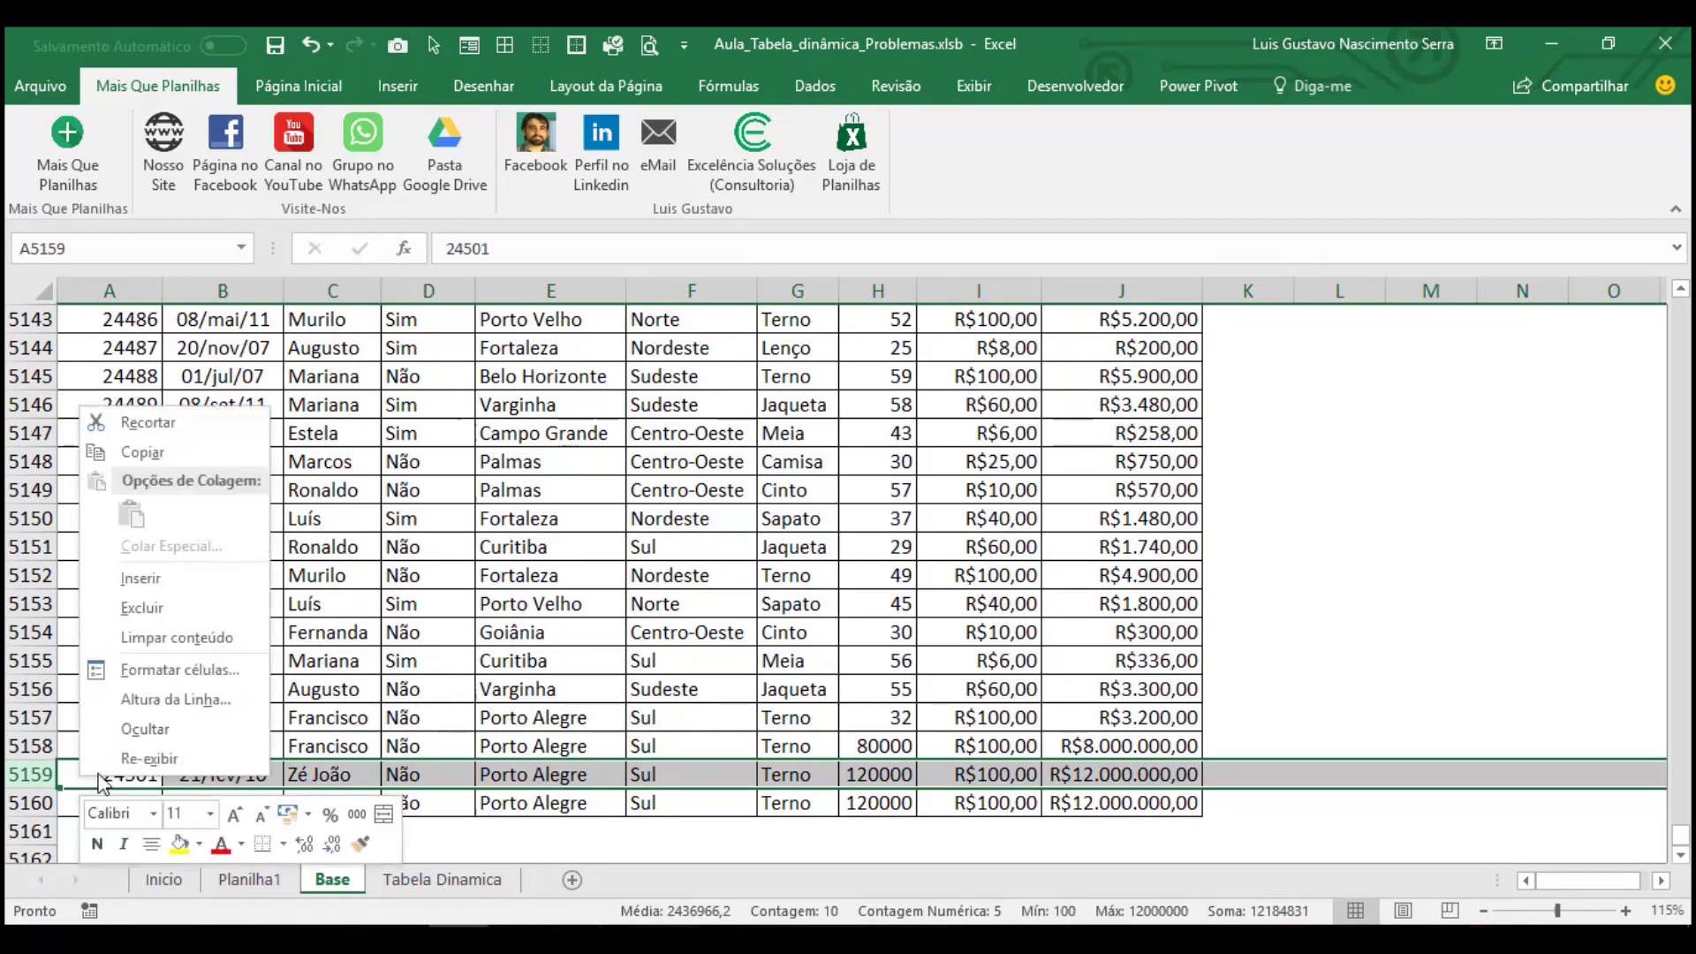
{"action": "left_click", "coordinate": [164, 604]}
{"action": "left_click", "coordinate": [416, 879]}
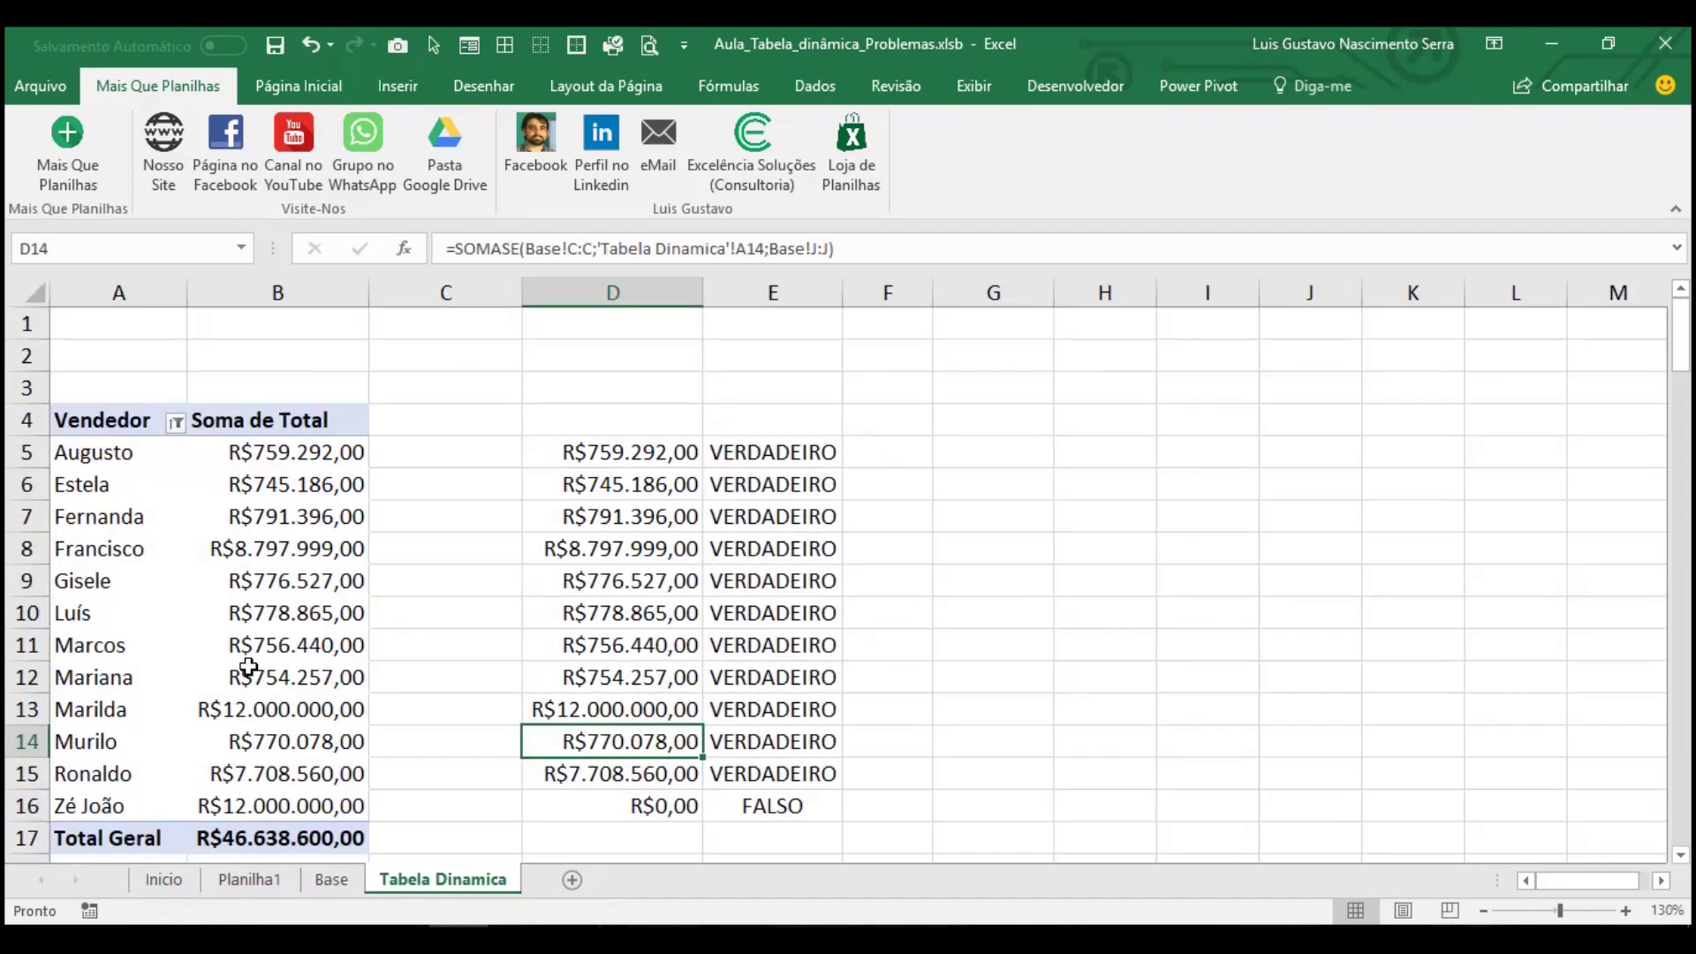
{"action": "left_click", "coordinate": [162, 559]}
{"action": "right_click", "coordinate": [161, 558]}
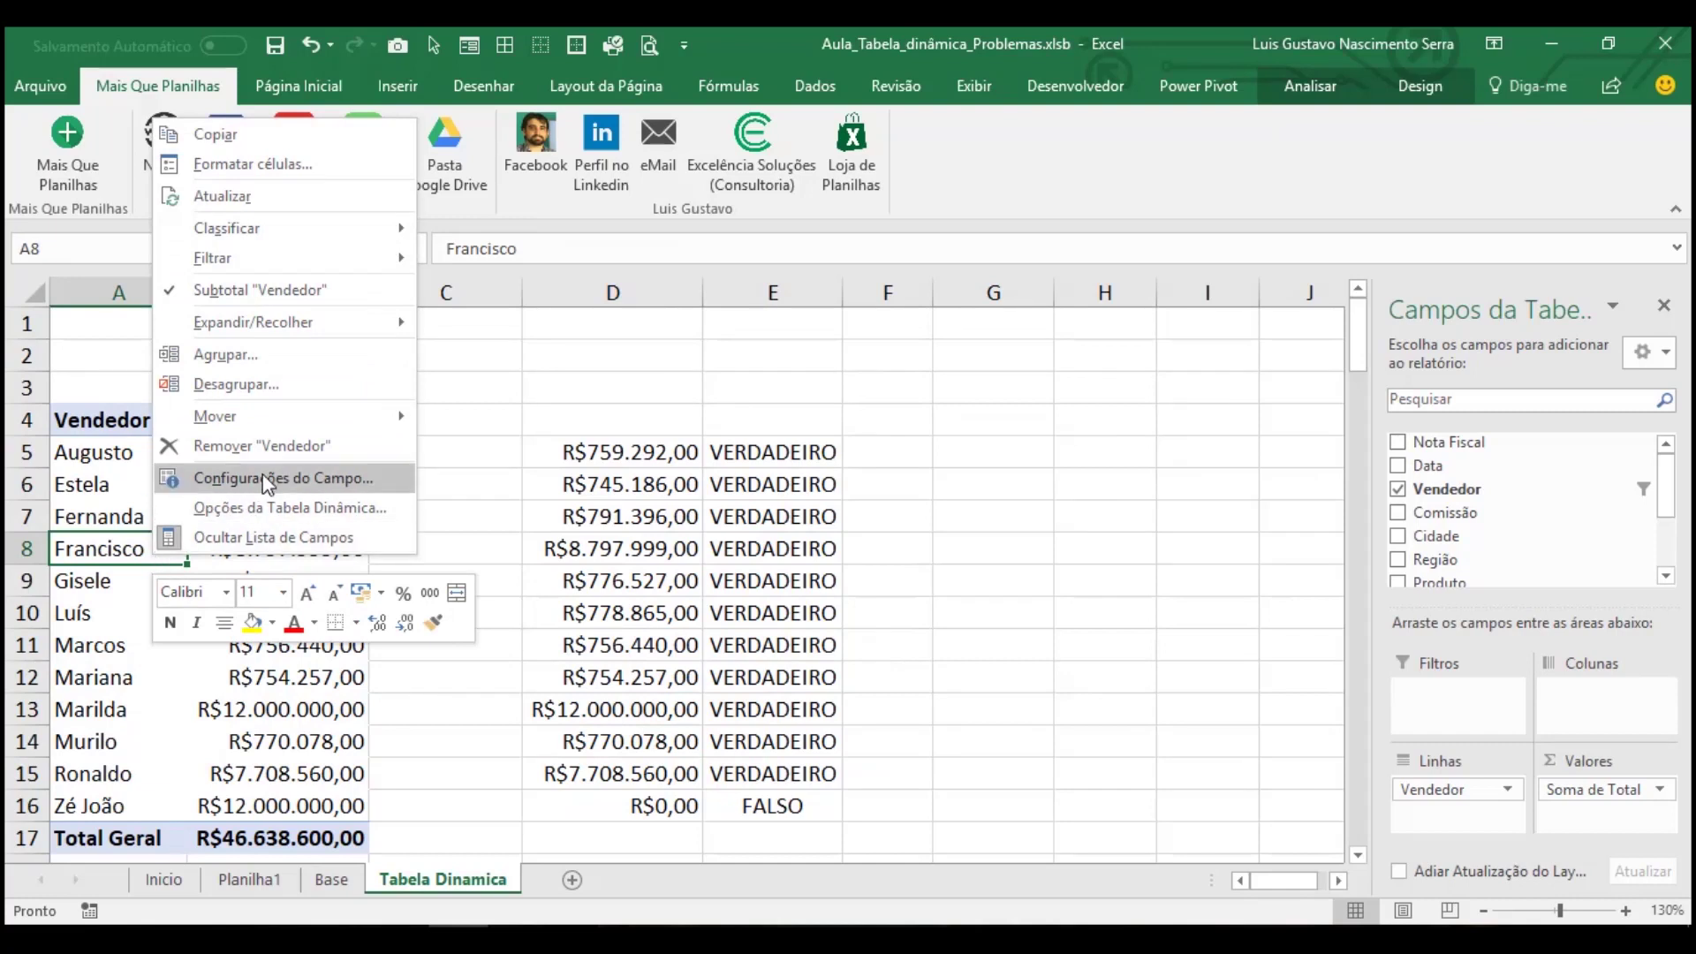
{"action": "left_click", "coordinate": [274, 196]}
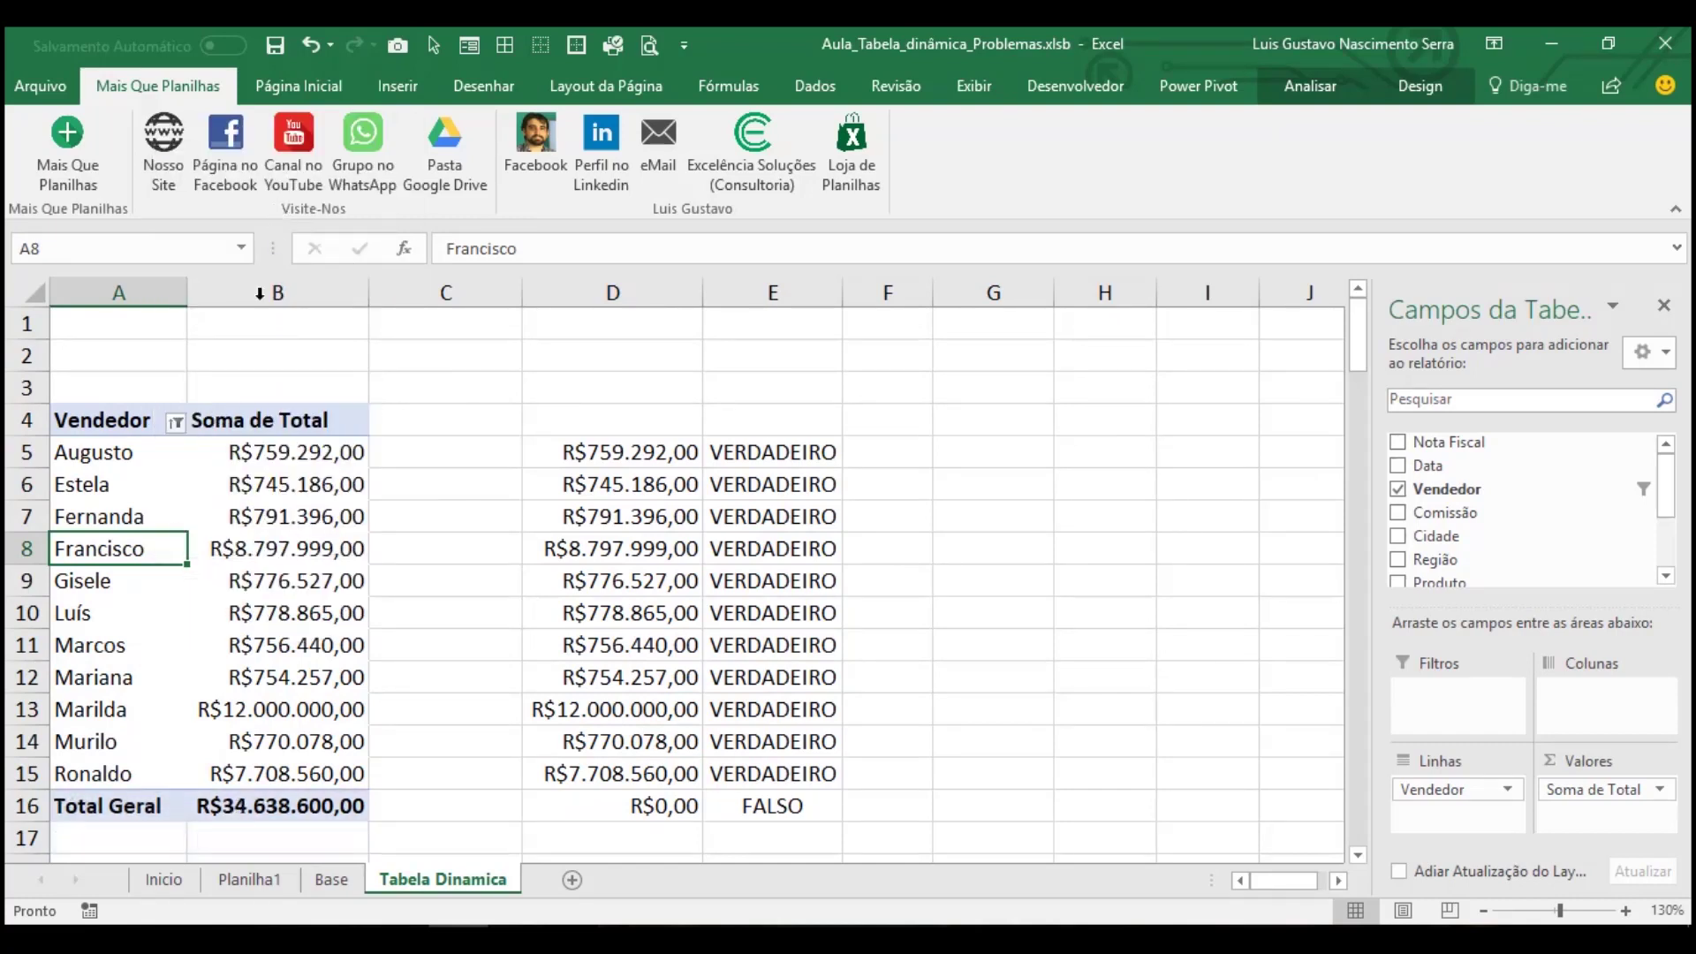
{"action": "left_click", "coordinate": [176, 423]}
{"action": "left_click_drag", "start_coordinate": [491, 690], "coordinate": [497, 738]}
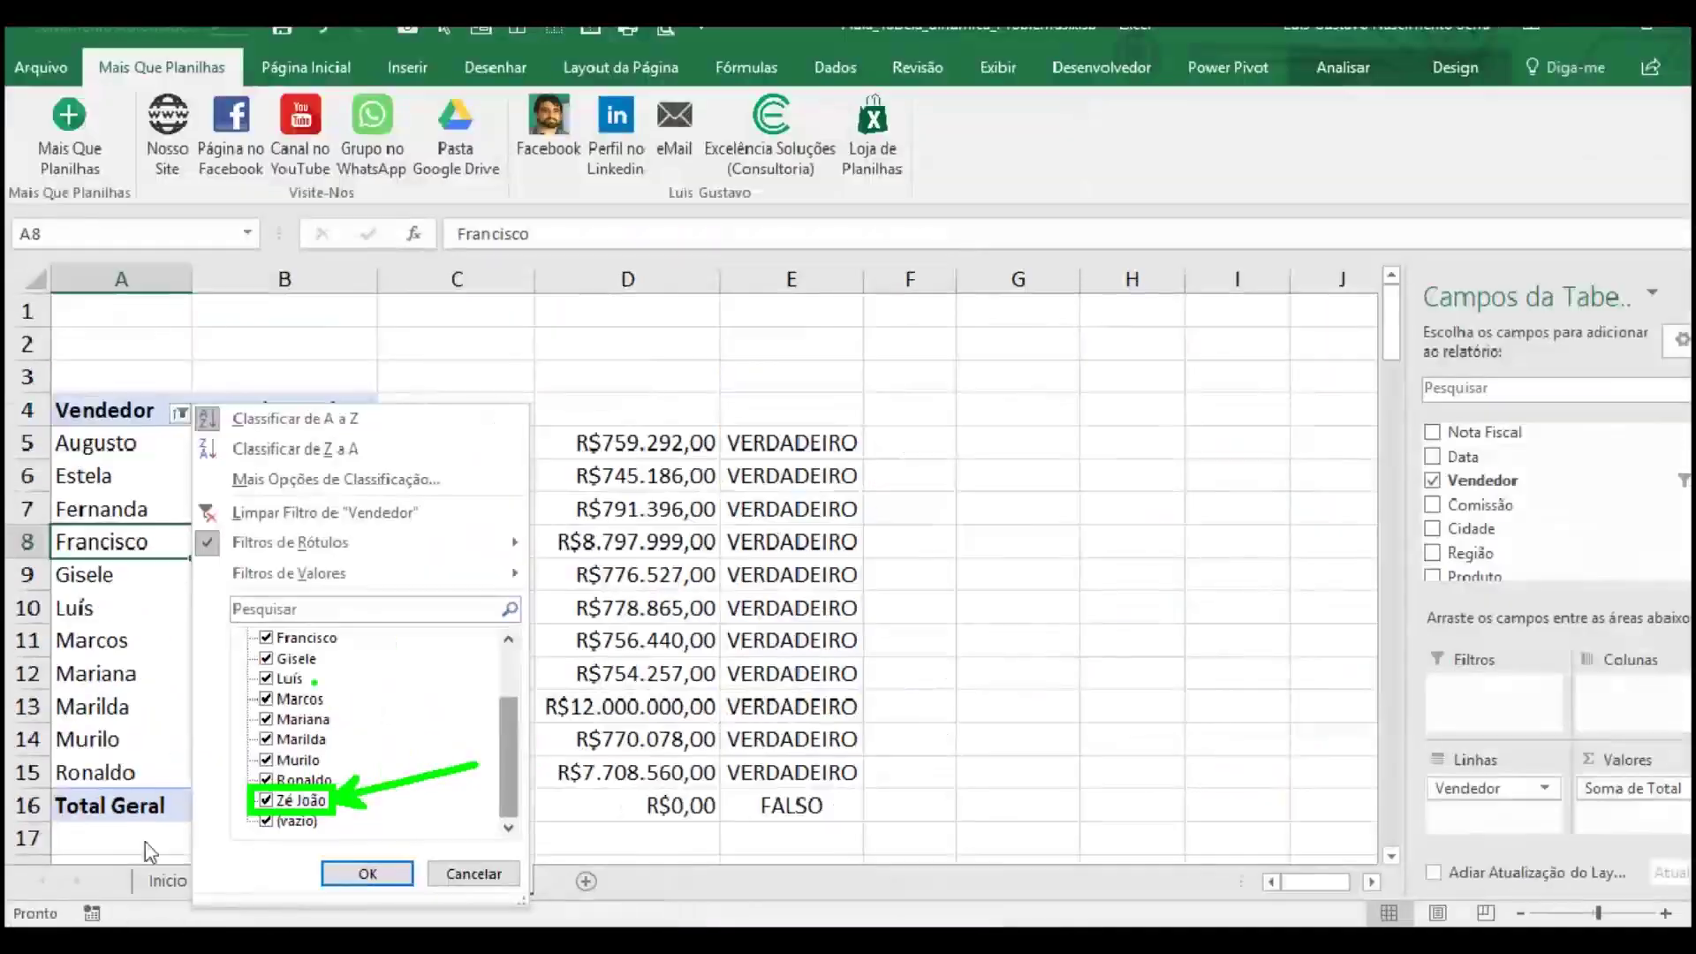
{"action": "key", "text": "Escape"}
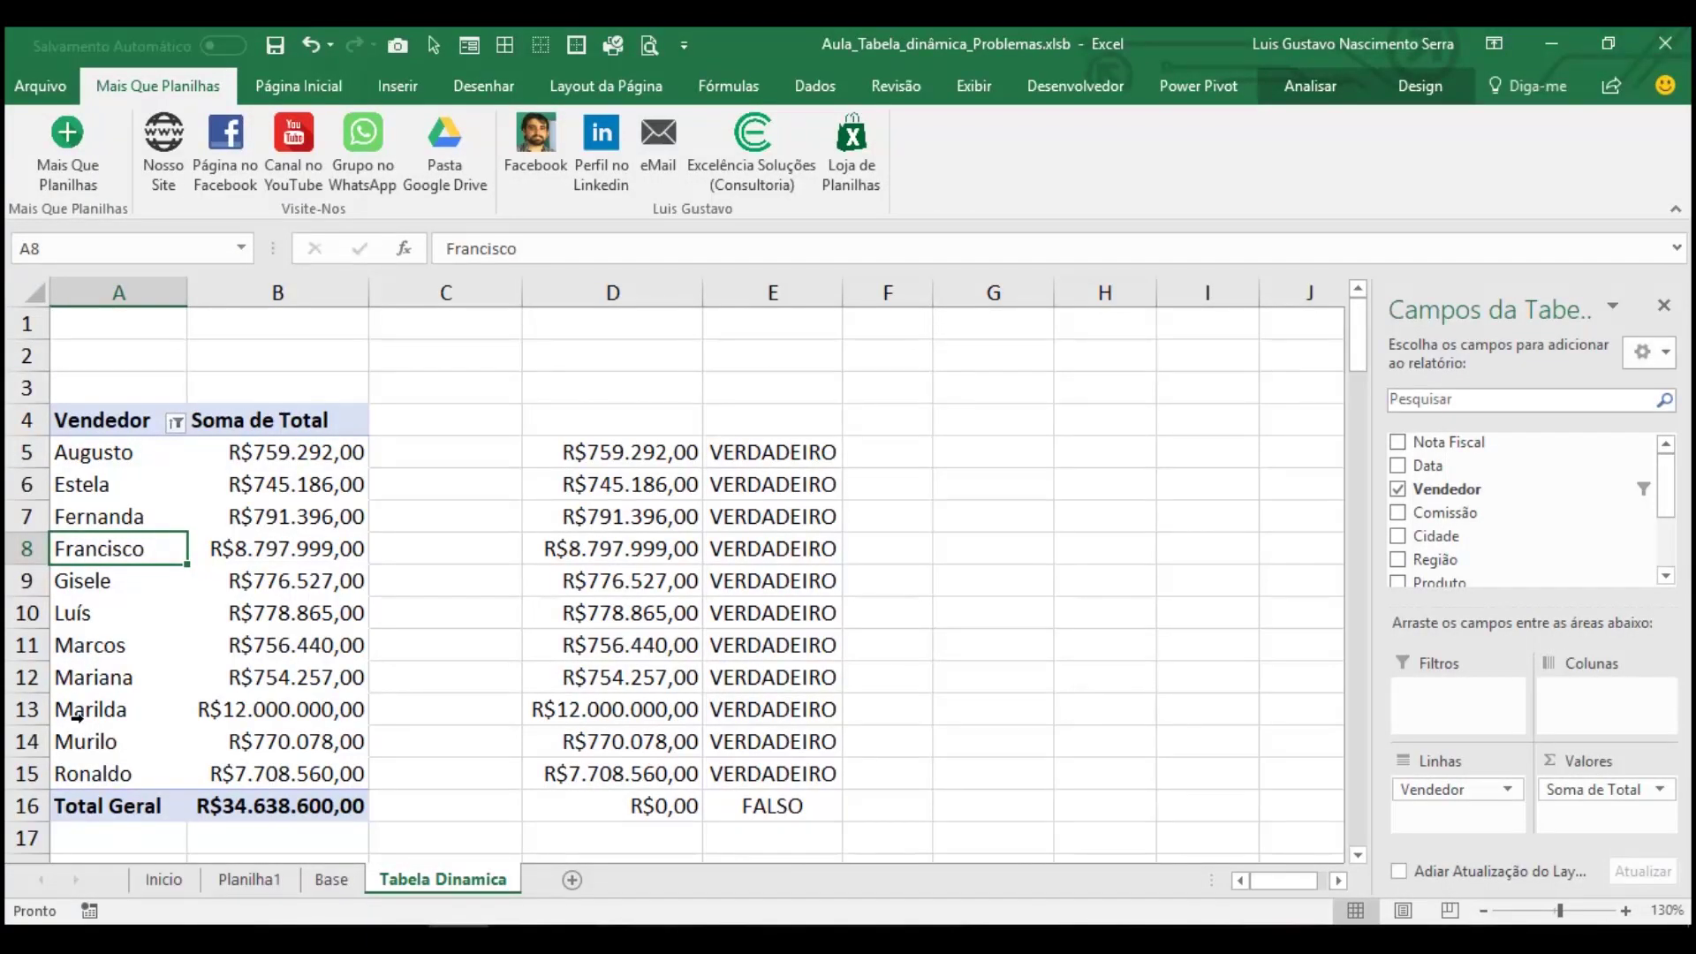
{"action": "left_click", "coordinate": [176, 424]}
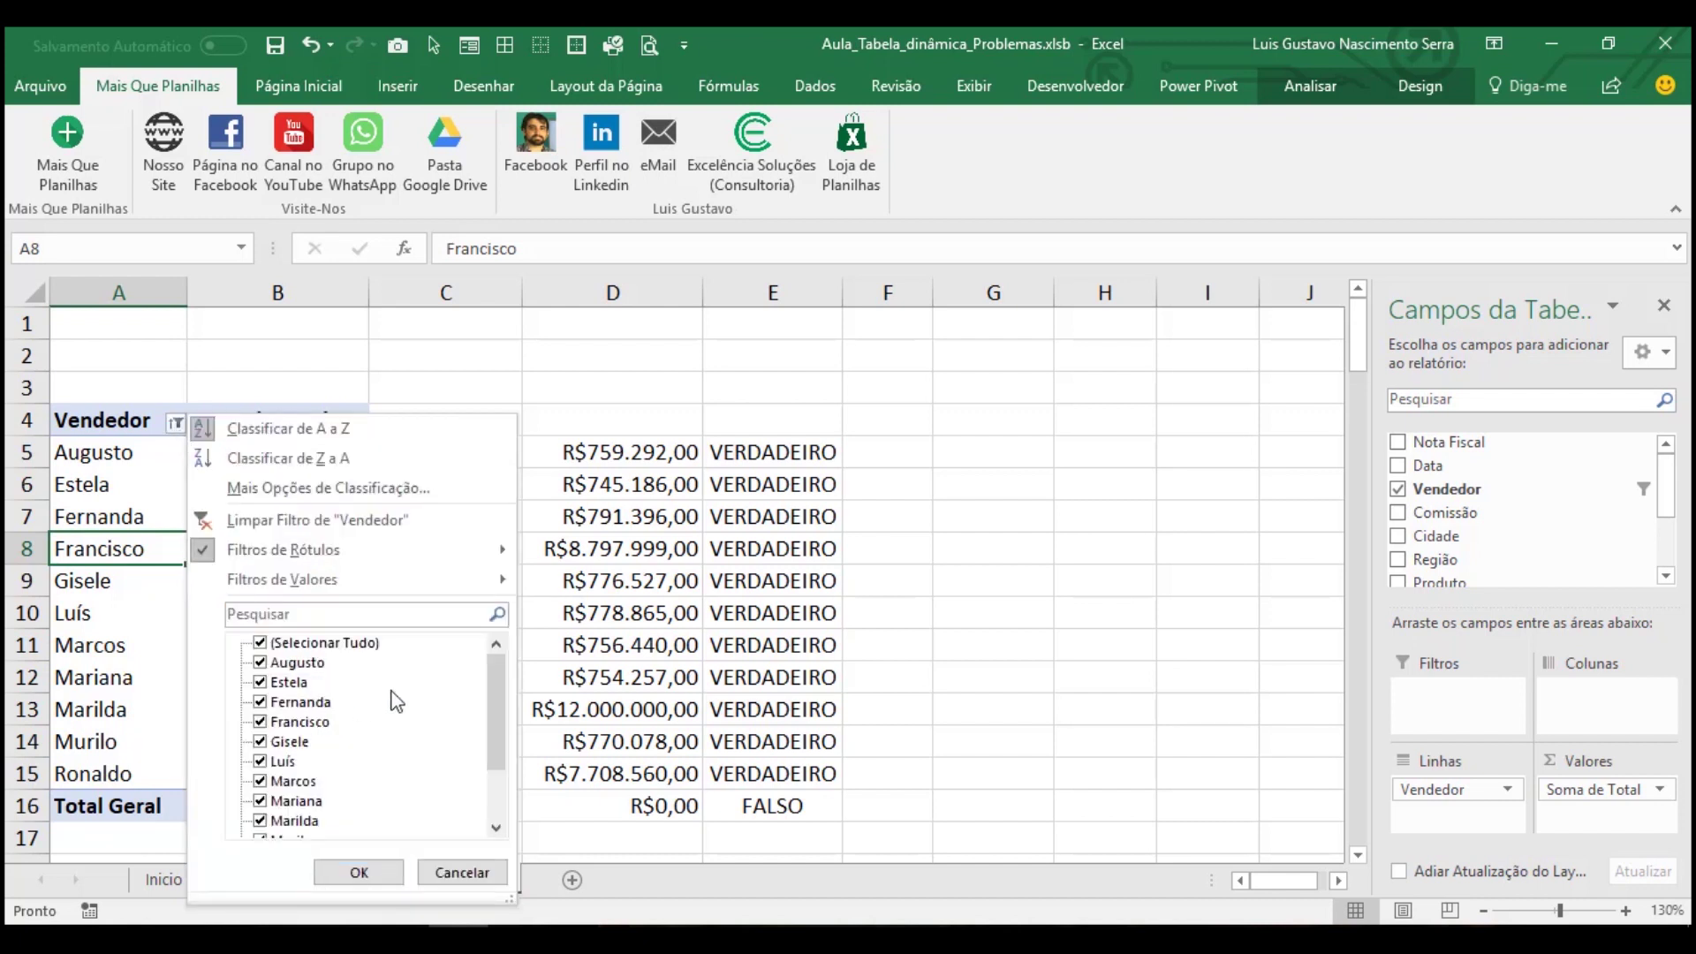
{"action": "left_click_drag", "start_coordinate": [490, 685], "coordinate": [502, 730]}
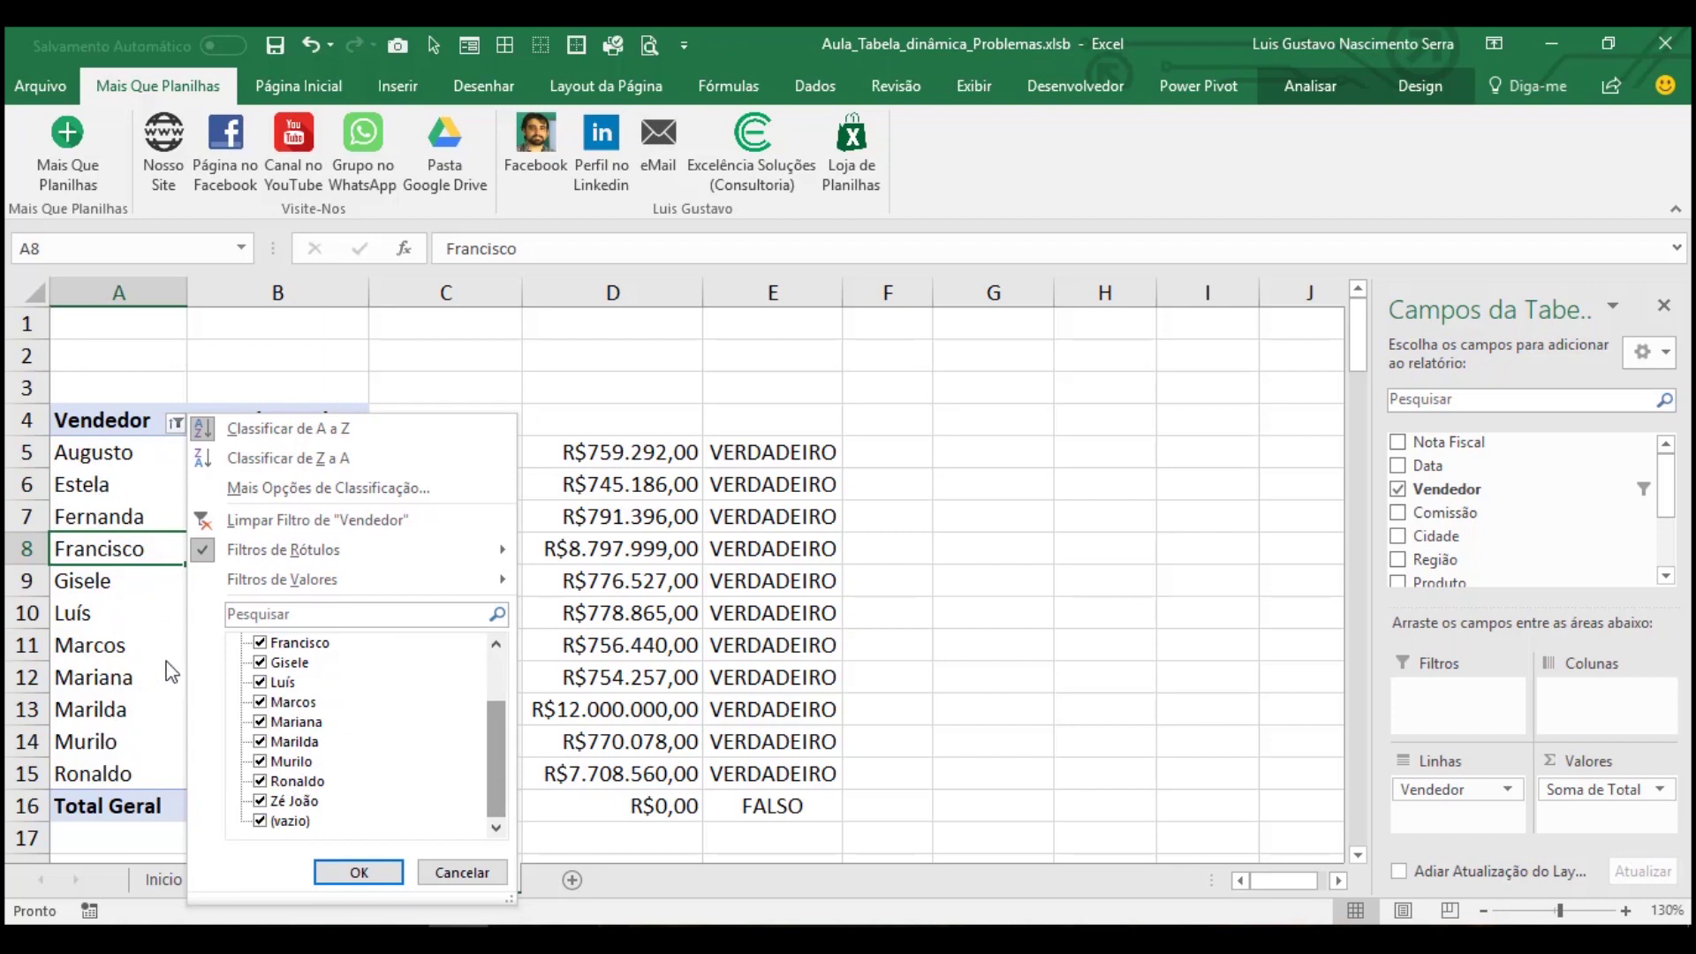
{"action": "left_click", "coordinate": [462, 873]}
{"action": "right_click", "coordinate": [166, 555]}
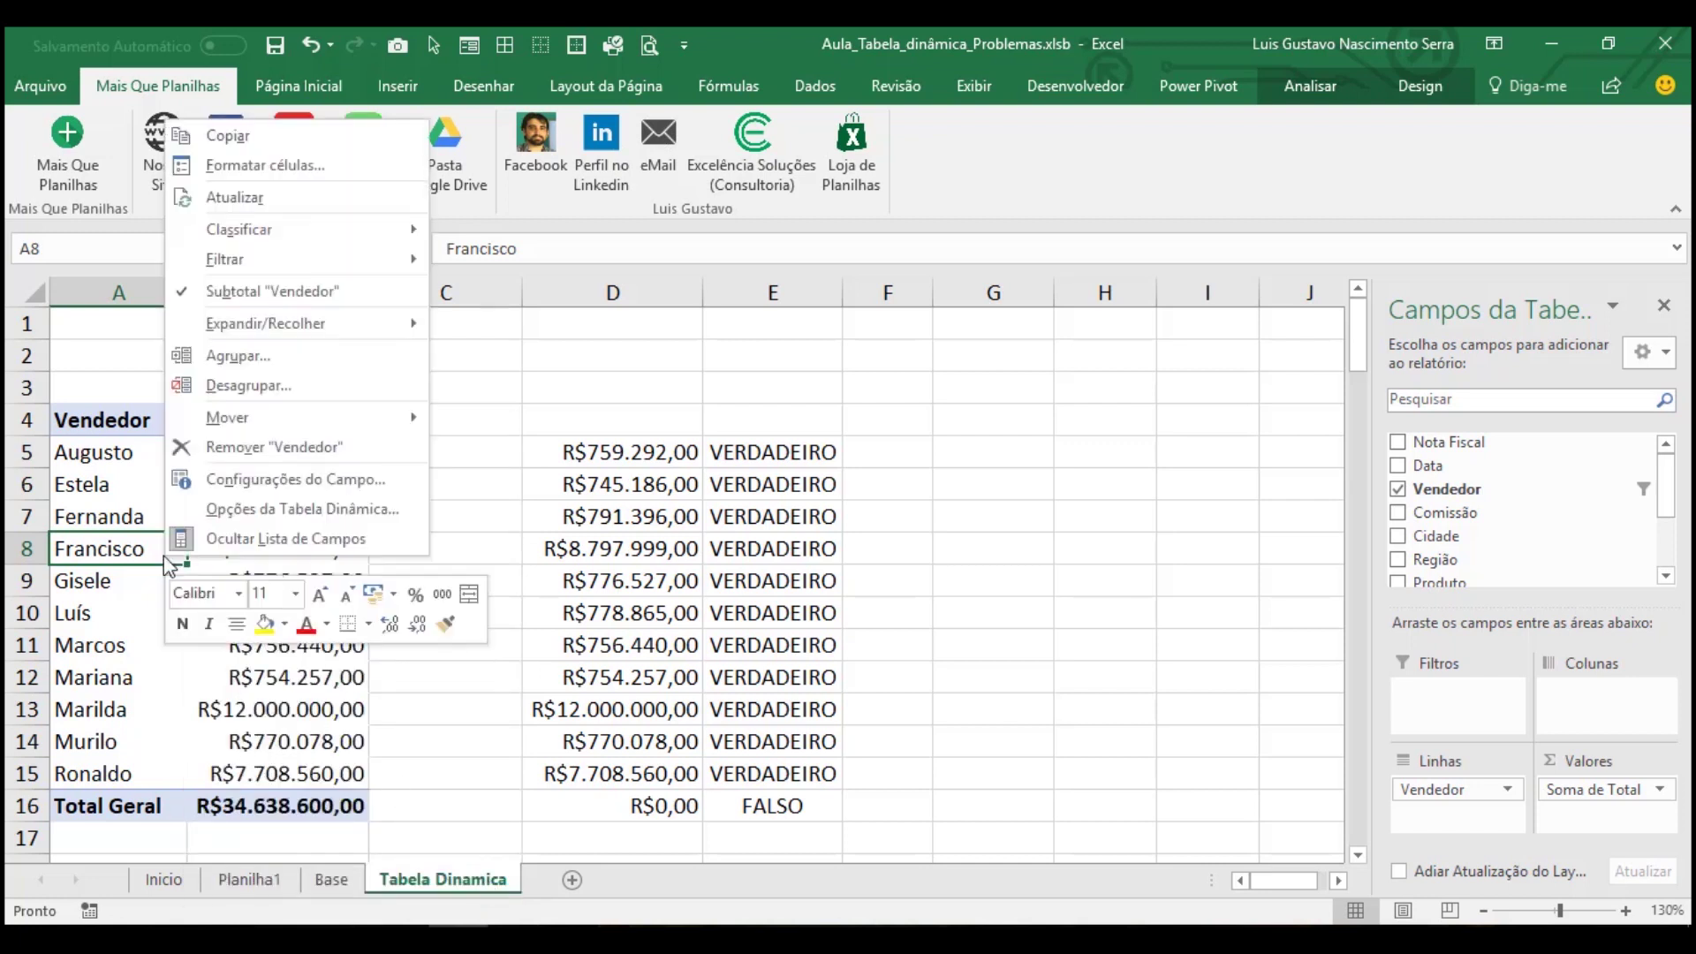
In Opções da Tabela Dinâmica, set Número de itens retidos por campo to Nenhum
{"action": "left_click", "coordinate": [279, 509]}
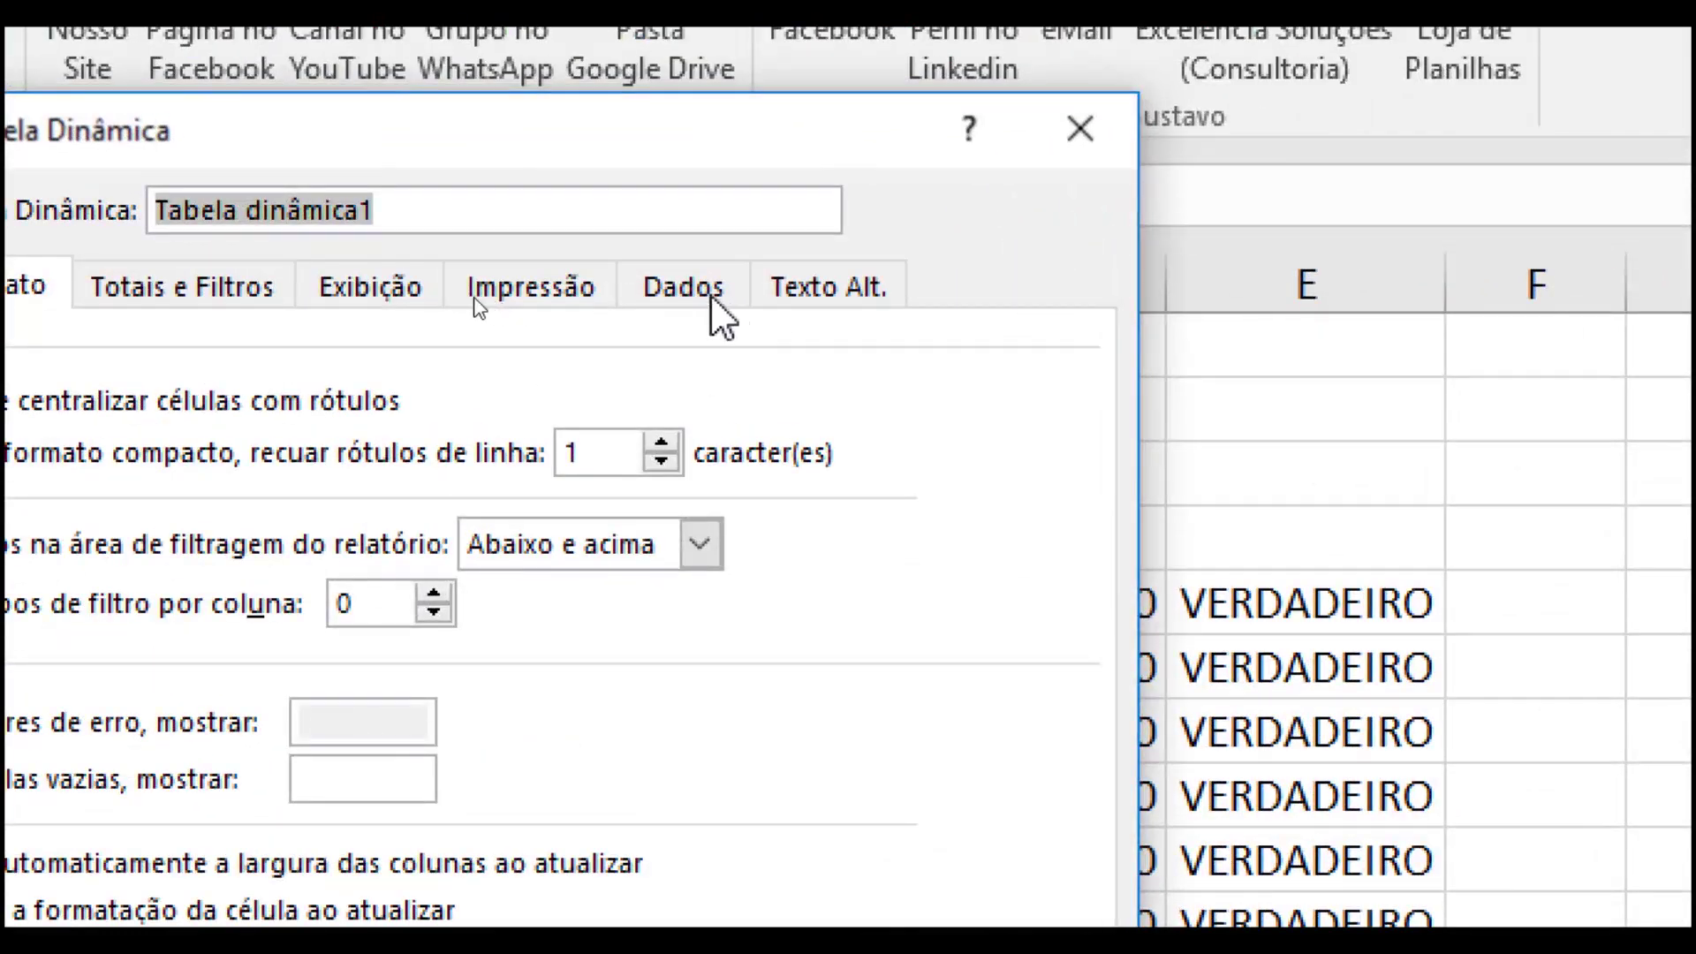
{"action": "left_click", "coordinate": [702, 304]}
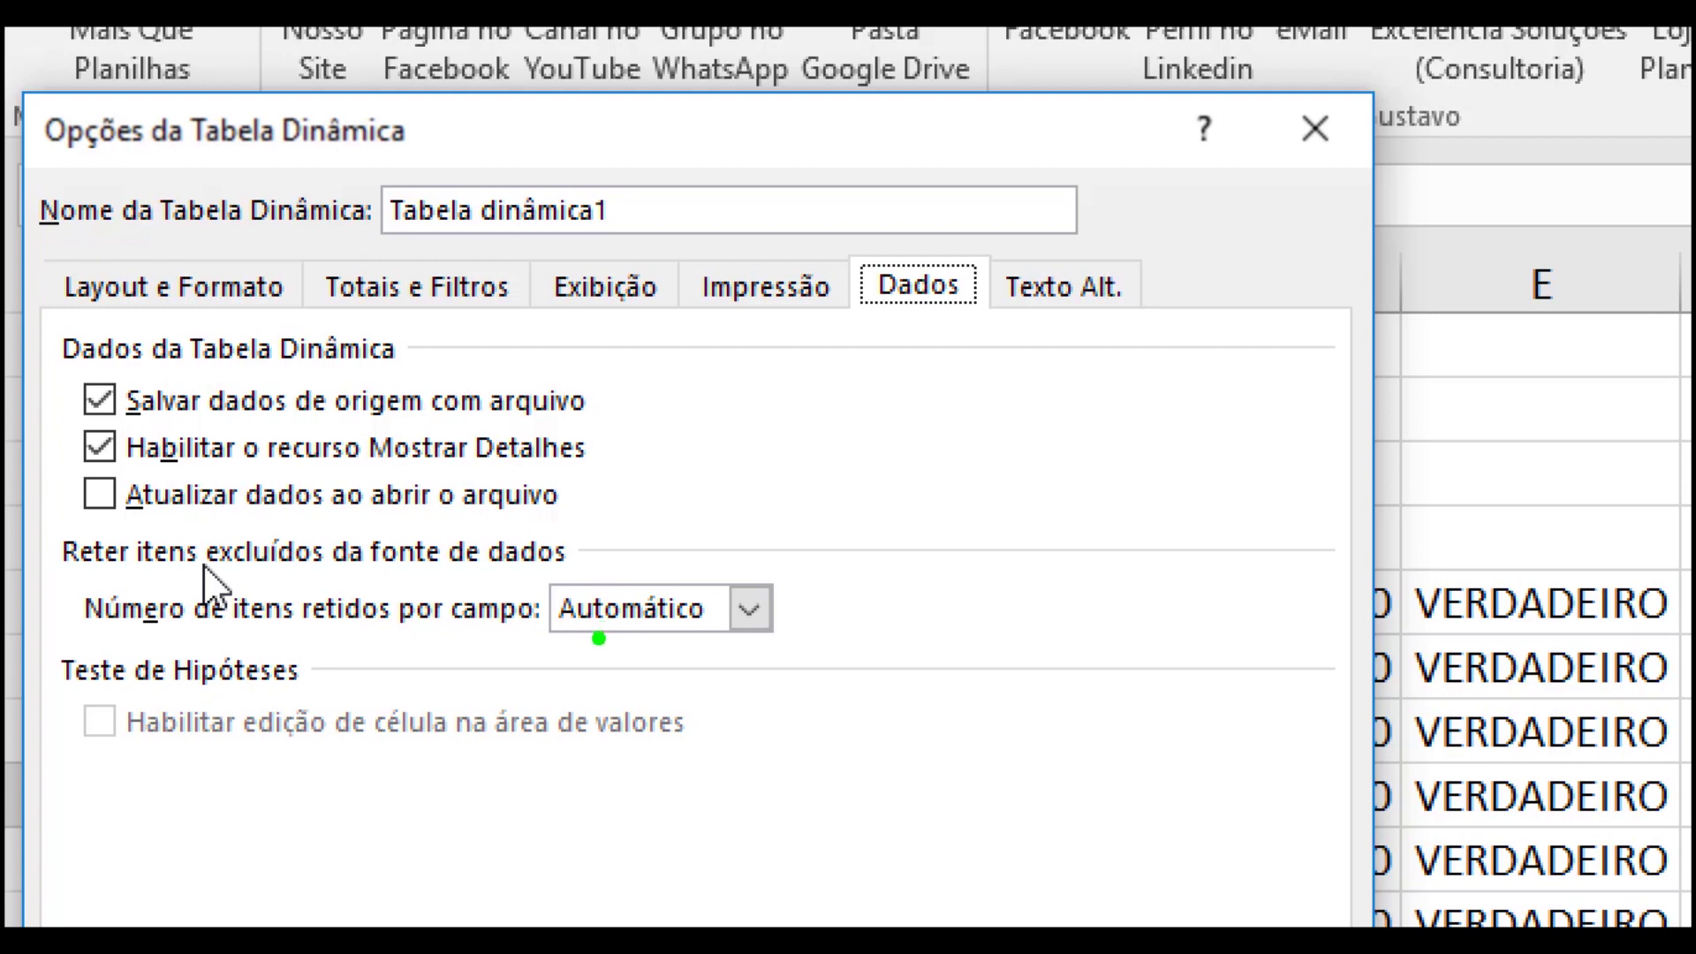
{"action": "left_click", "coordinate": [751, 609]}
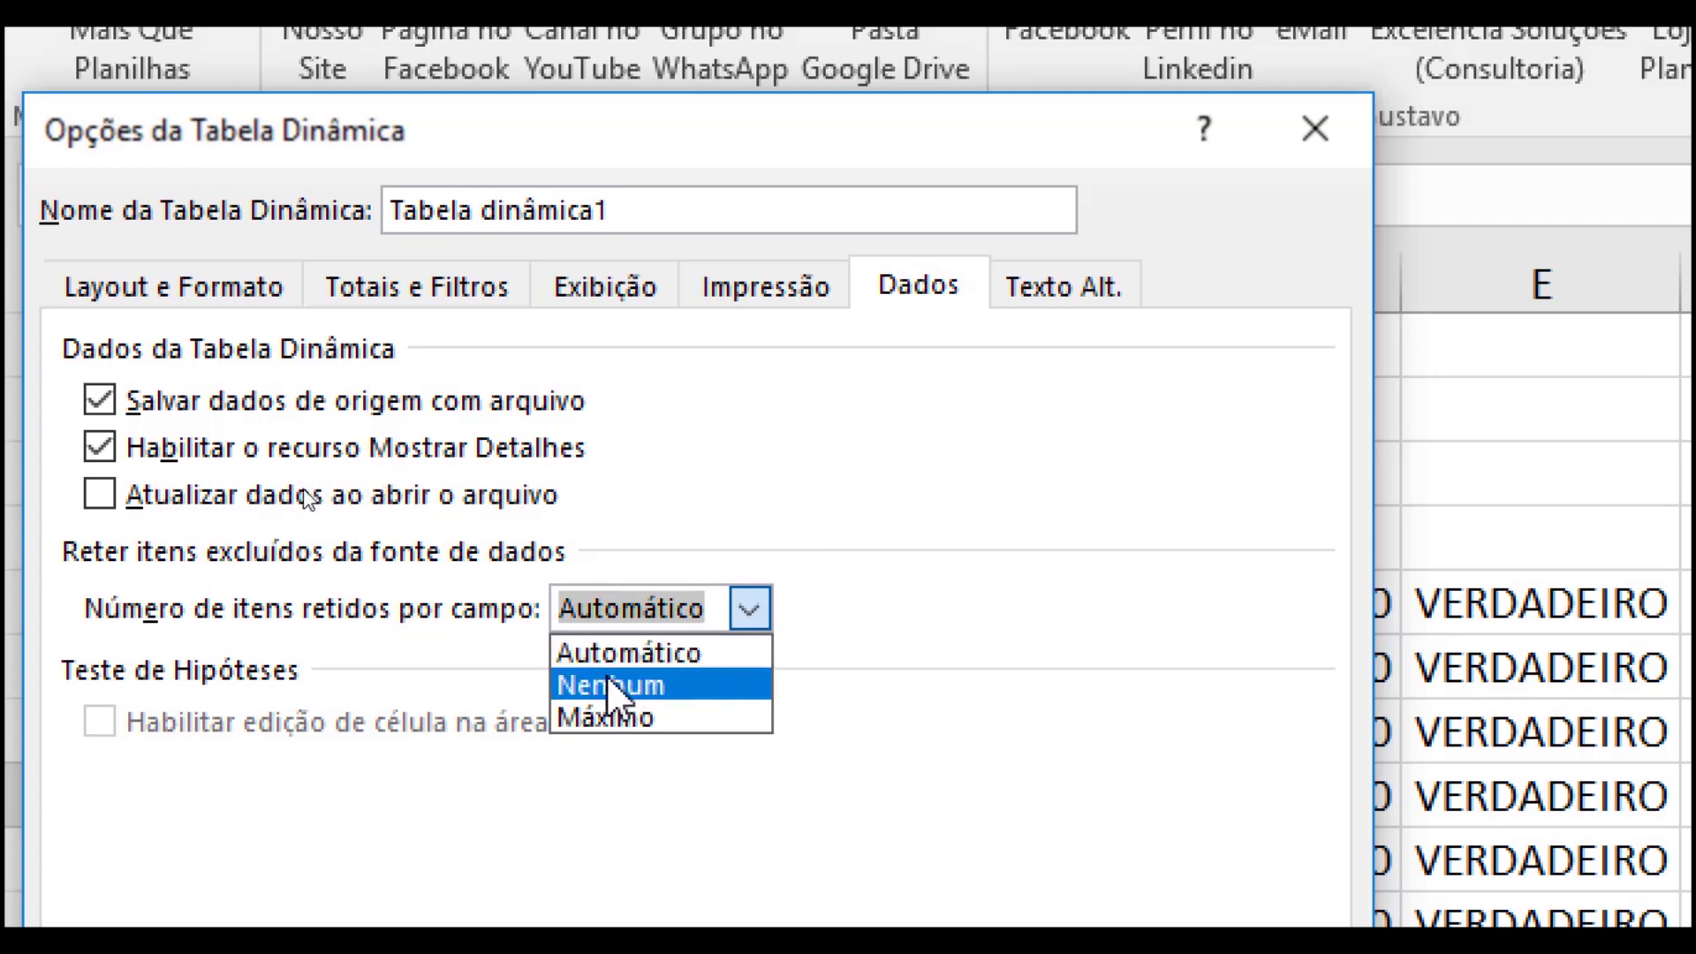
{"action": "left_click", "coordinate": [628, 685]}
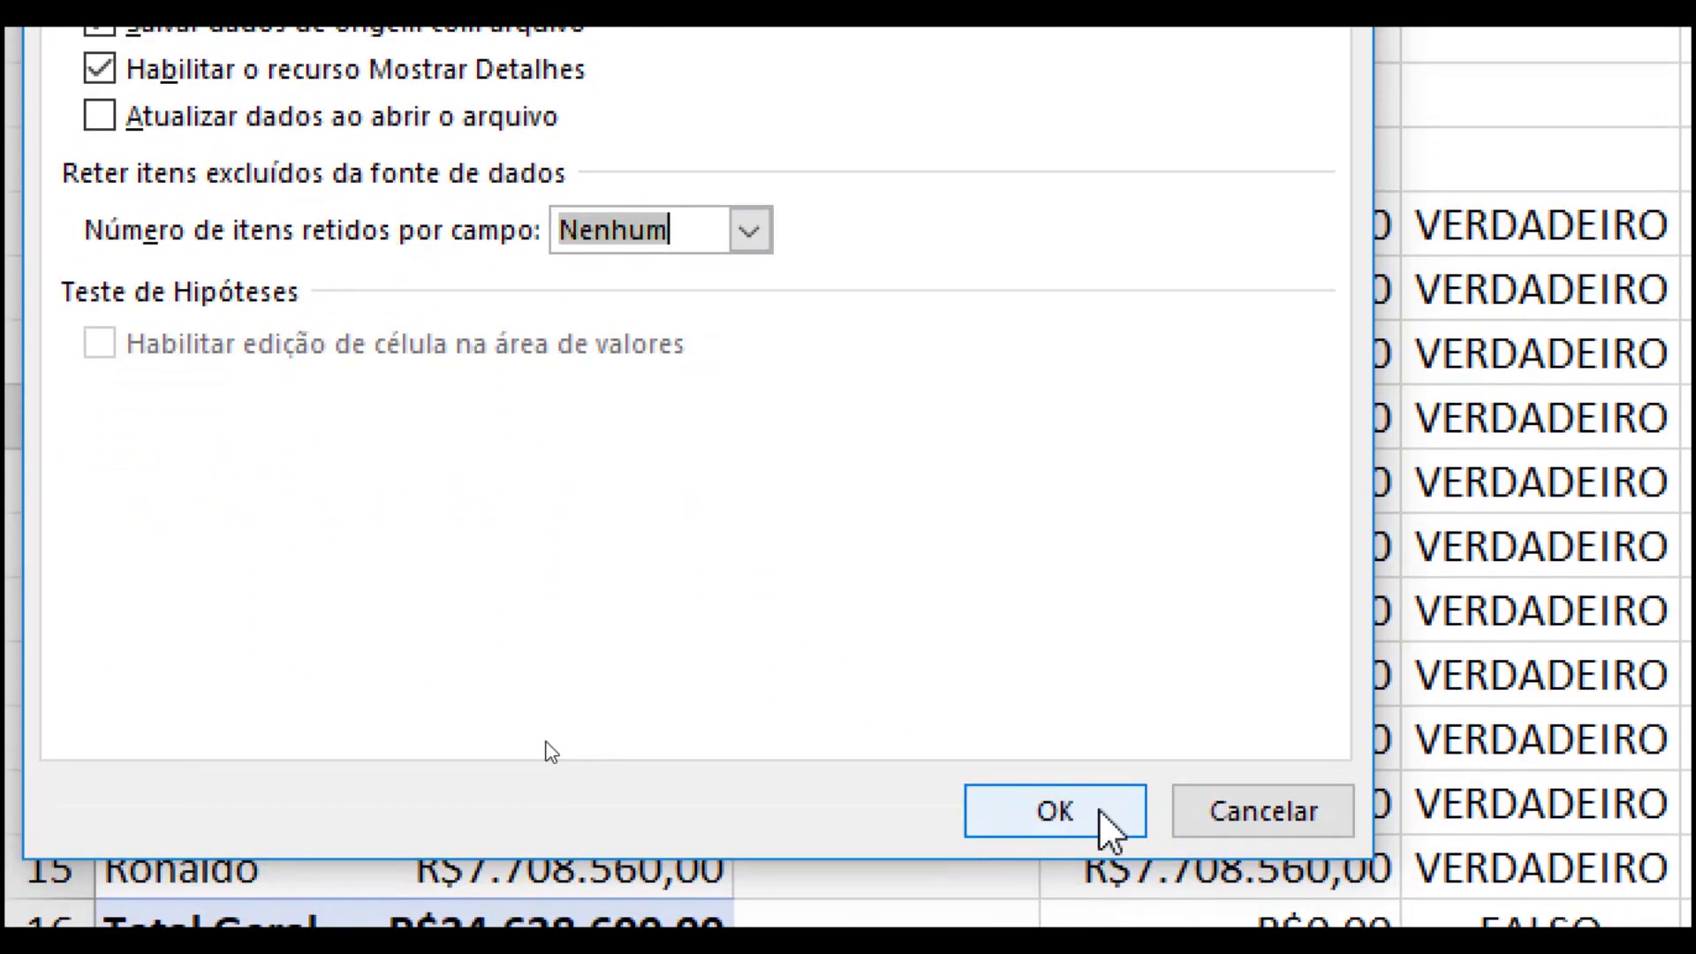
{"action": "left_click", "coordinate": [1101, 810]}
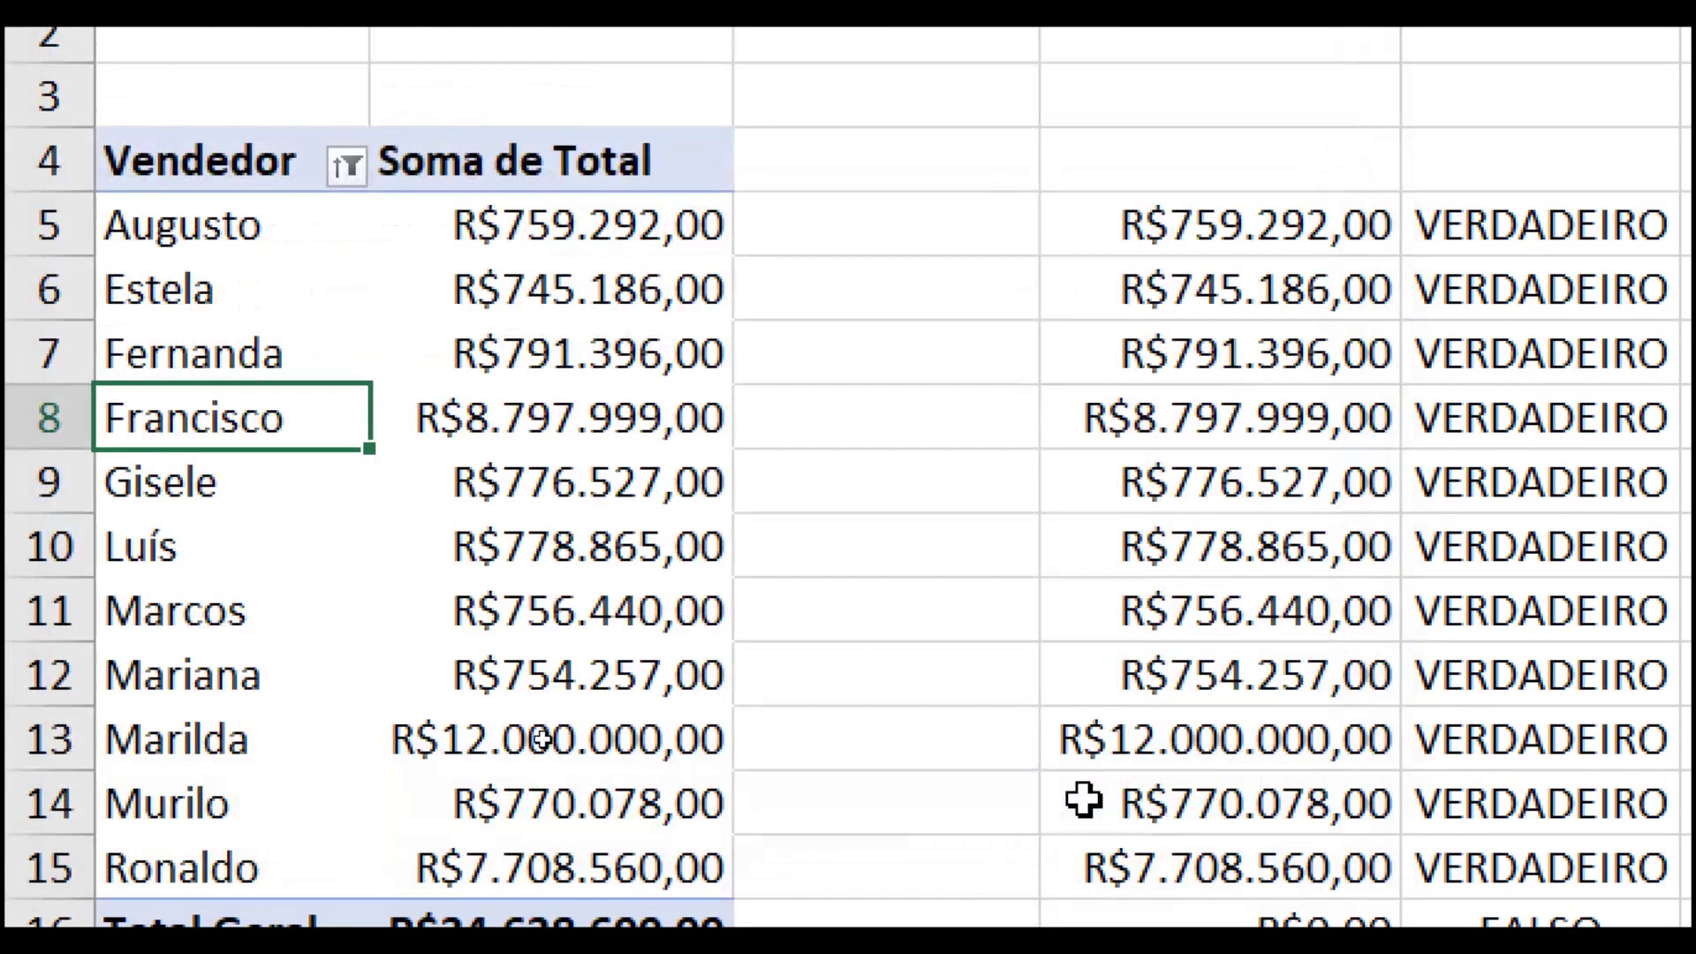
Inspect the Vendedor filter list, then refresh the pivot with Atualizar
{"action": "left_click", "coordinate": [347, 161]}
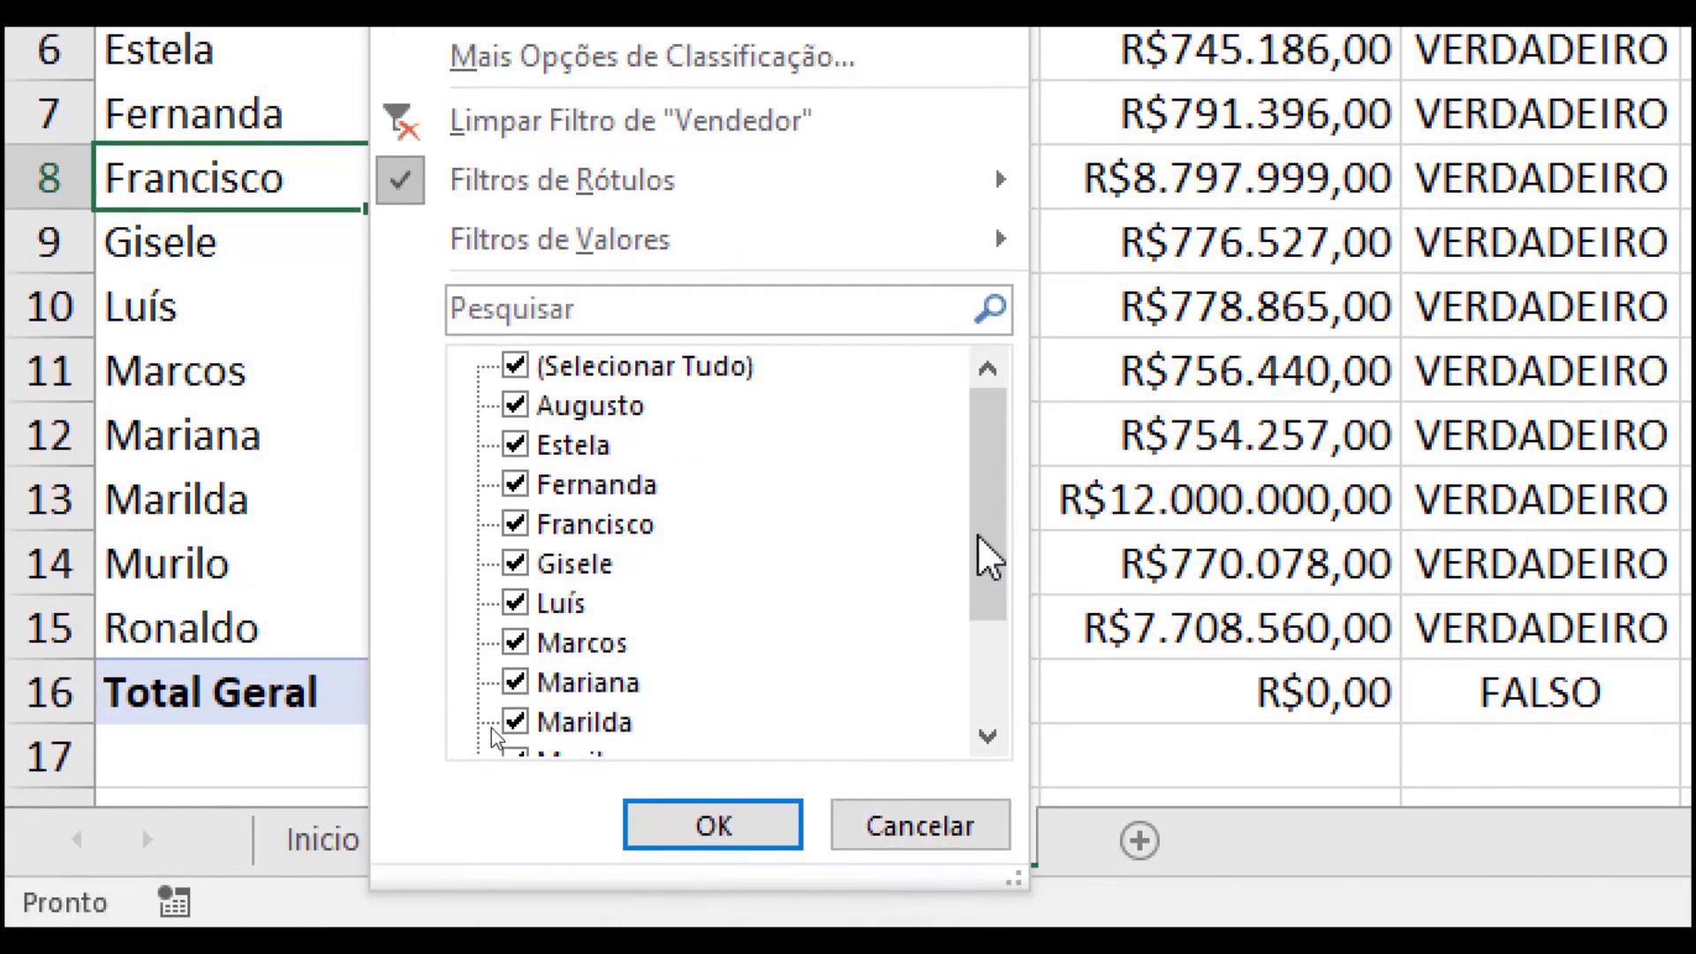
{"action": "left_click_drag", "start_coordinate": [984, 558], "coordinate": [987, 656]}
{"action": "left_click", "coordinate": [954, 820]}
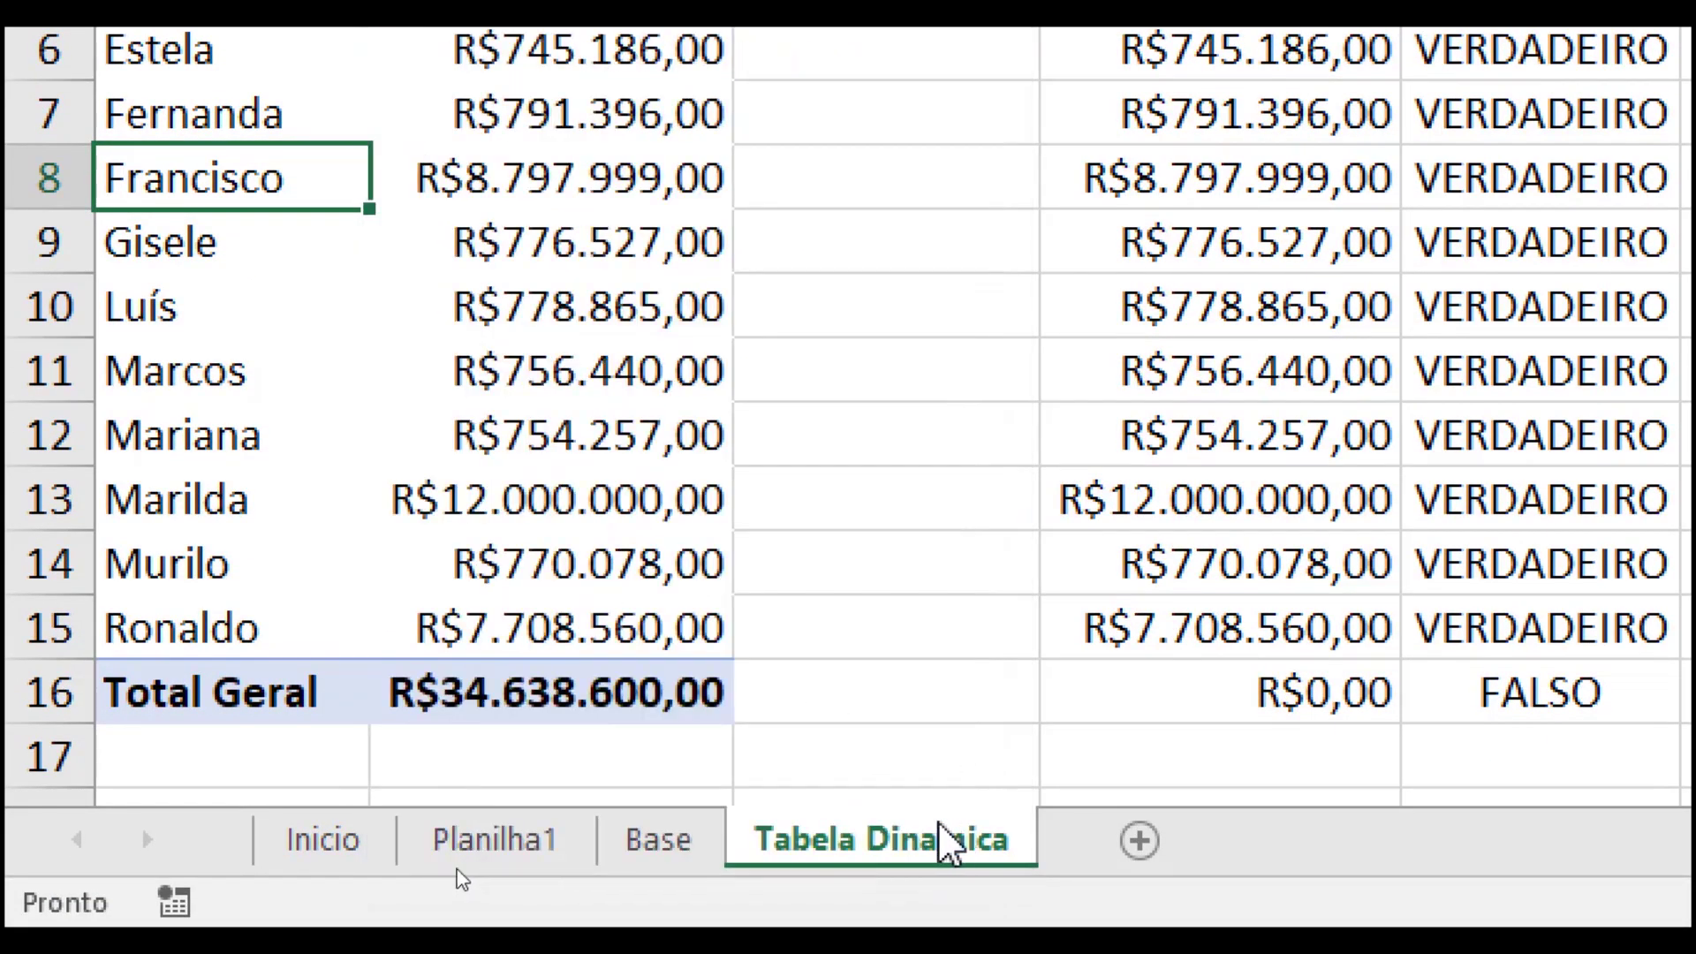
{"action": "right_click", "coordinate": [284, 323]}
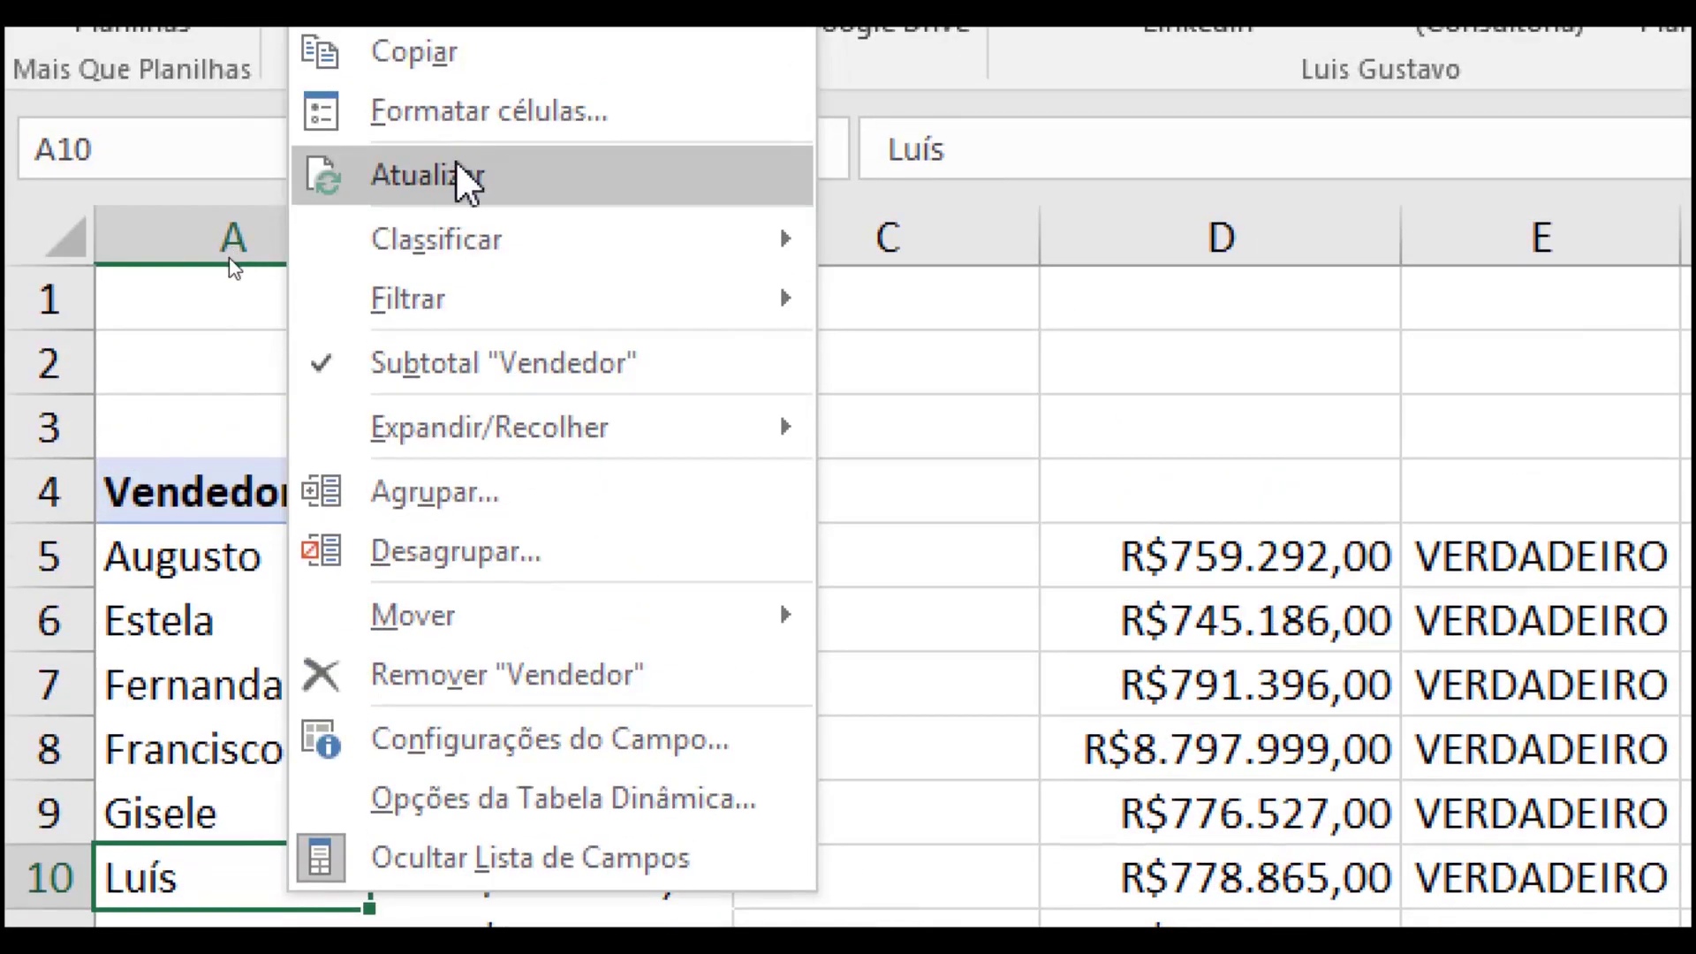
{"action": "left_click", "coordinate": [454, 172]}
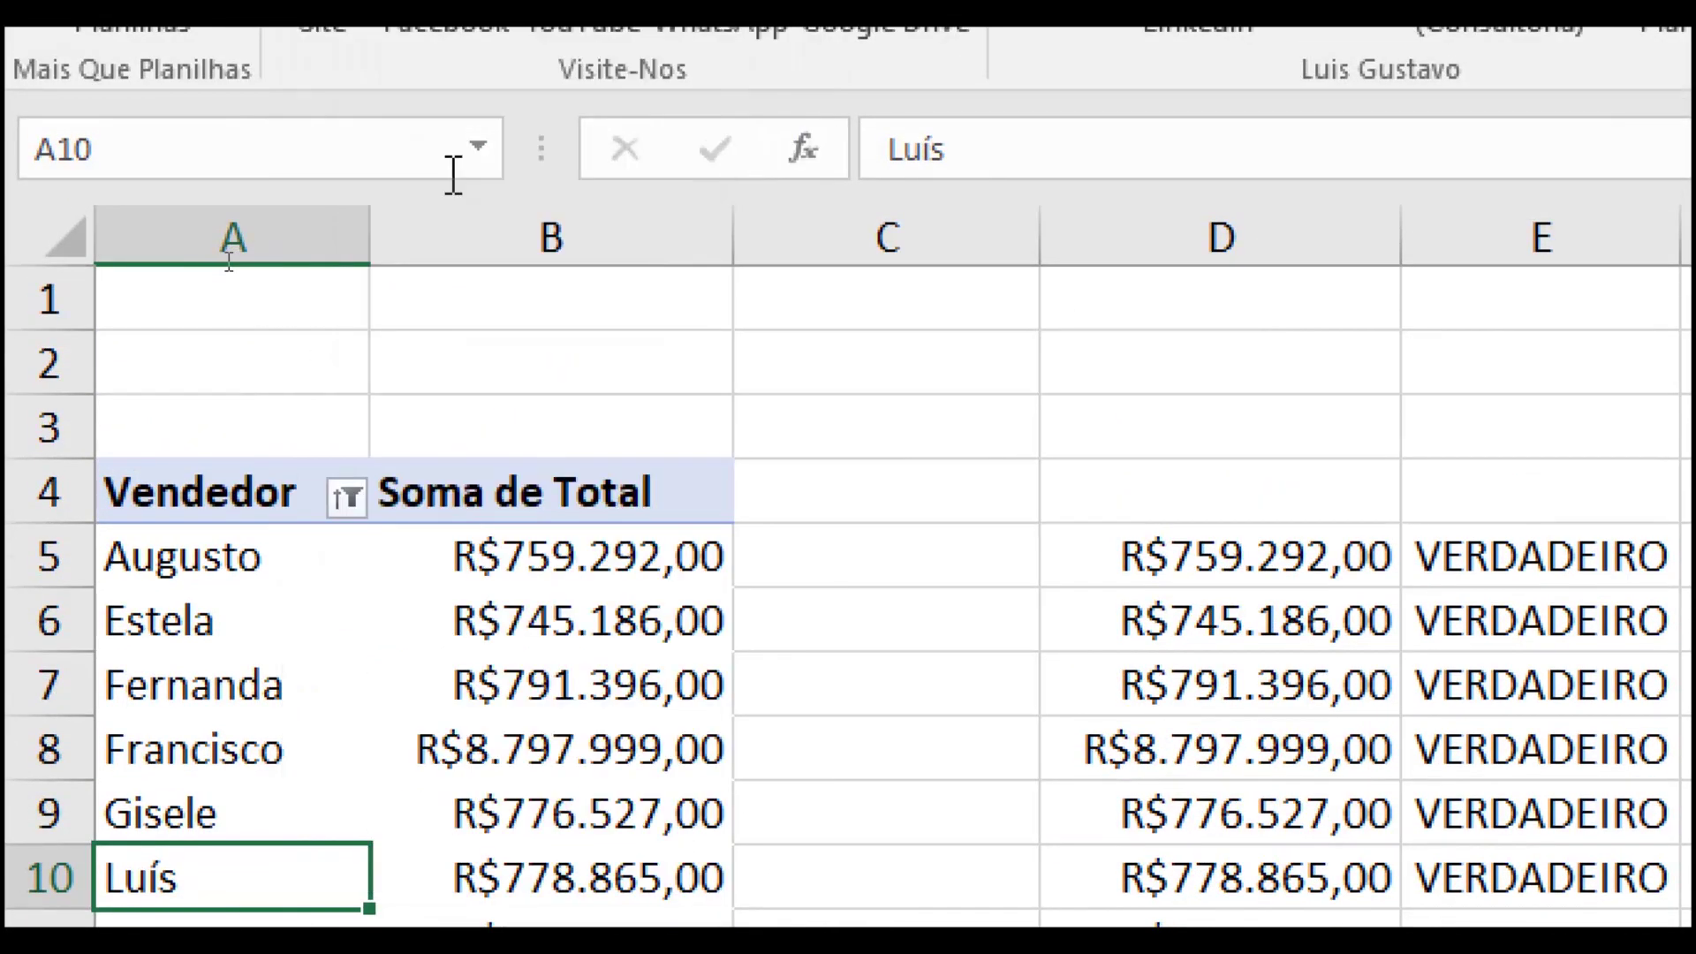
Confirm the Vendedor filter now omits the deleted seller, then go to the Base sheet
{"action": "left_click", "coordinate": [347, 498]}
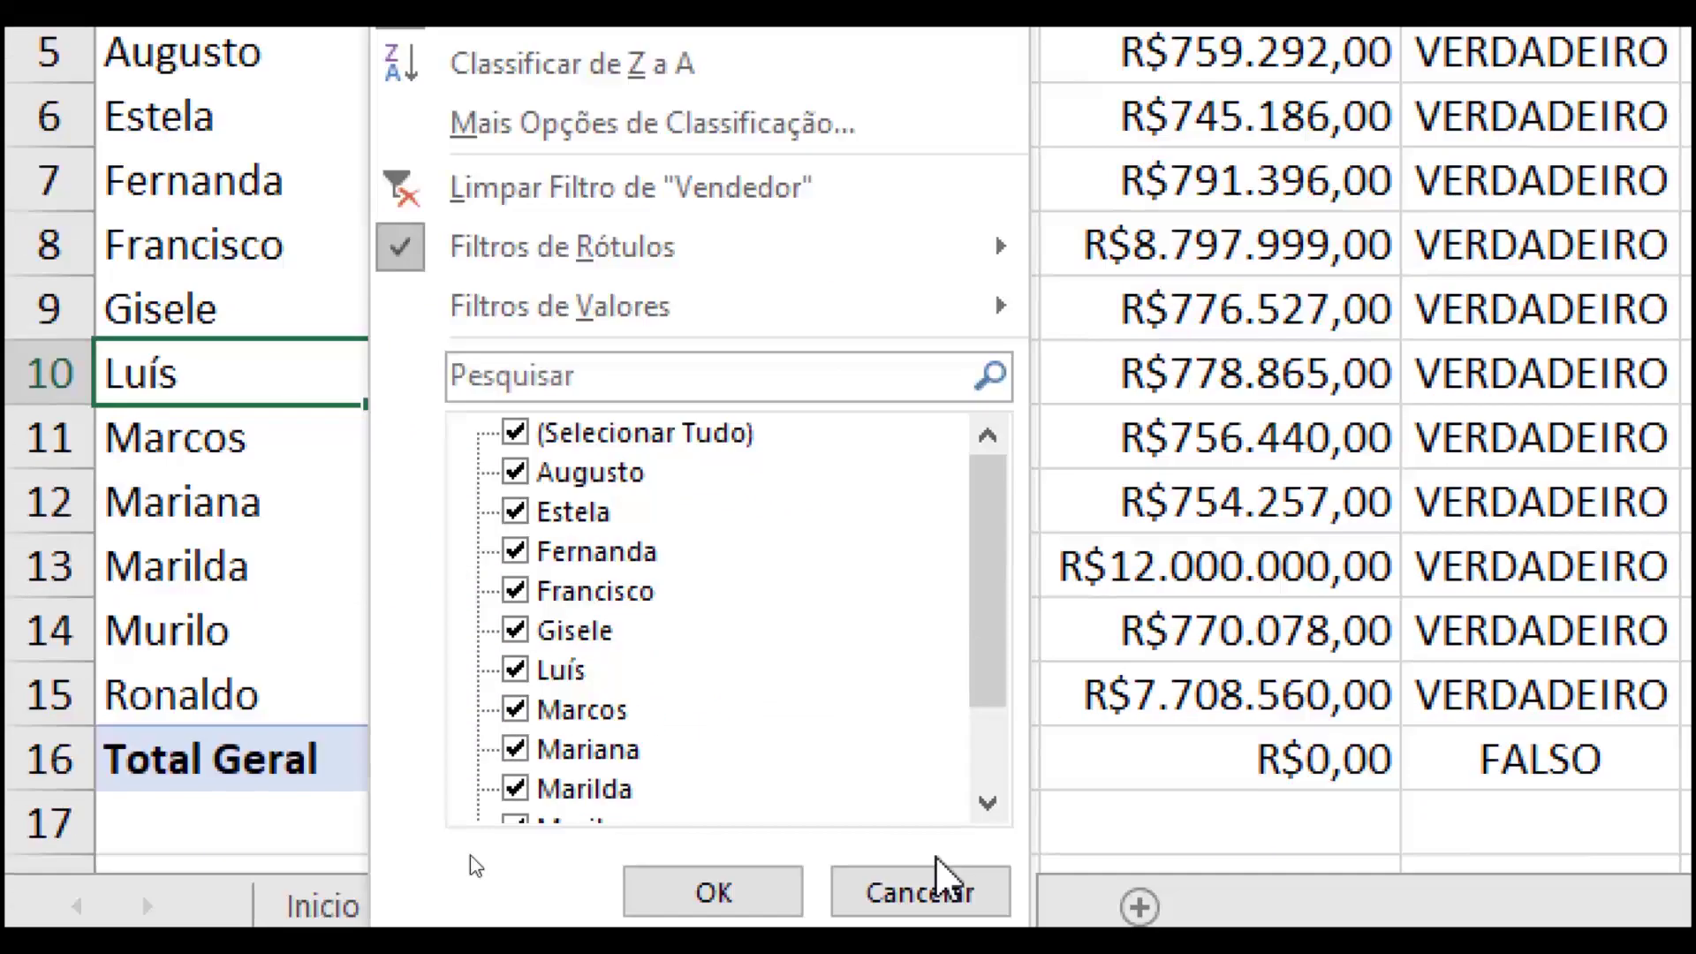
{"action": "left_click_drag", "start_coordinate": [1004, 482], "coordinate": [1007, 596]}
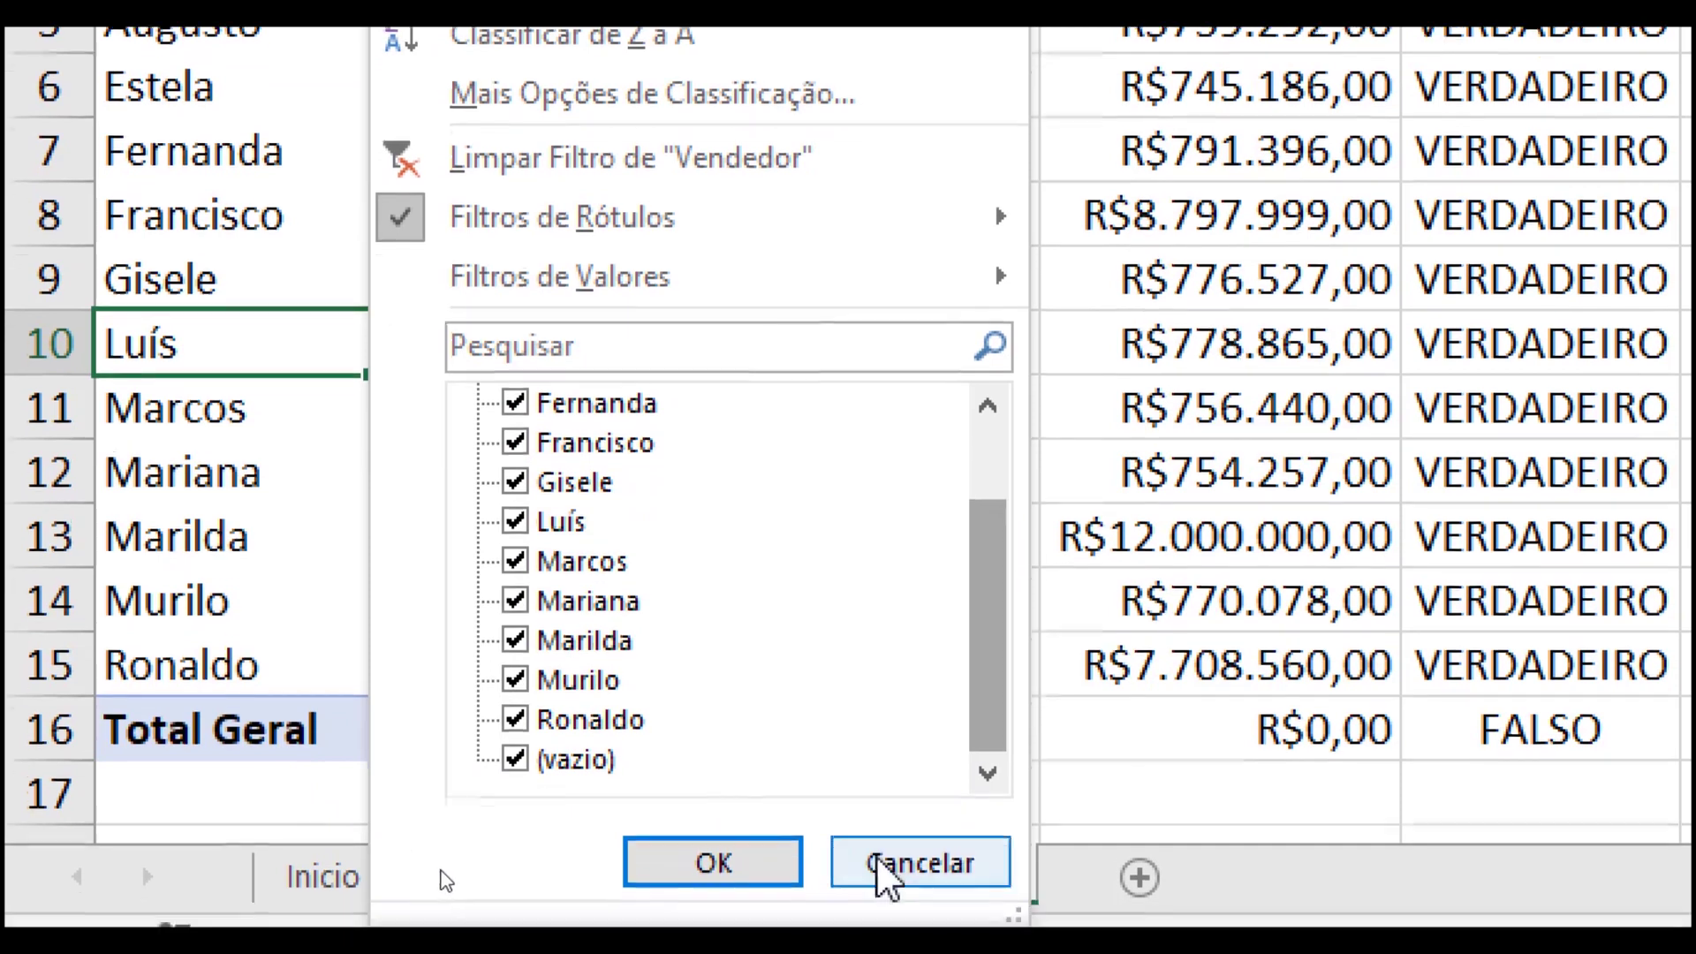
{"action": "left_click", "coordinate": [892, 870]}
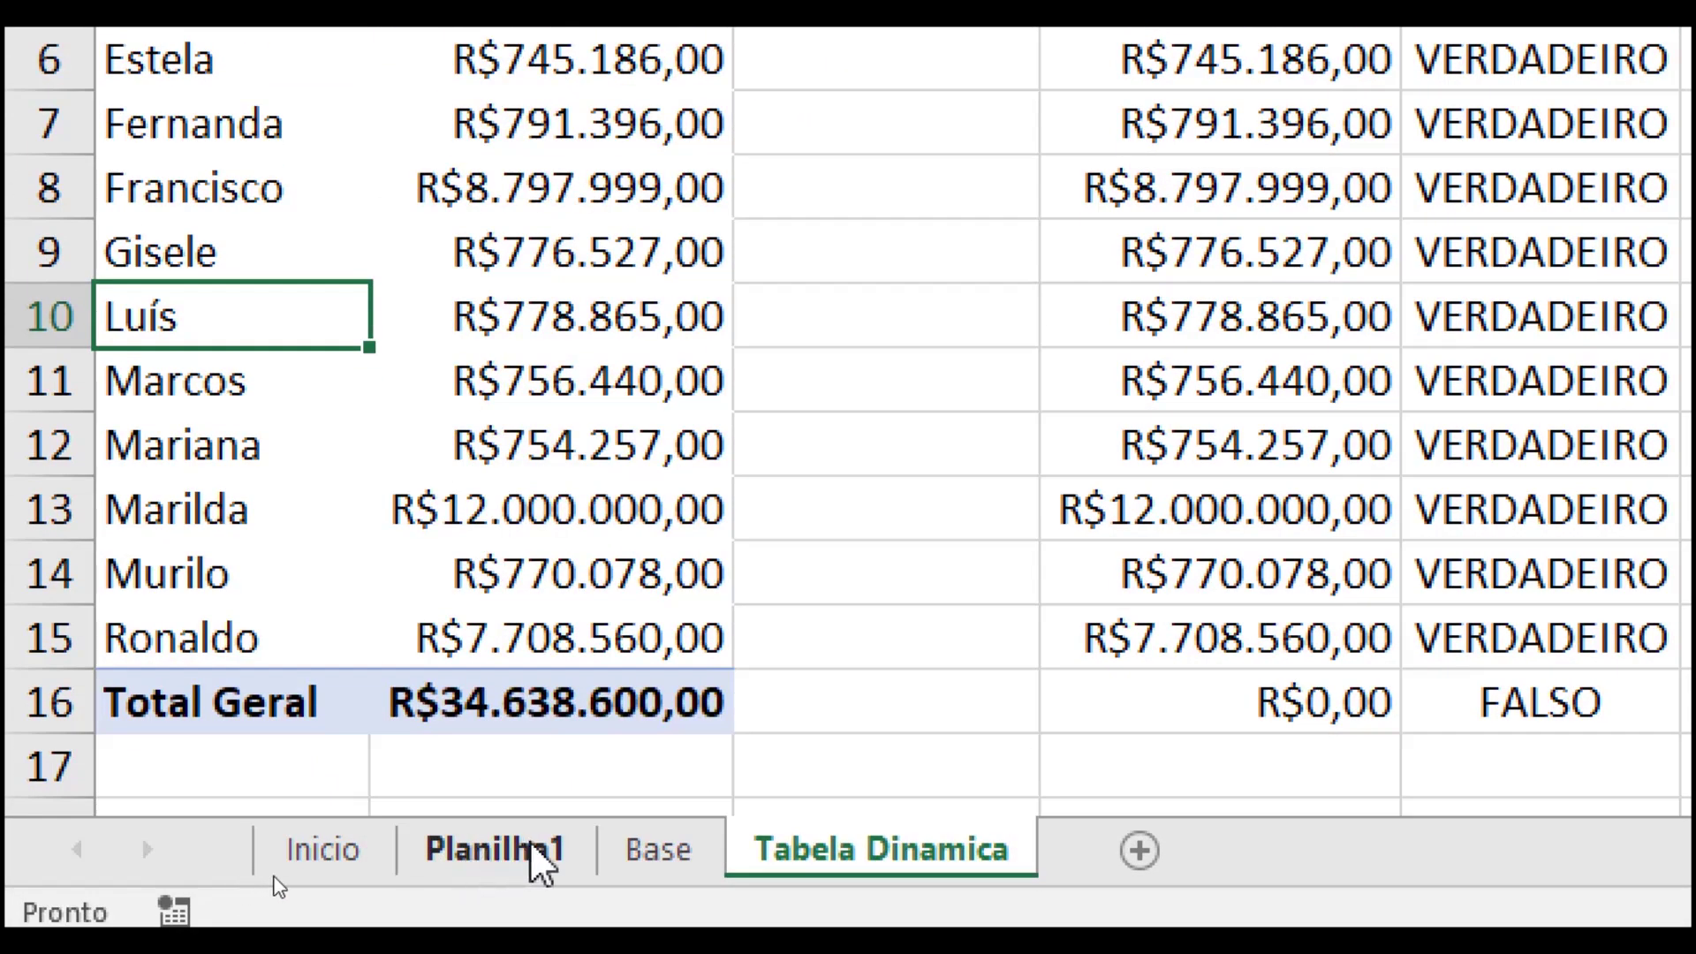
{"action": "left_click", "coordinate": [663, 850]}
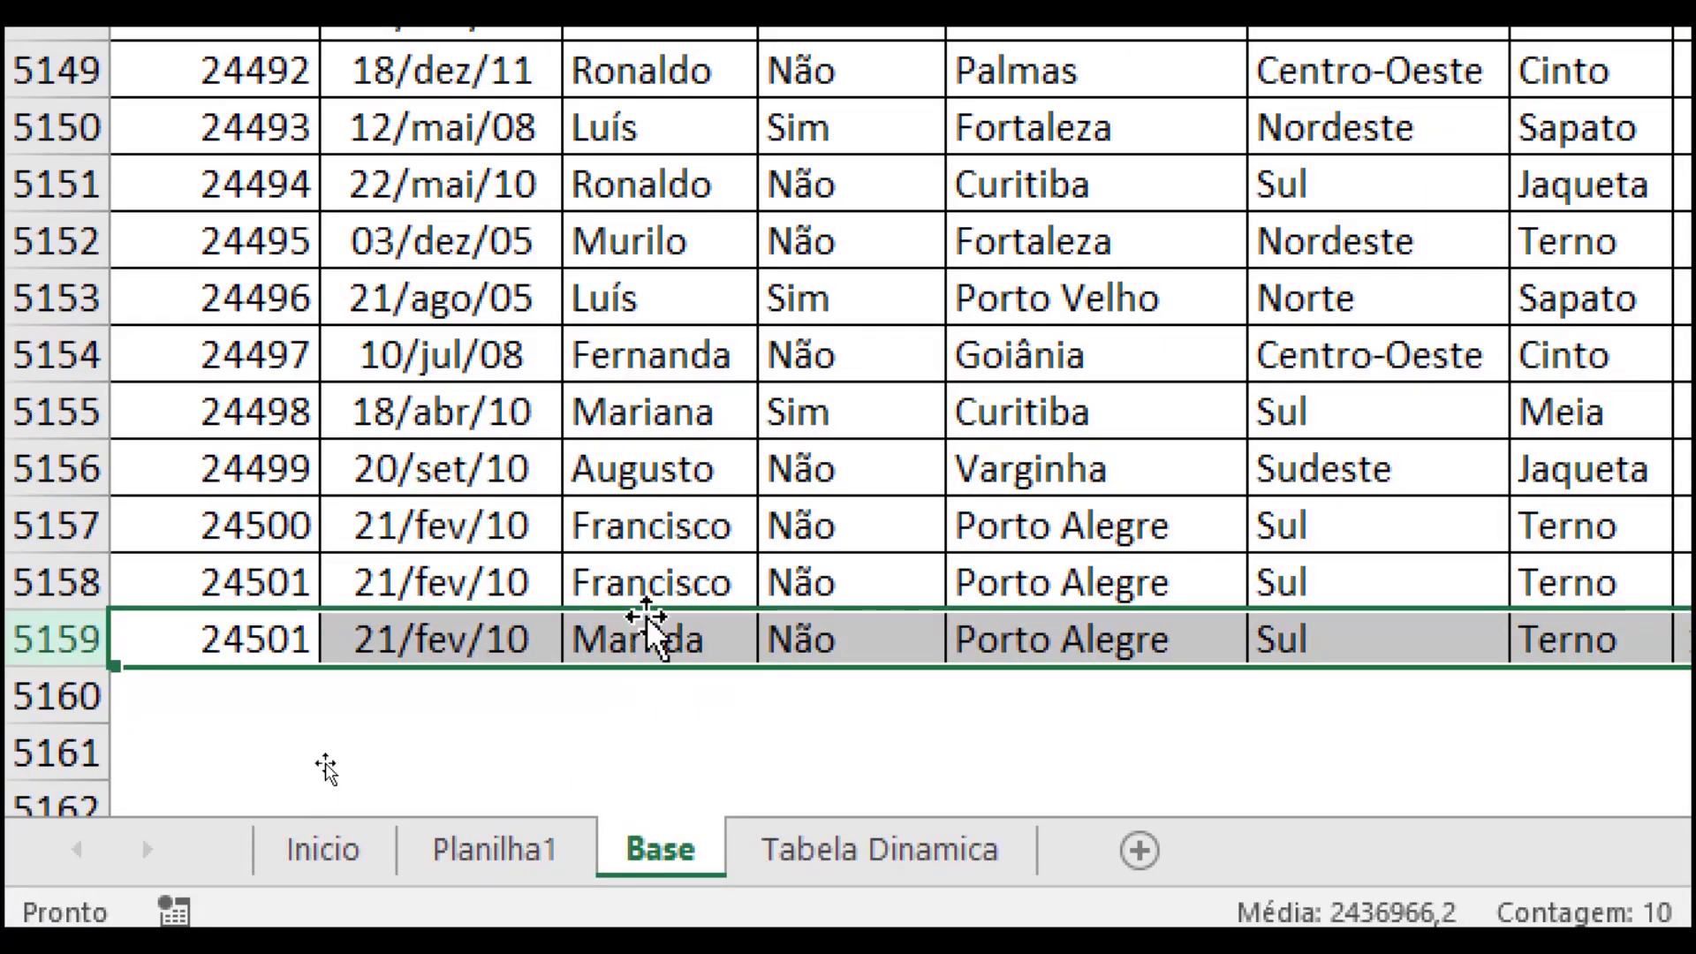
Delete the other new seller's record in row 5159 and return to Tabela Dinamica
{"action": "right_click", "coordinate": [597, 633]}
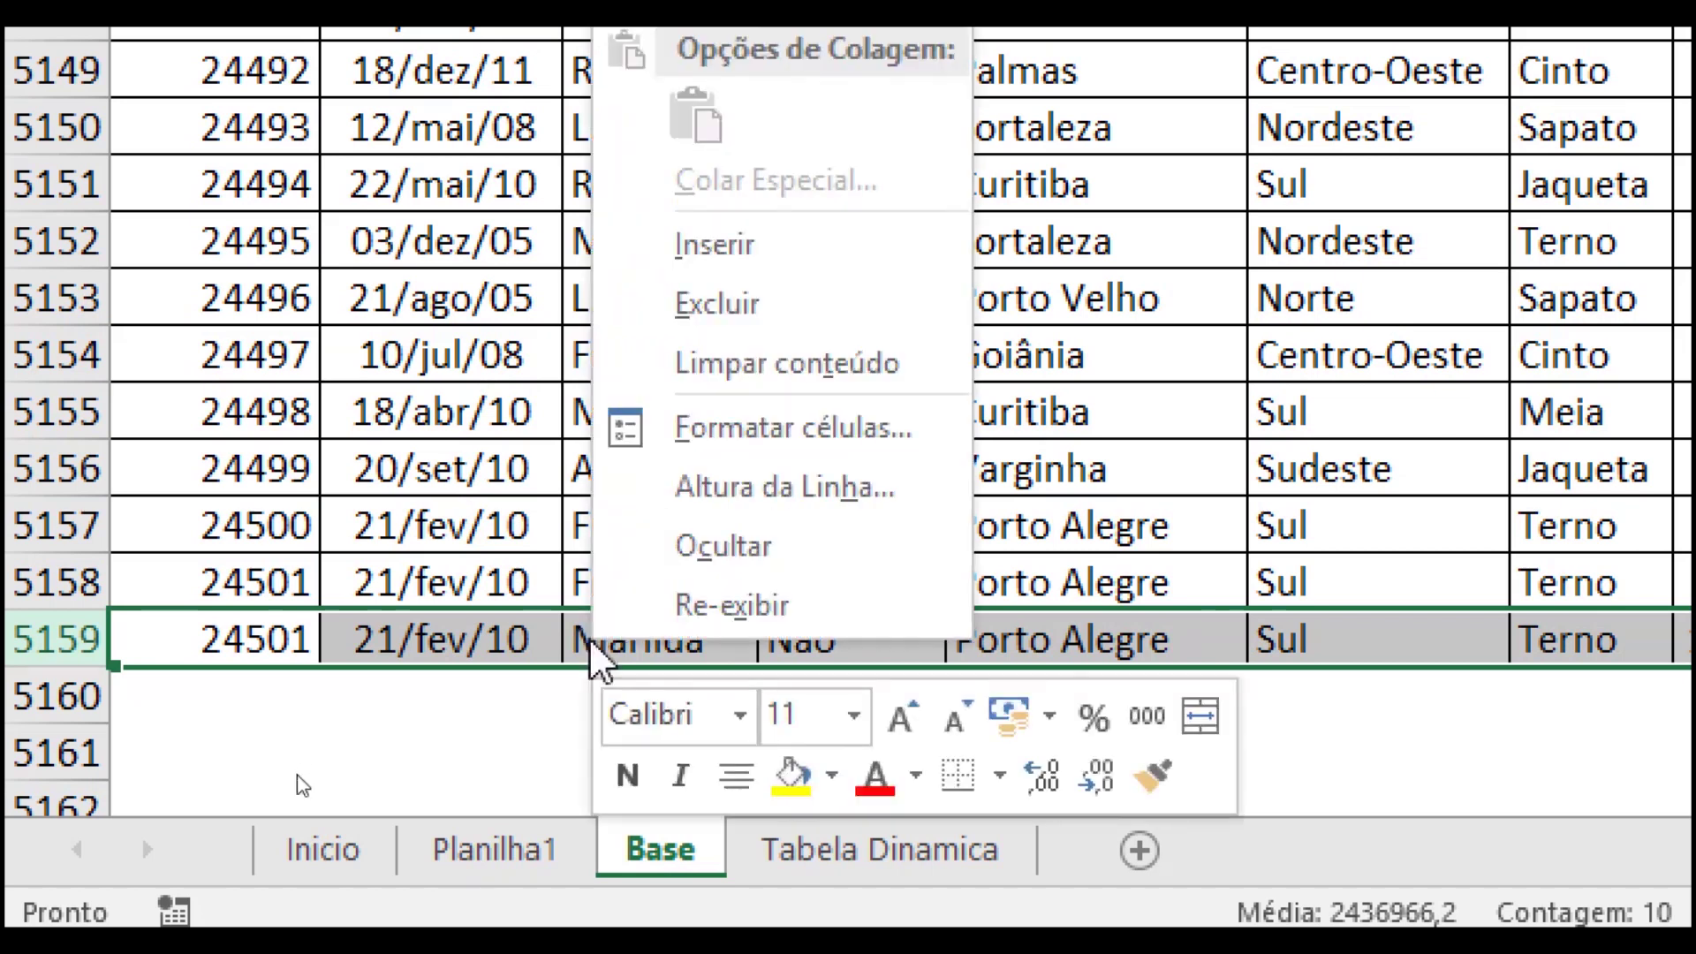
{"action": "left_click", "coordinate": [98, 658]}
{"action": "right_click", "coordinate": [97, 658]}
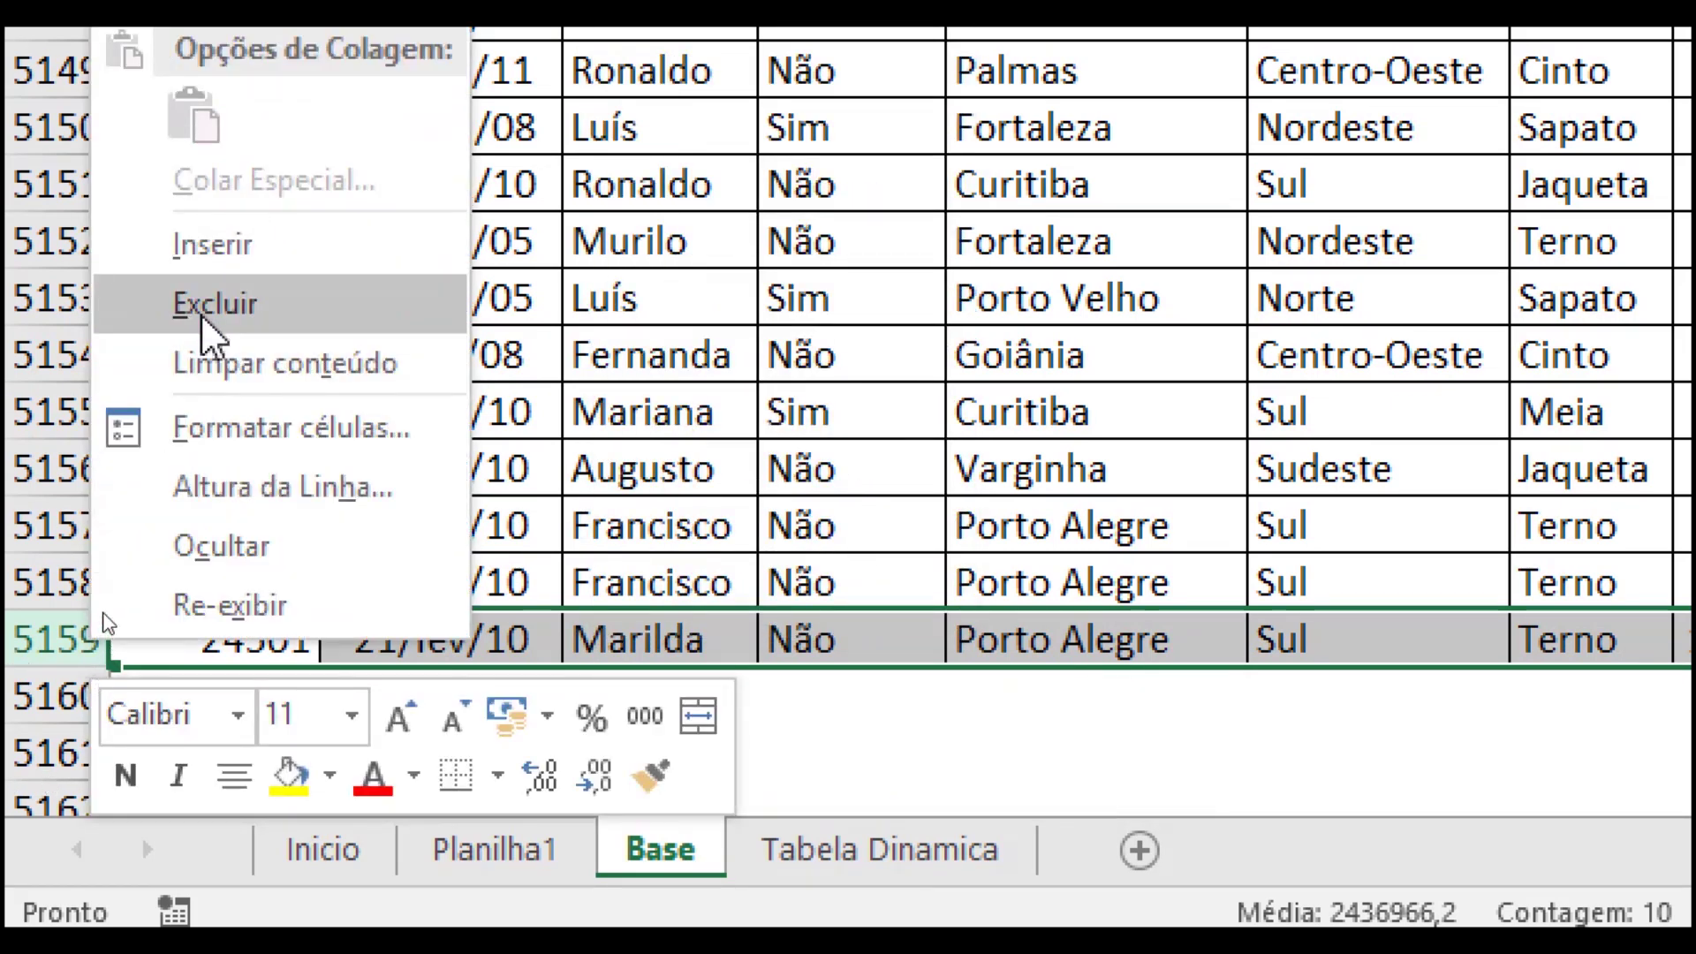
{"action": "left_click", "coordinate": [199, 313]}
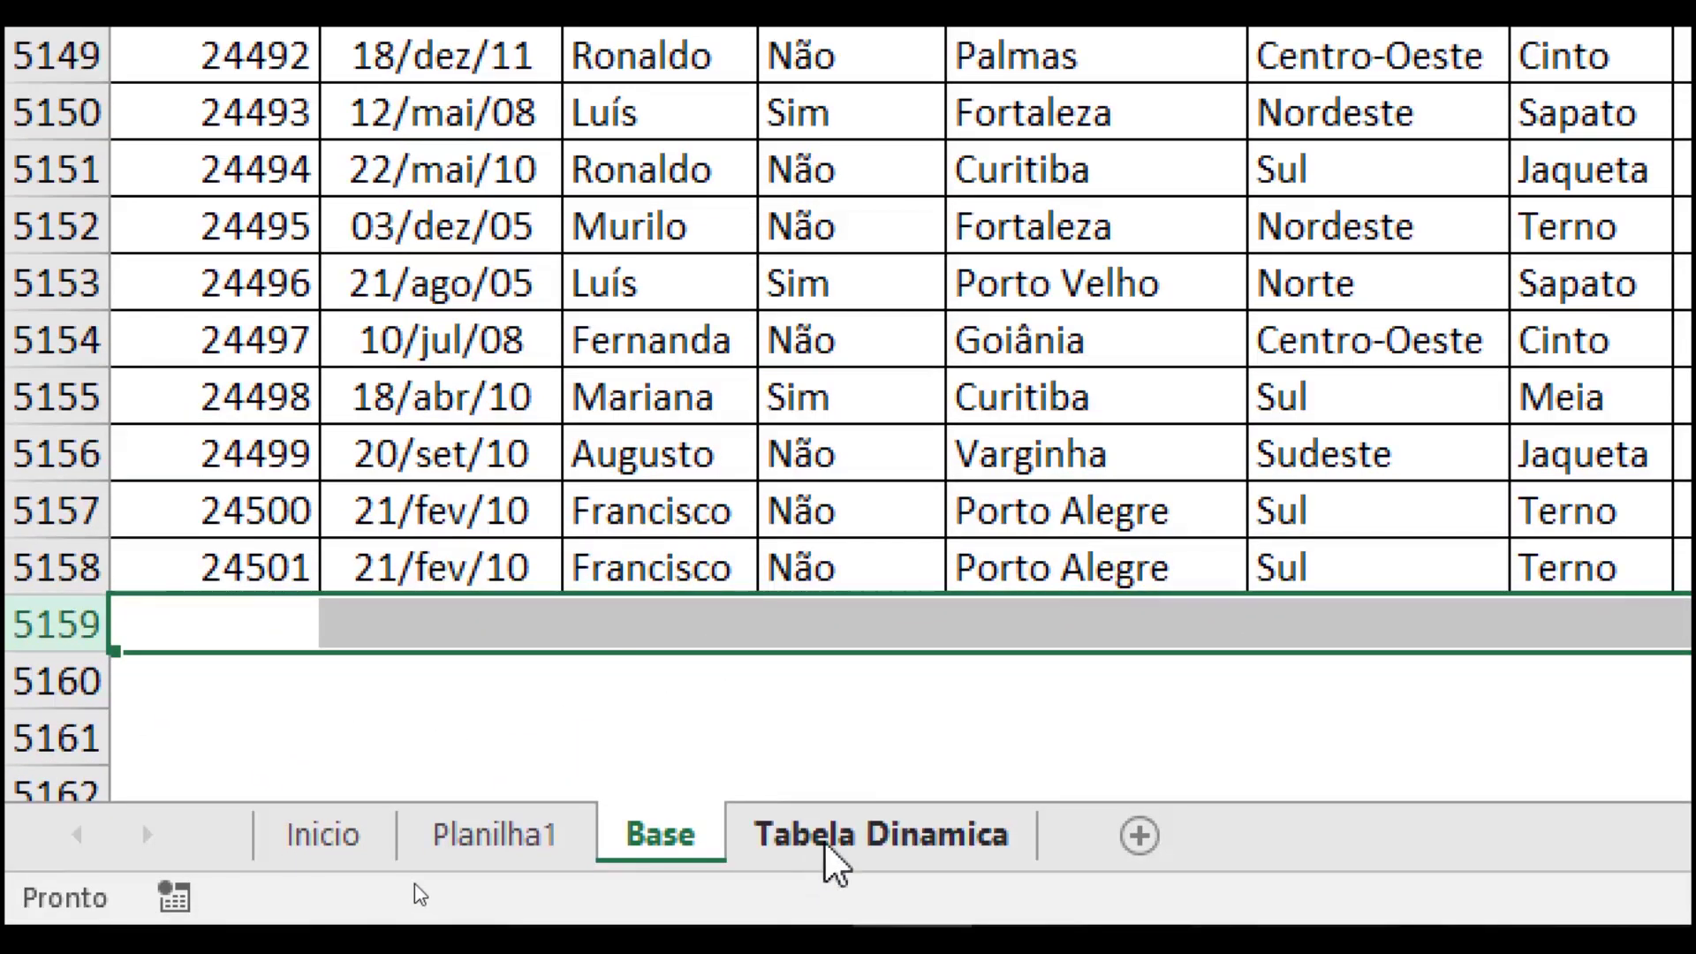
{"action": "left_click", "coordinate": [833, 852]}
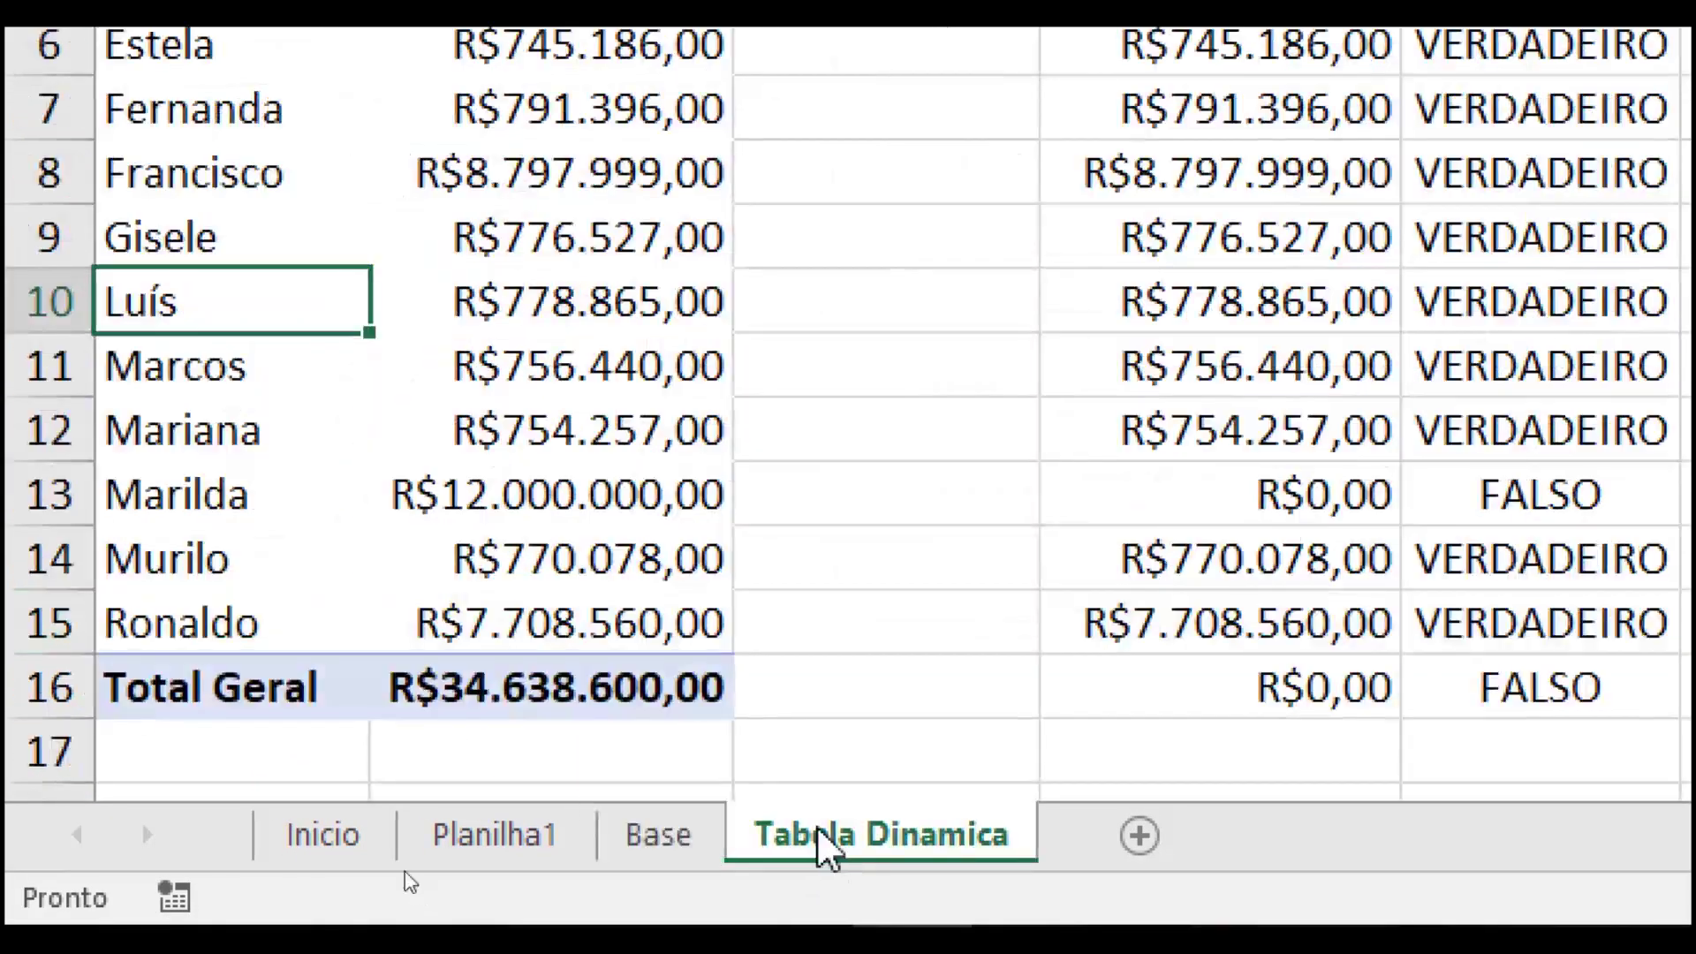
Refresh the pivot and confirm the second deleted seller is gone, leaving R$22.638.600,00 total
{"action": "right_click", "coordinate": [226, 309]}
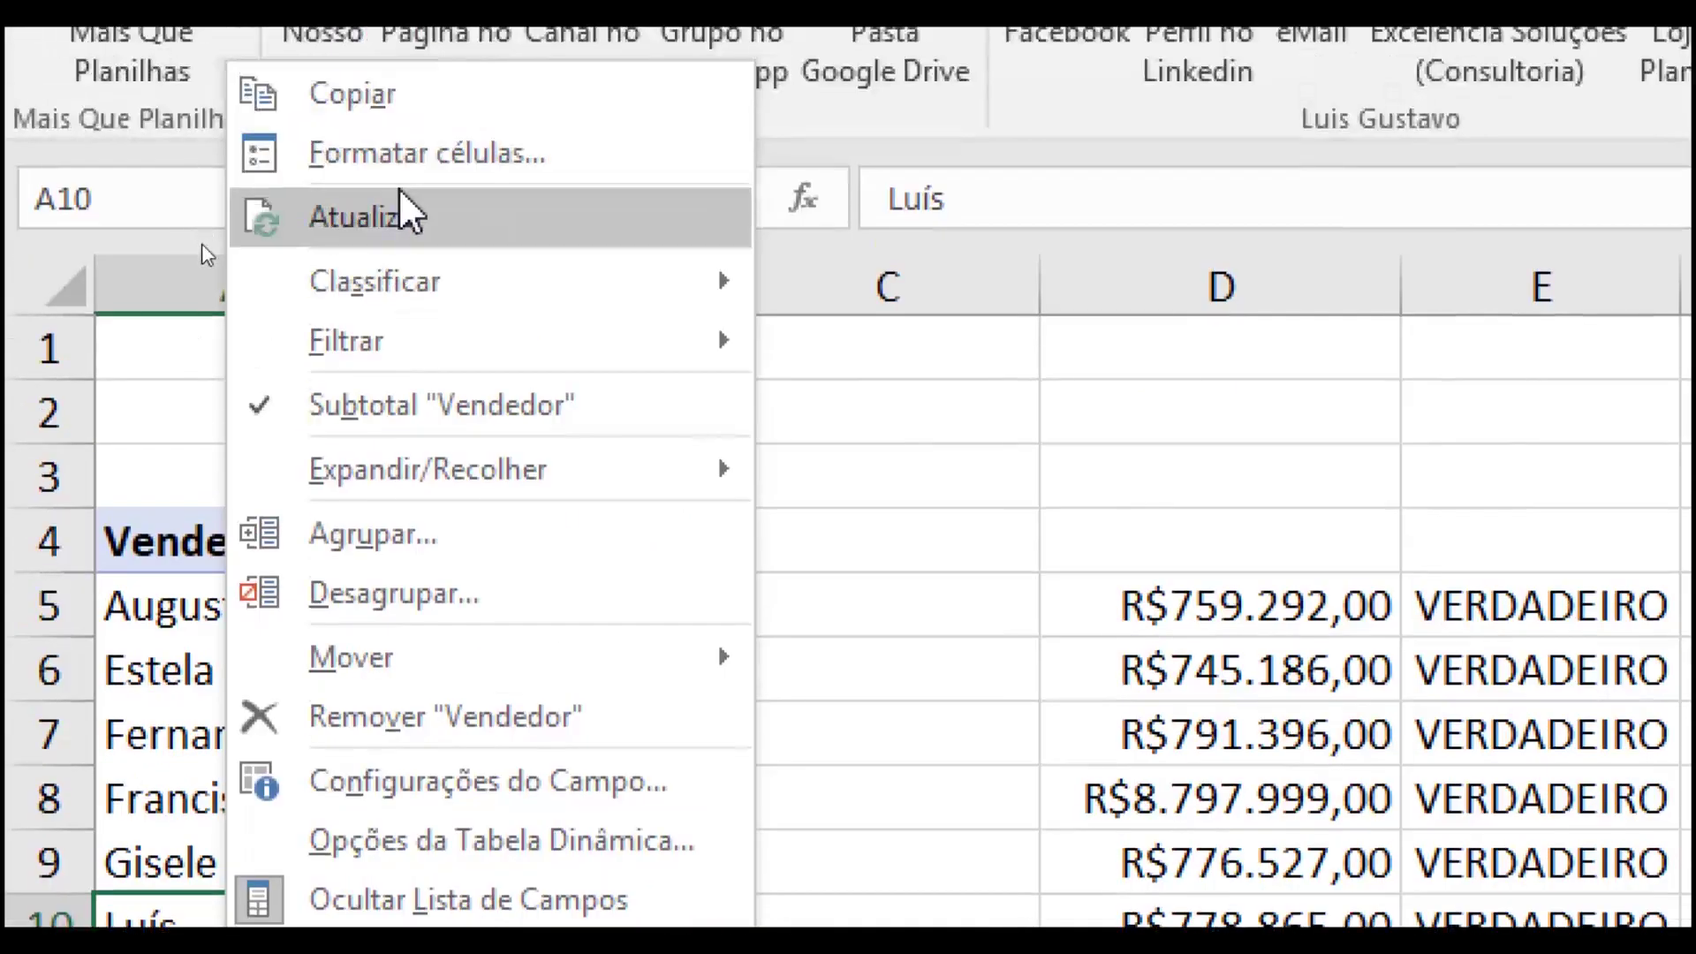
{"action": "left_click", "coordinate": [512, 208]}
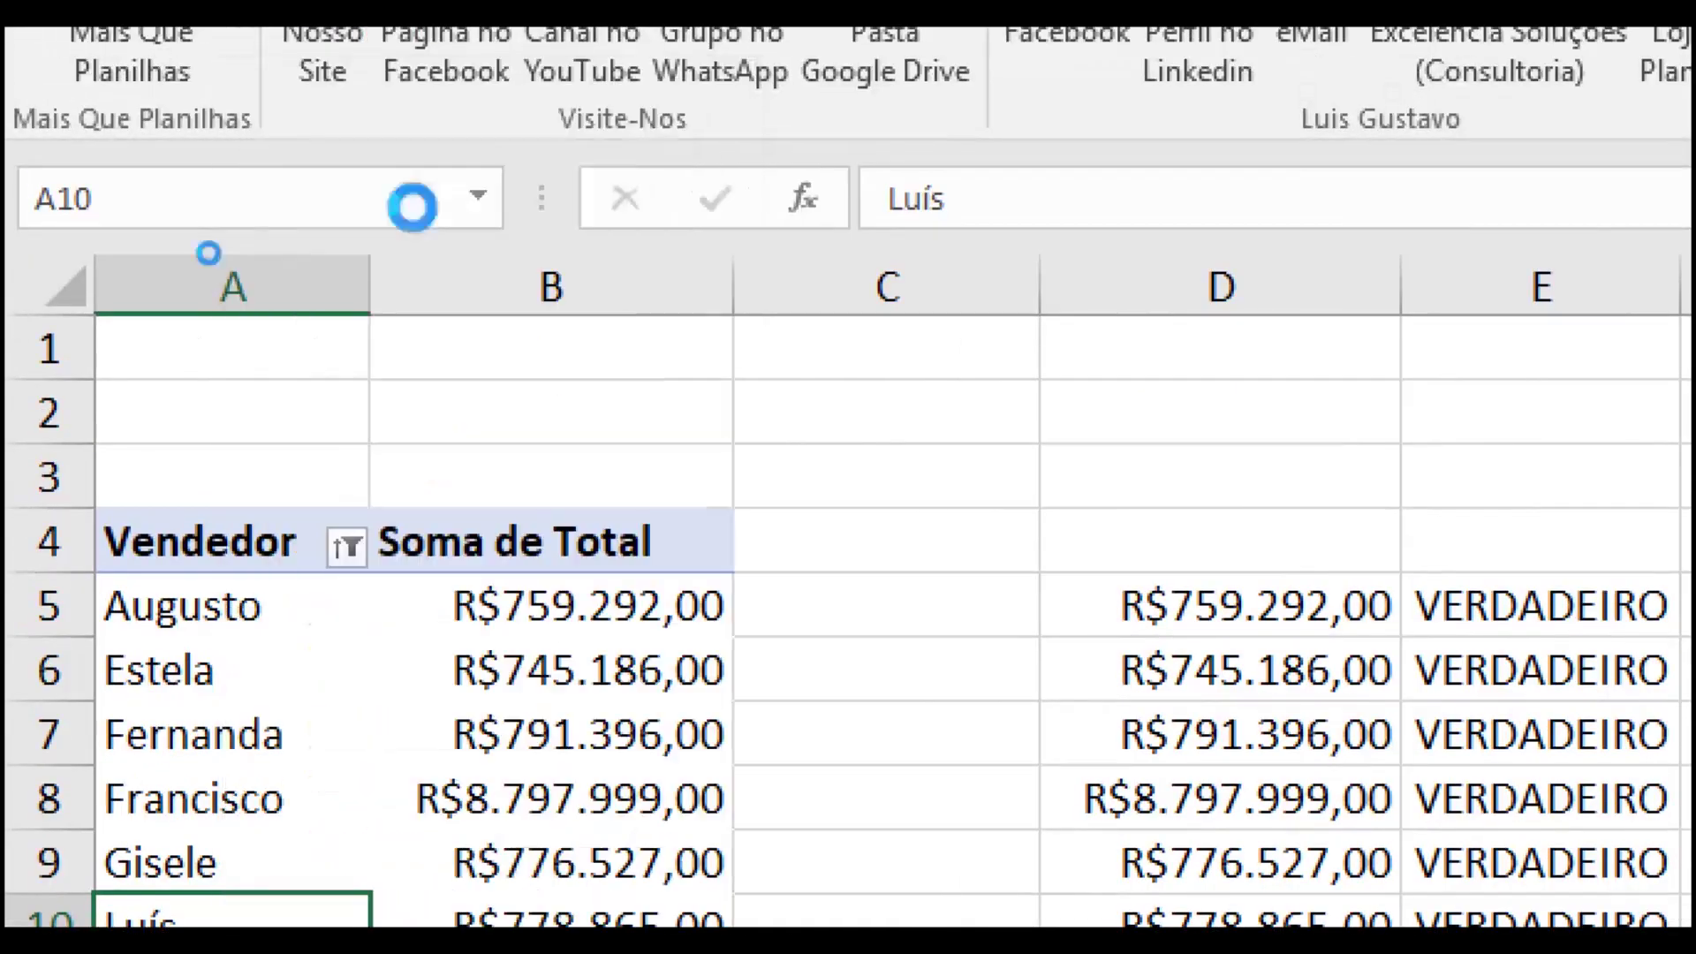
{"action": "scroll", "coordinate": [355, 738], "scroll_direction": "down", "scroll_amount": 1}
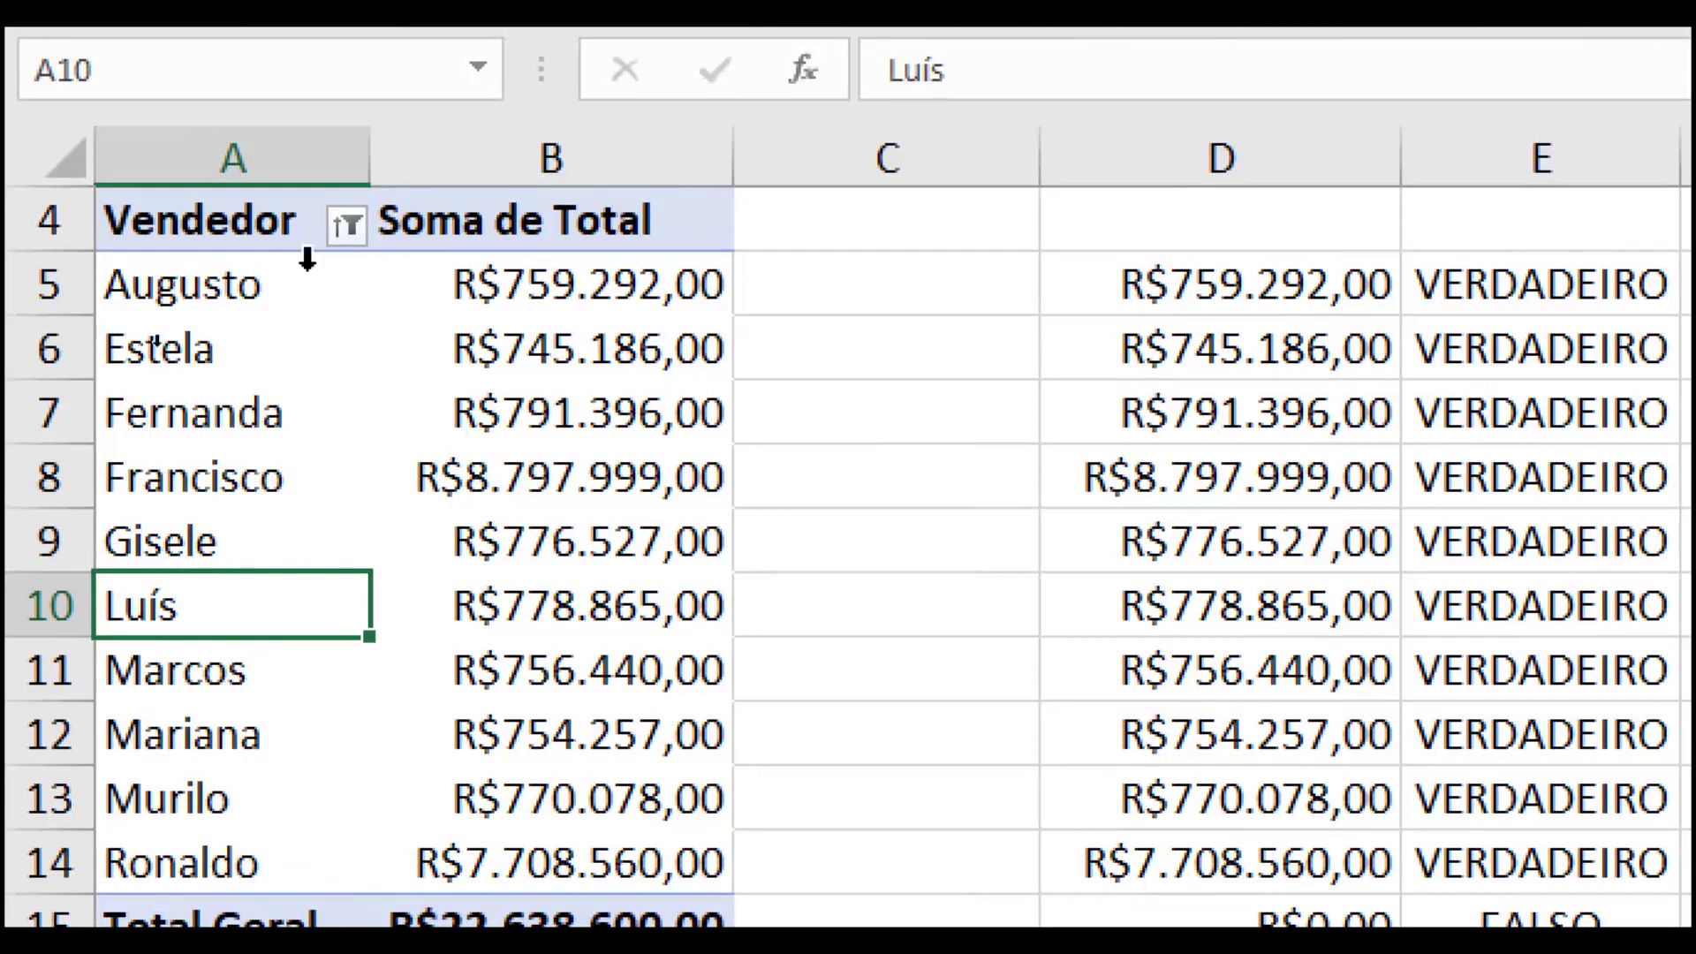
{"action": "left_click", "coordinate": [347, 355]}
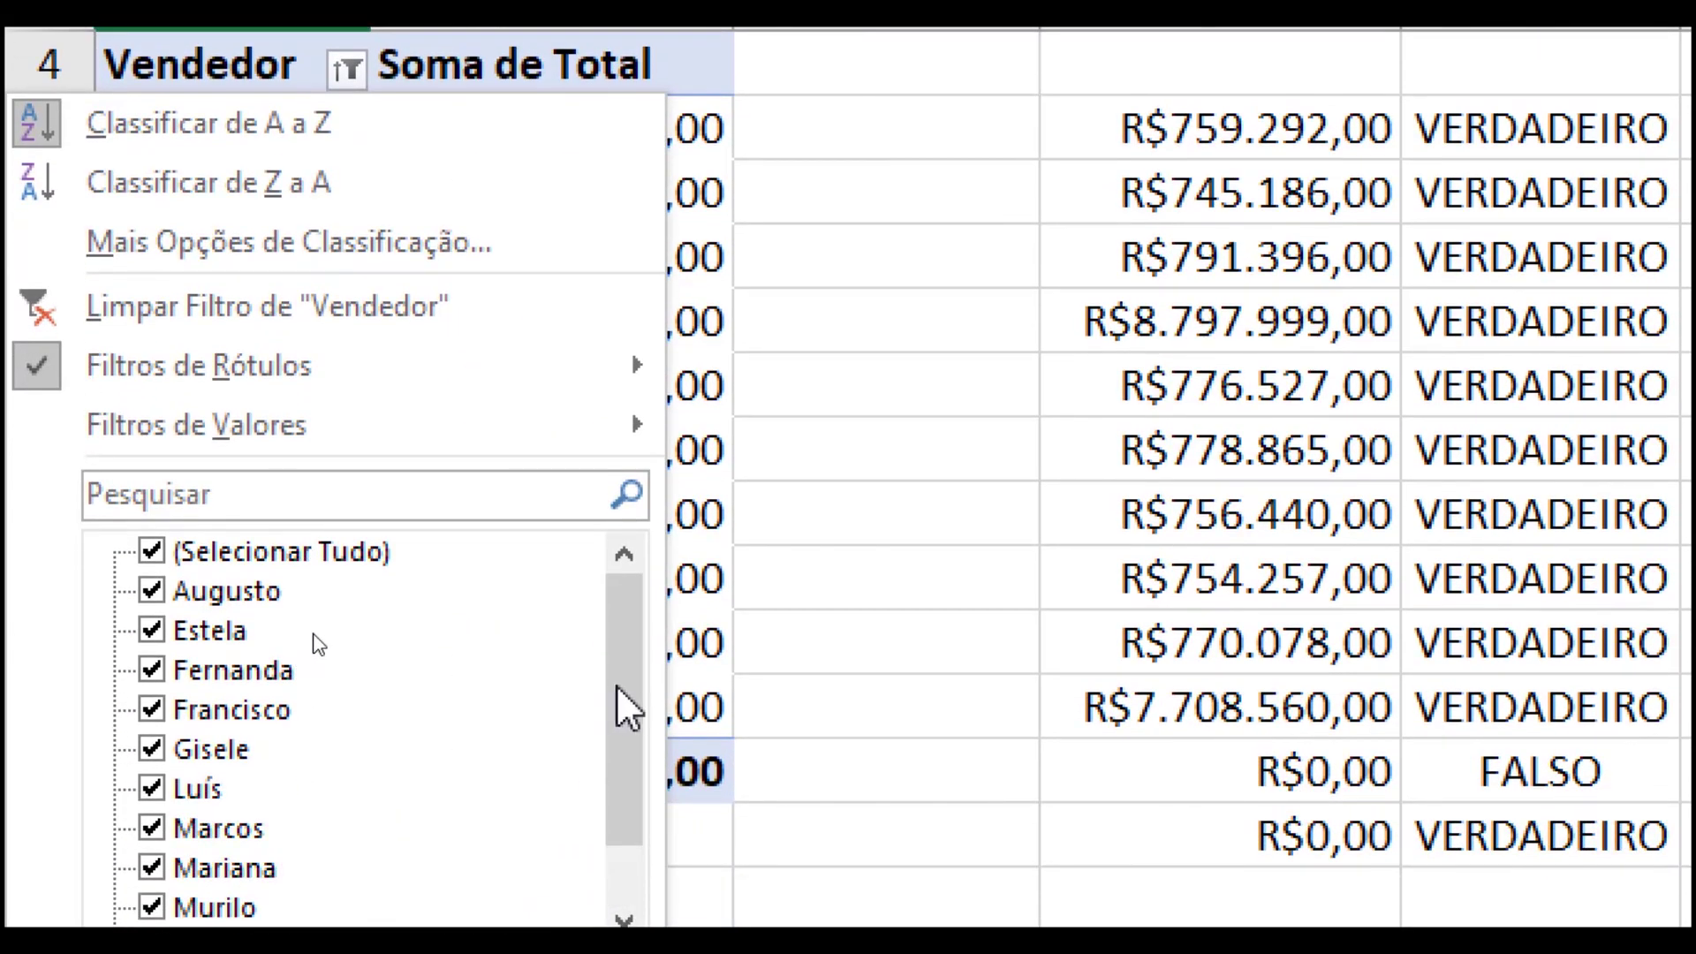
{"action": "left_click_drag", "start_coordinate": [625, 700], "coordinate": [643, 757]}
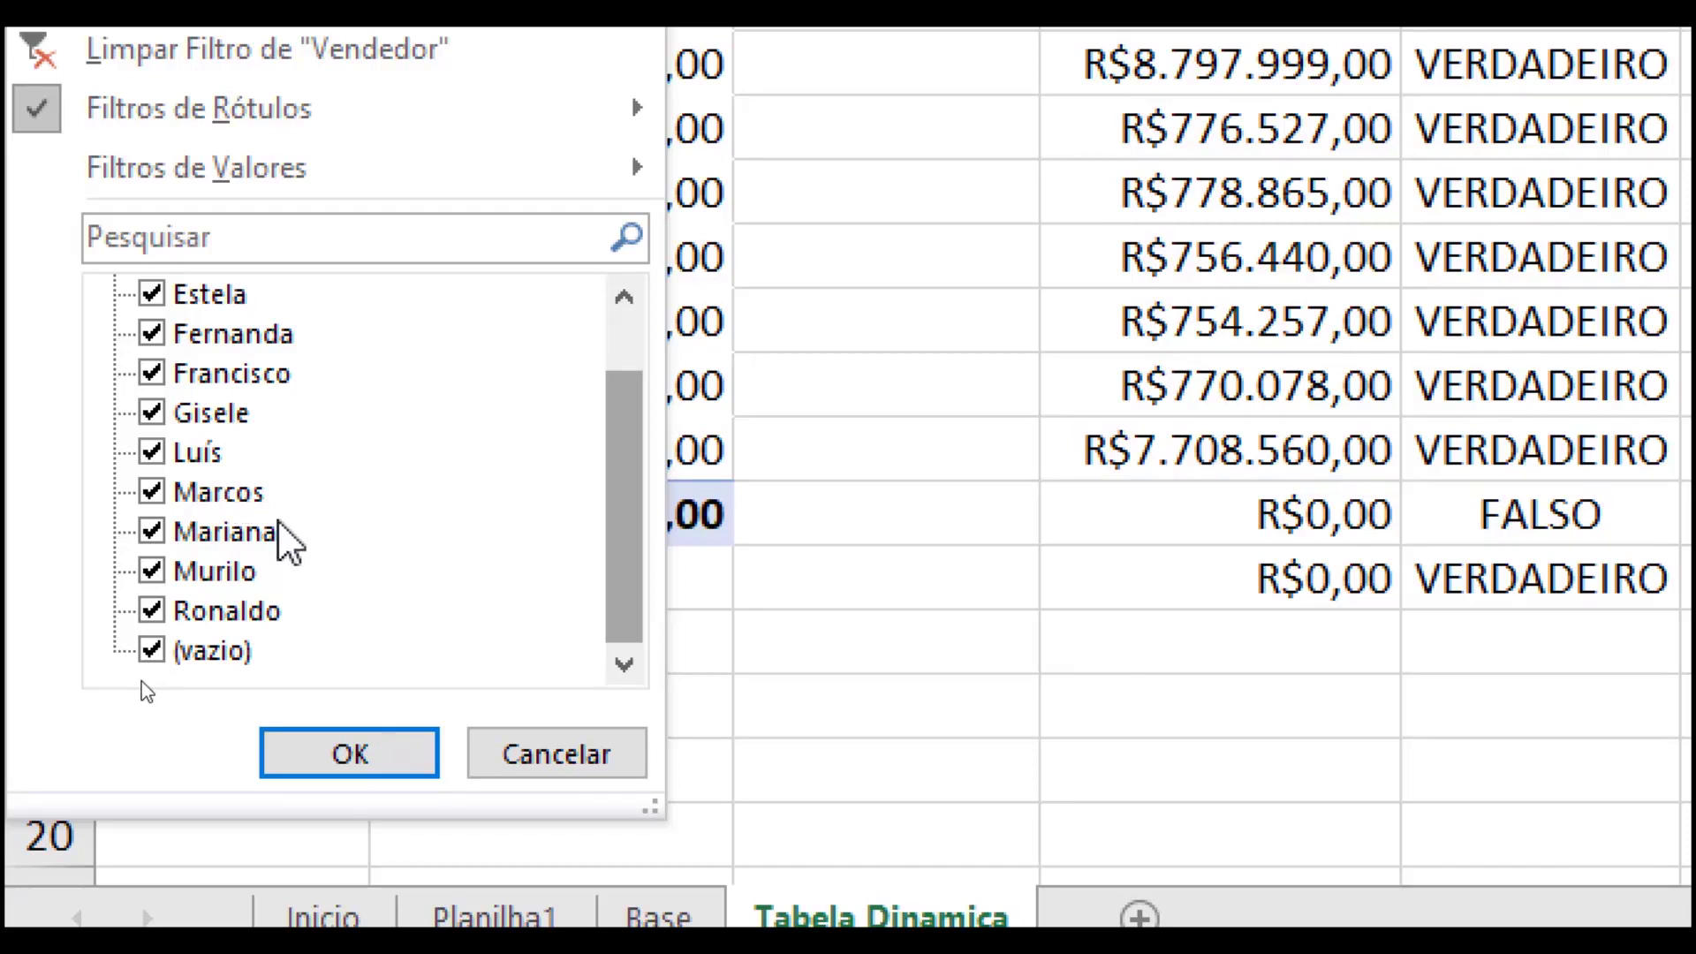
{"action": "key", "text": "Escape"}
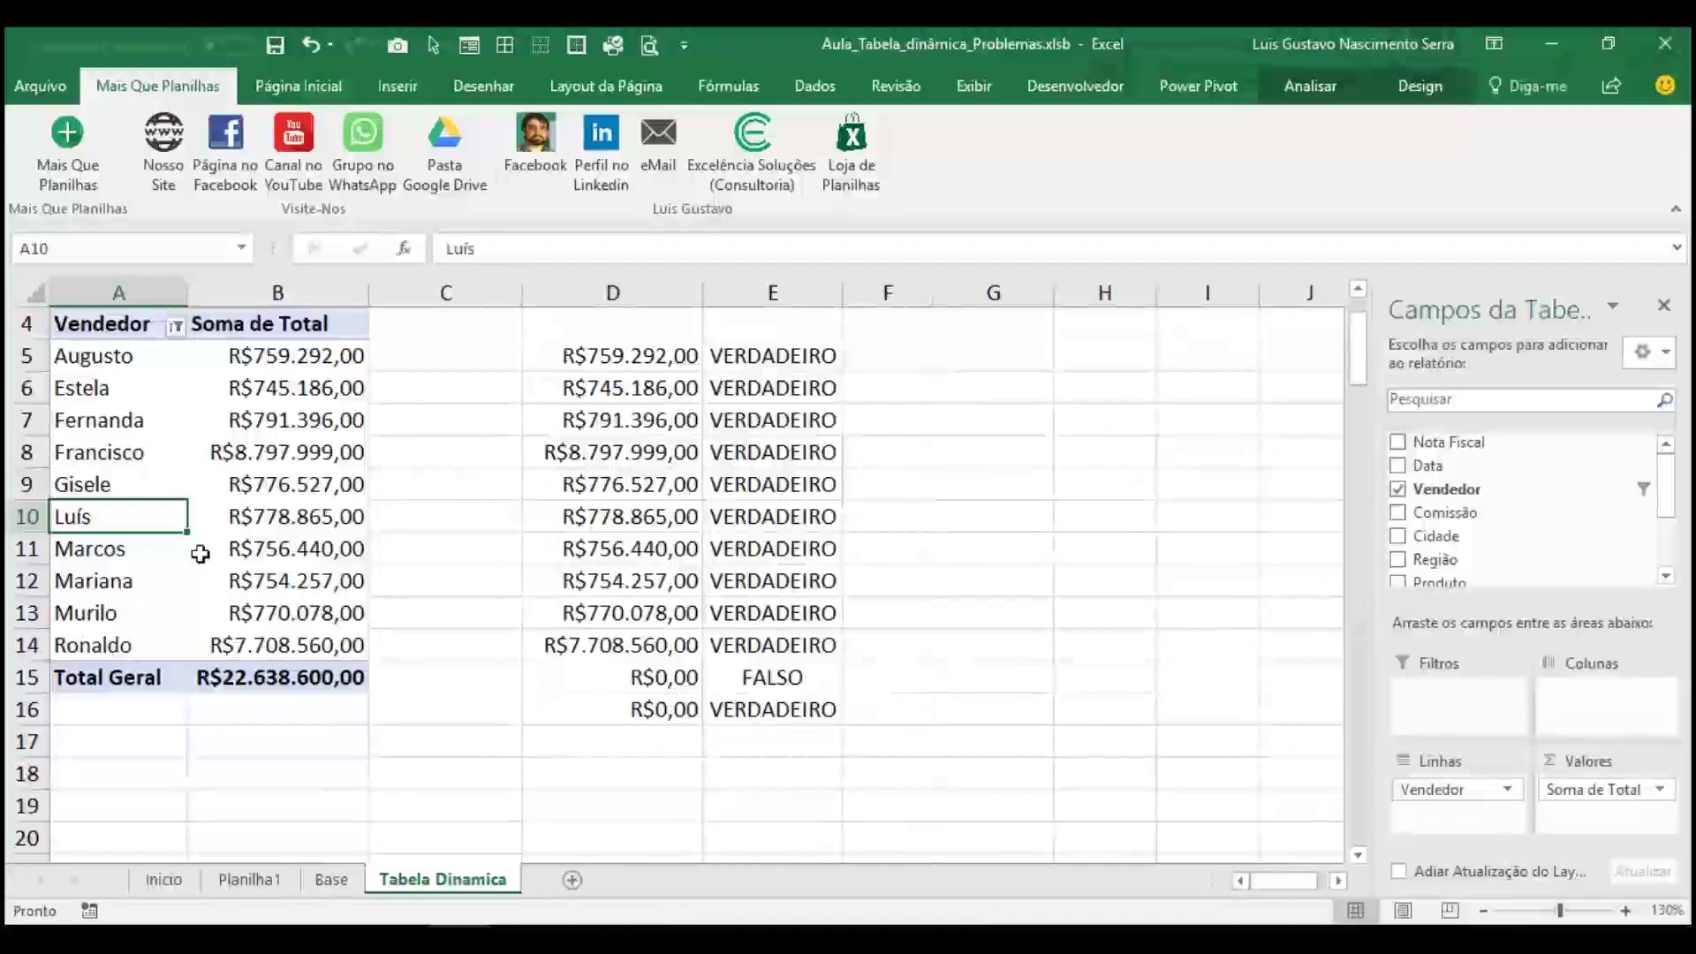
{"action": "left_click", "coordinate": [284, 522]}
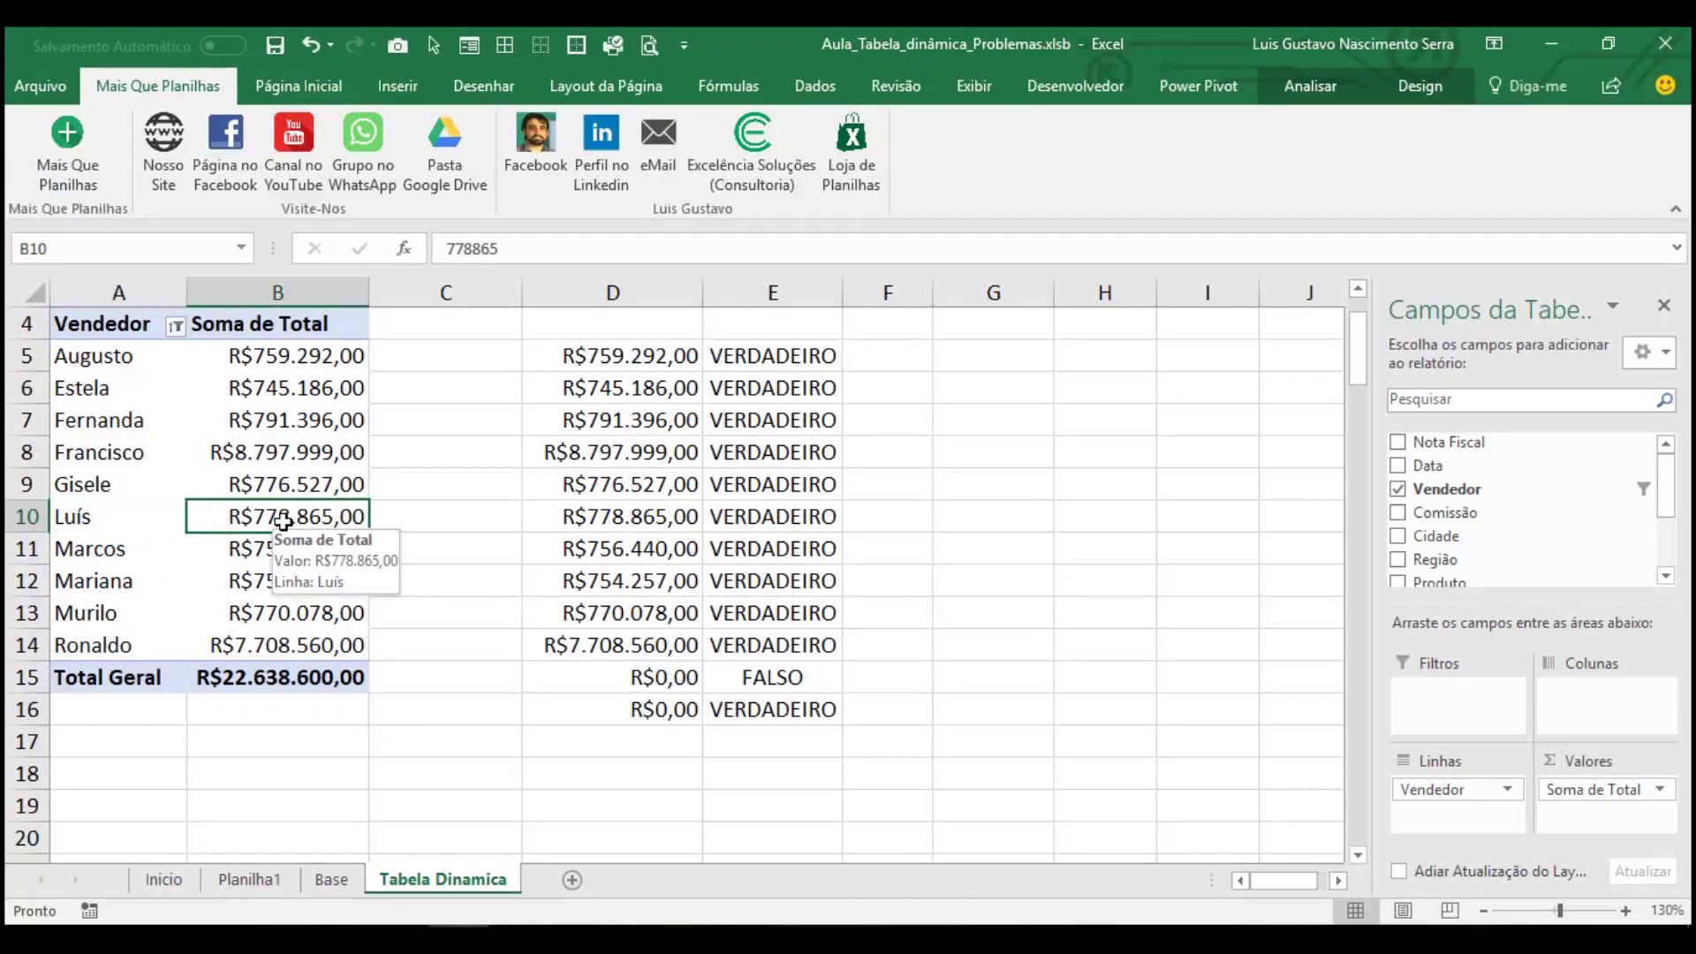
{"action": "left_click", "coordinate": [388, 362]}
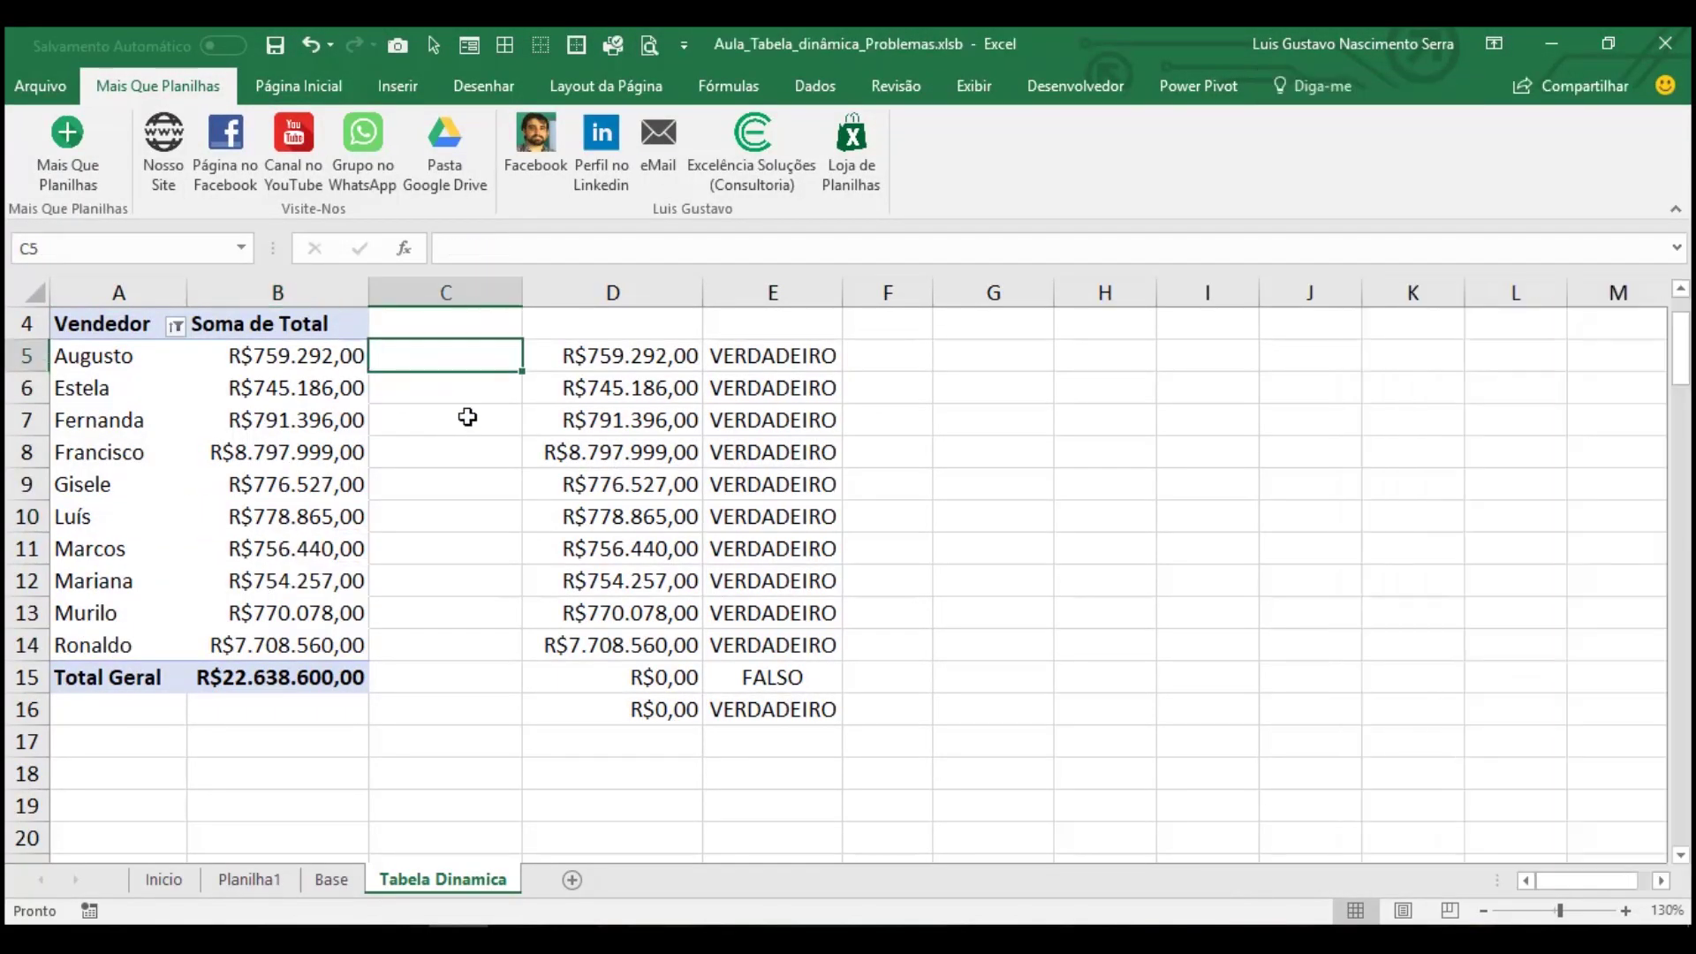